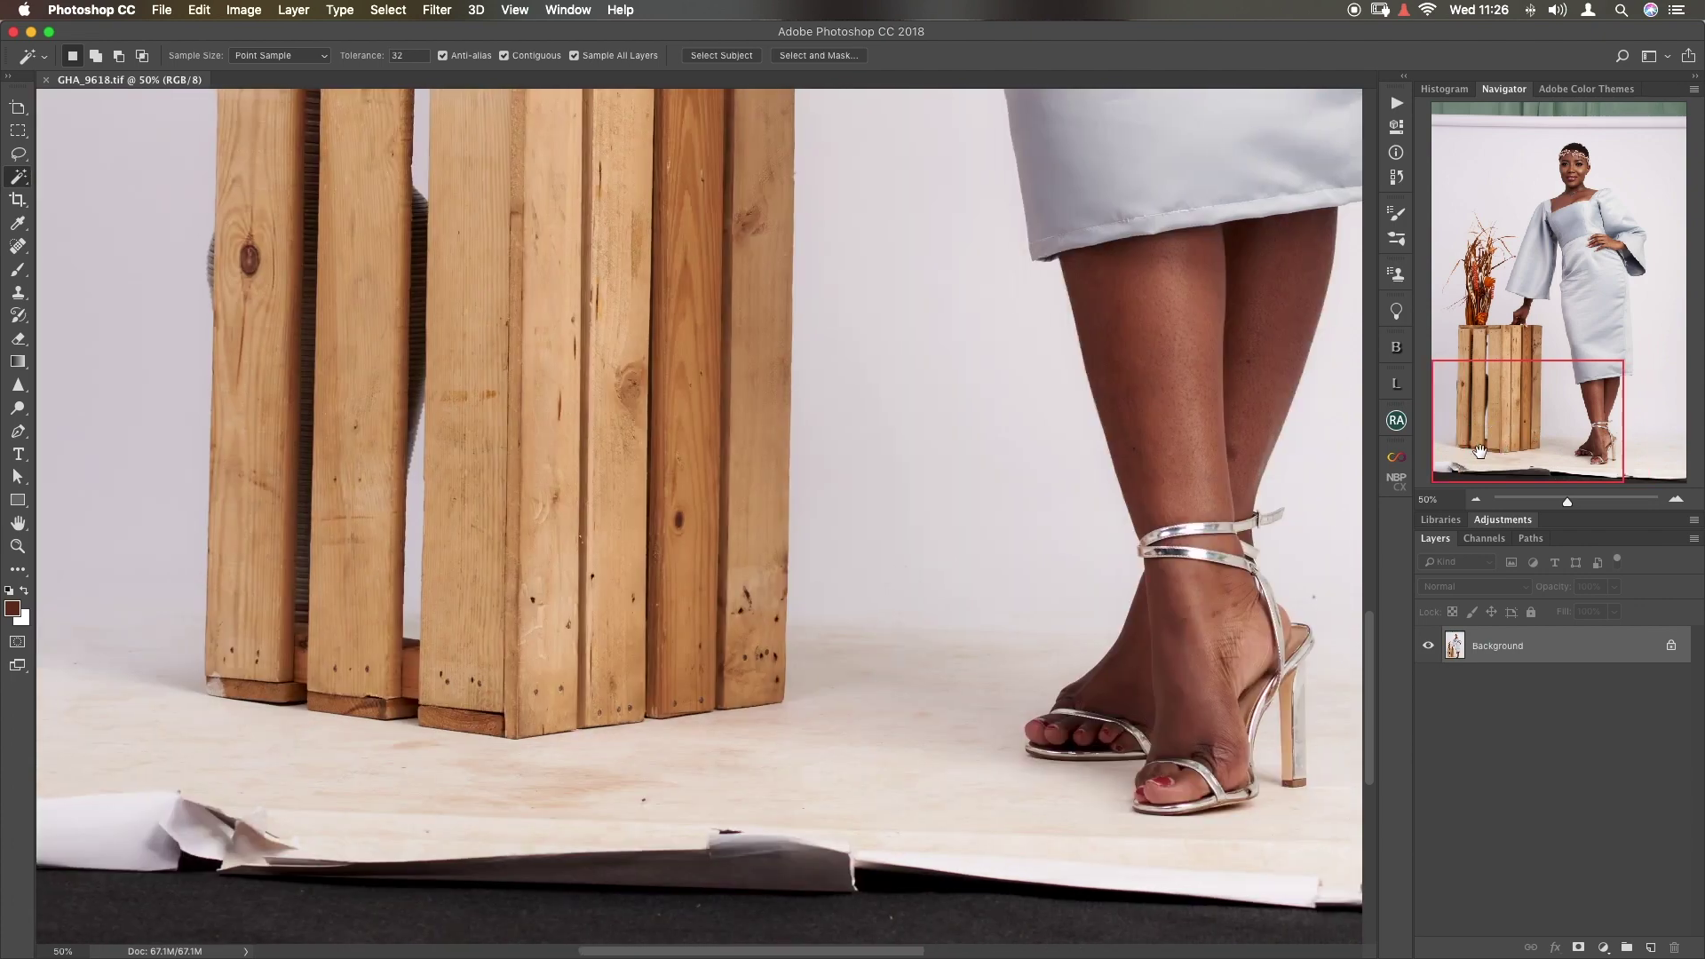
- Select the full-width strip of green curtain and backdrop roll along the photo's upper edge, cover it using Fill, and deselect
left_click_drag(1497, 432, 1558, 431)
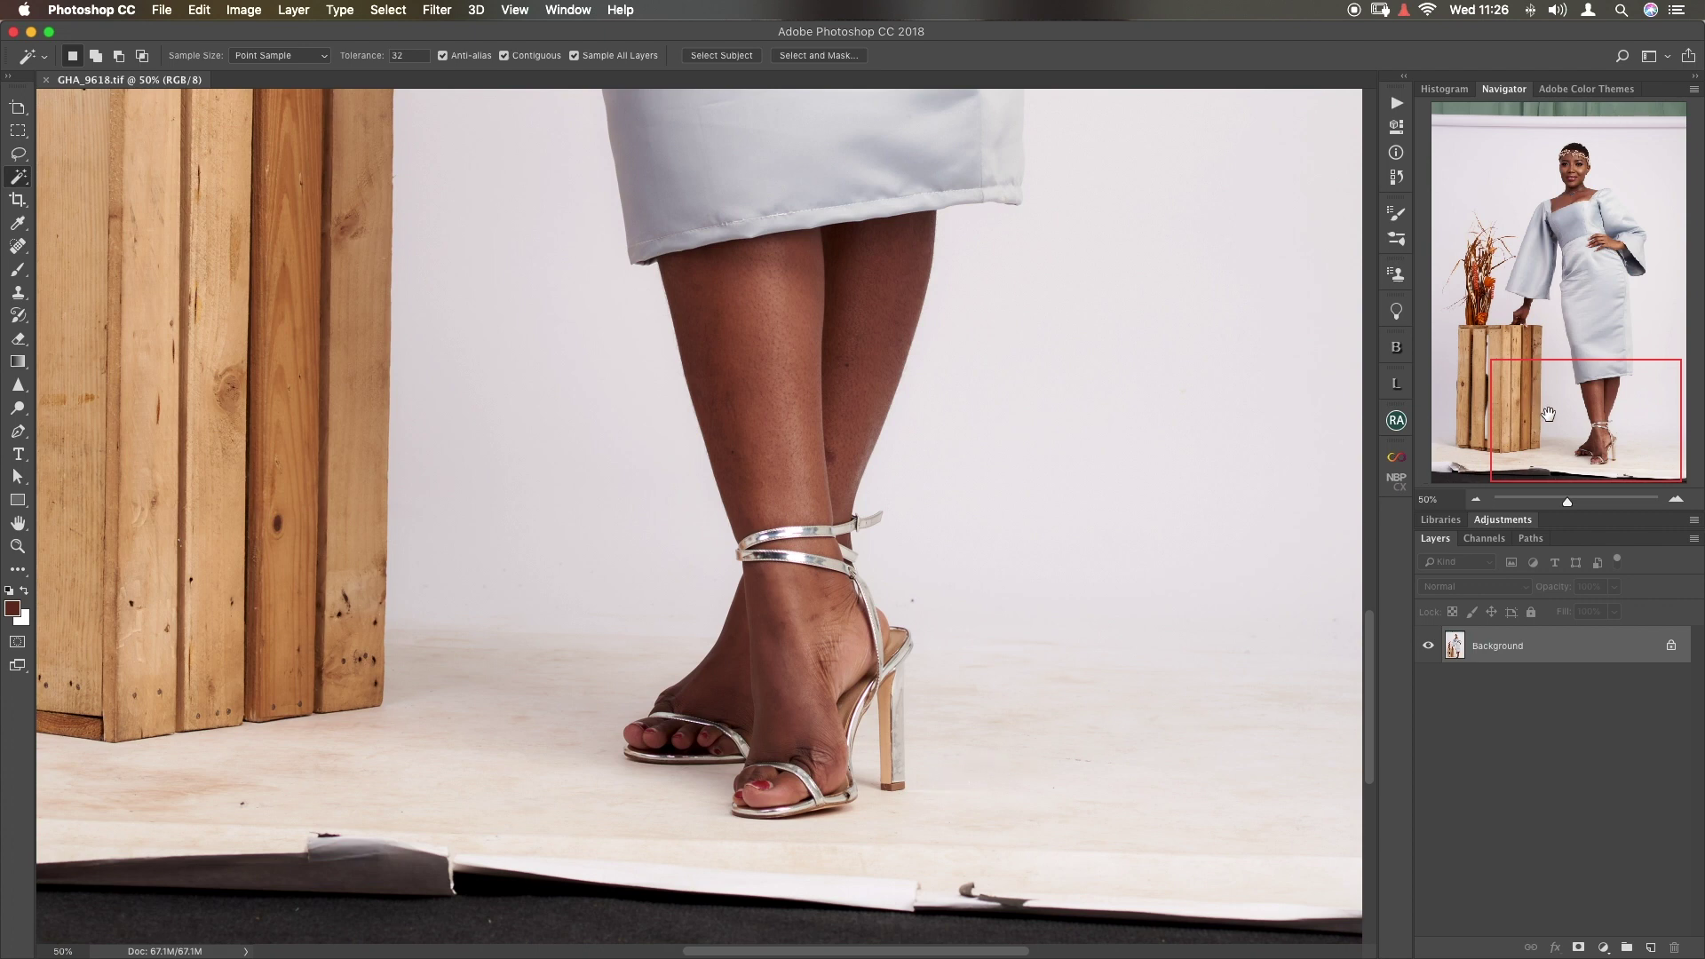
left_click_drag(1550, 415, 1545, 283)
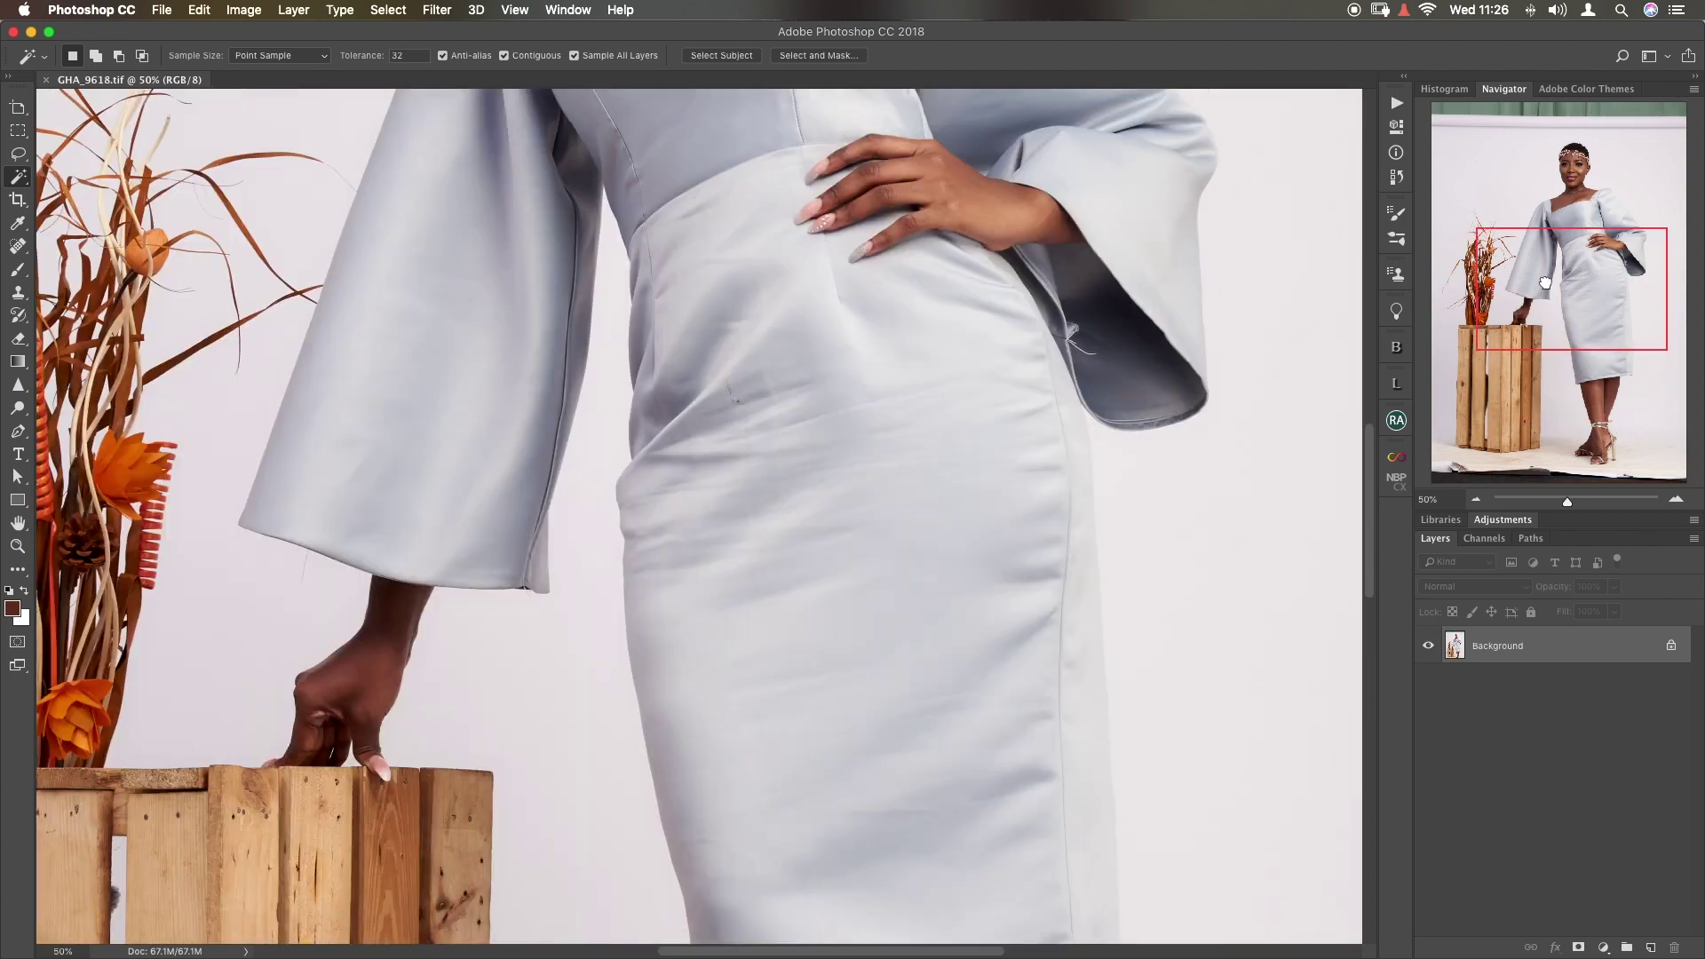
key("super+0")
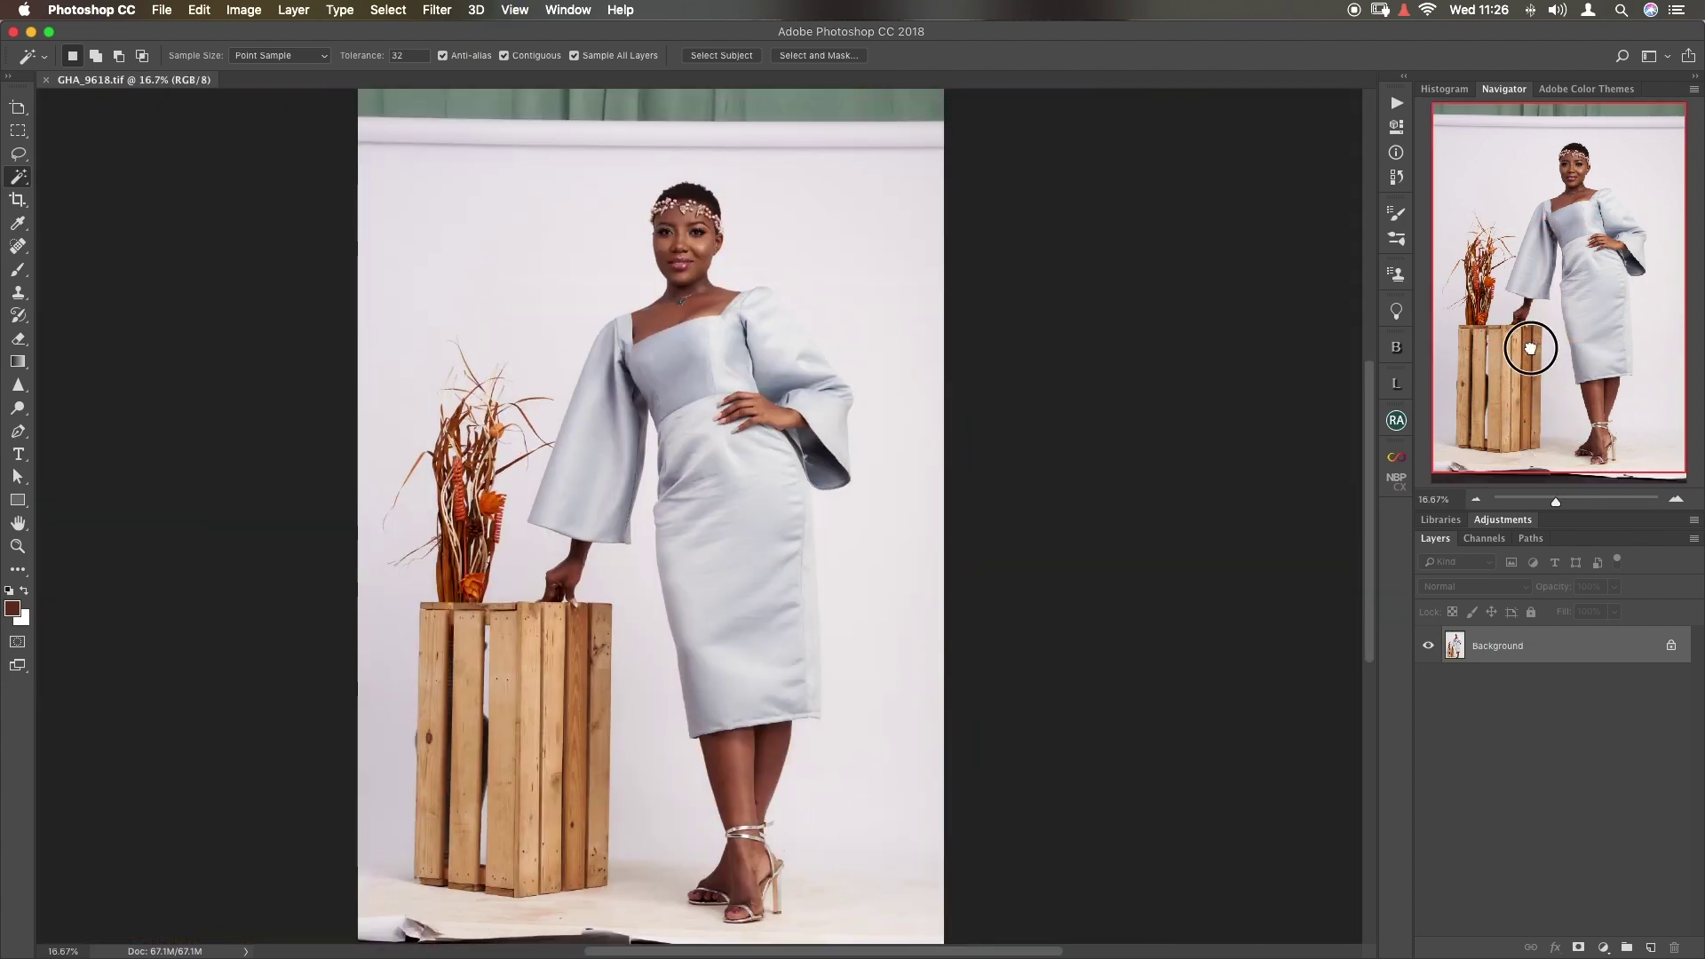
key("super+minus")
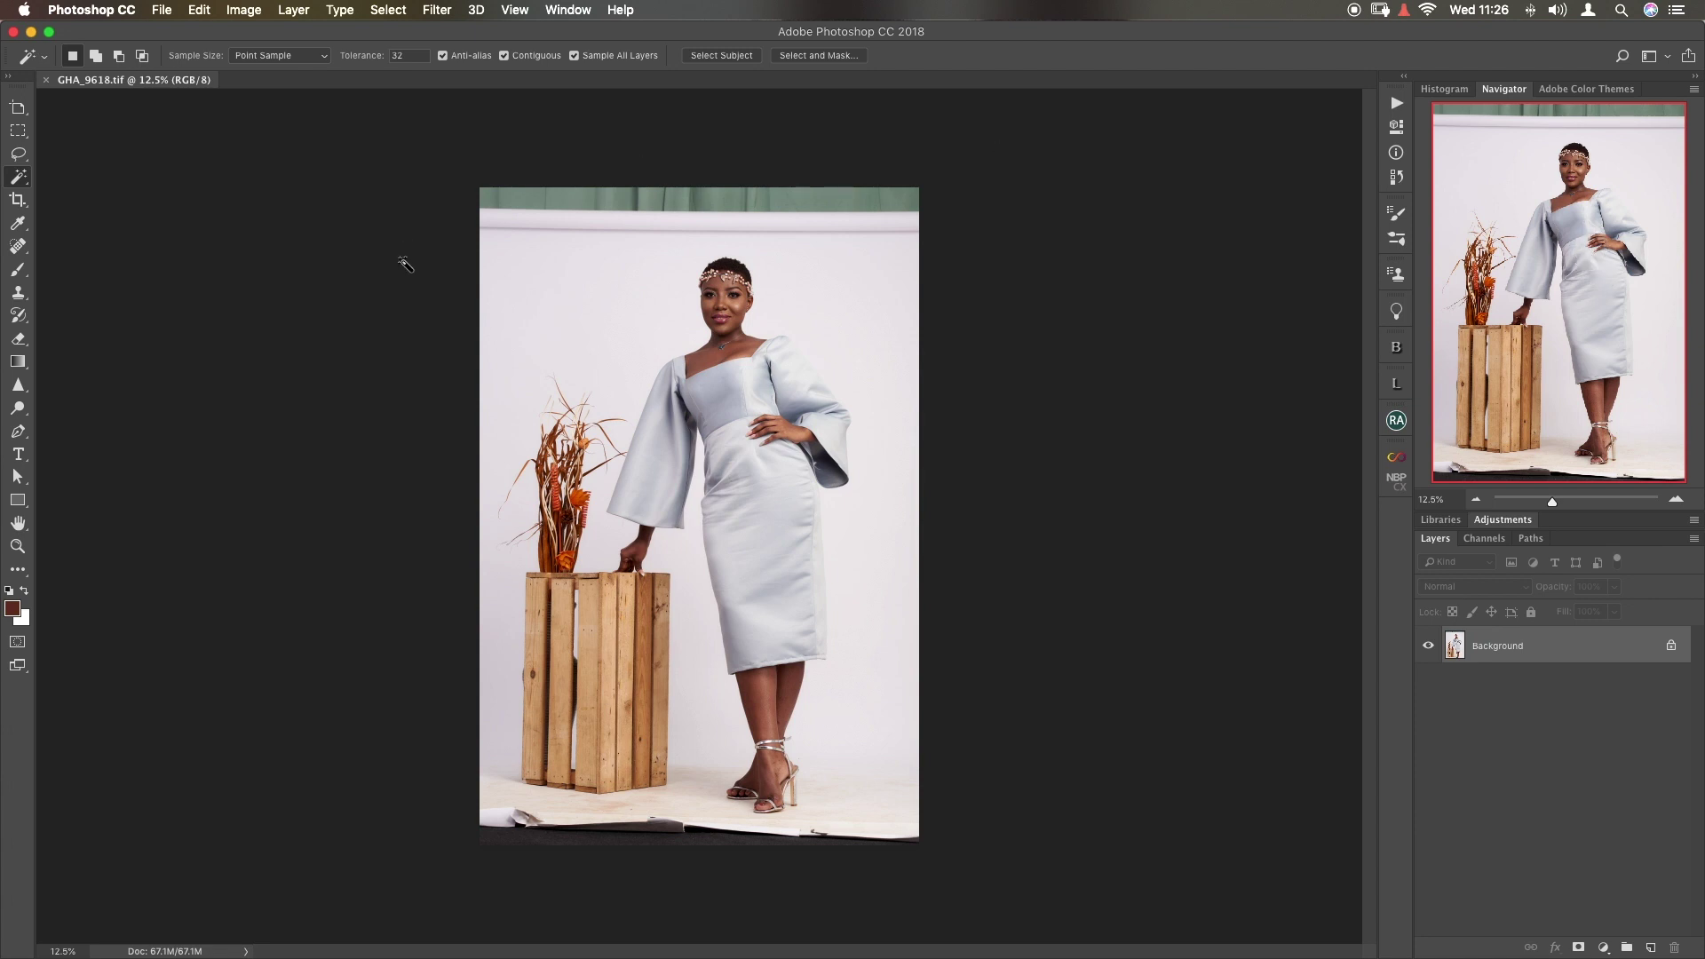
key("m")
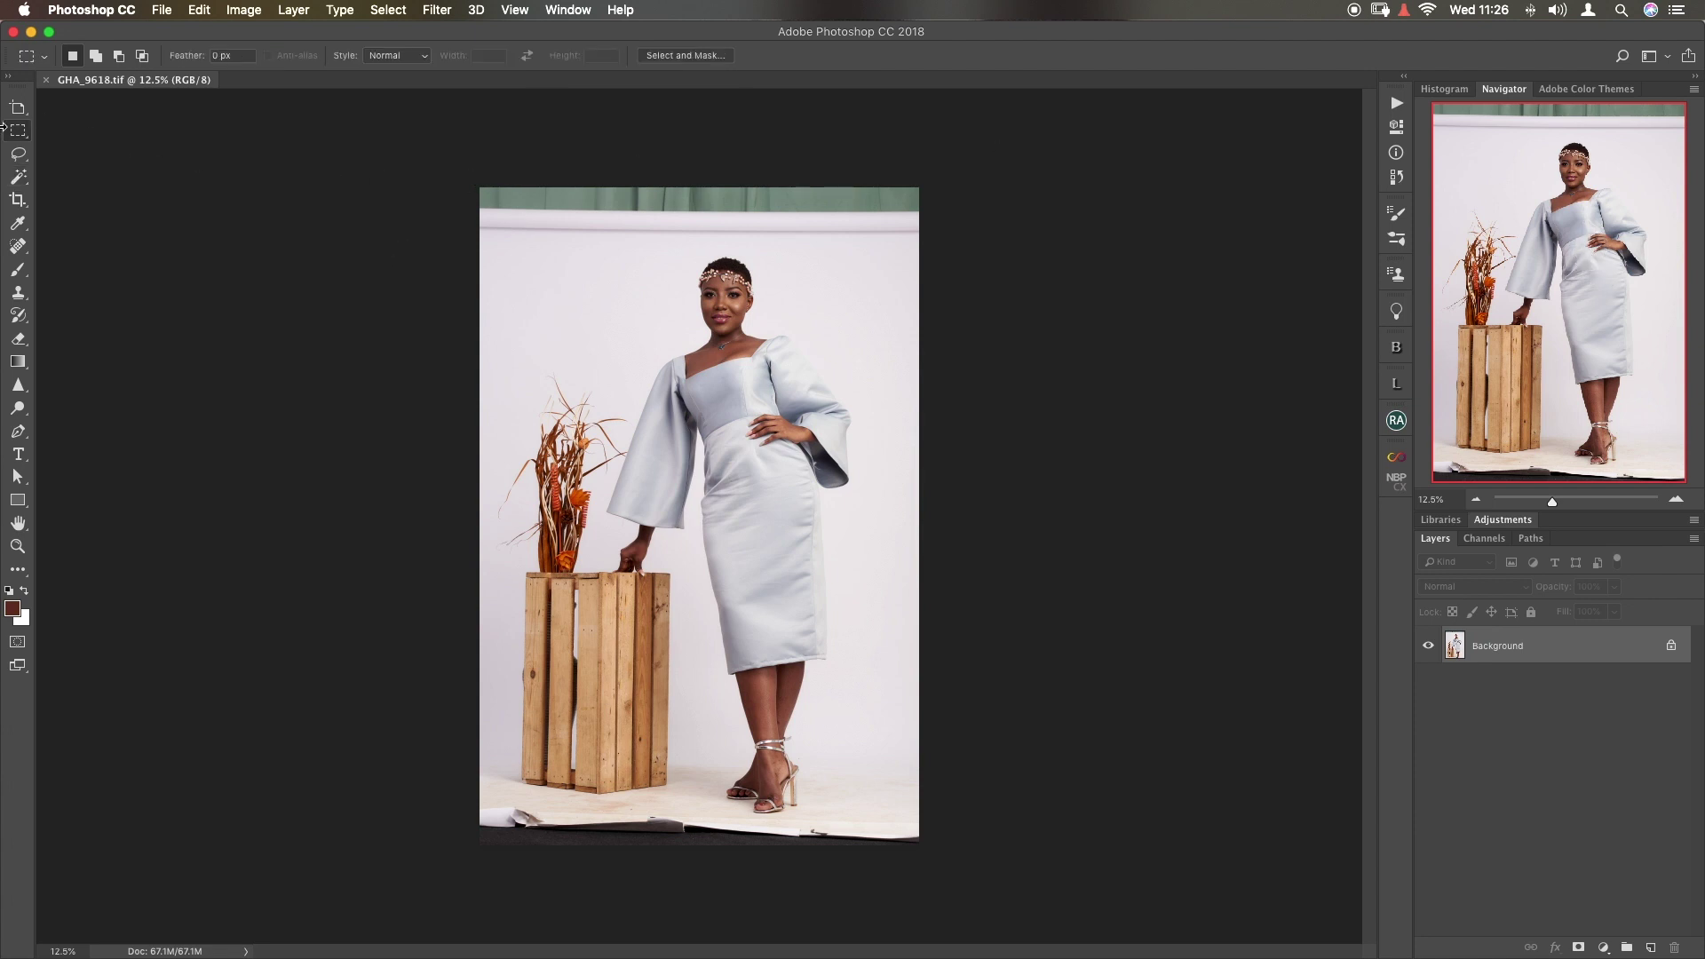
left_click_drag(16, 131, 99, 136)
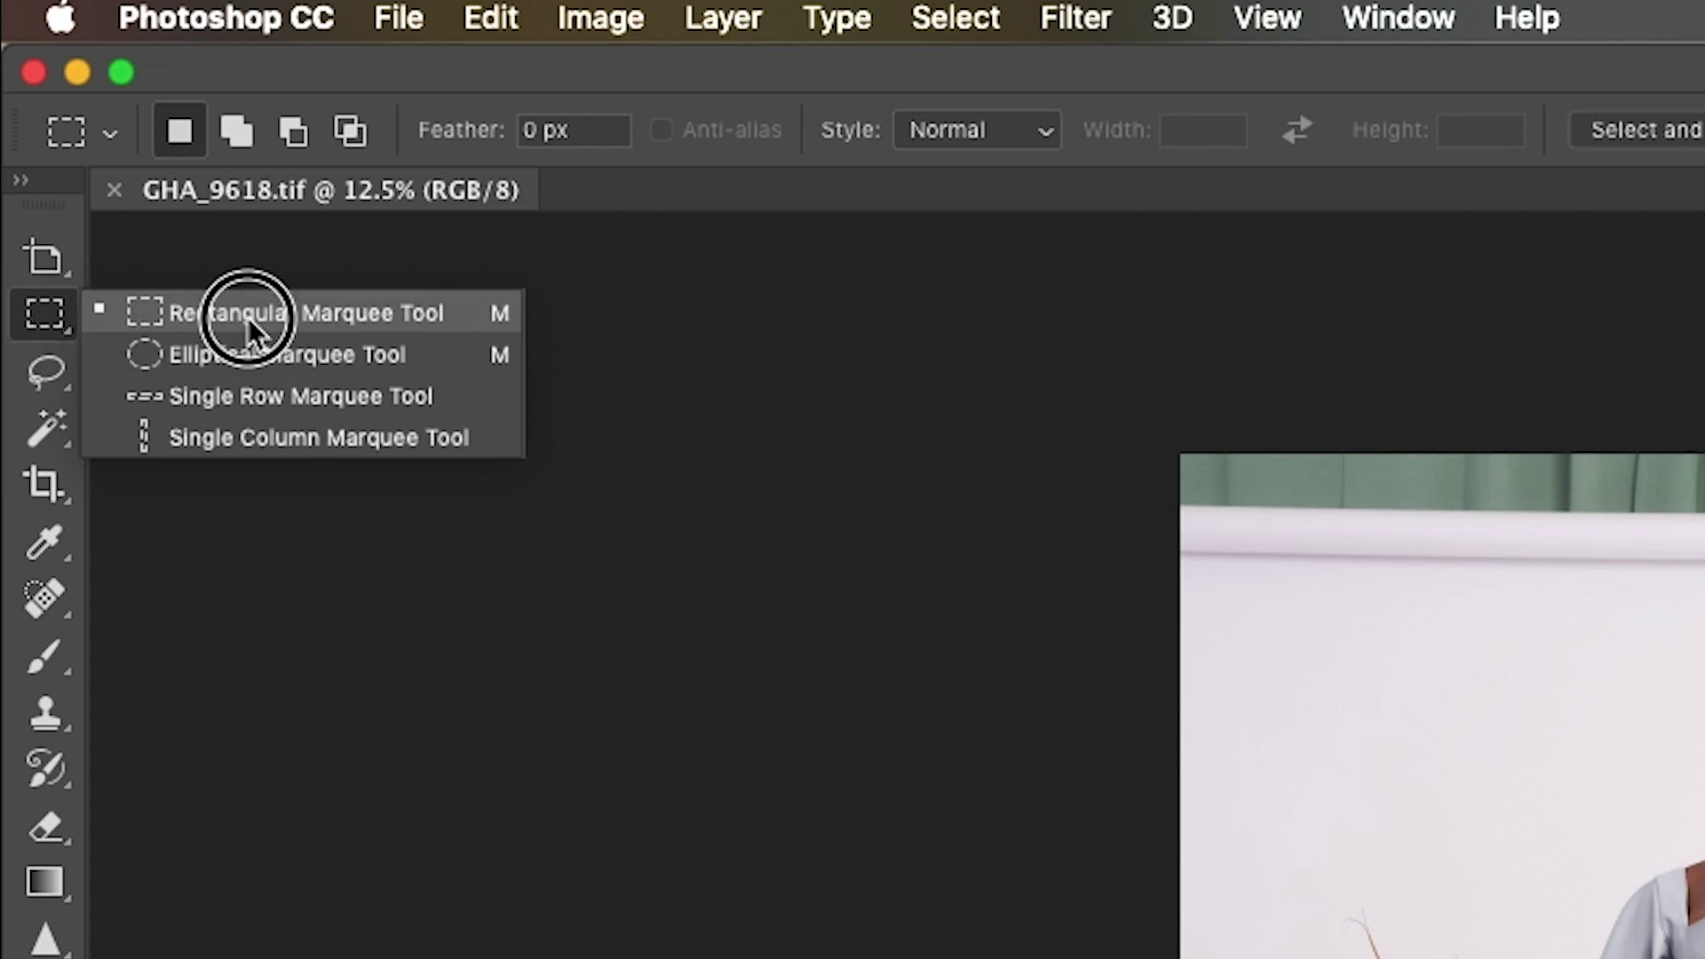
left_click_drag(261, 317, 261, 317)
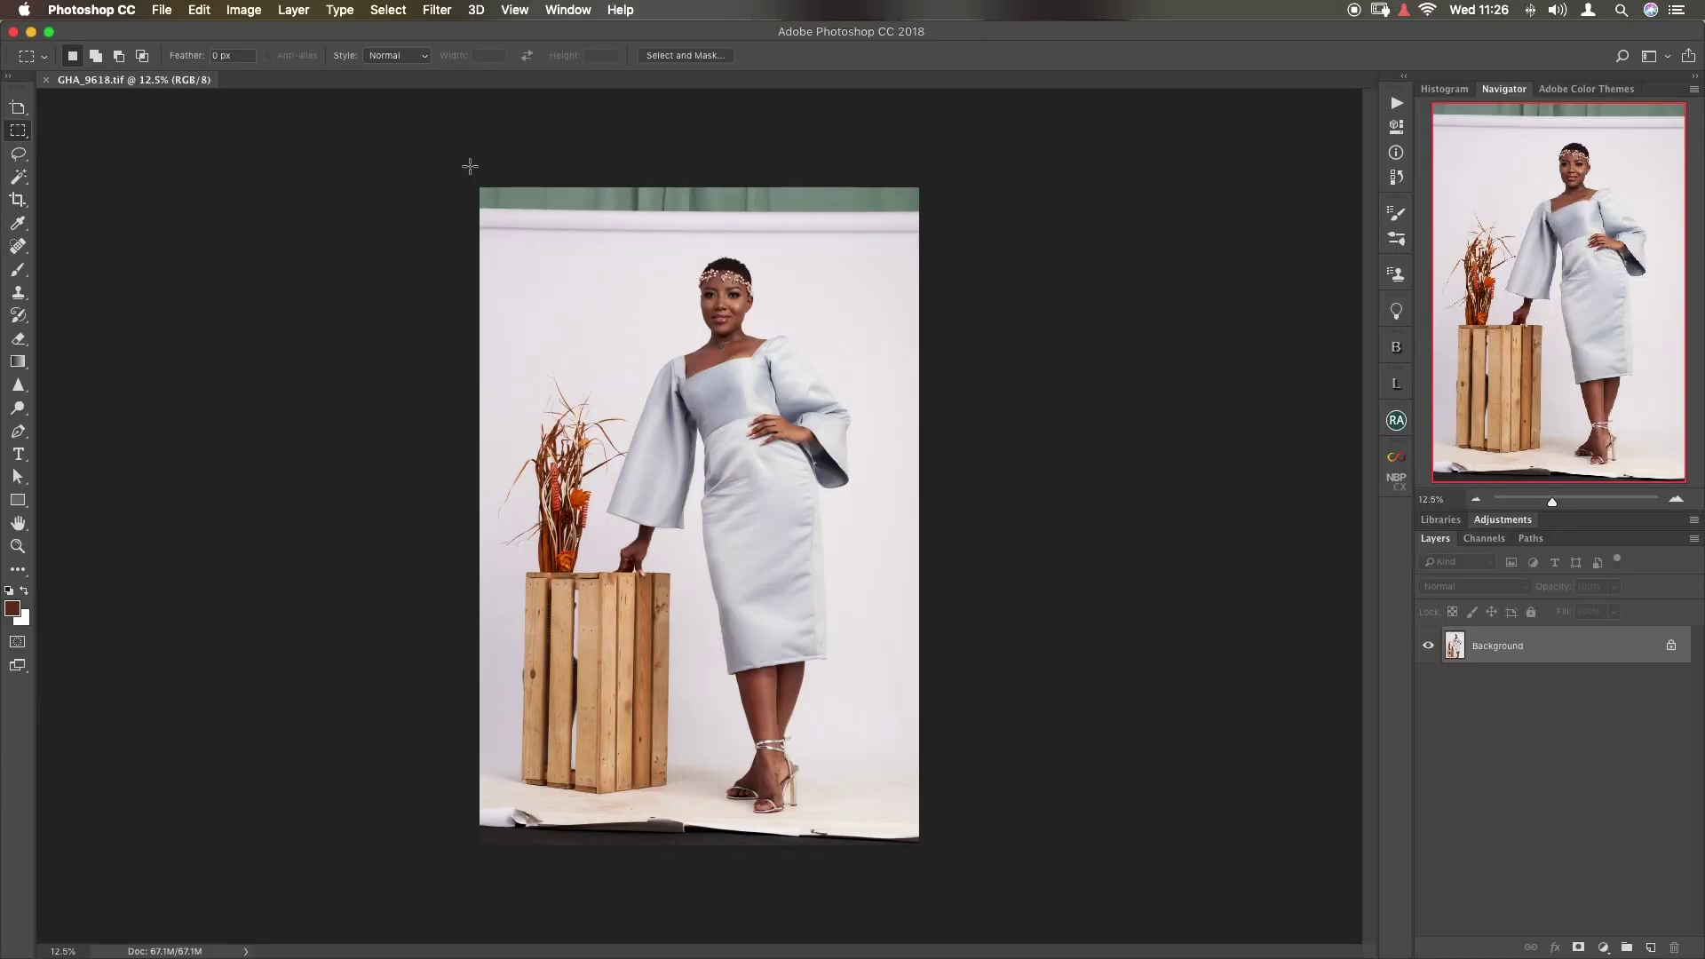
left_click_drag(452, 160, 888, 231)
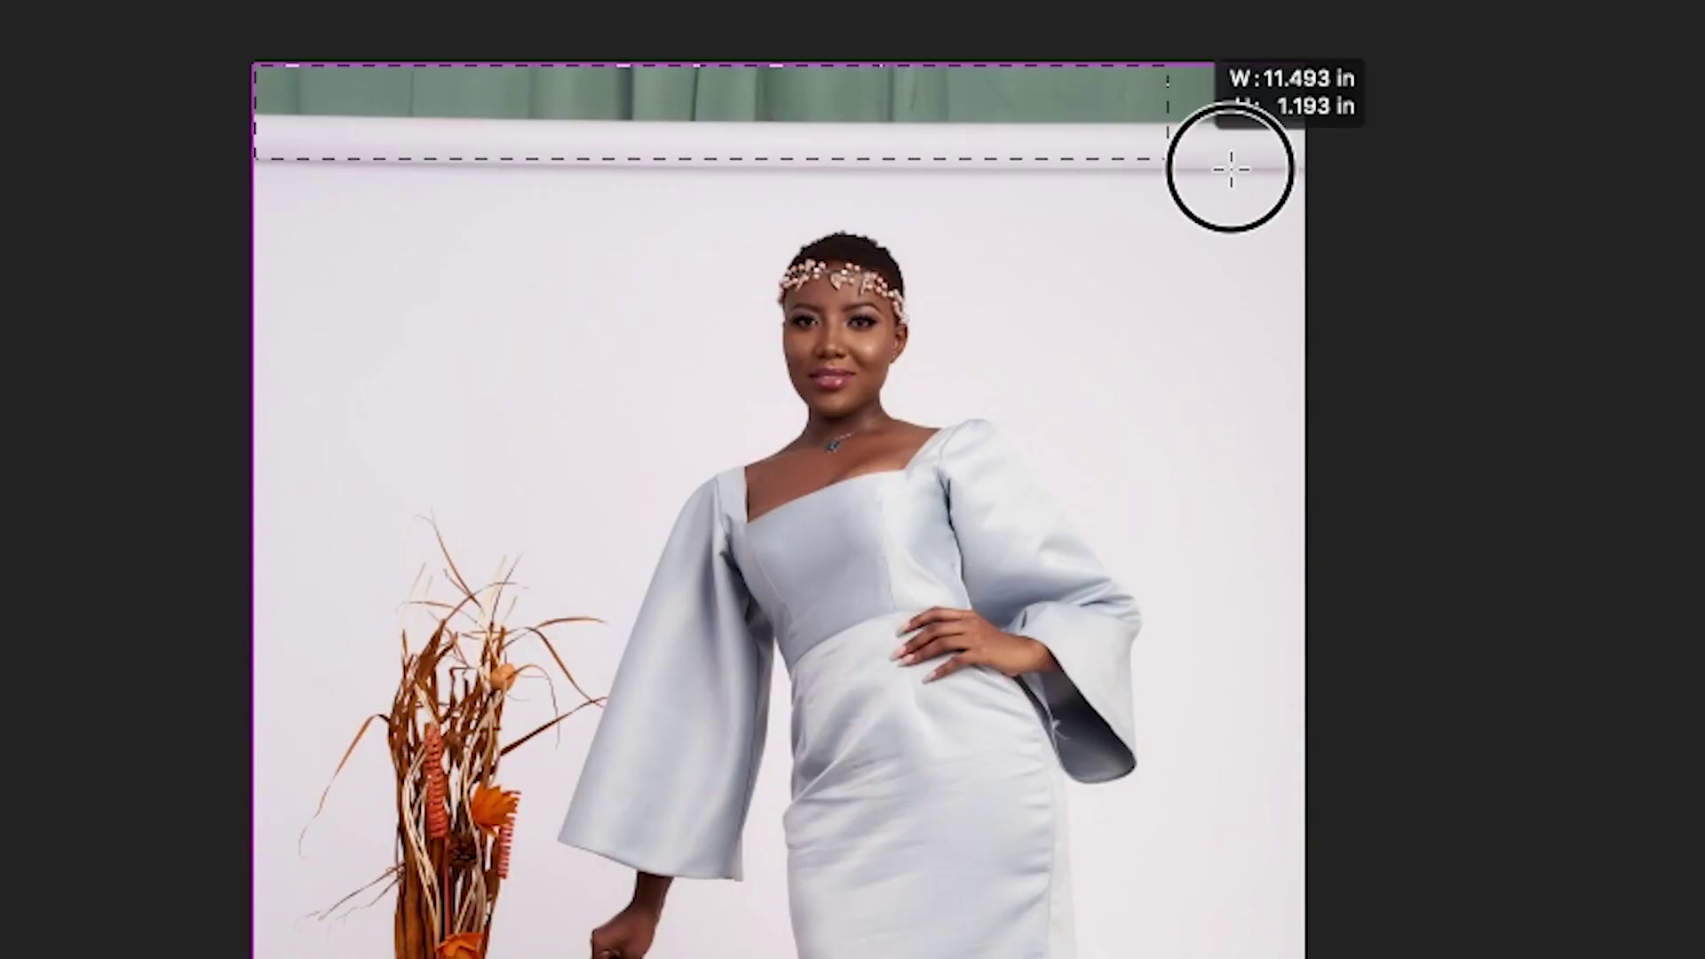
left_click_drag(1230, 169, 1374, 194)
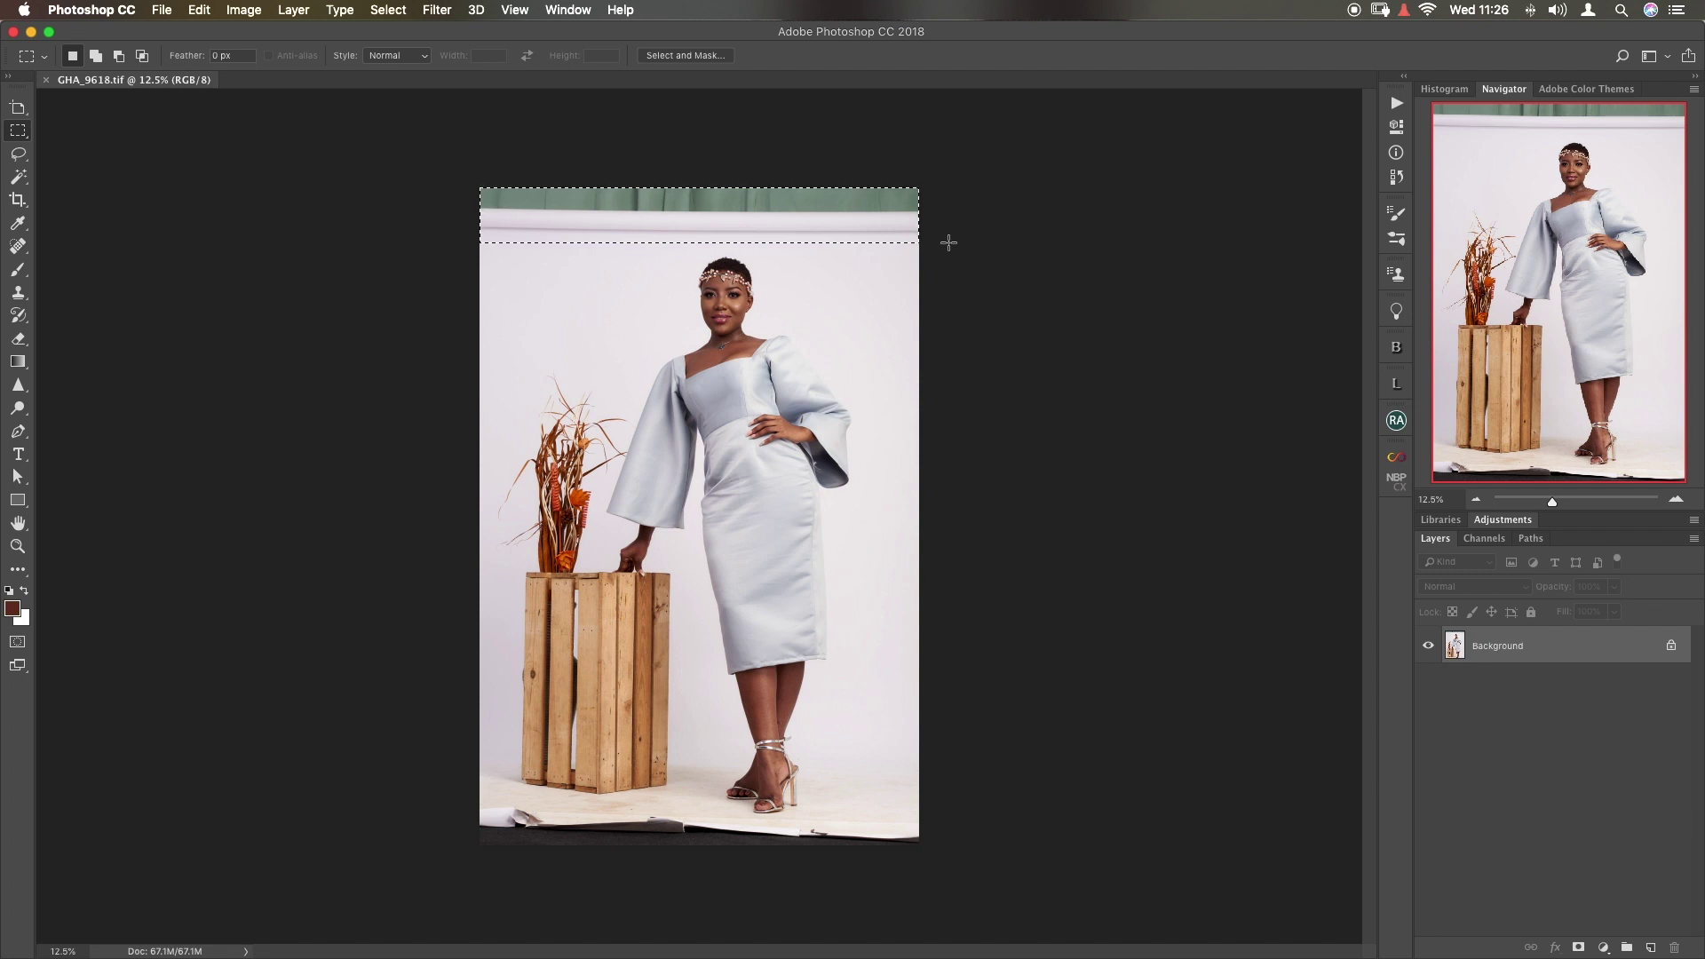
left_click(202, 12)
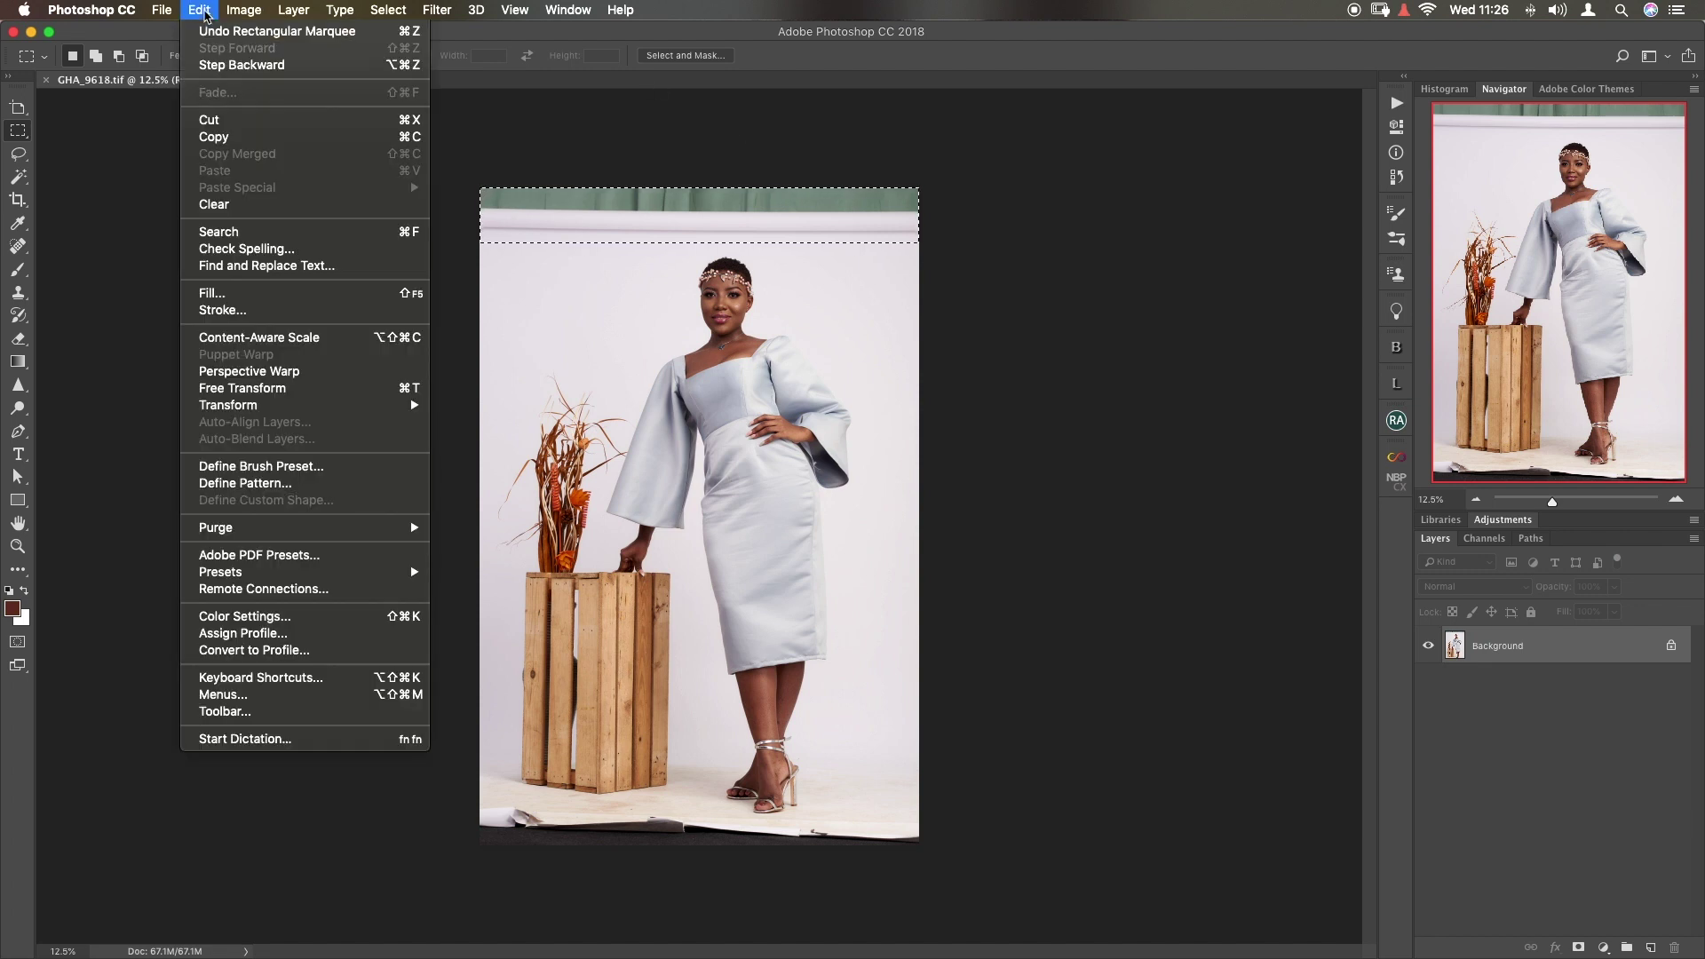
left_click(298, 295)
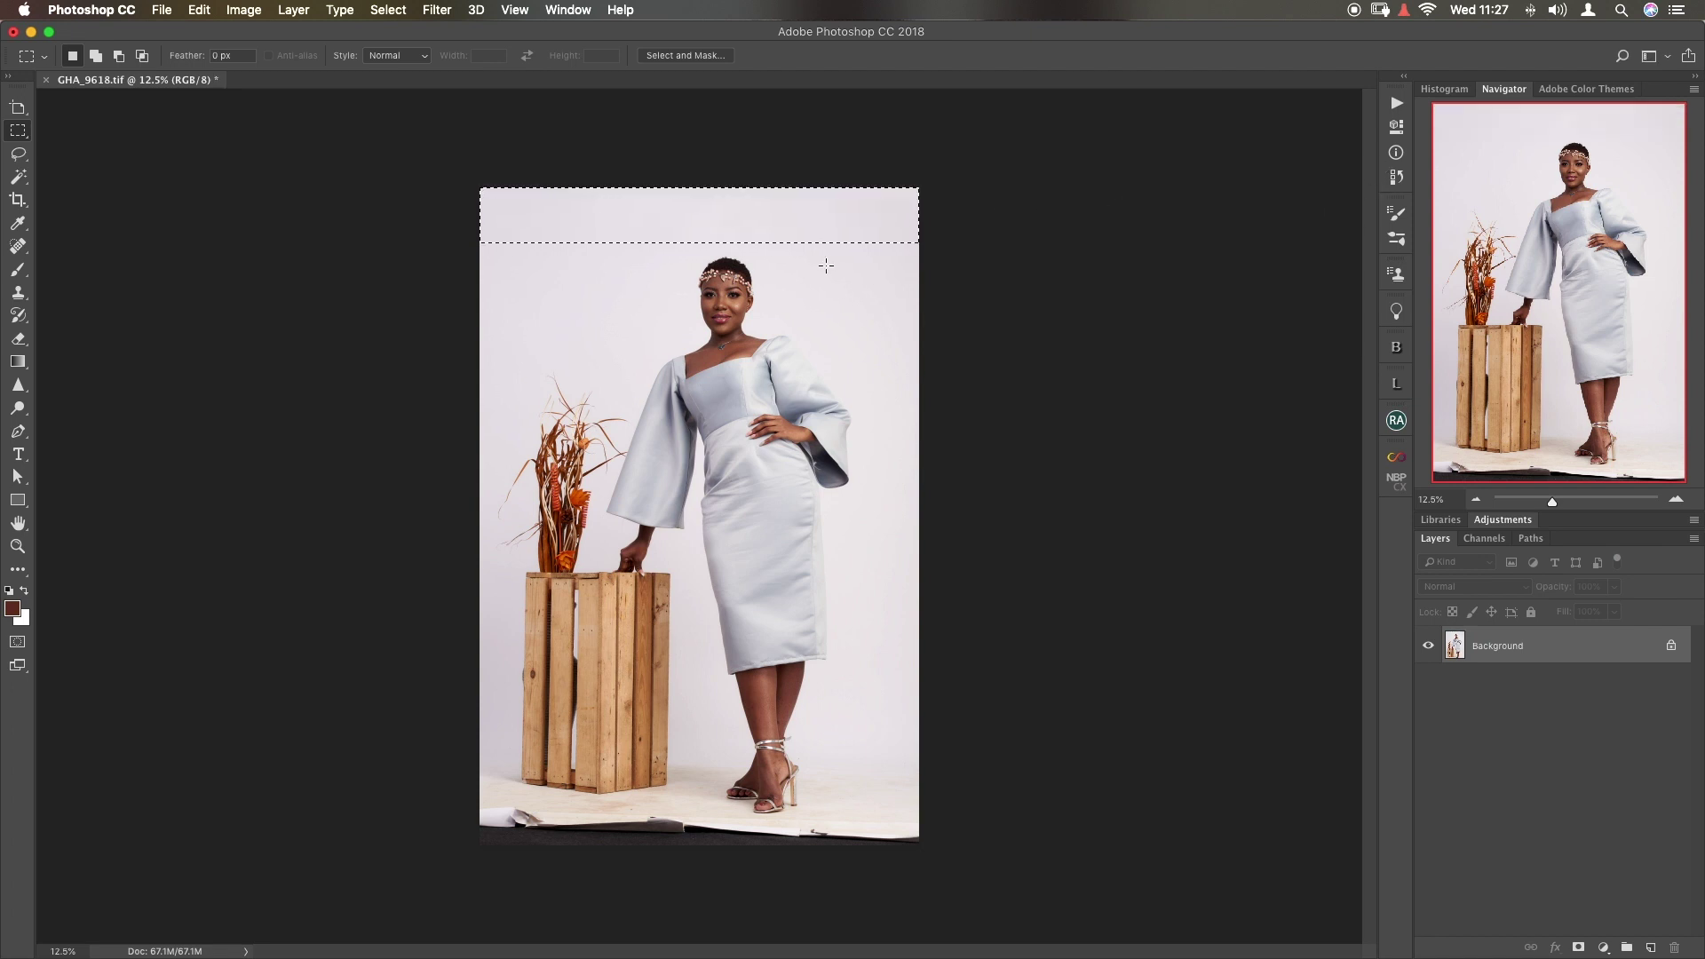
key("h")
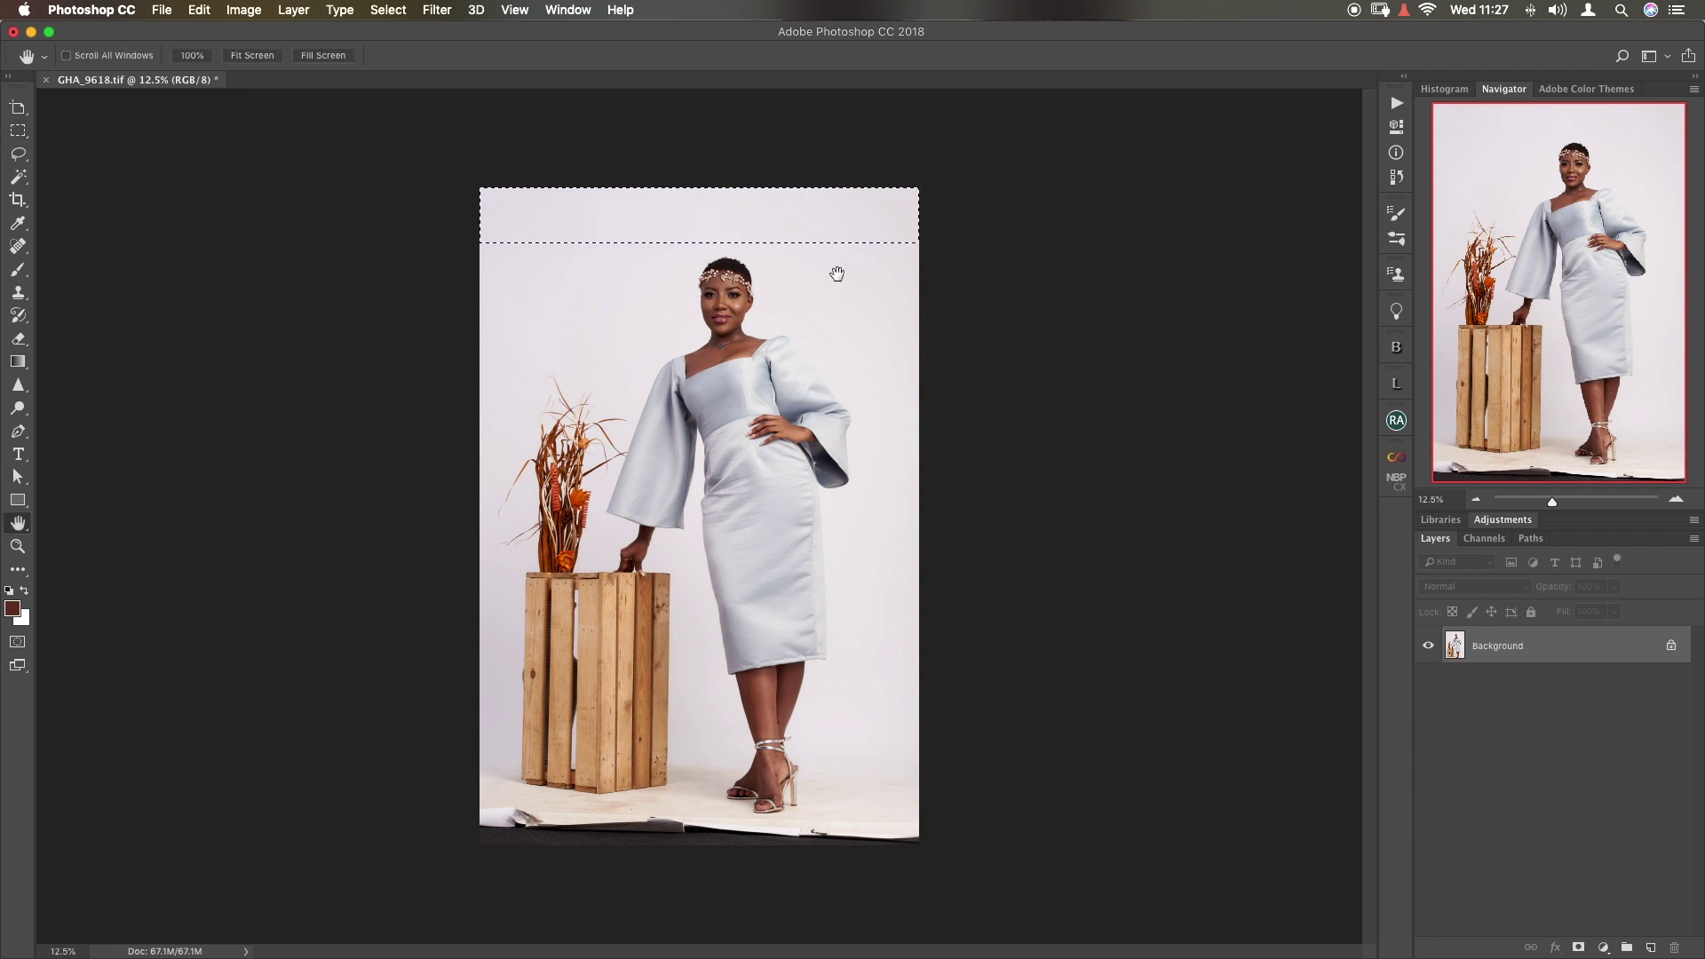
key("super+d")
key("super+minus")
key("super+equal")
key("super+equal")
key("super+equal")
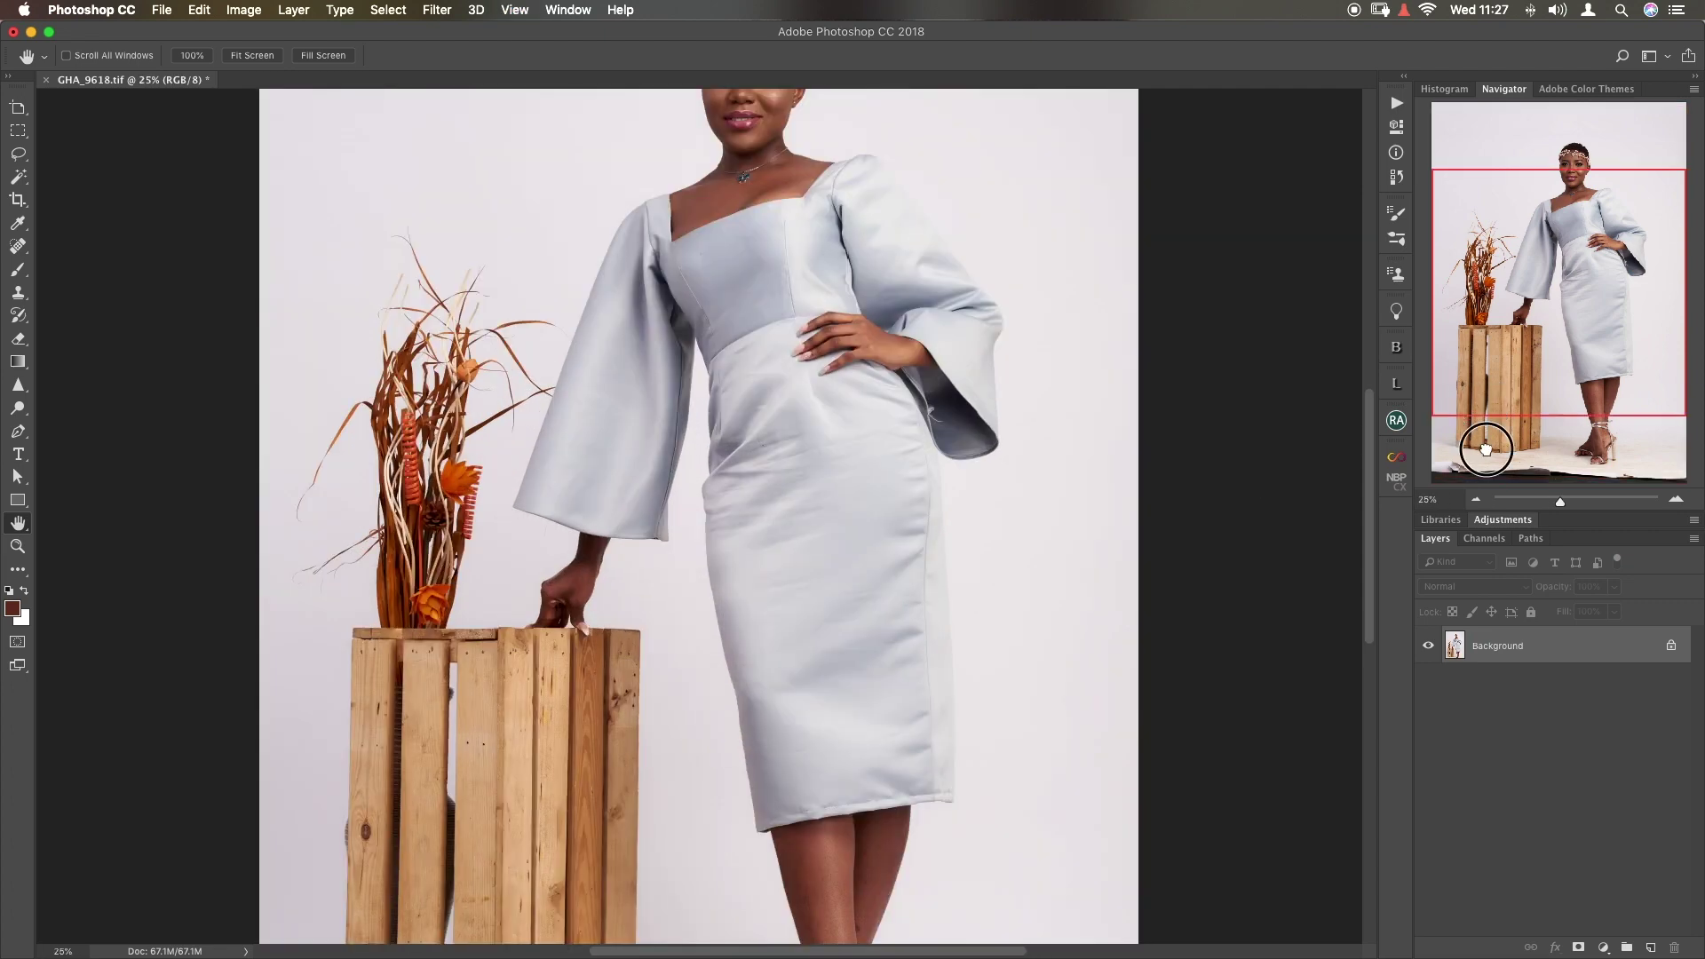
left_click_drag(1486, 450, 1486, 481)
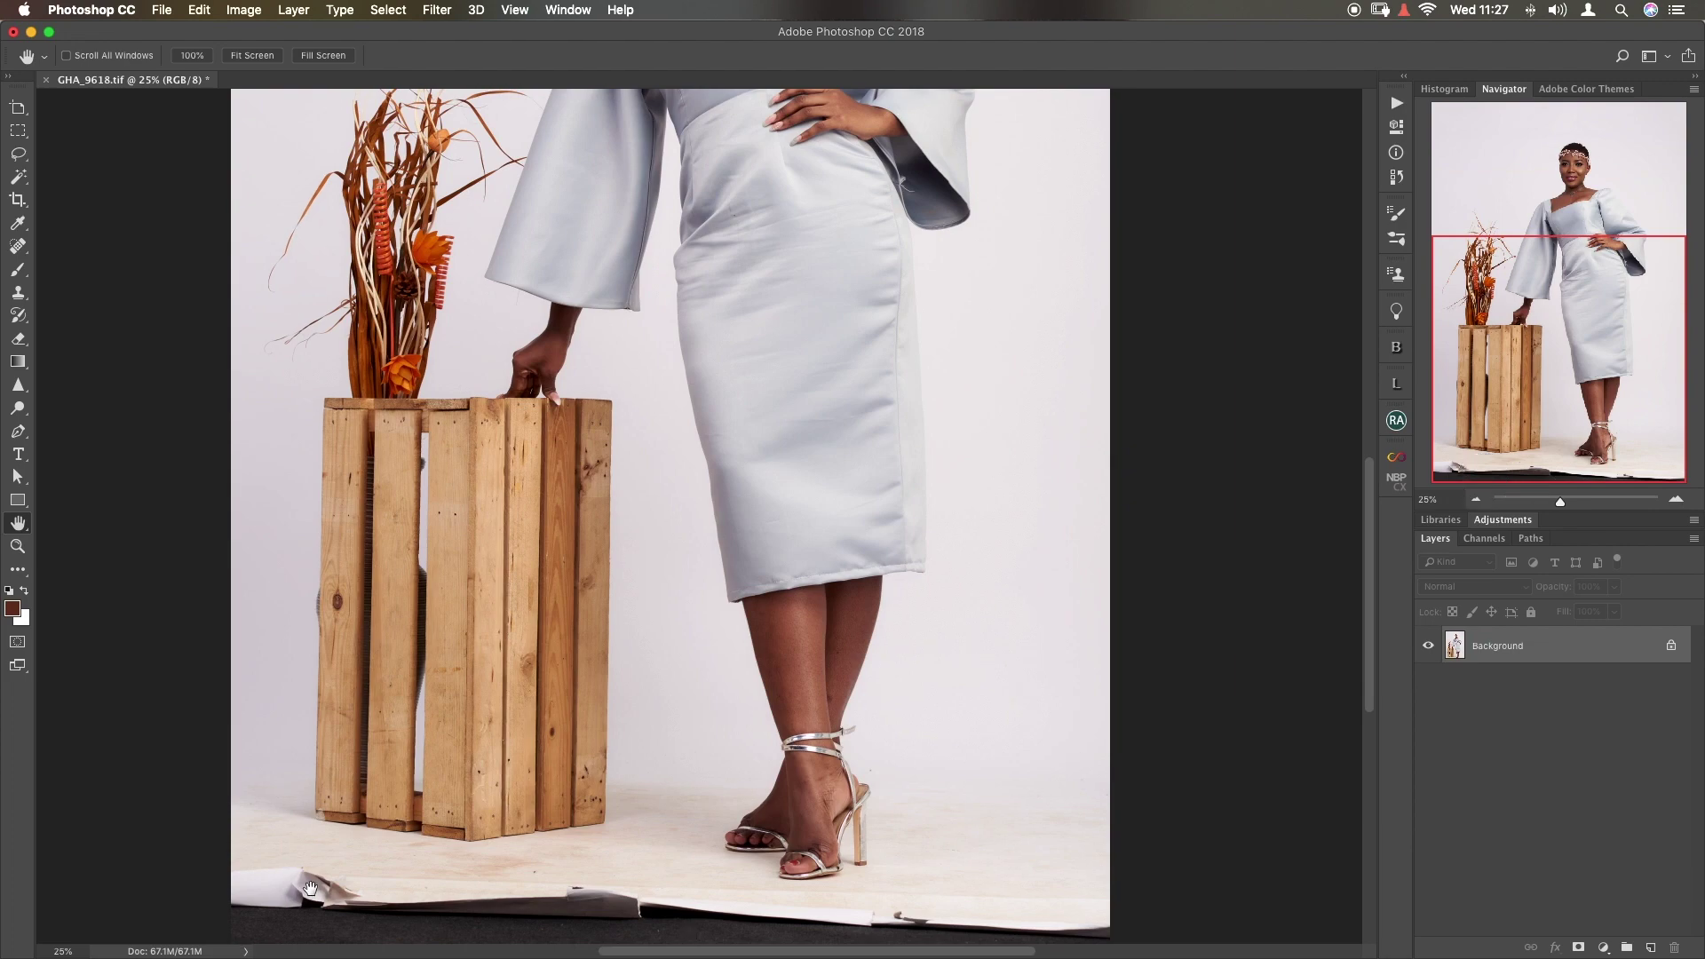
left_click_drag(612, 840, 620, 666)
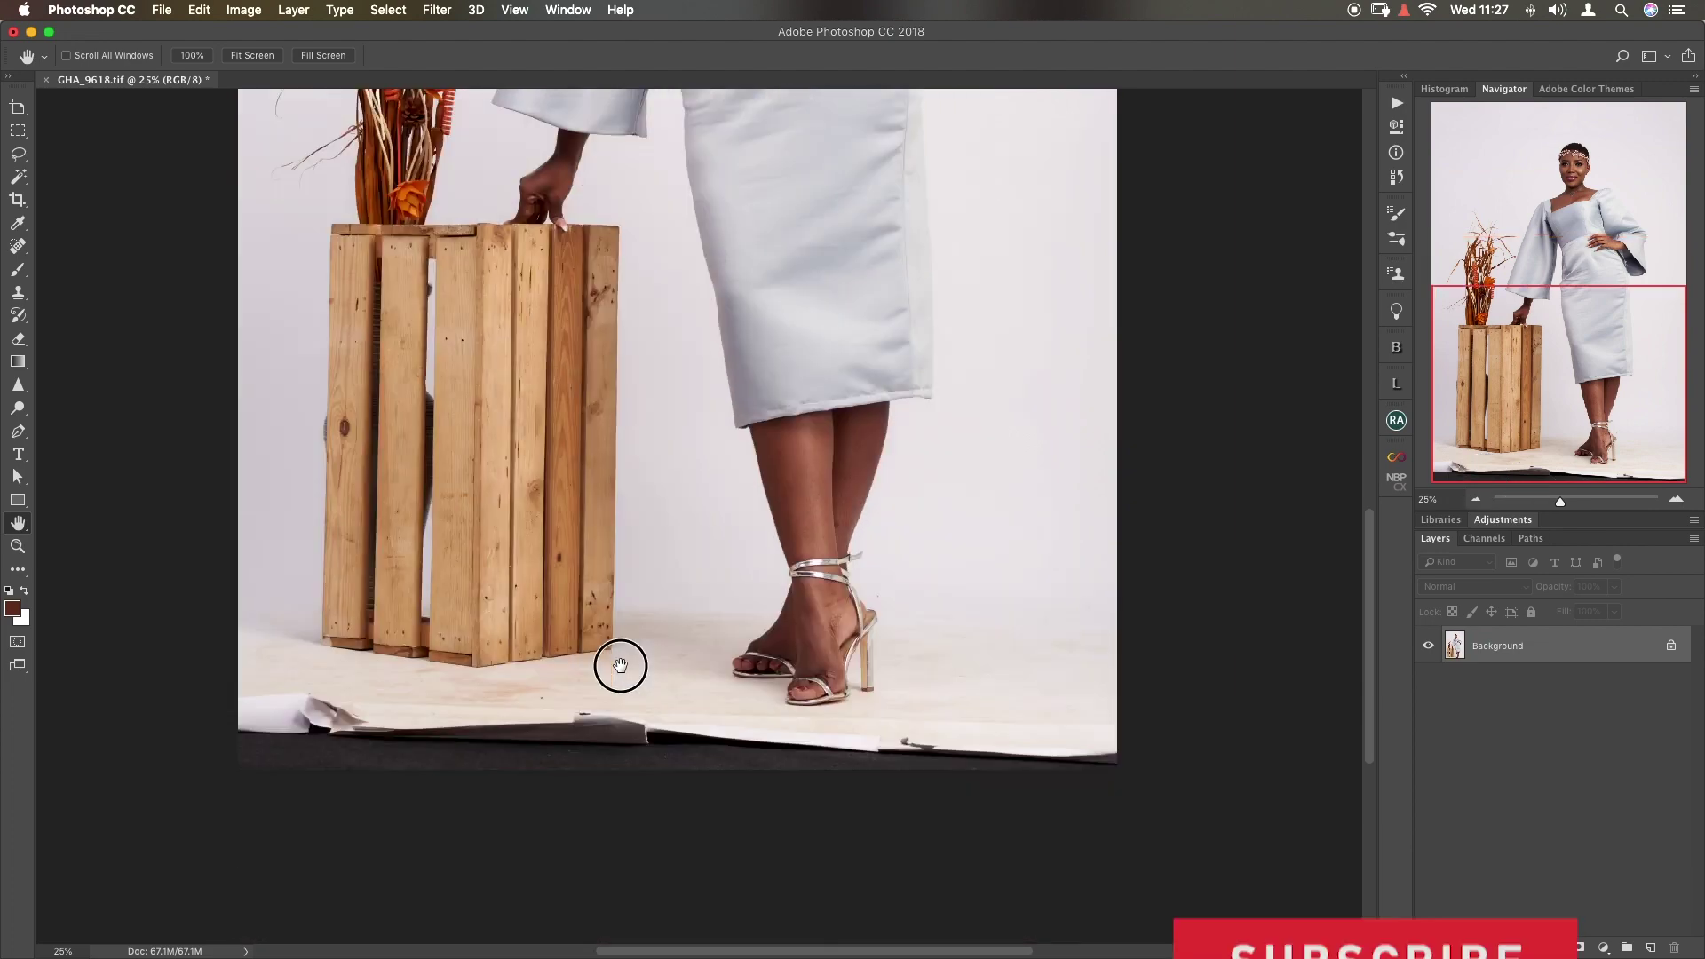
key("m")
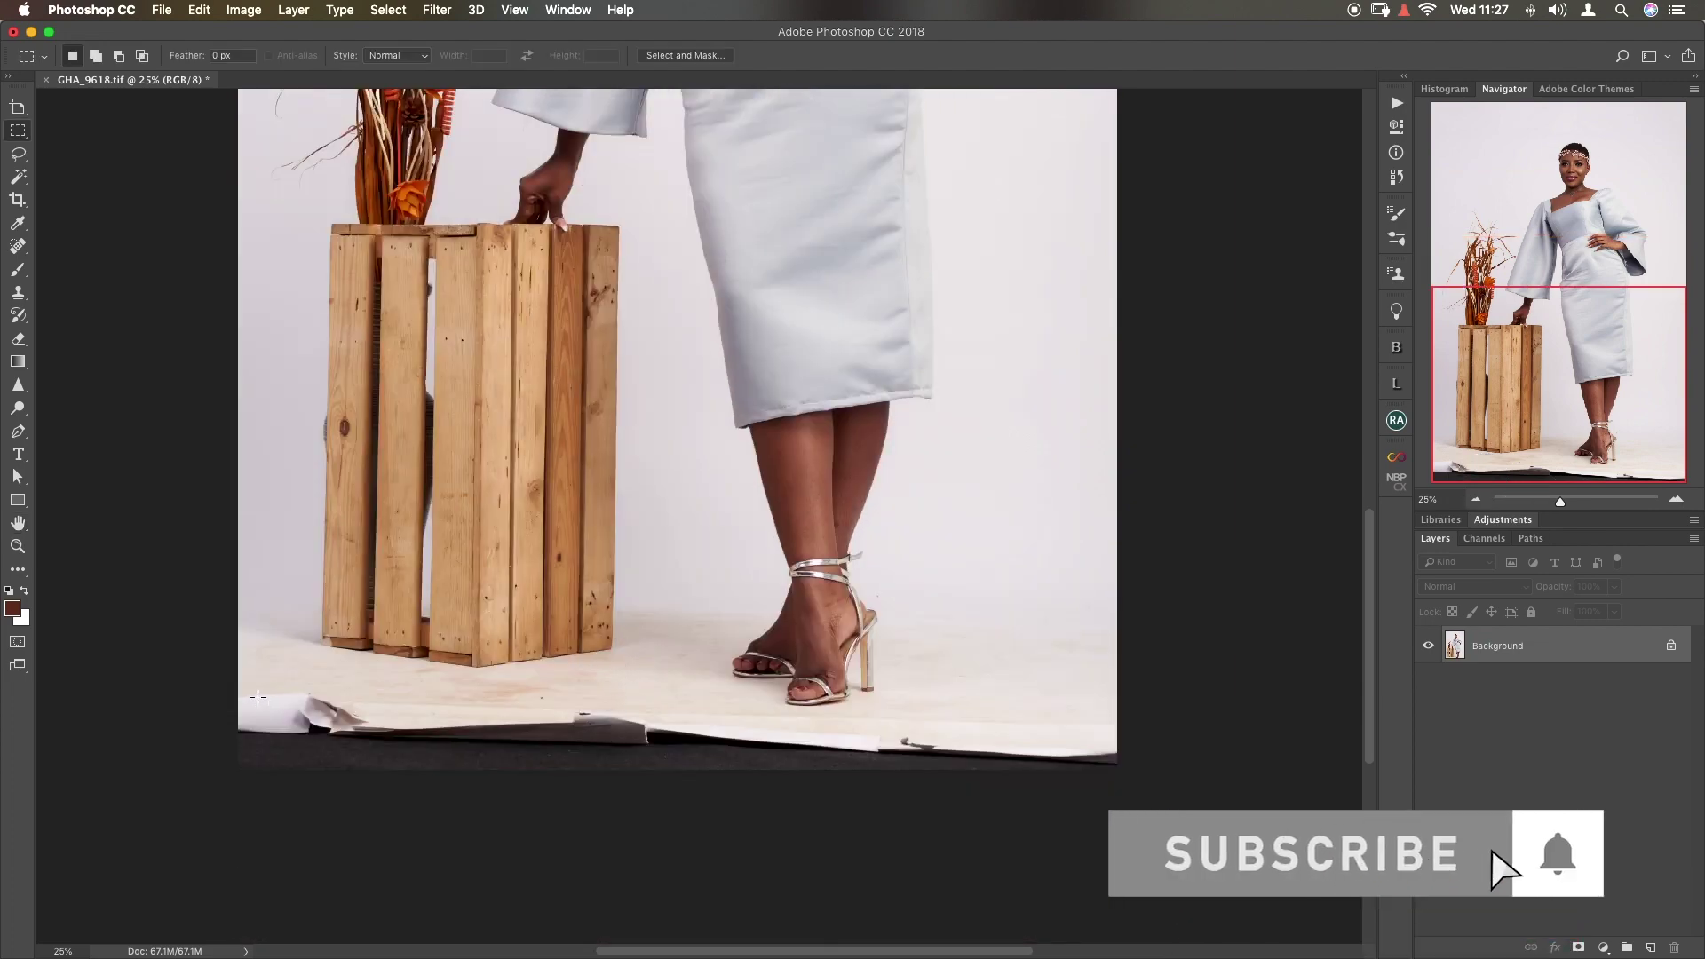
left_click_drag(237, 690, 1144, 816)
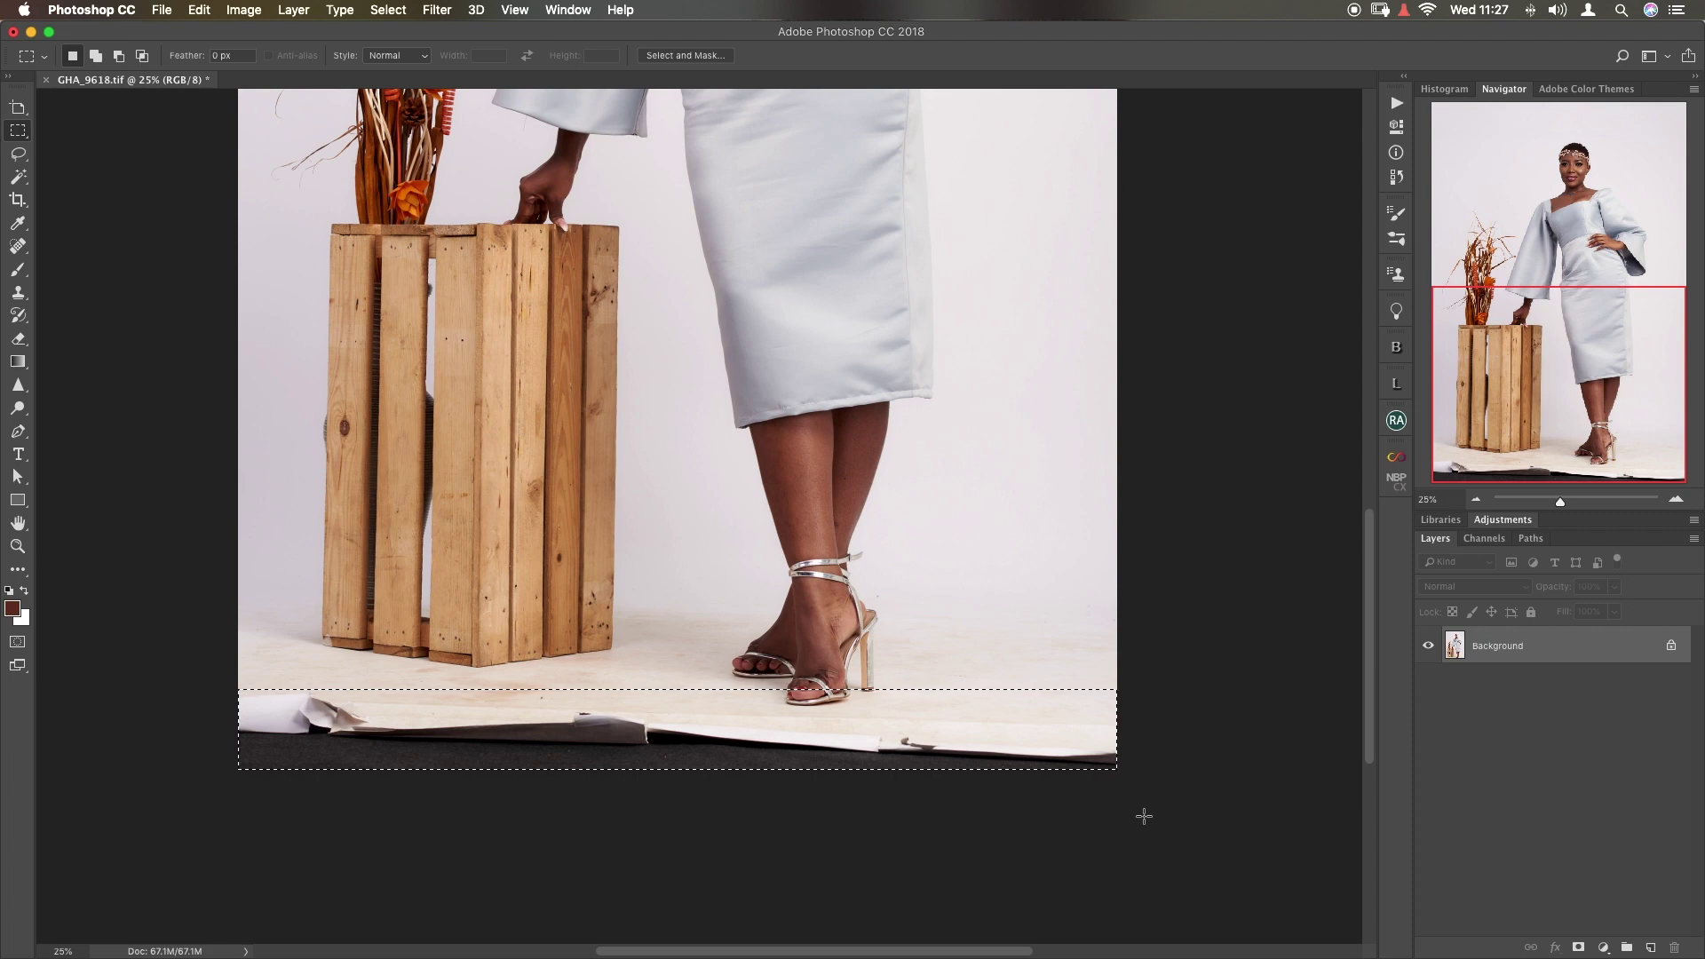
left_click(1142, 817)
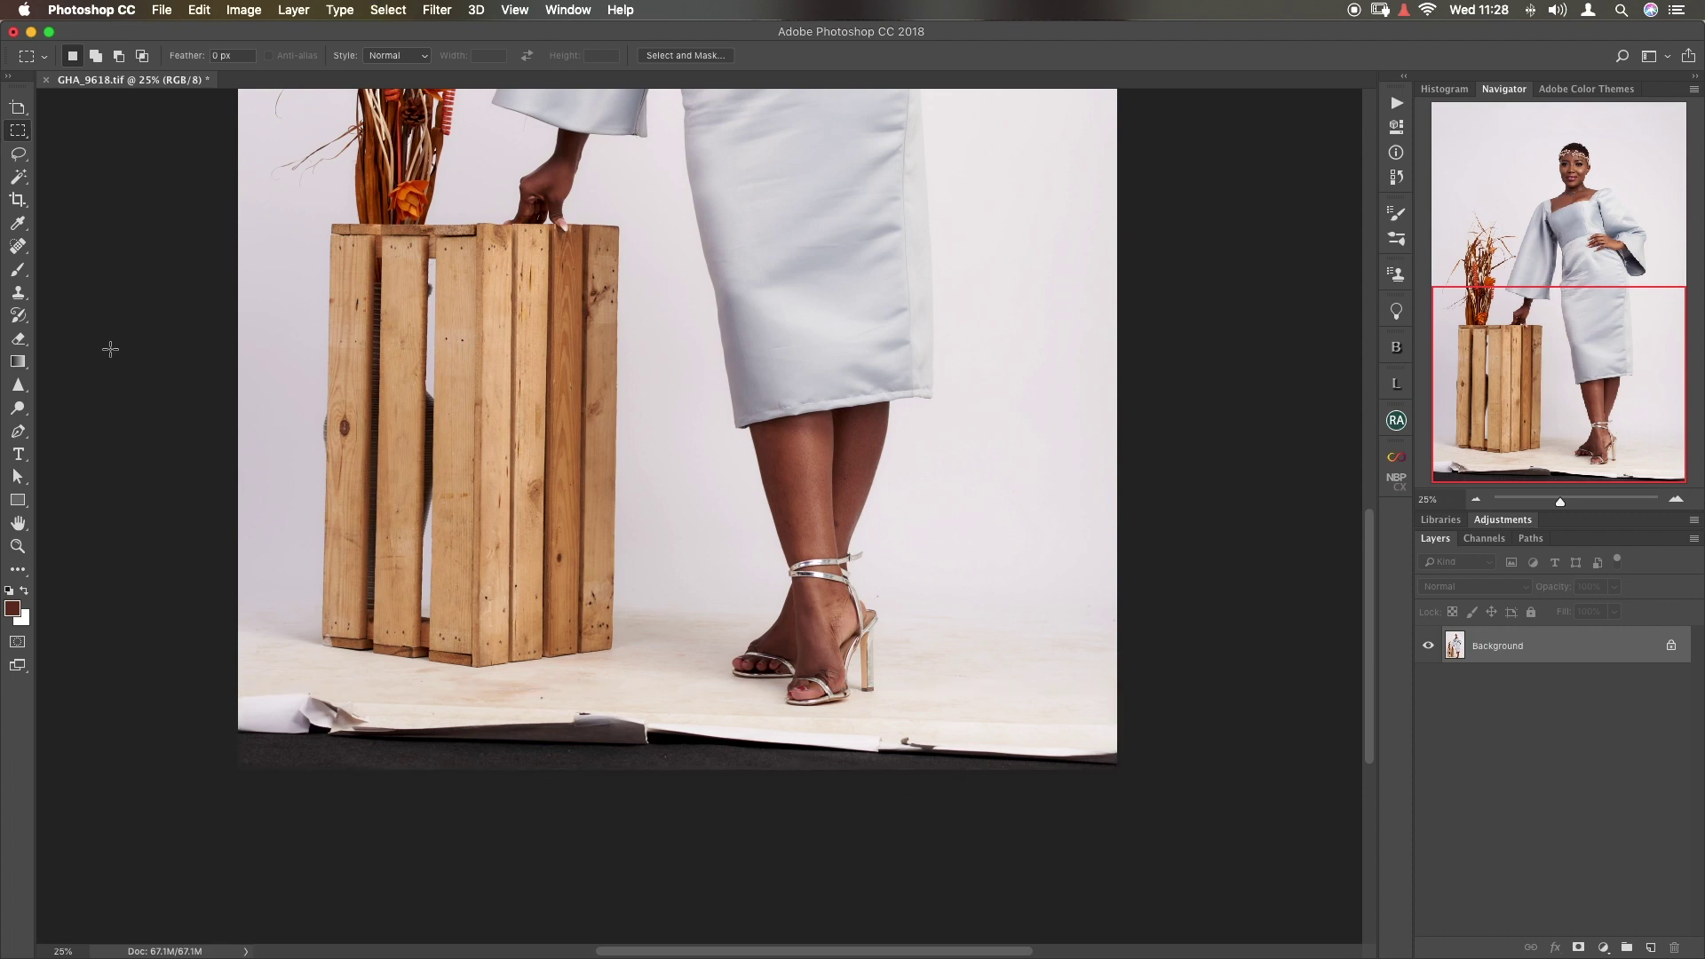
- Paint over the torn paper and dark floor along the photo's lower edge with the Spot Healing Brush at size 600, Content-Aware
left_click(19, 246)
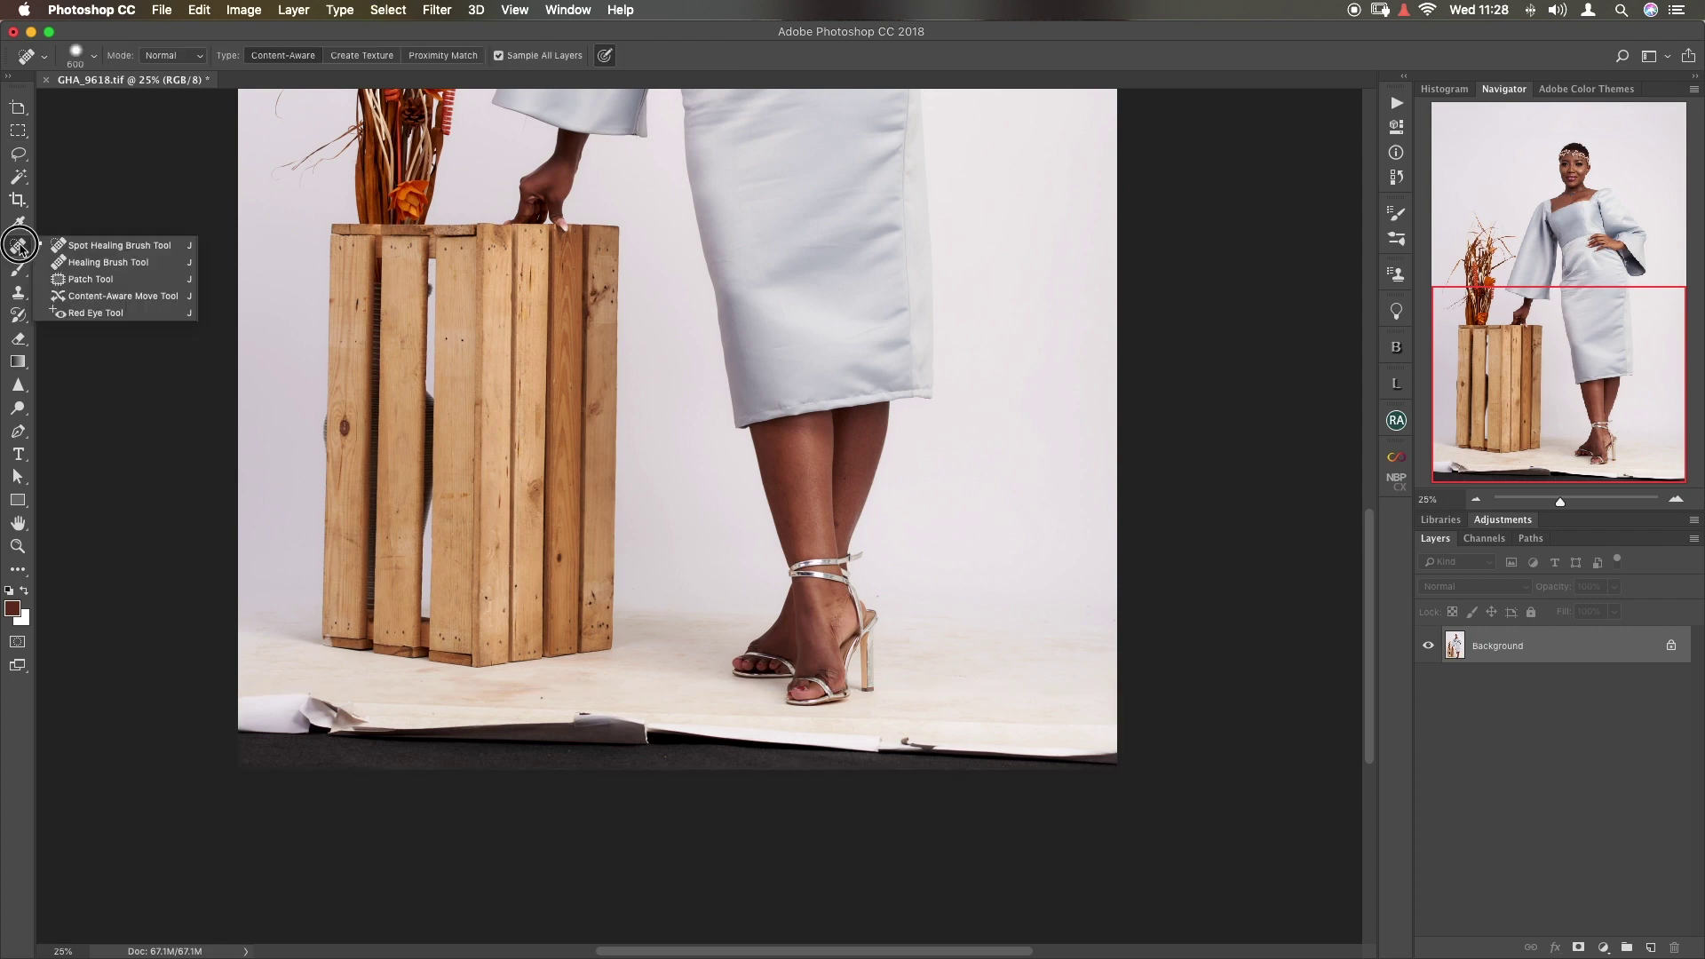
left_click(117, 245)
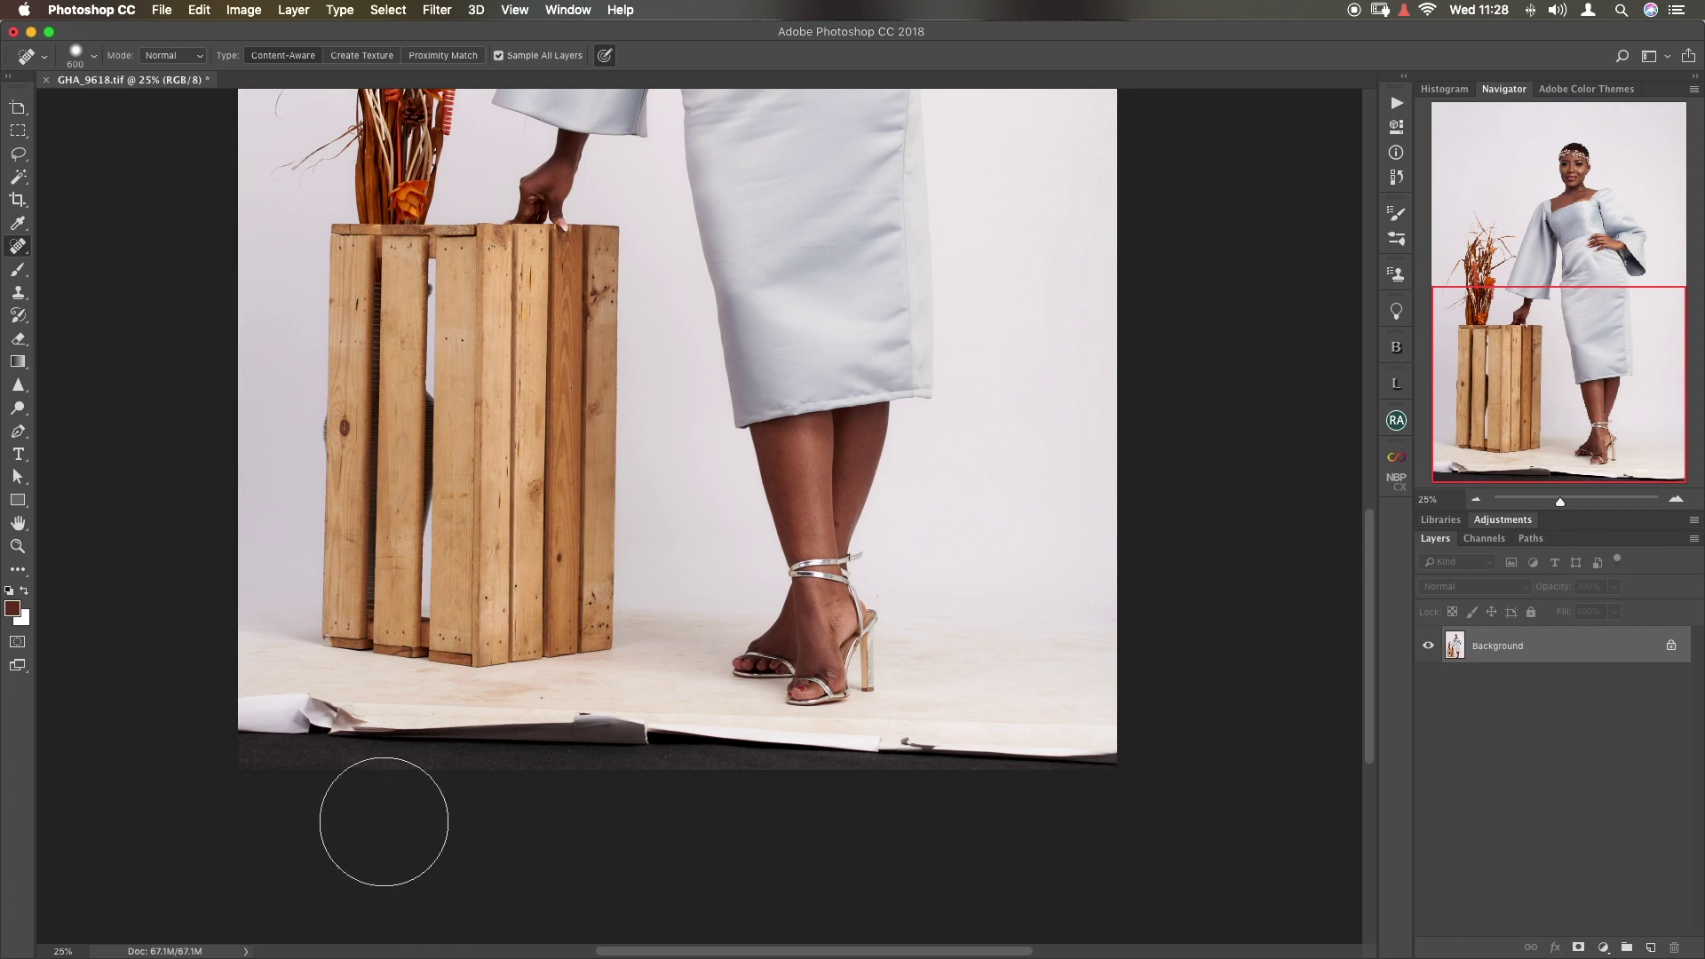
scroll(302, 779, "right", 2)
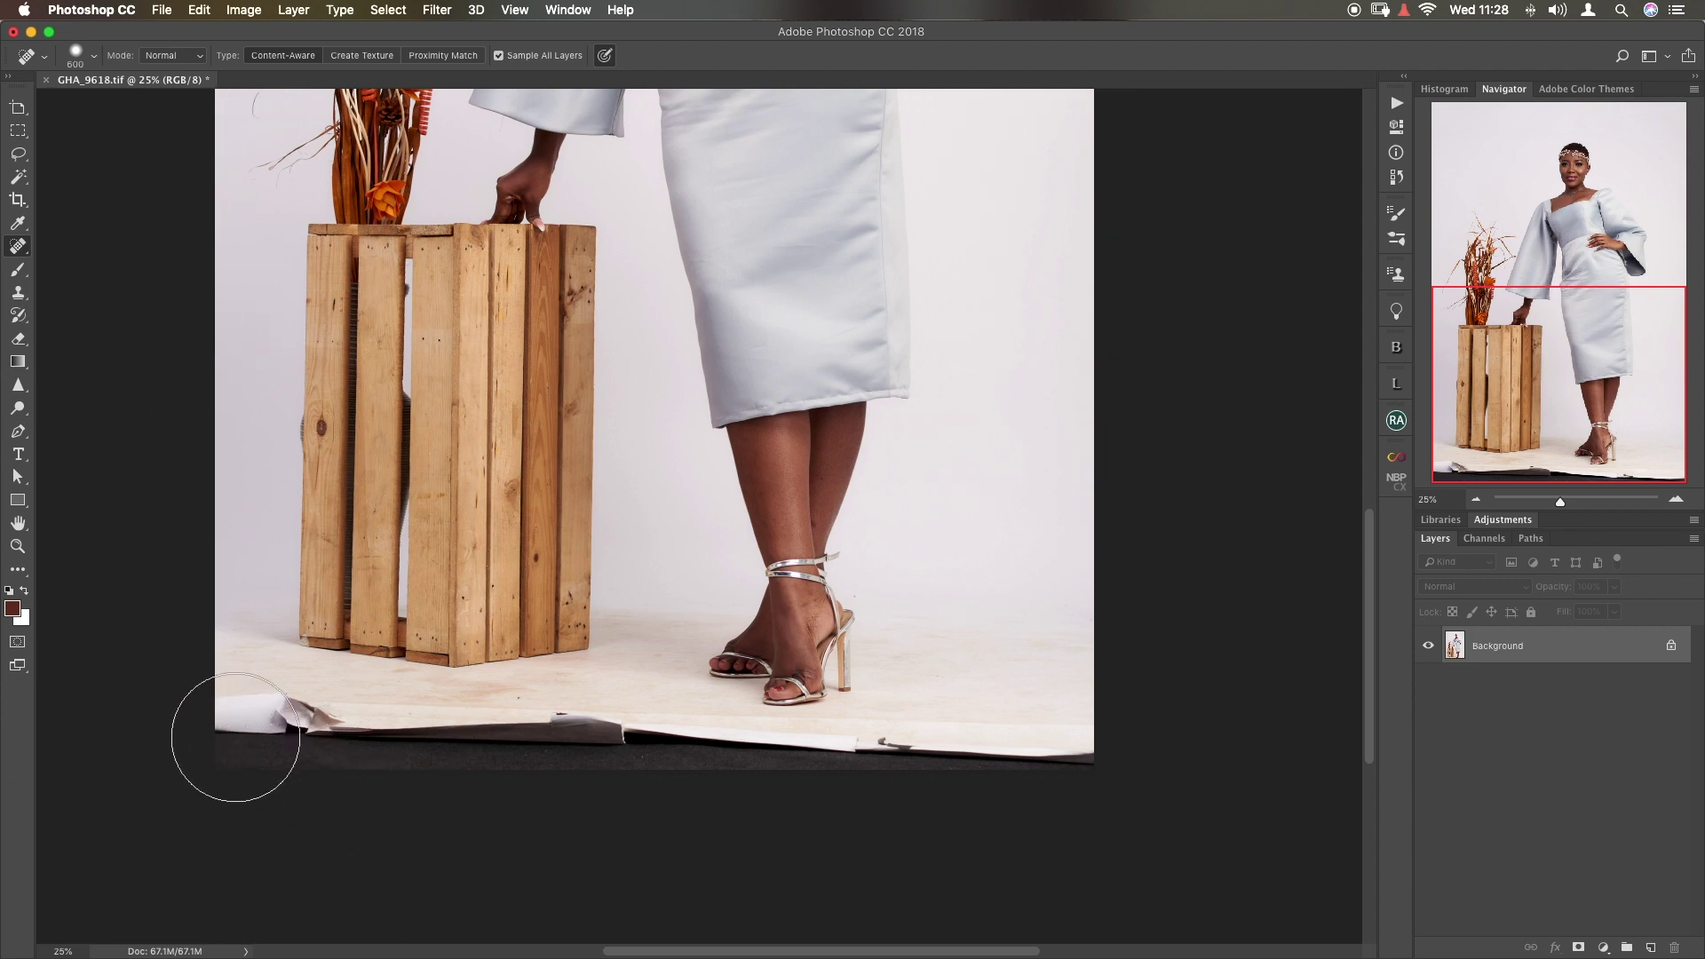
mouse_move(235, 739)
left_mouse_down()
mouse_move(380, 772)
mouse_move(747, 798)
mouse_move(795, 814)
mouse_move(781, 817)
mouse_move(849, 800)
mouse_move(1089, 812)
mouse_move(1045, 831)
left_mouse_up()
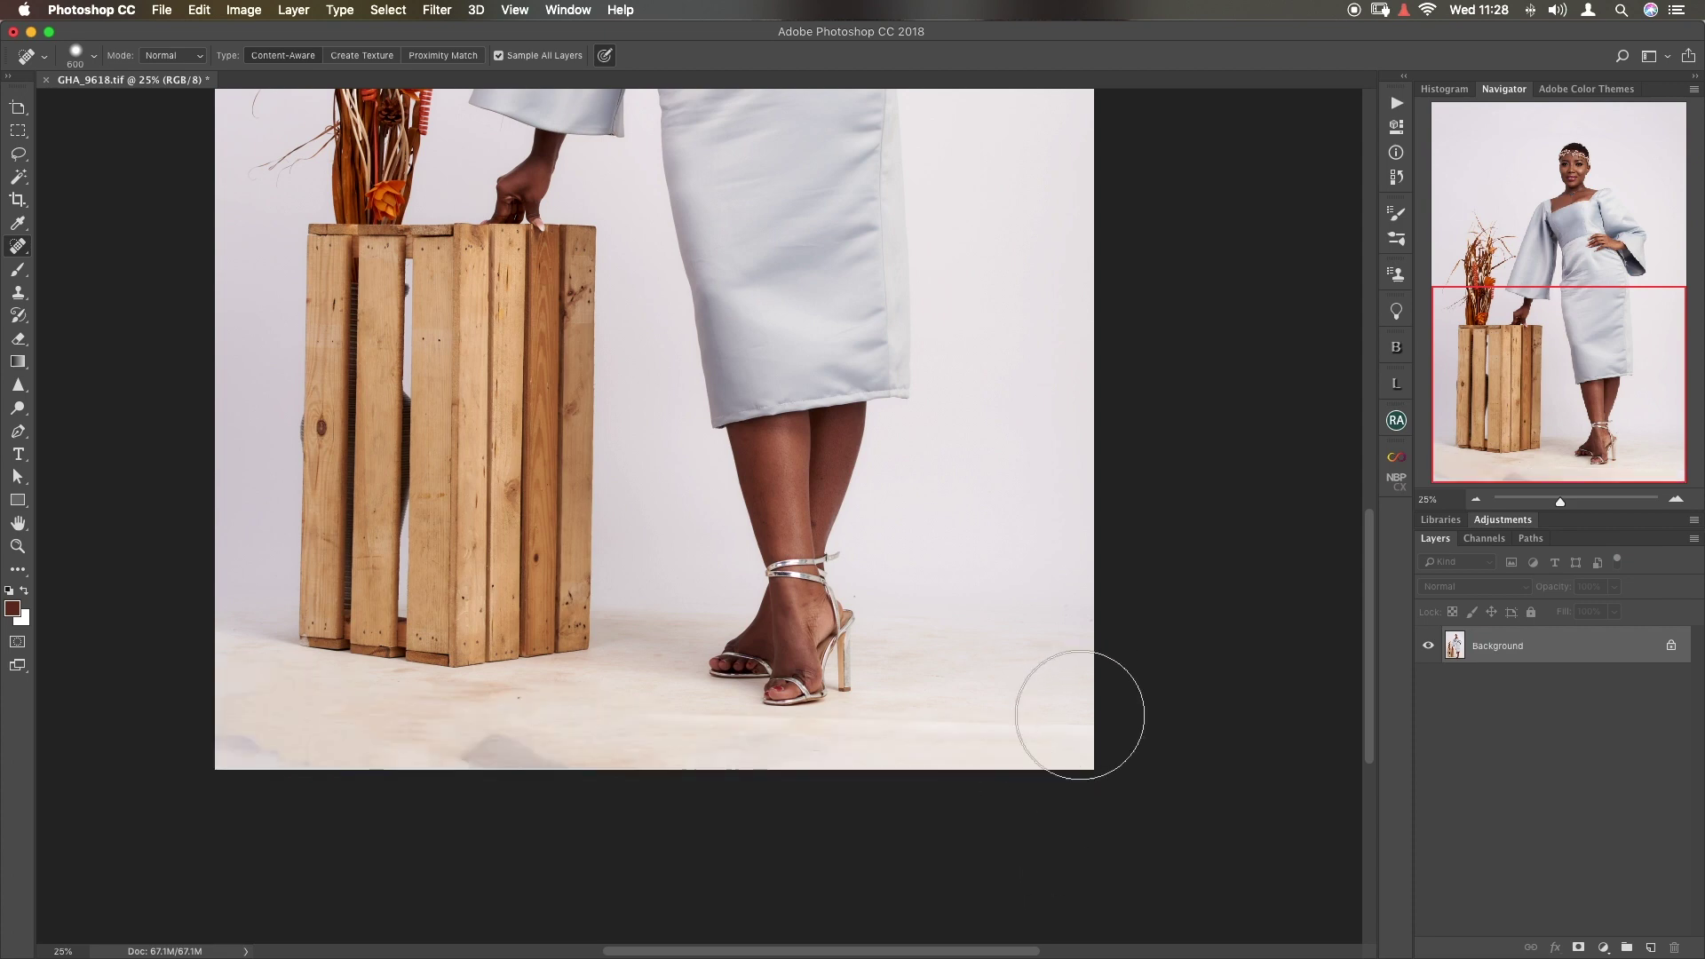
- Reduce the Spot Healing Brush to size 200 and heal the grey blotch on the floor in front of the crate
key("bracketleft")
key("bracketleft")
key("bracketleft")
key("bracketleft")
key("bracketleft")
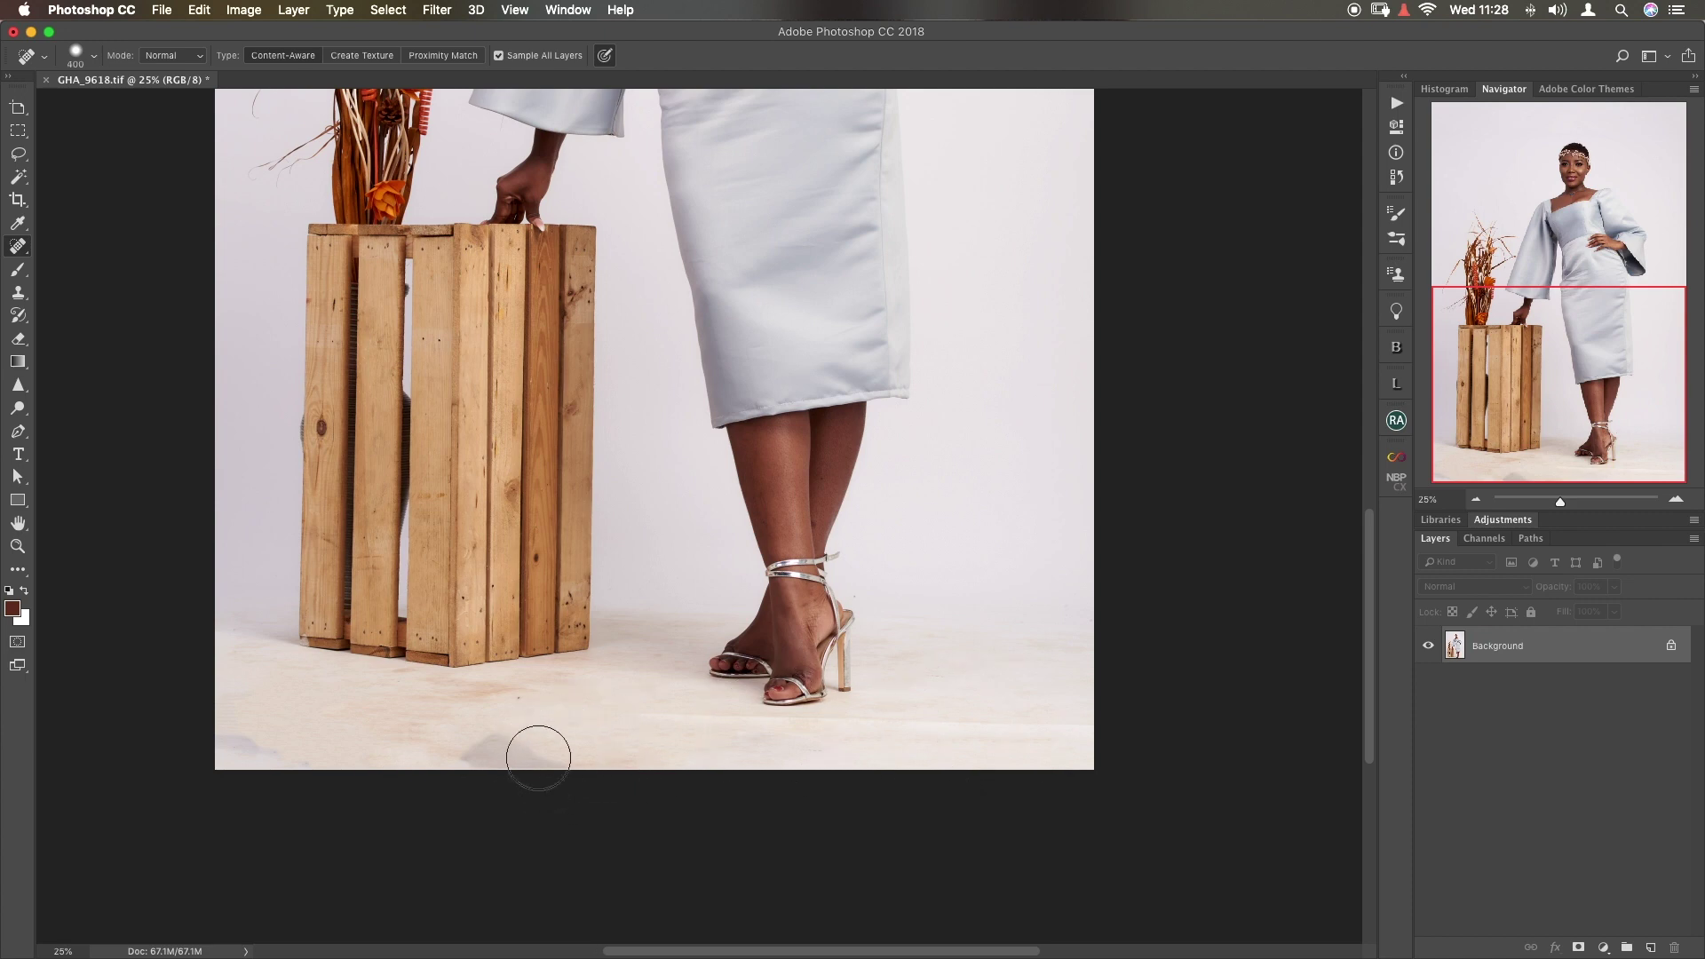
left_click(495, 750)
mouse_move(496, 751)
left_mouse_down()
mouse_move(475, 761)
mouse_move(536, 772)
left_mouse_up()
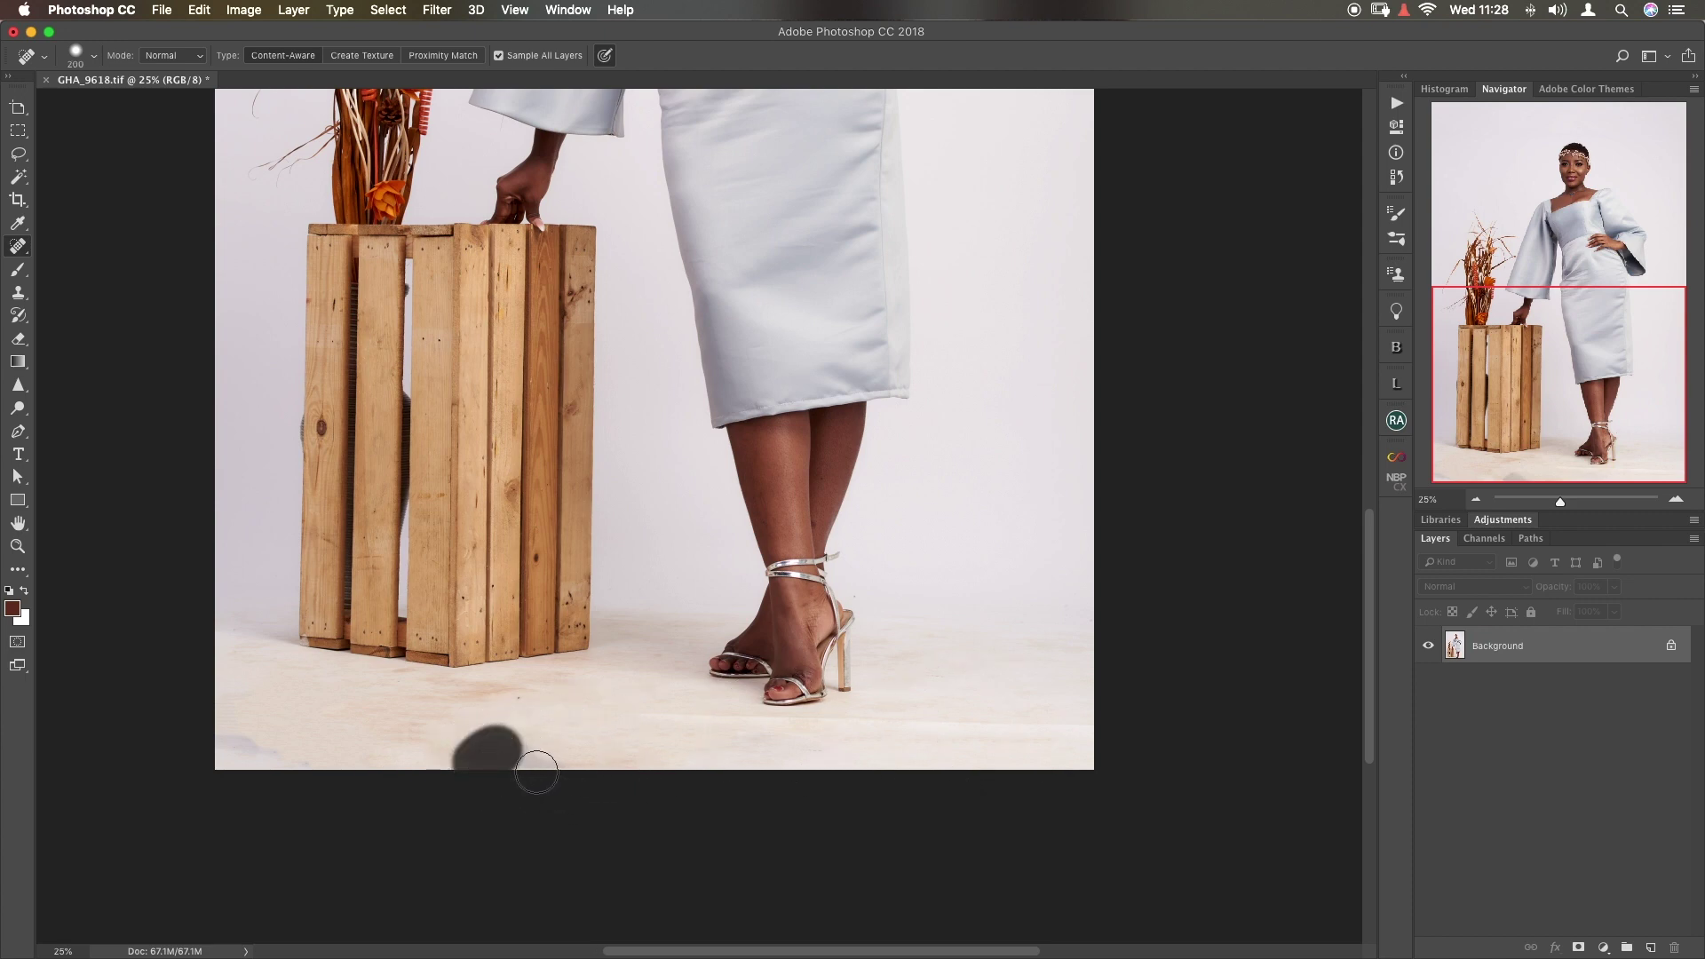
- Add a new empty layer above the Background with Normal mode and 100% opacity
left_click_drag(1577, 355, 1575, 336)
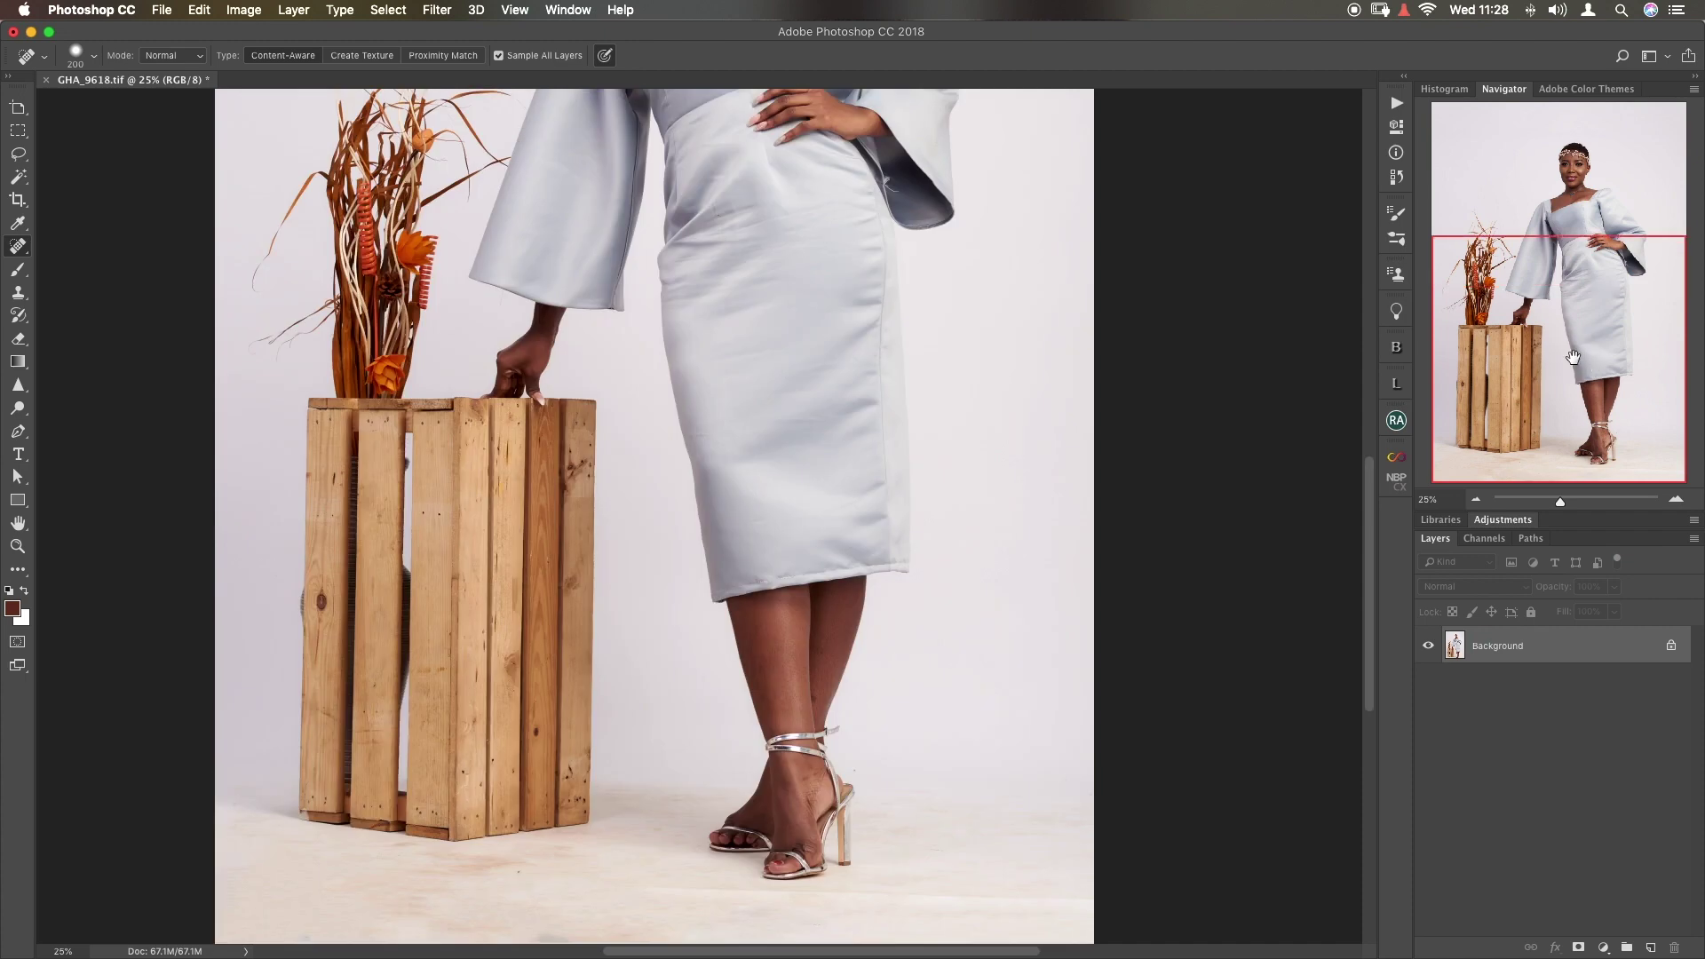
key("super+minus")
key("super+minus")
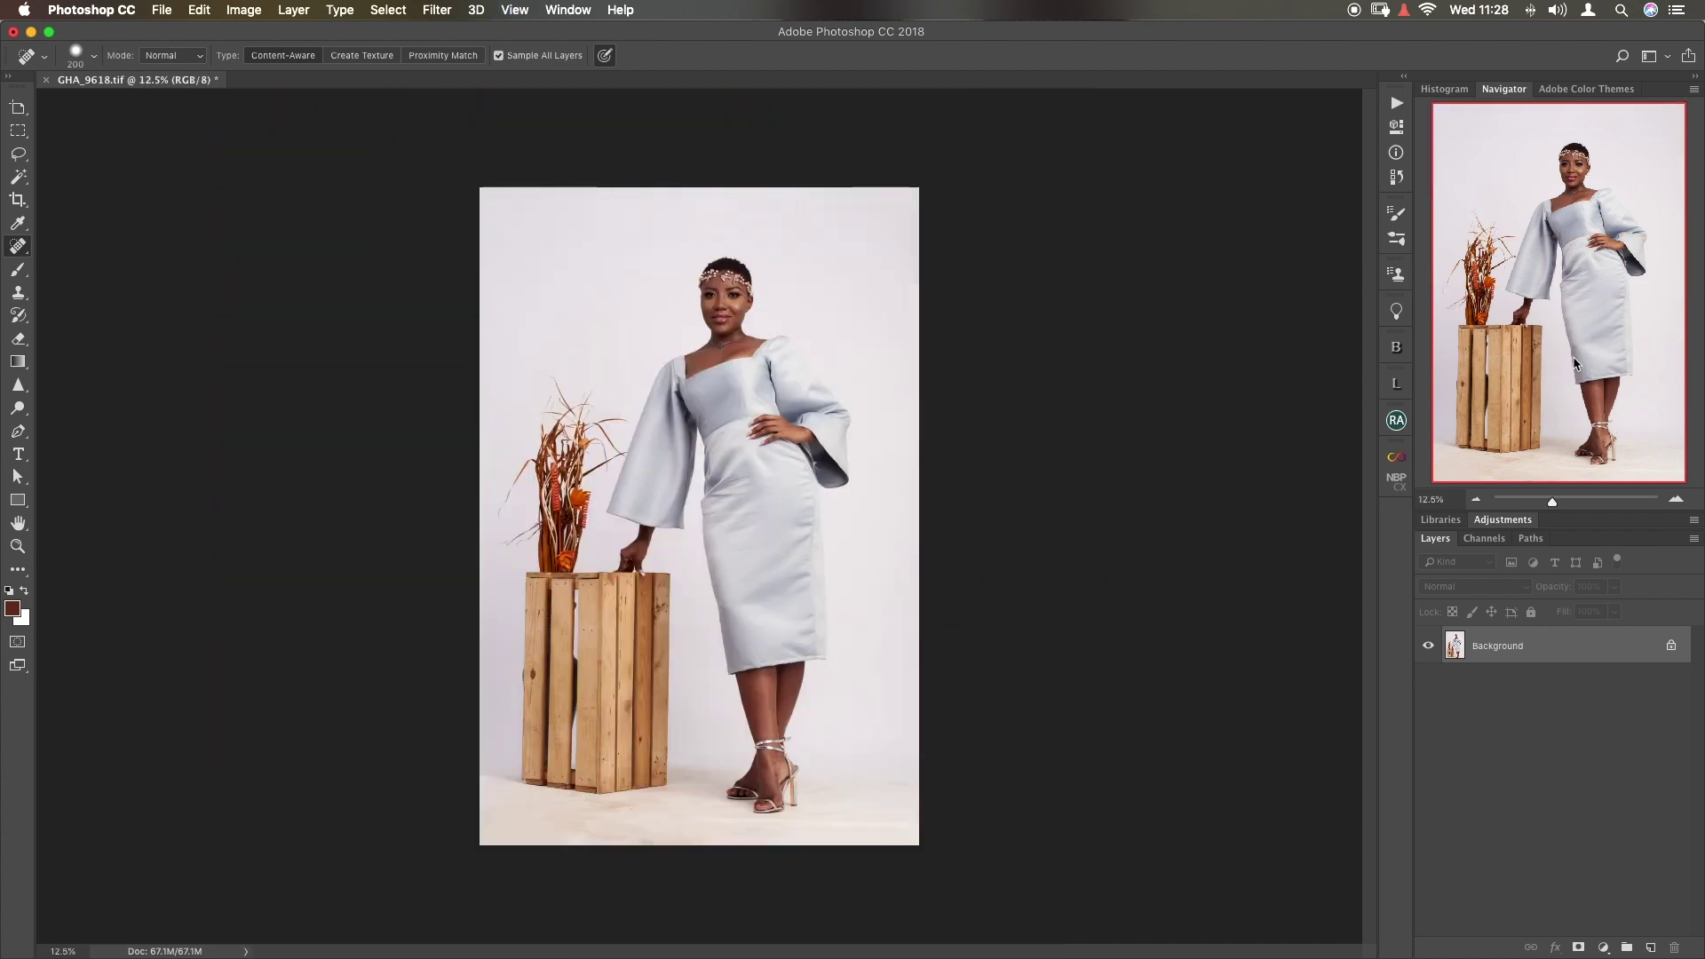
middle_click(1575, 362)
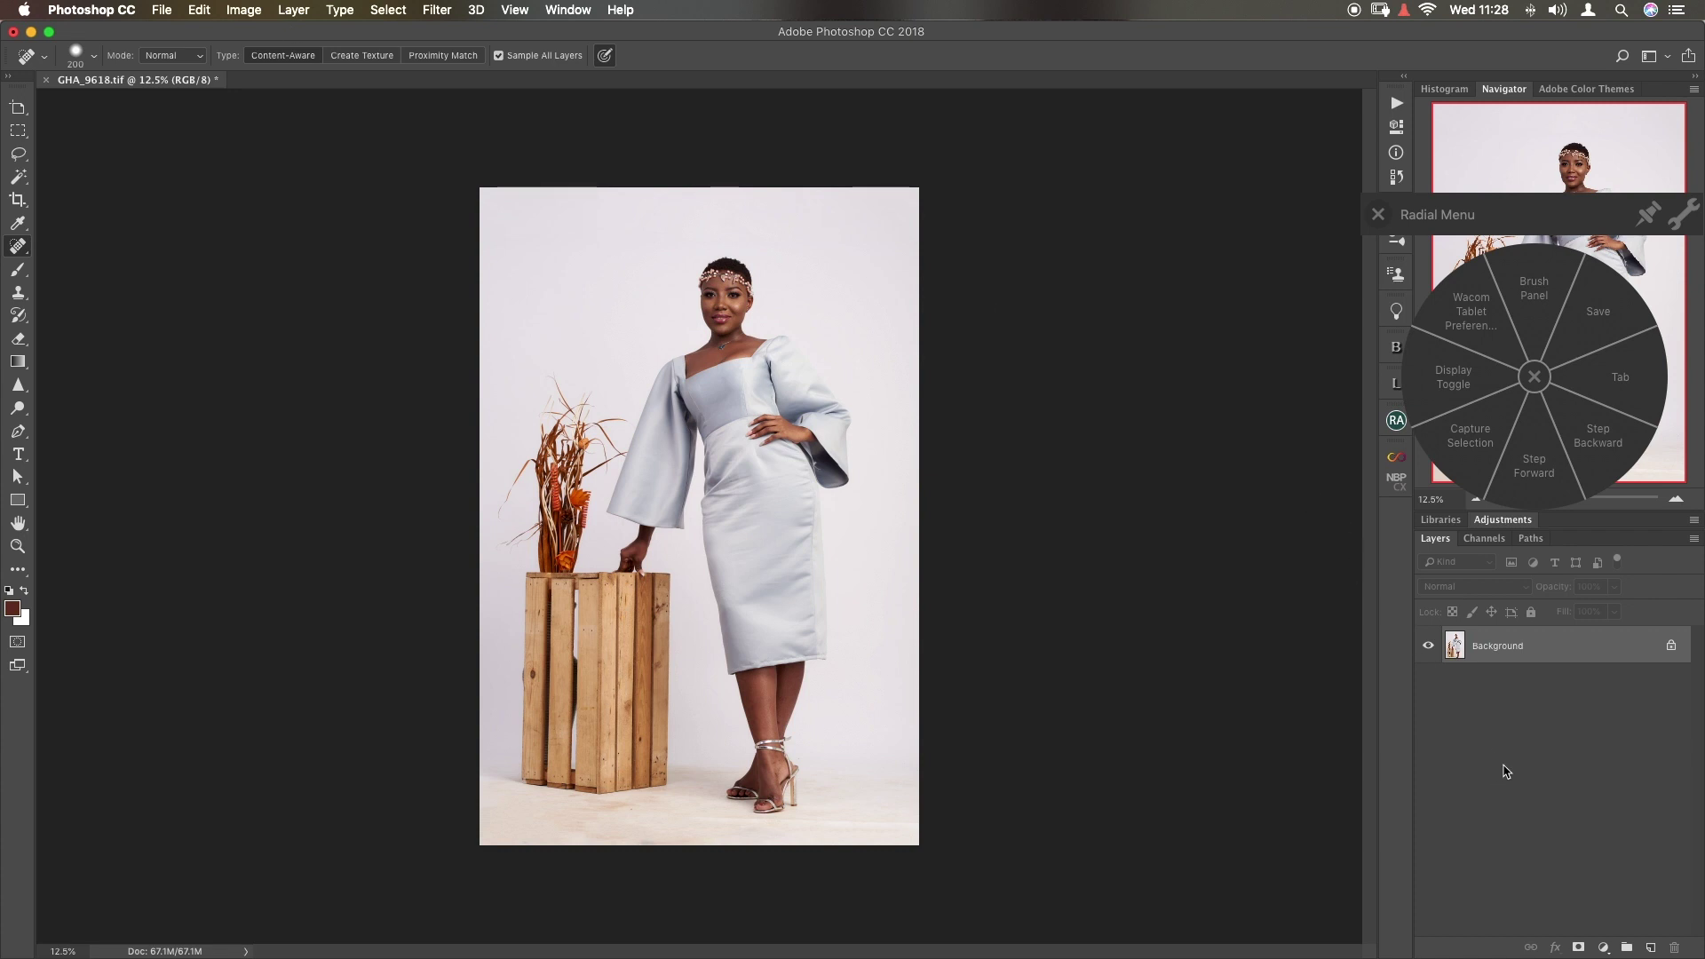
key("super+shift+n")
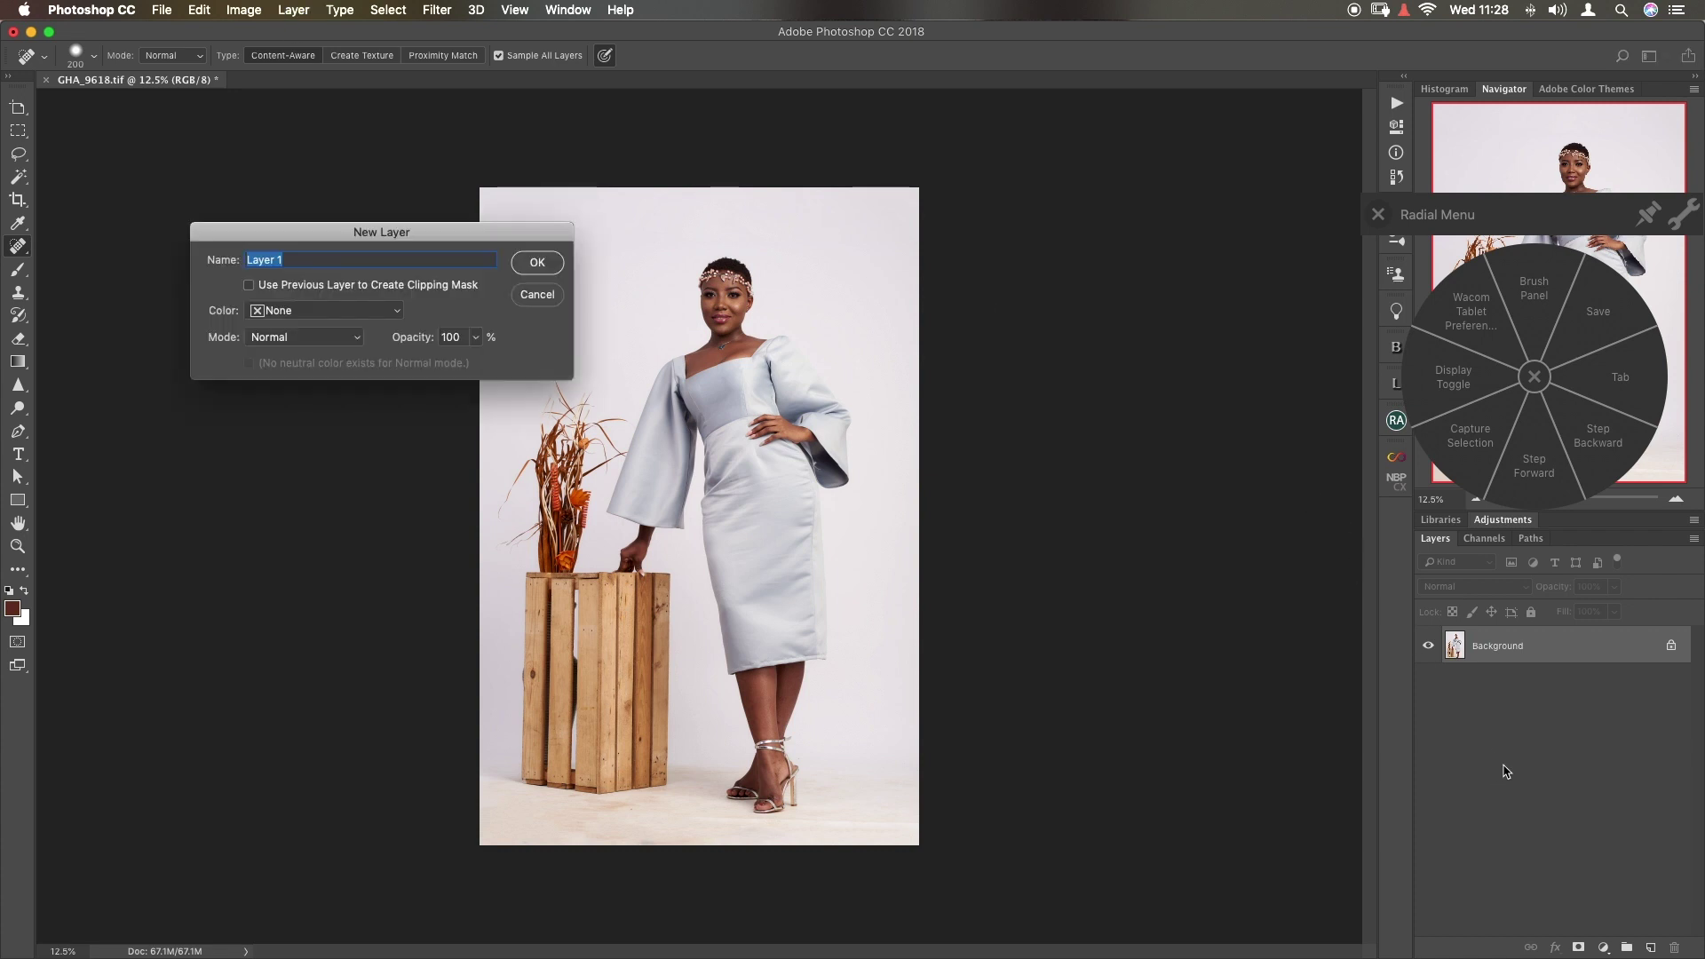
key("Return")
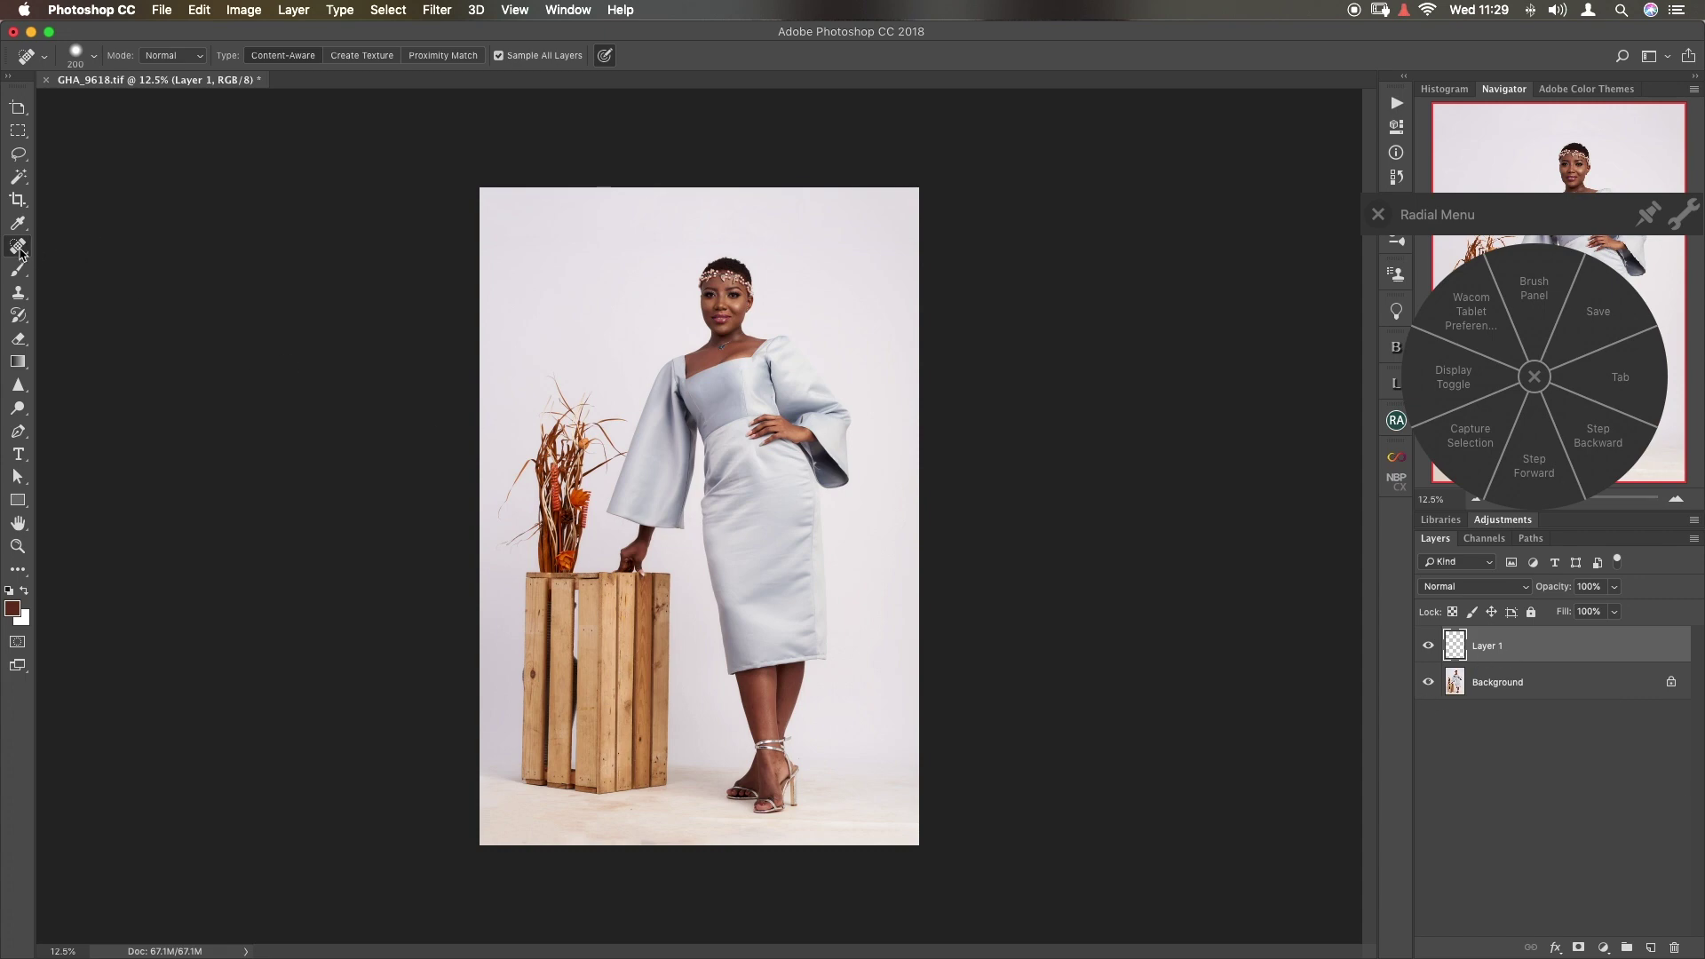
- Reduce the Spot Healing Brush to size 90 and heal the small dark specks on the floor in front of the crate
key("super+=")
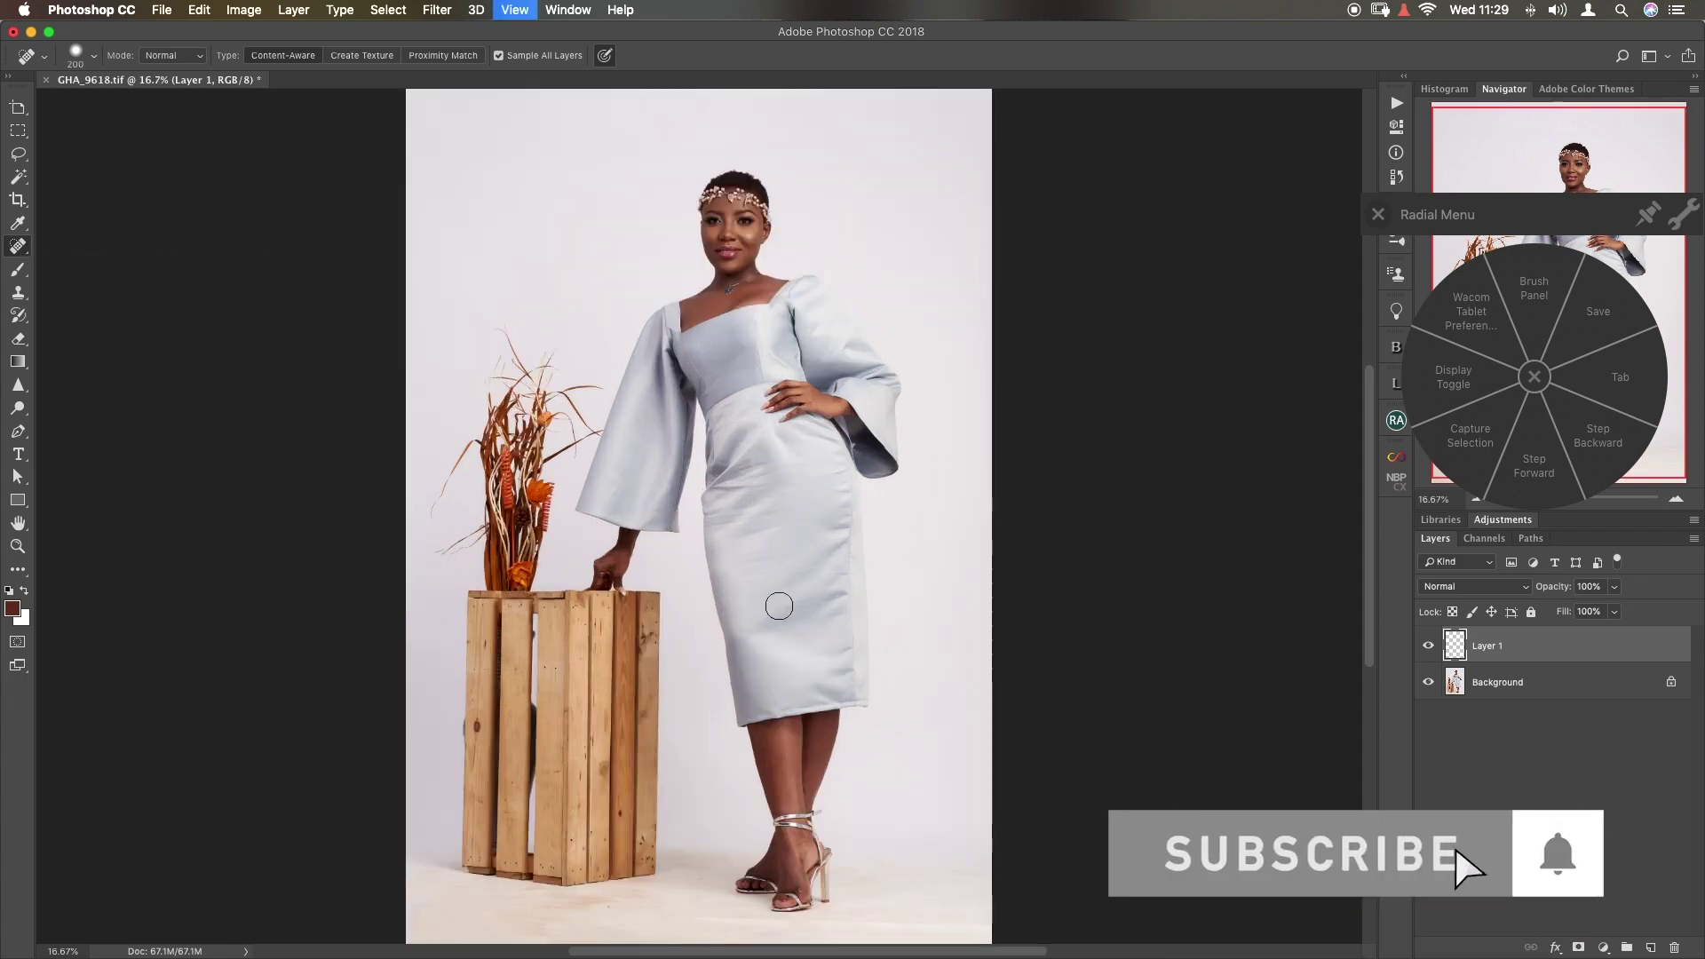
key("super+=")
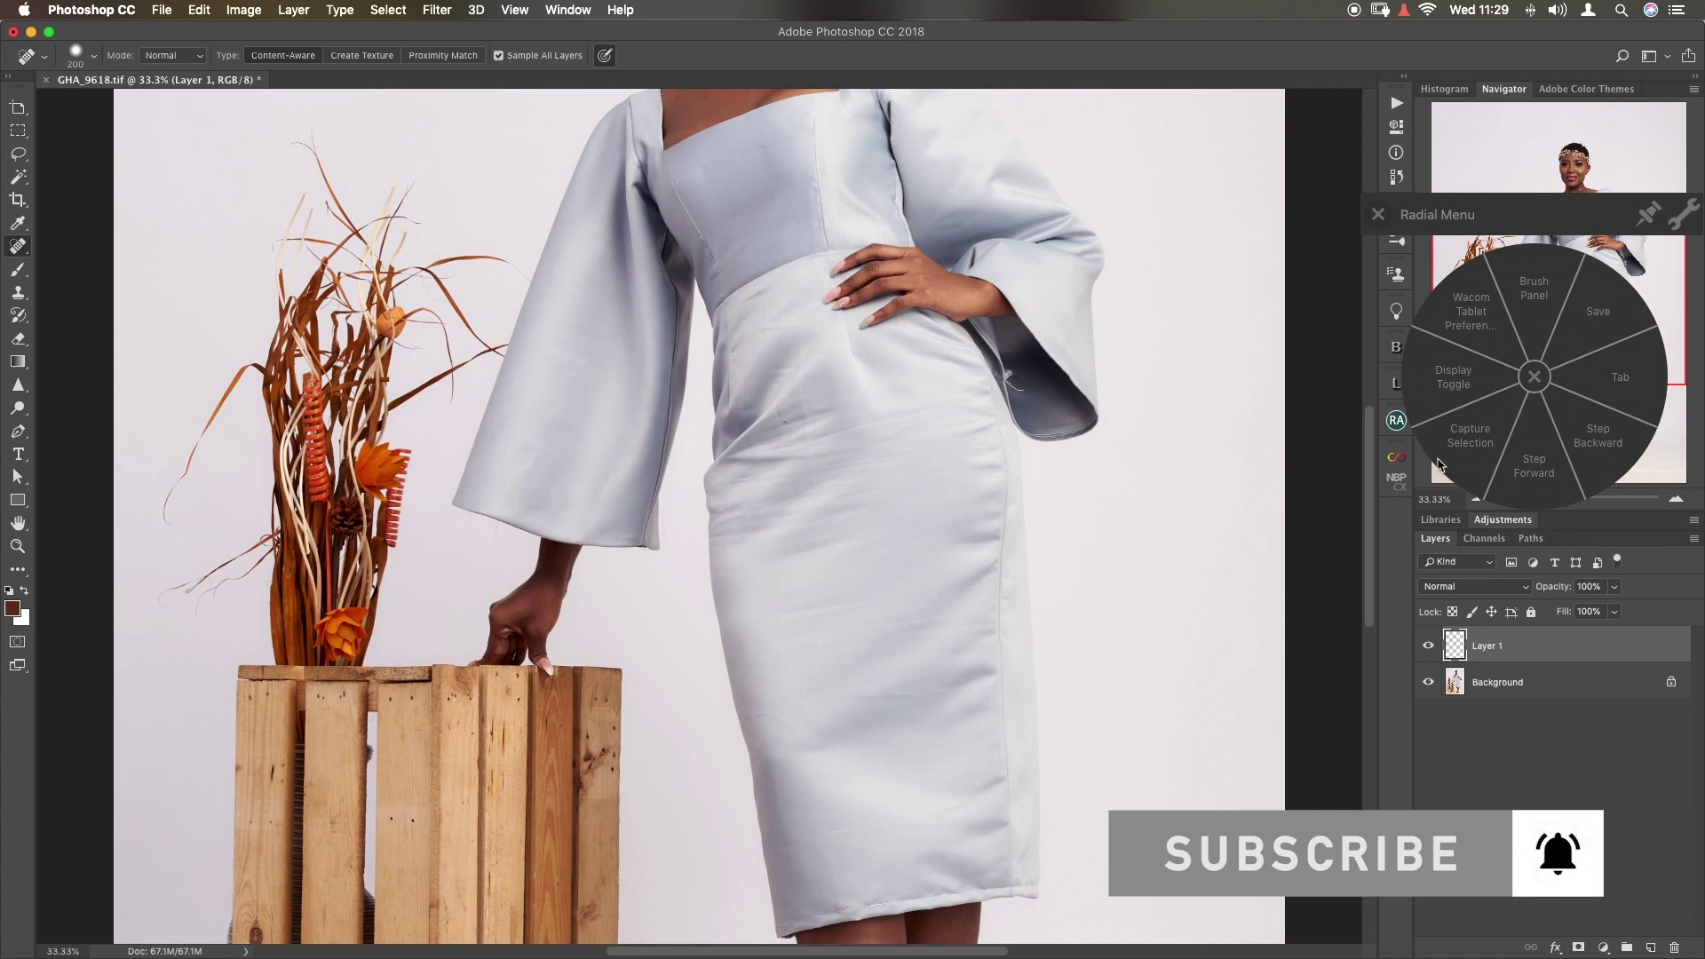
left_click(1441, 465)
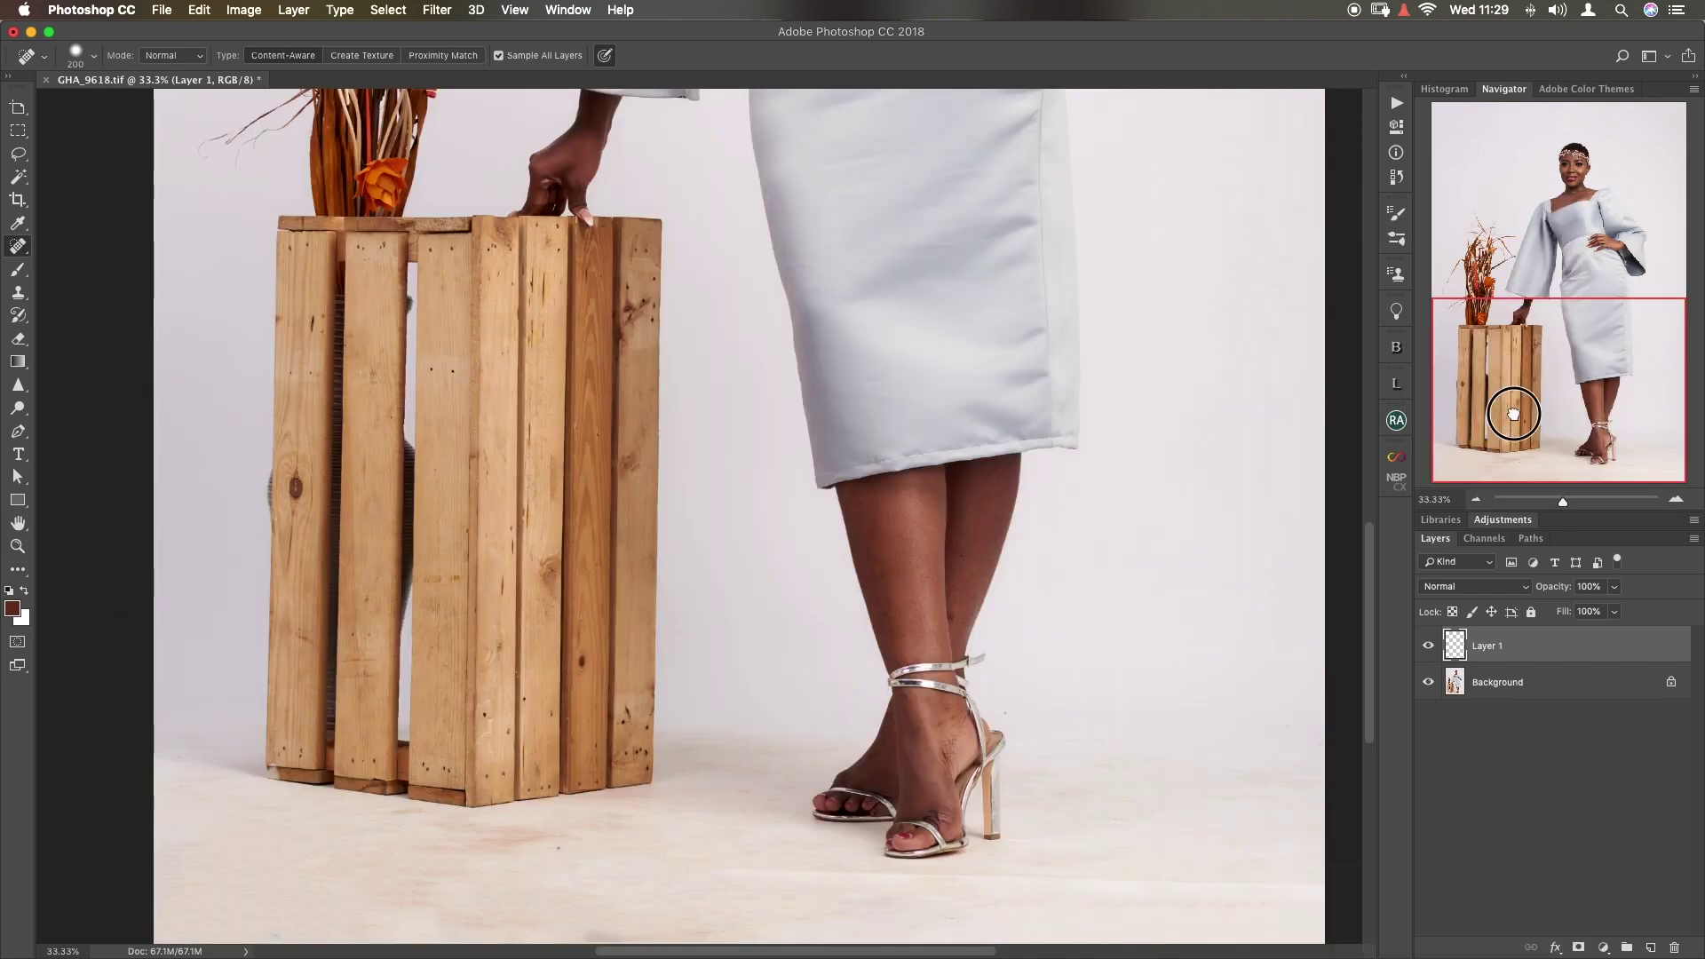
left_click_drag(1513, 414, 1501, 464)
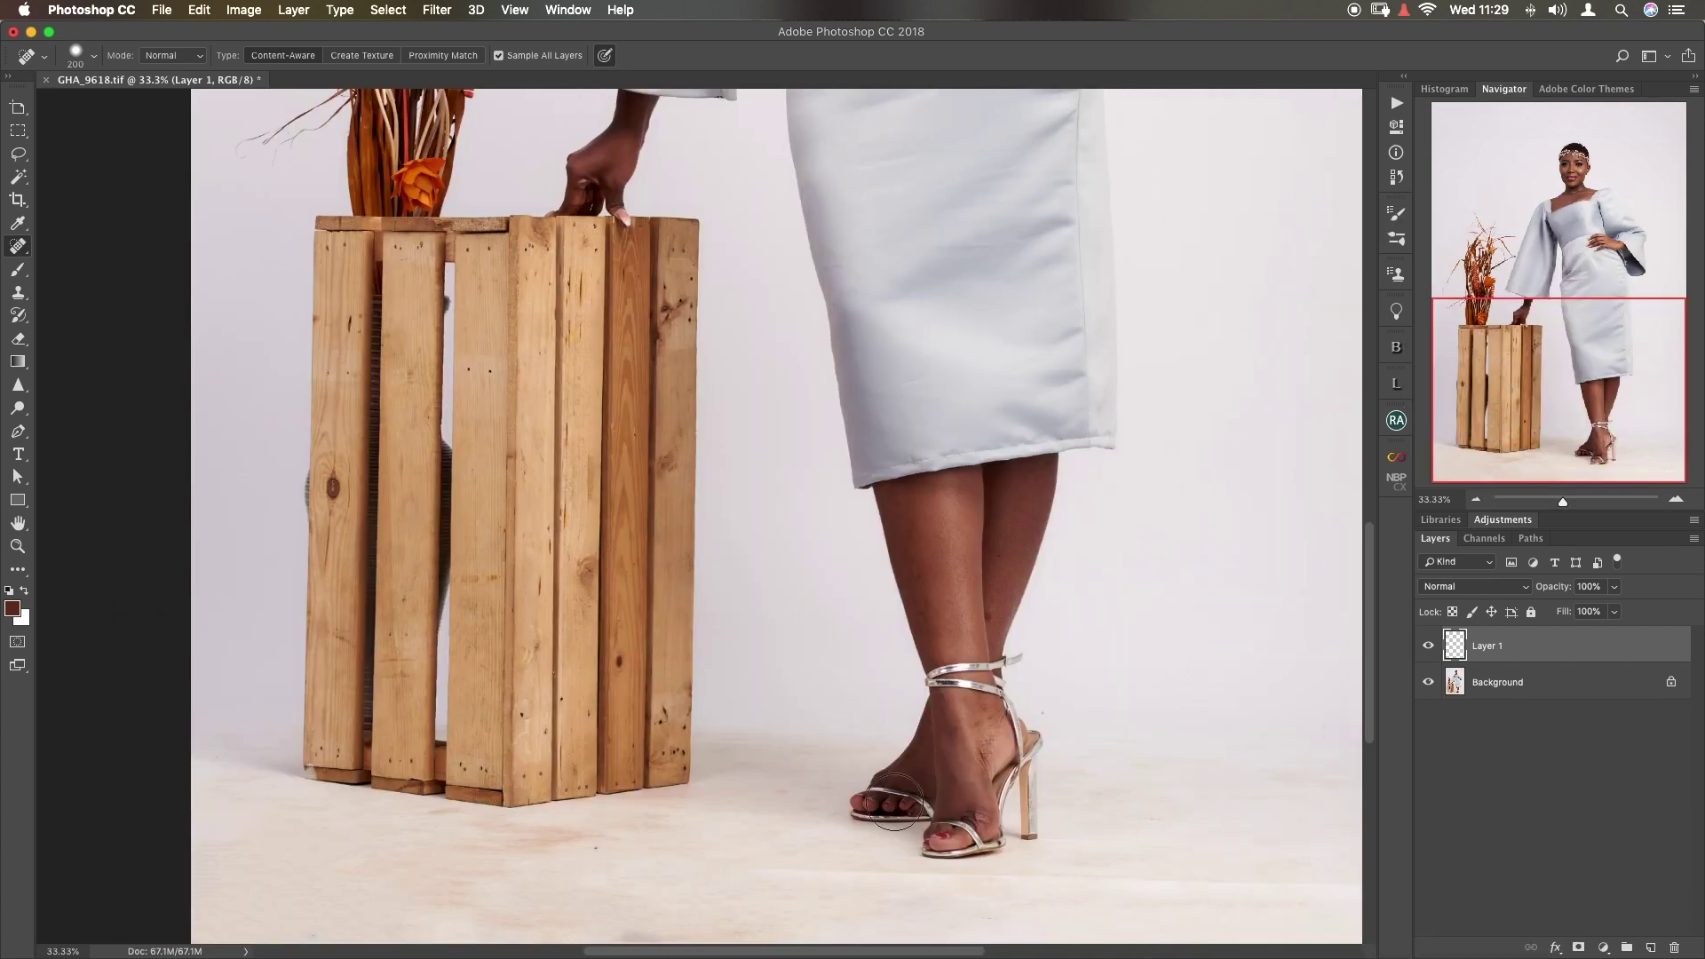
scroll(787, 799, "down", 3)
scroll(787, 798, "down", 4)
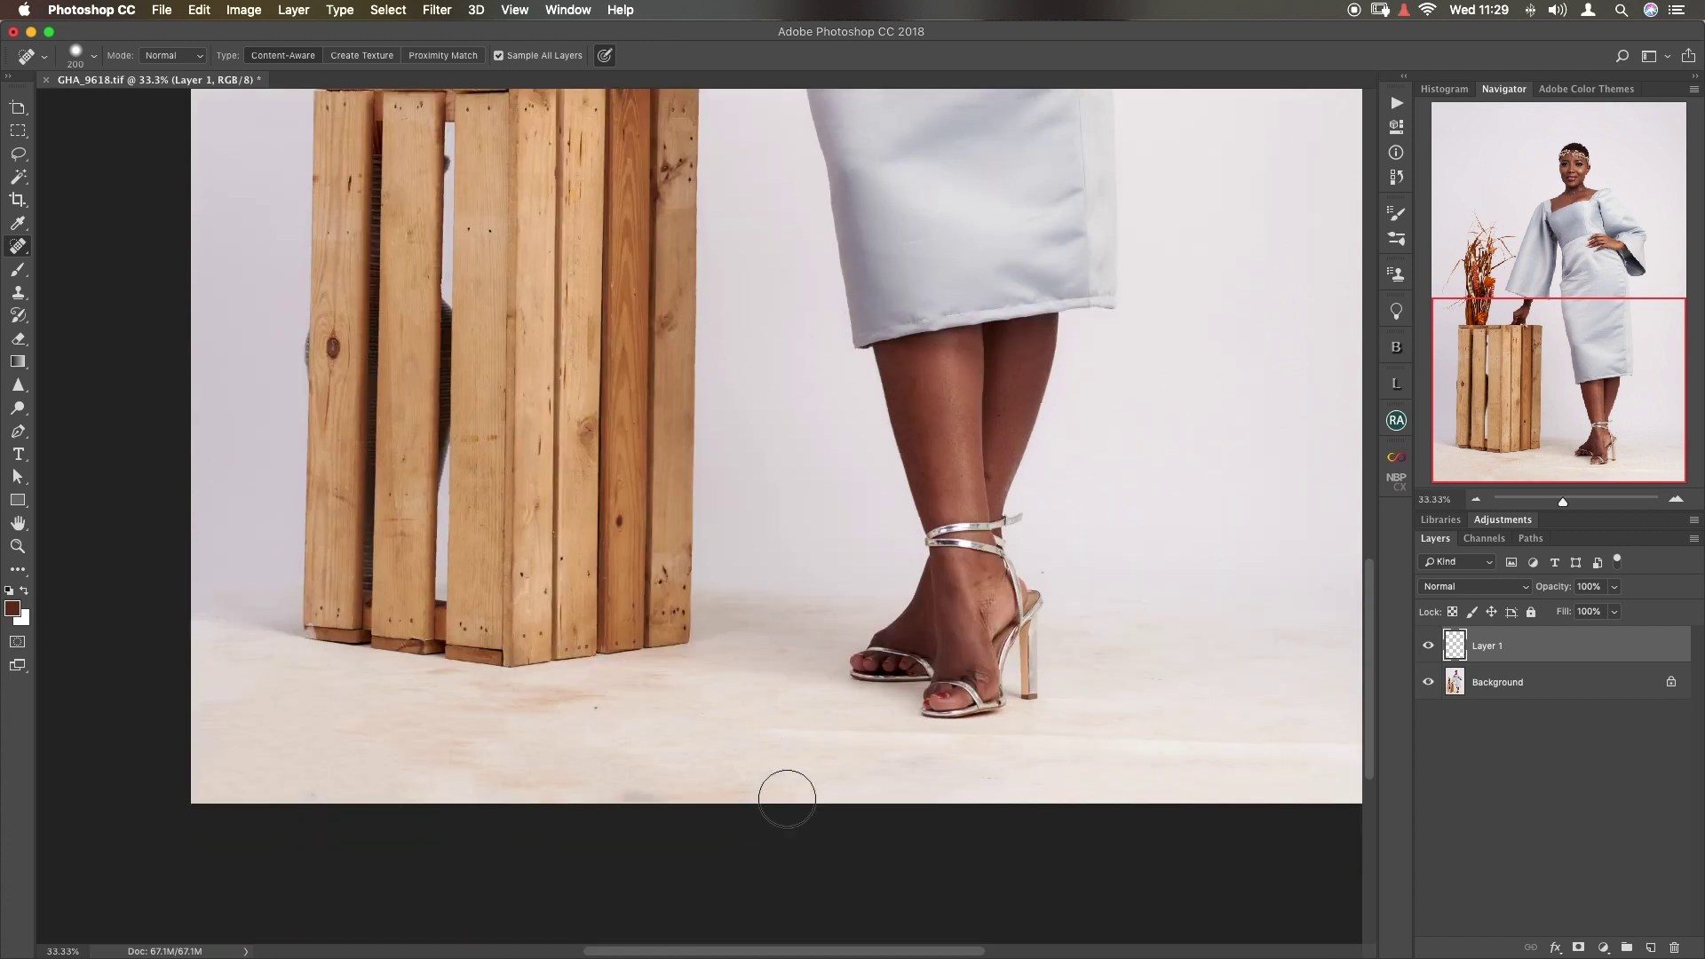
key("bracketleft")
key("bracketleft")
key("bracketleft")
key("bracketleft")
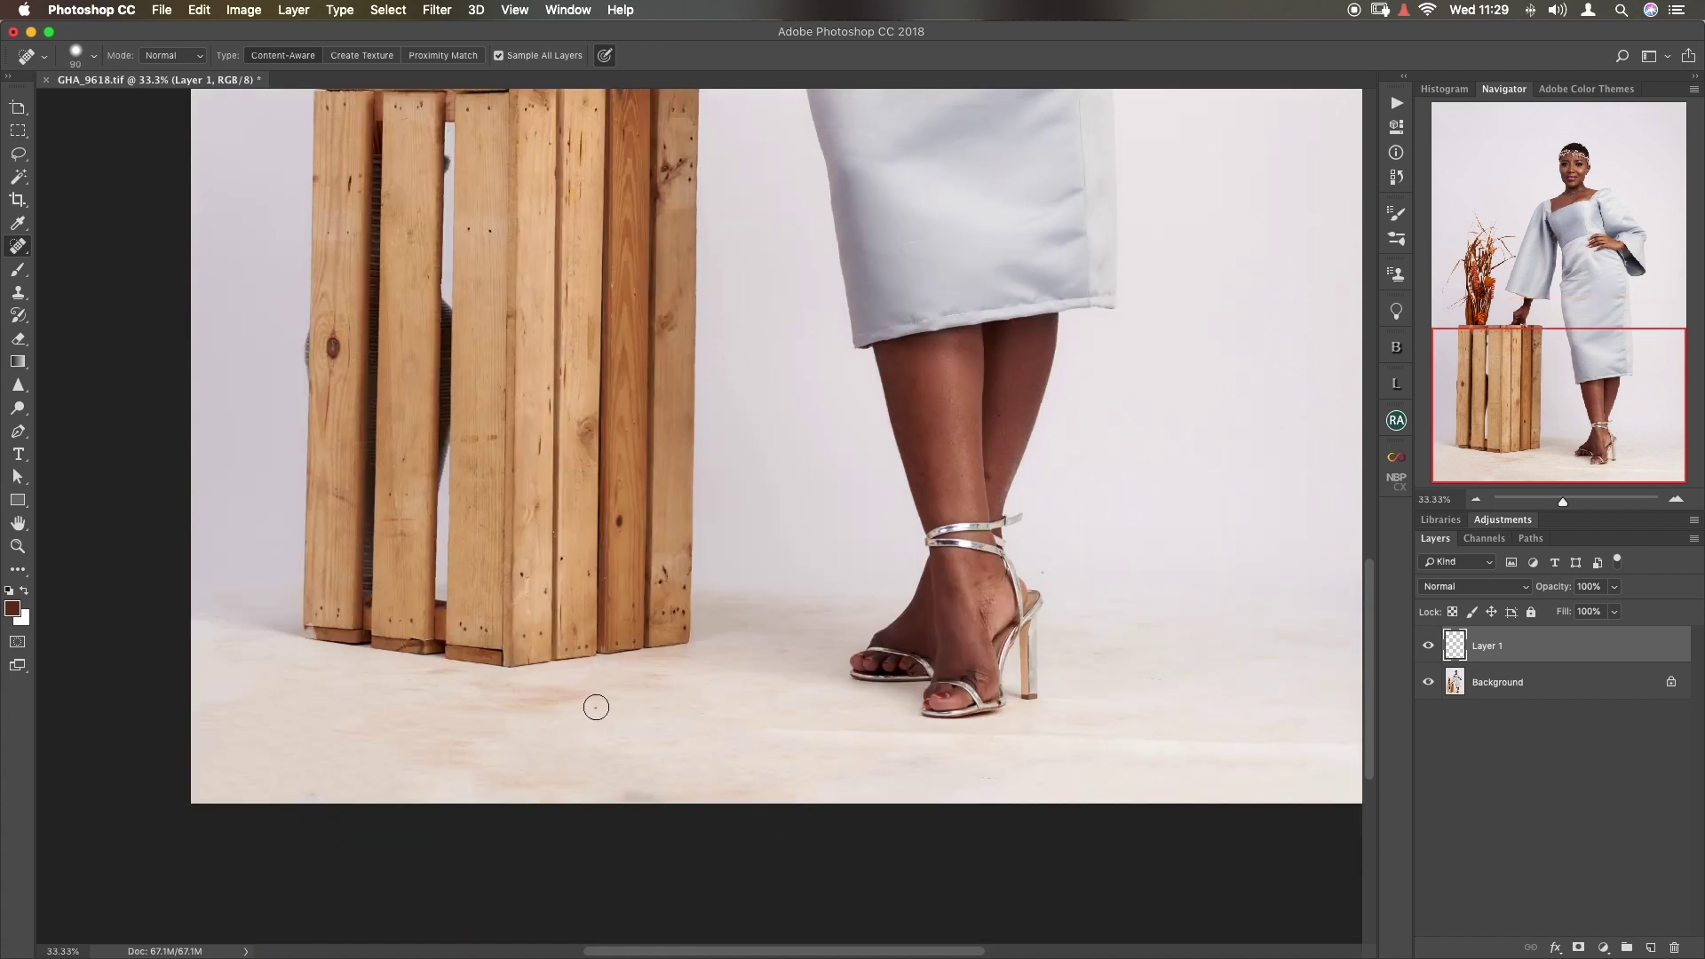
left_click(595, 708)
left_click_drag(449, 682, 426, 681)
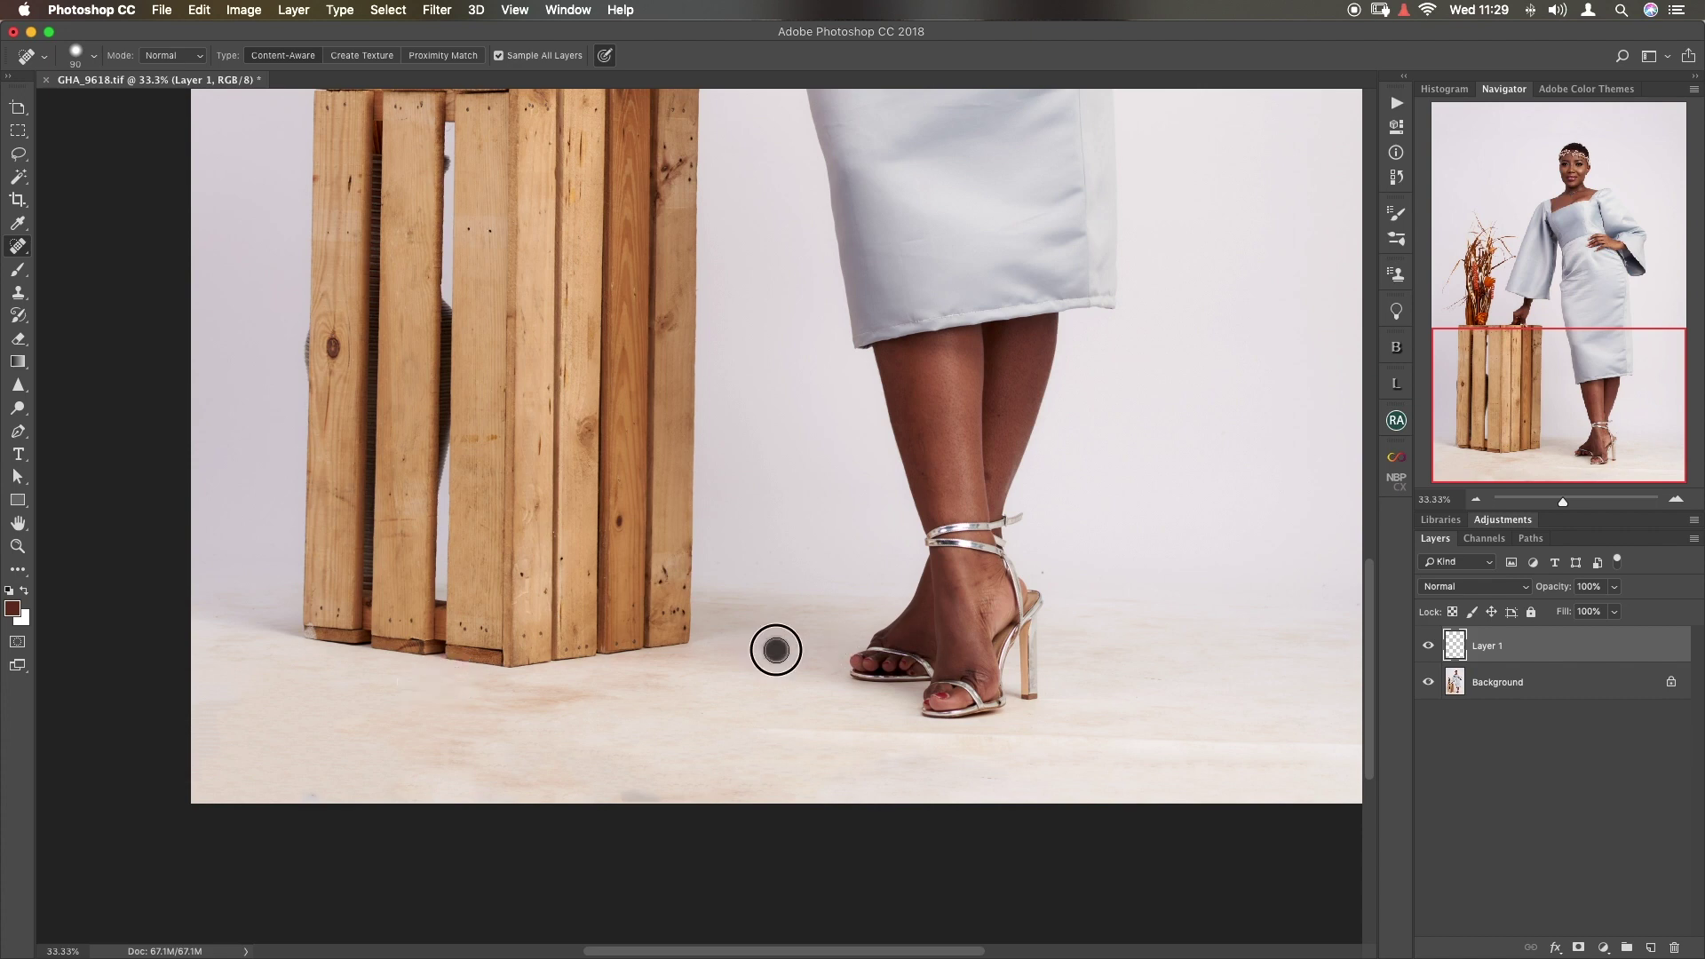
- Heal the speck beside the shoe's heel, the floor marks next to the shoes and the discoloured patch before the crate
left_click(1047, 575)
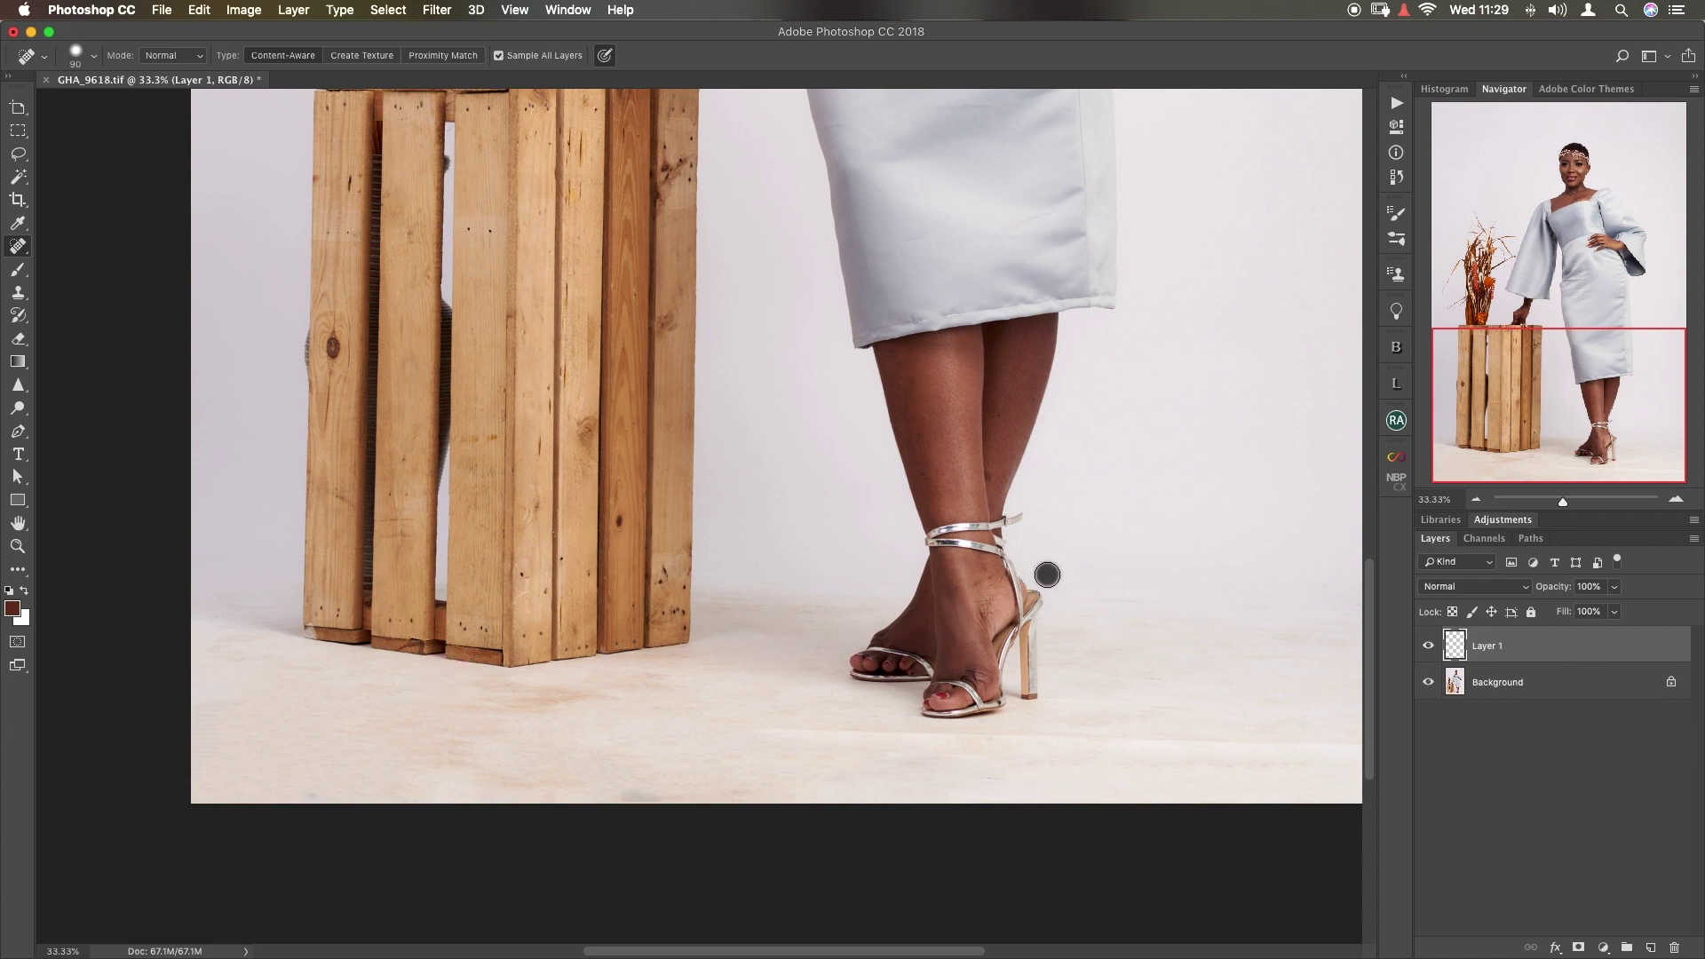
scroll(1158, 679, "right", 1)
left_click_drag(1162, 678, 1150, 681)
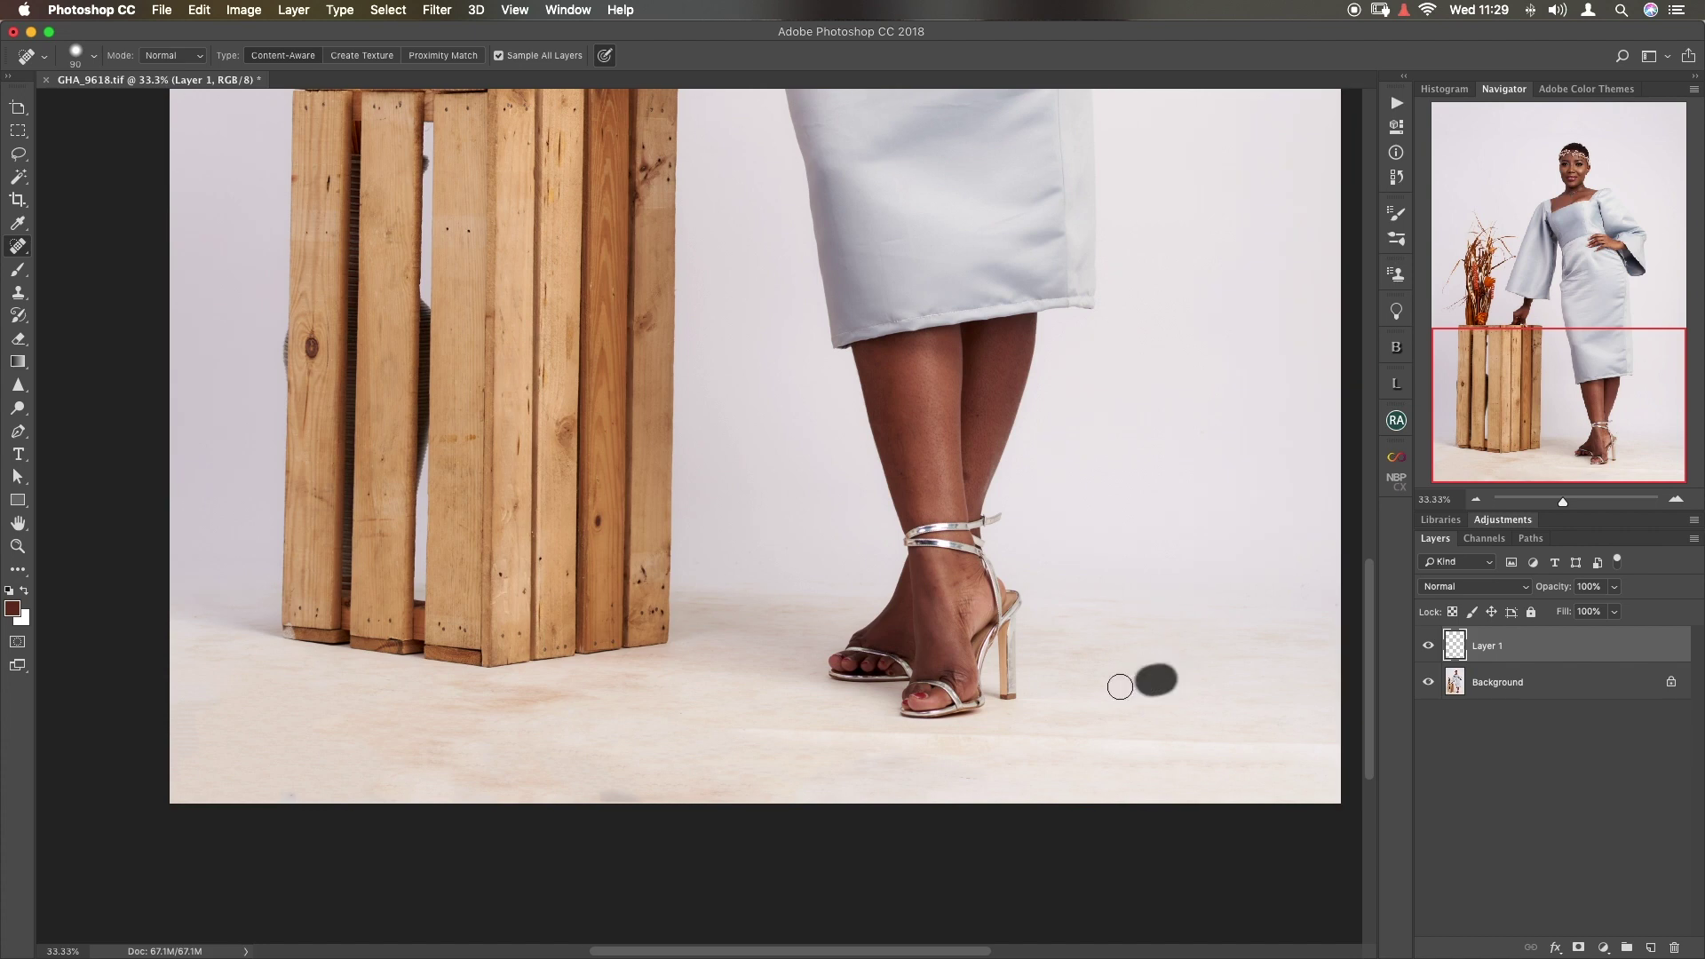
left_click(1128, 682)
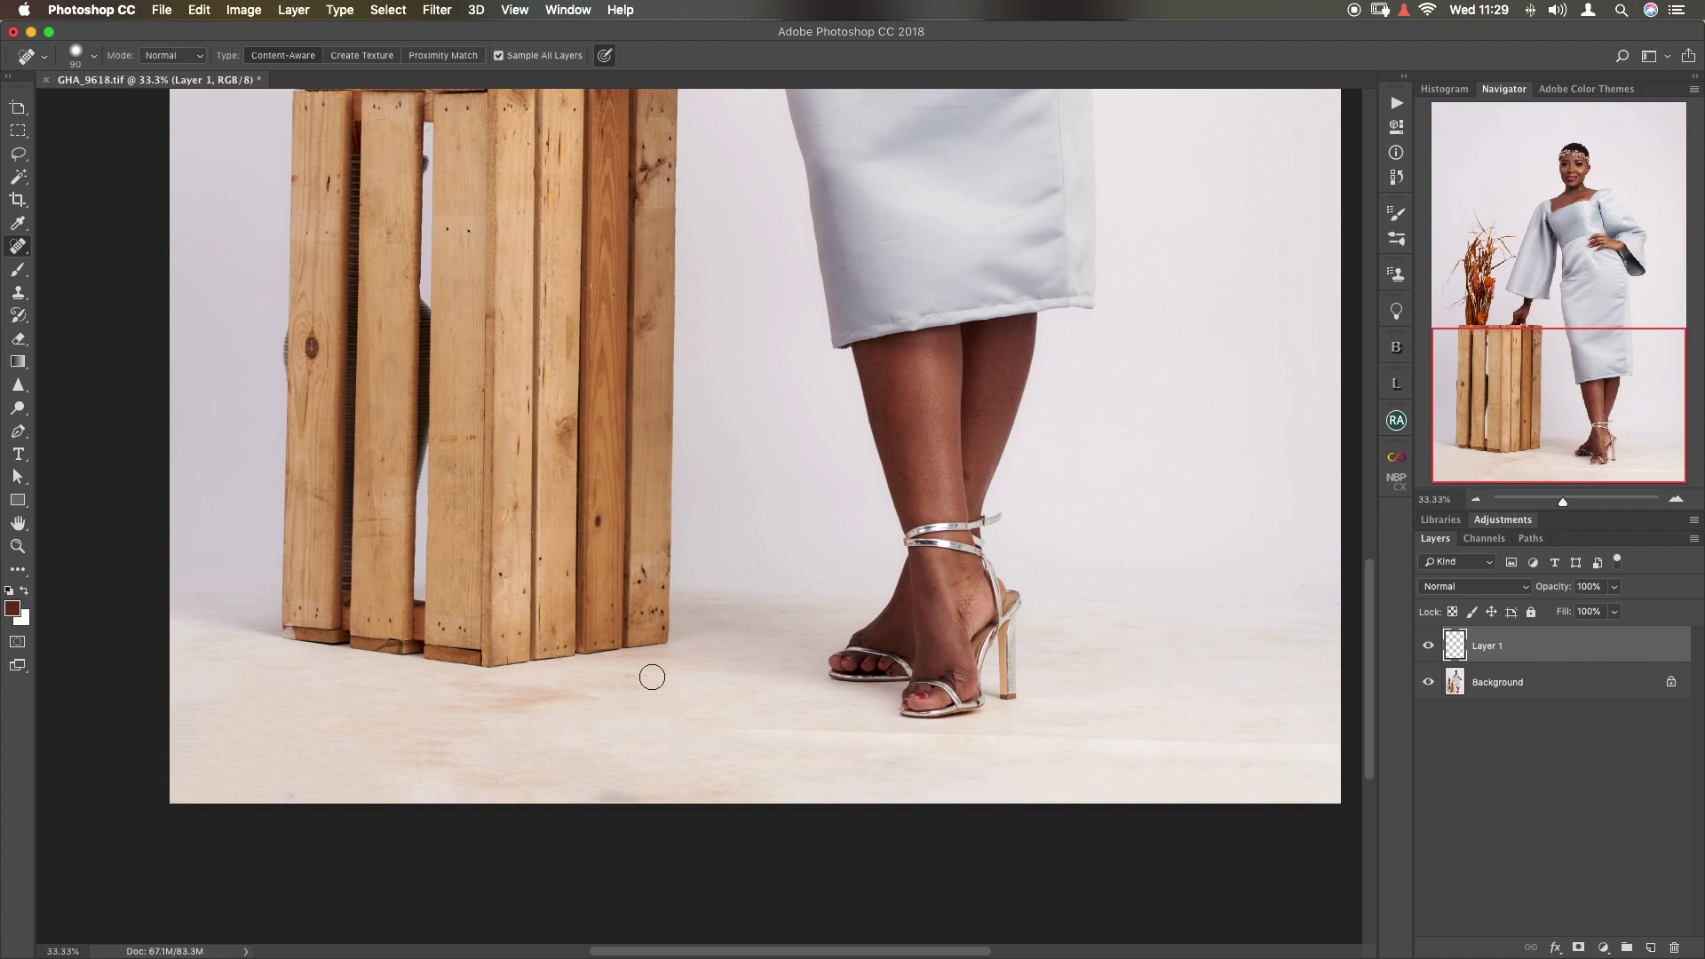
left_click_drag(549, 704, 491, 704)
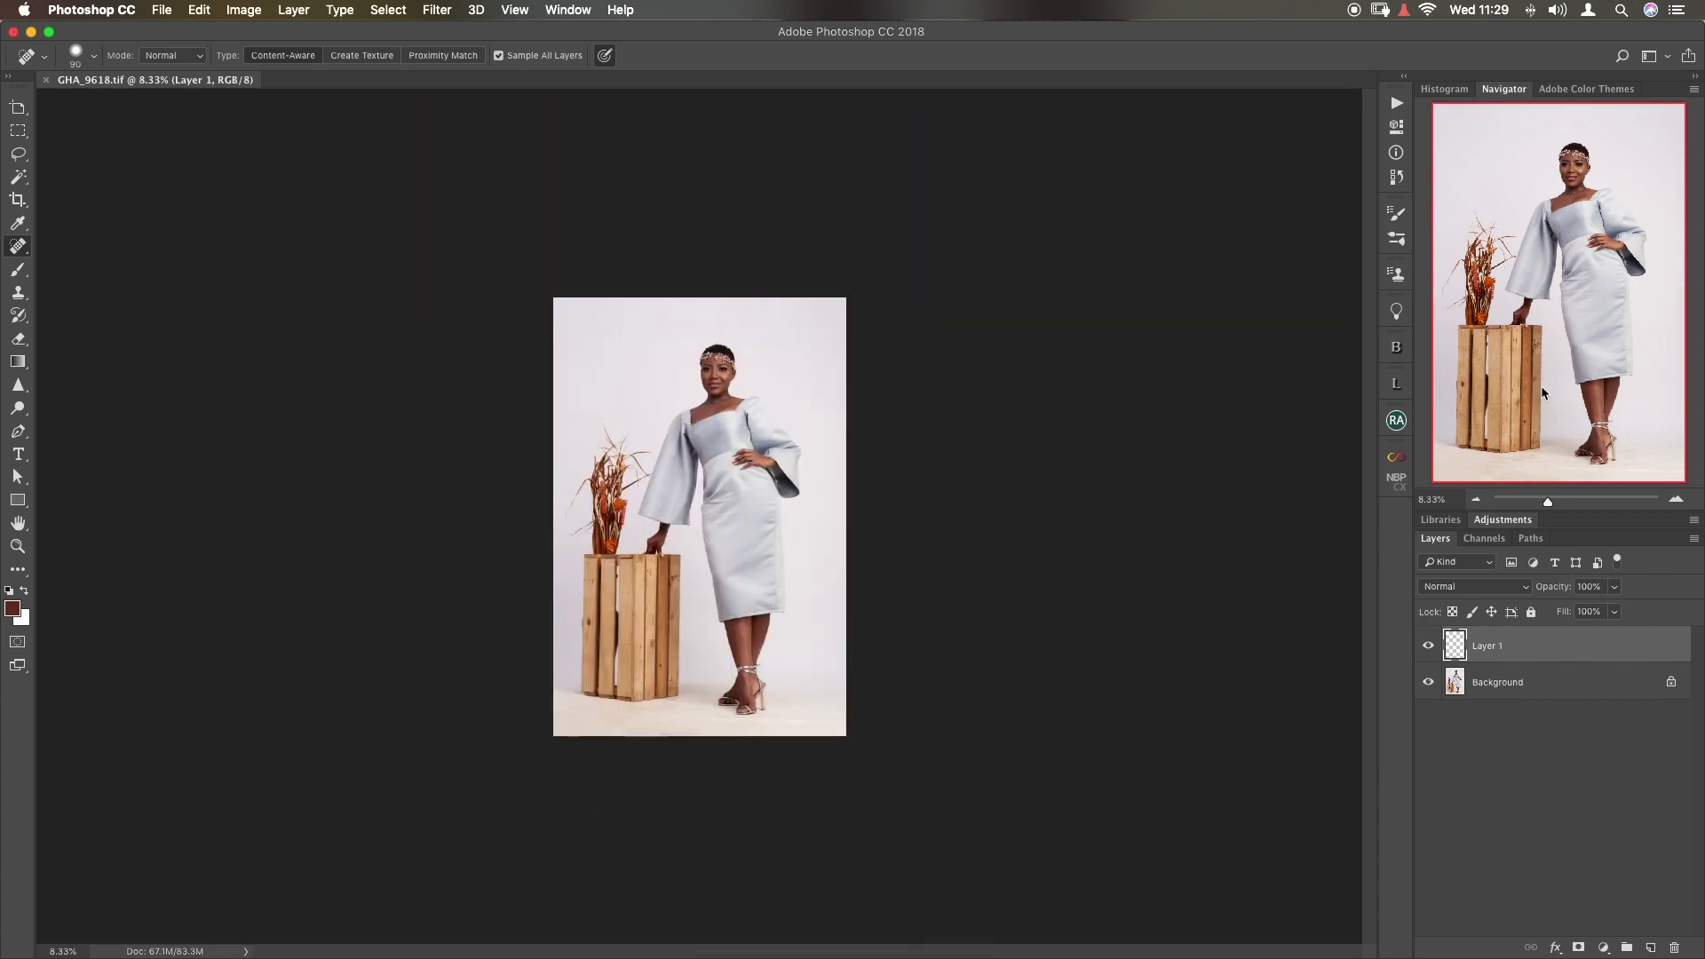
- Merge the healing layer down into the Background
key("super+plus")
key("super+plus")
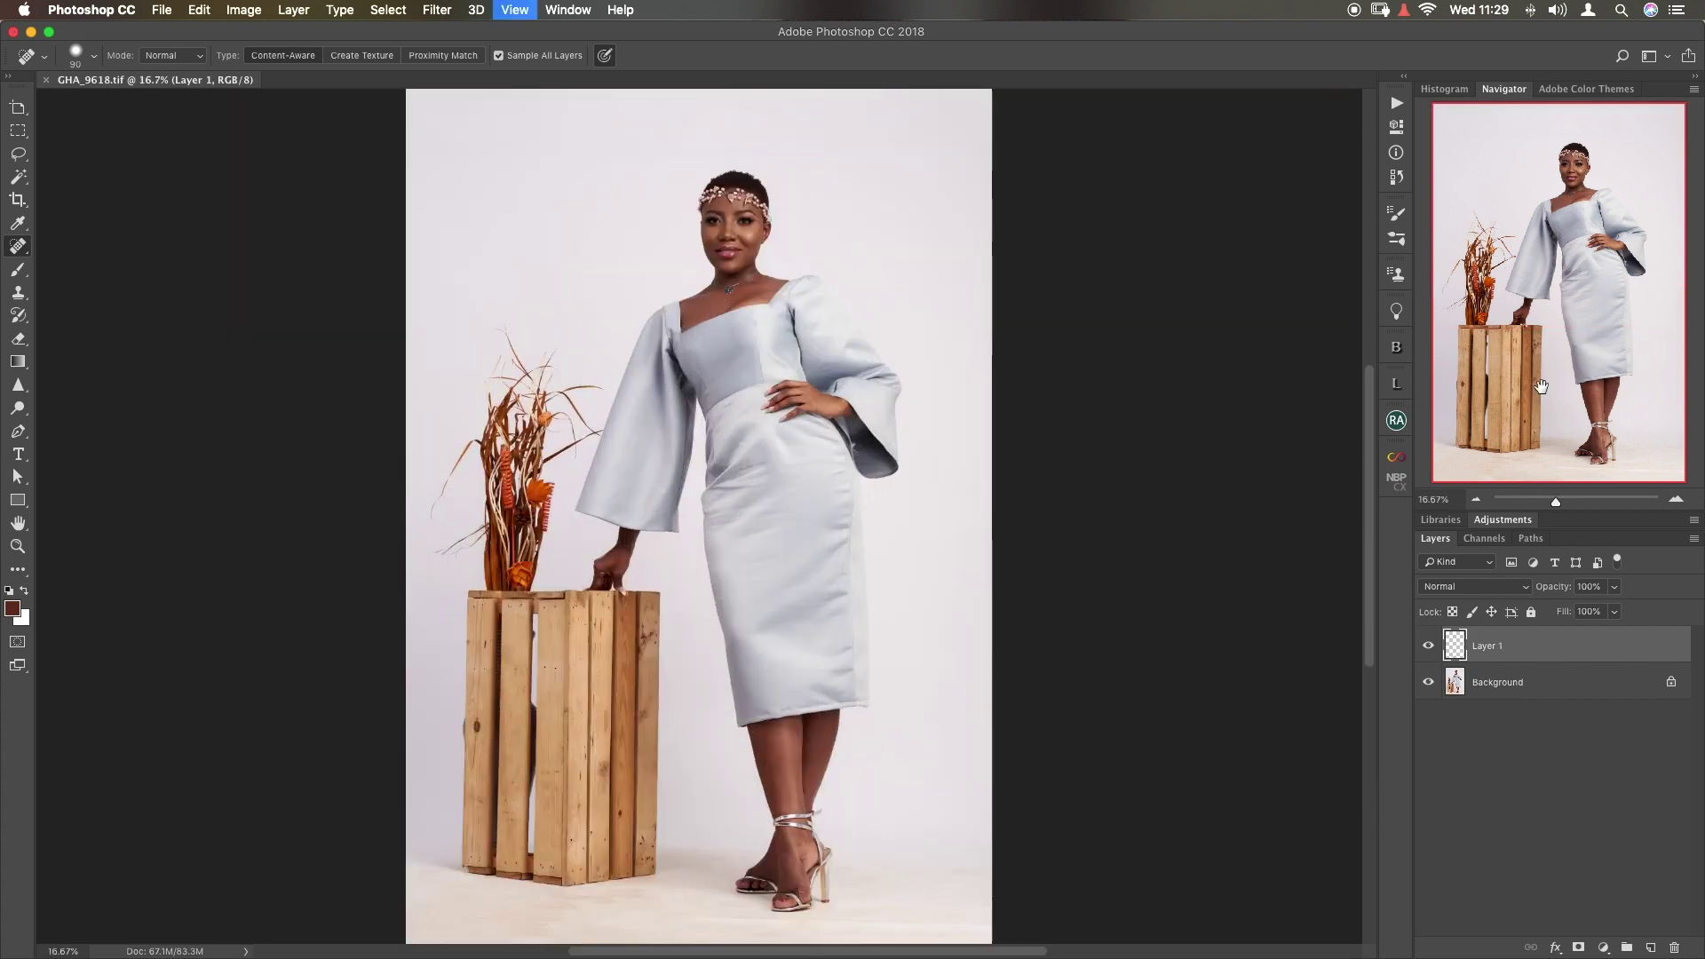
left_click_drag(1575, 343, 1585, 421)
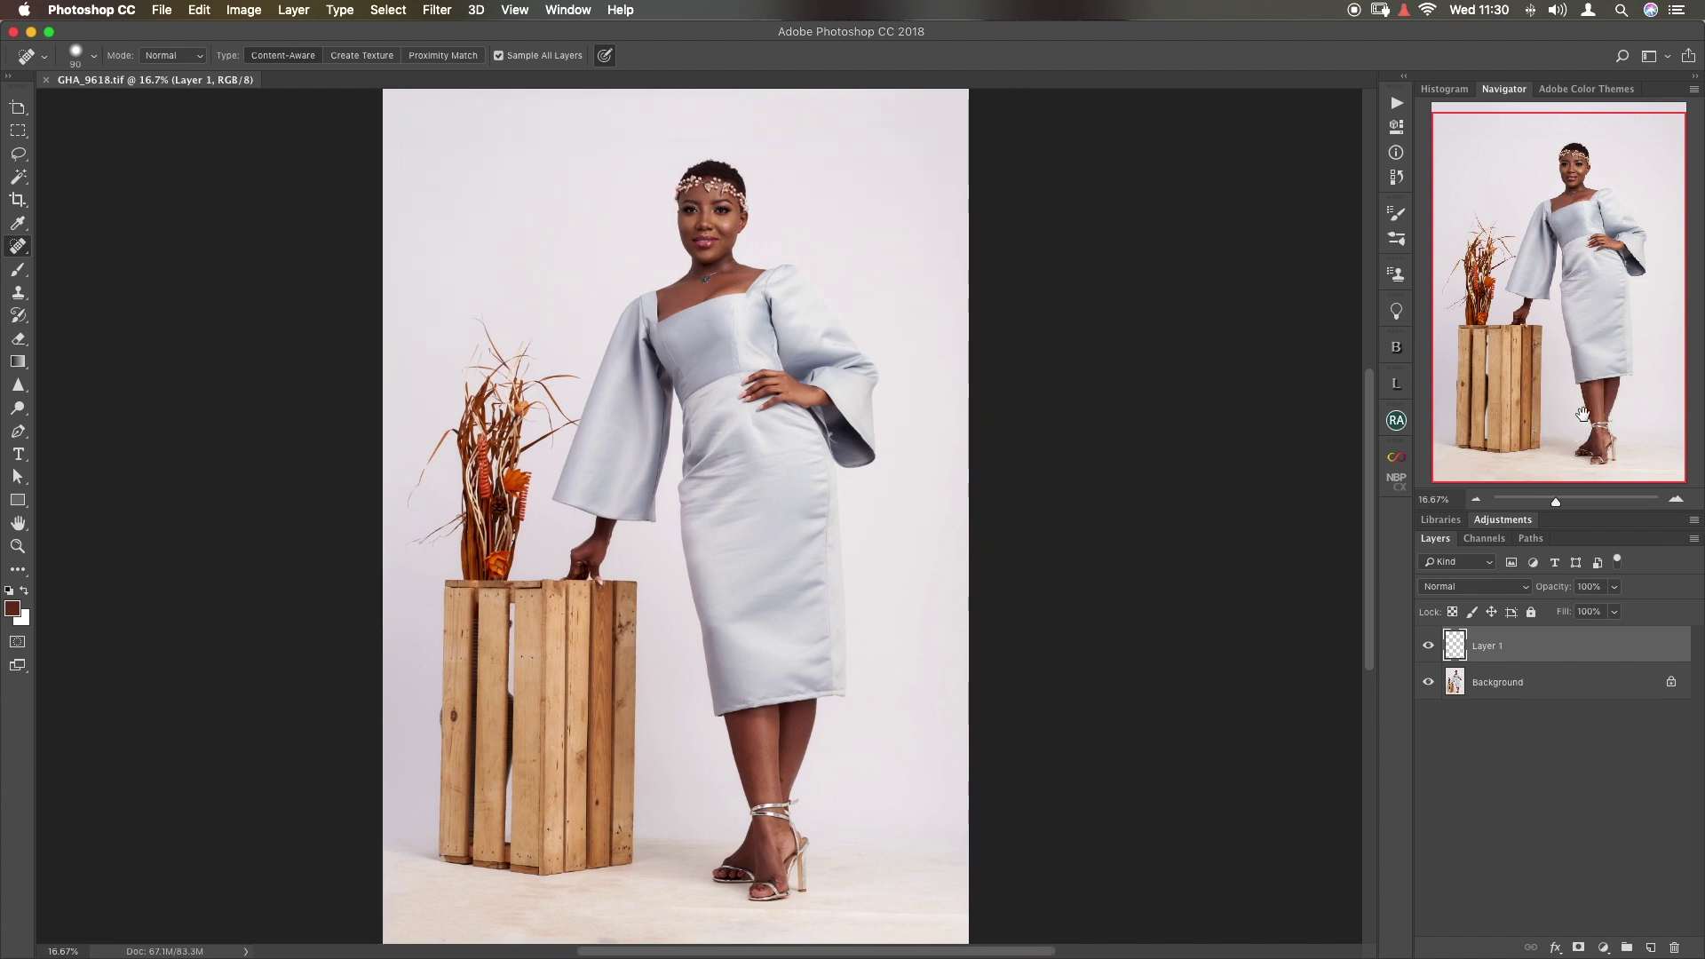
key("super+e")
mouse_move(1574, 372)
left_mouse_down()
mouse_move(1598, 399)
mouse_move(1564, 401)
mouse_move(1544, 366)
left_mouse_up()
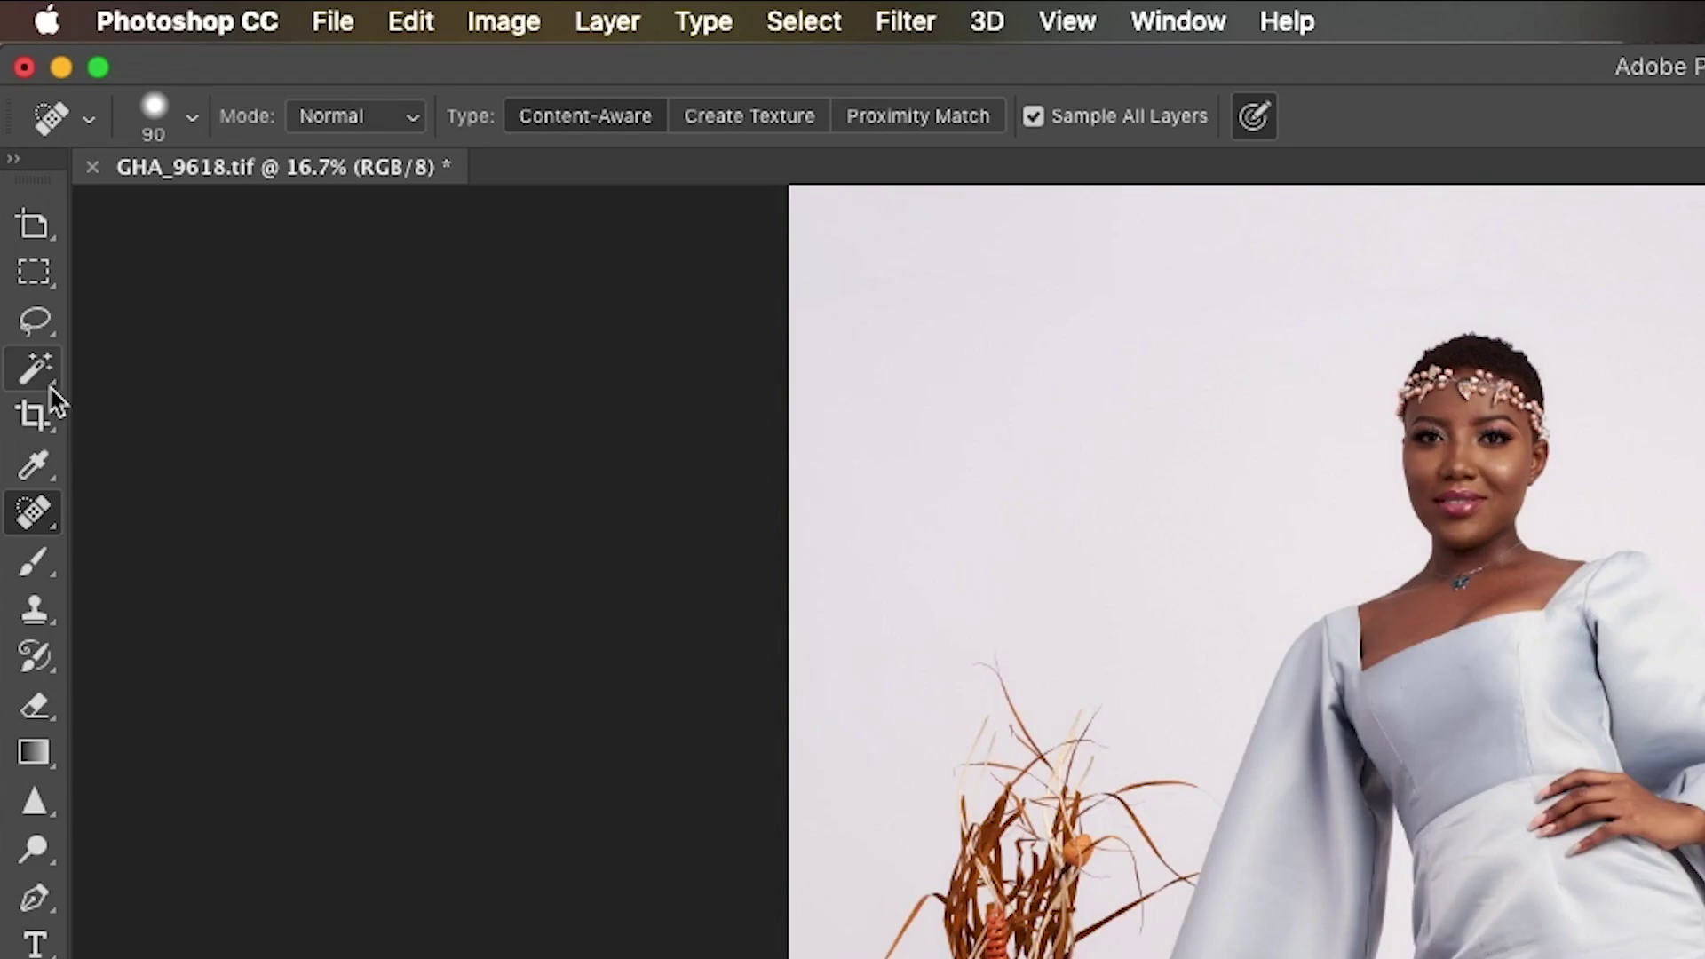
- Select the backdrop and floor around the model and crate with the Magic Wand at tolerance 32, adding the unselected floor areas
left_click(18, 179)
left_click(32, 370)
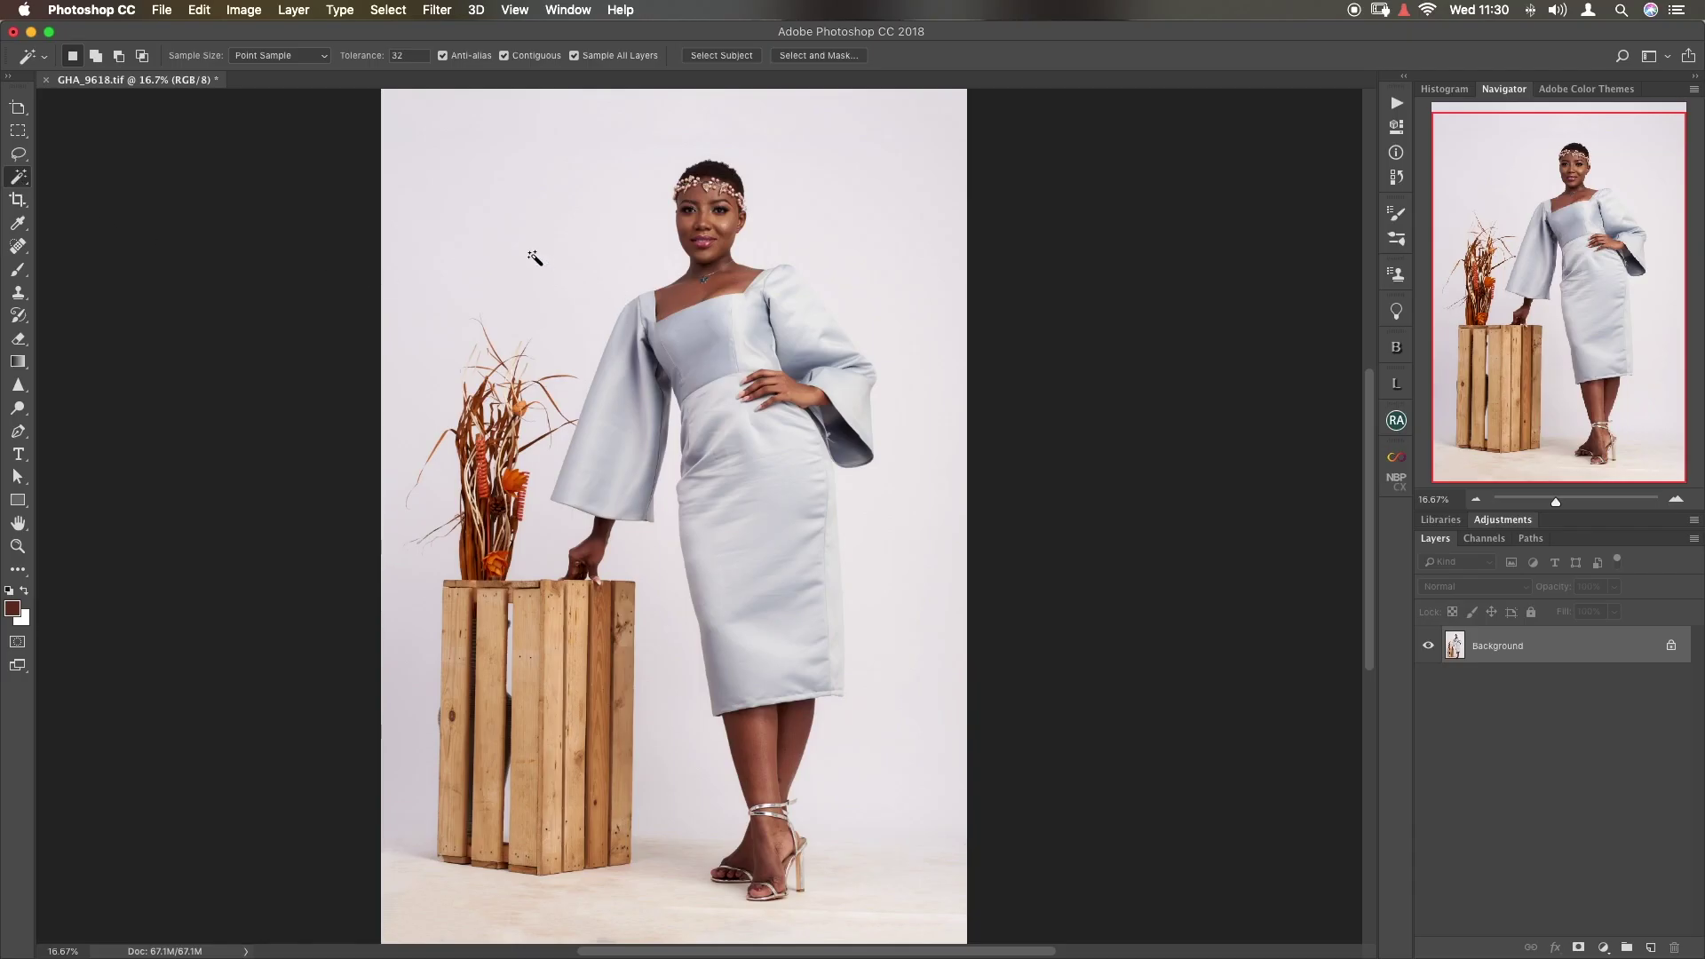
left_click(543, 259)
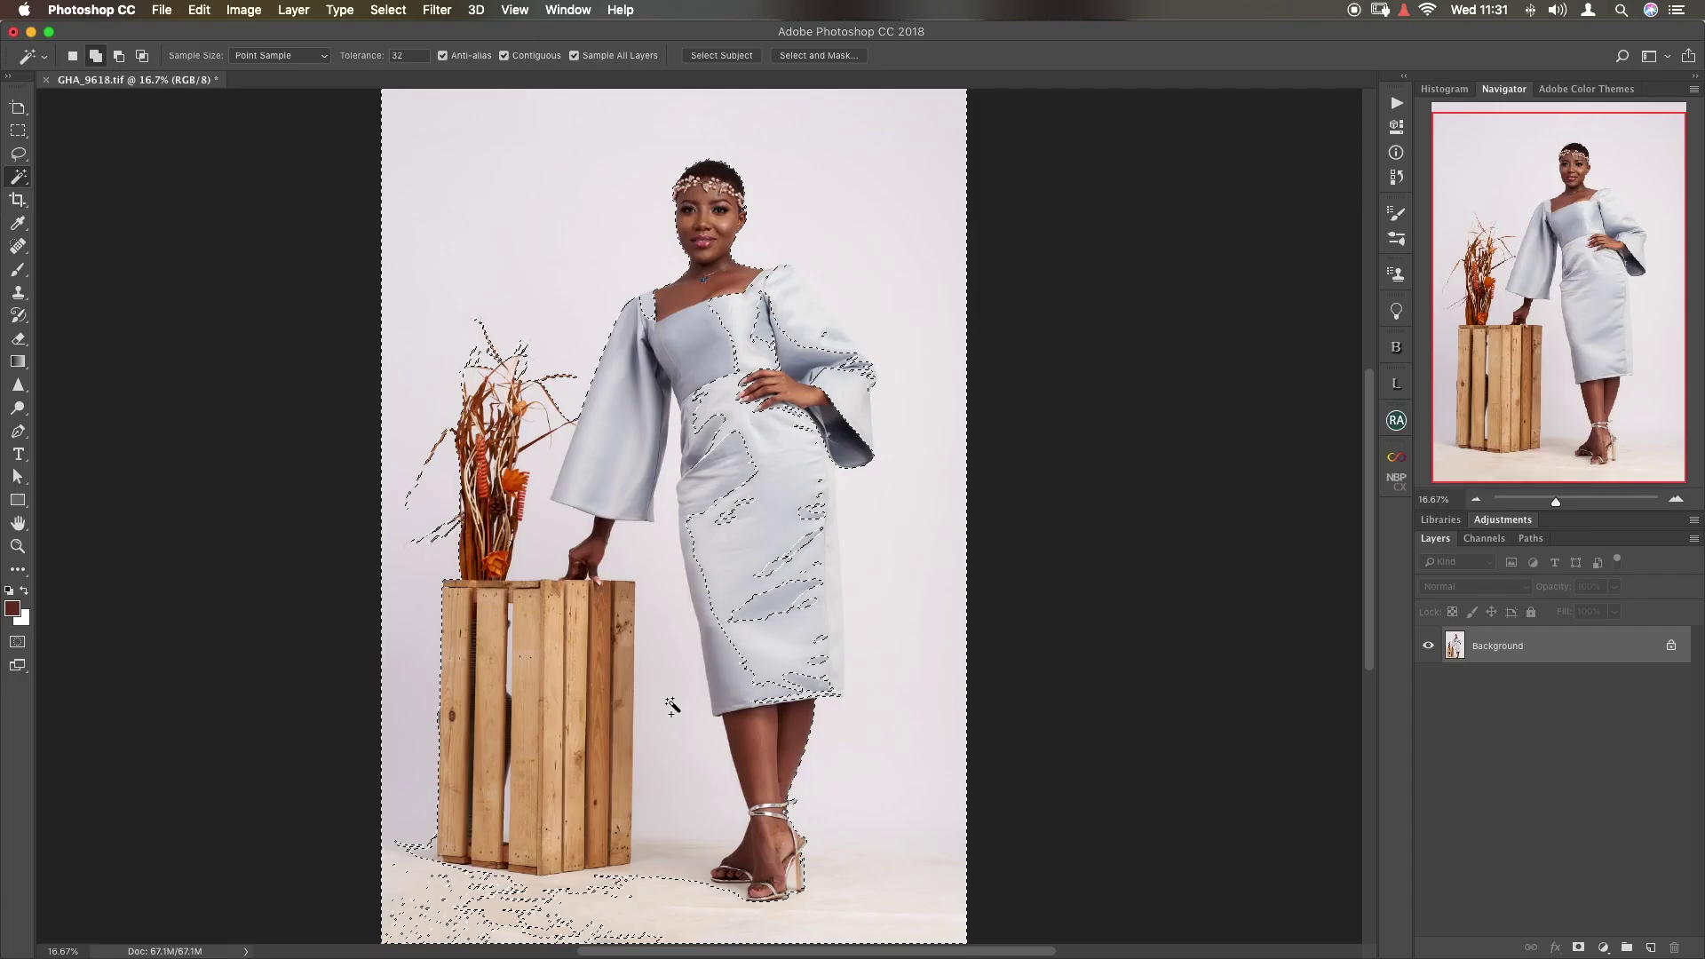
left_click(673, 732)
scroll(673, 730, "down", 2)
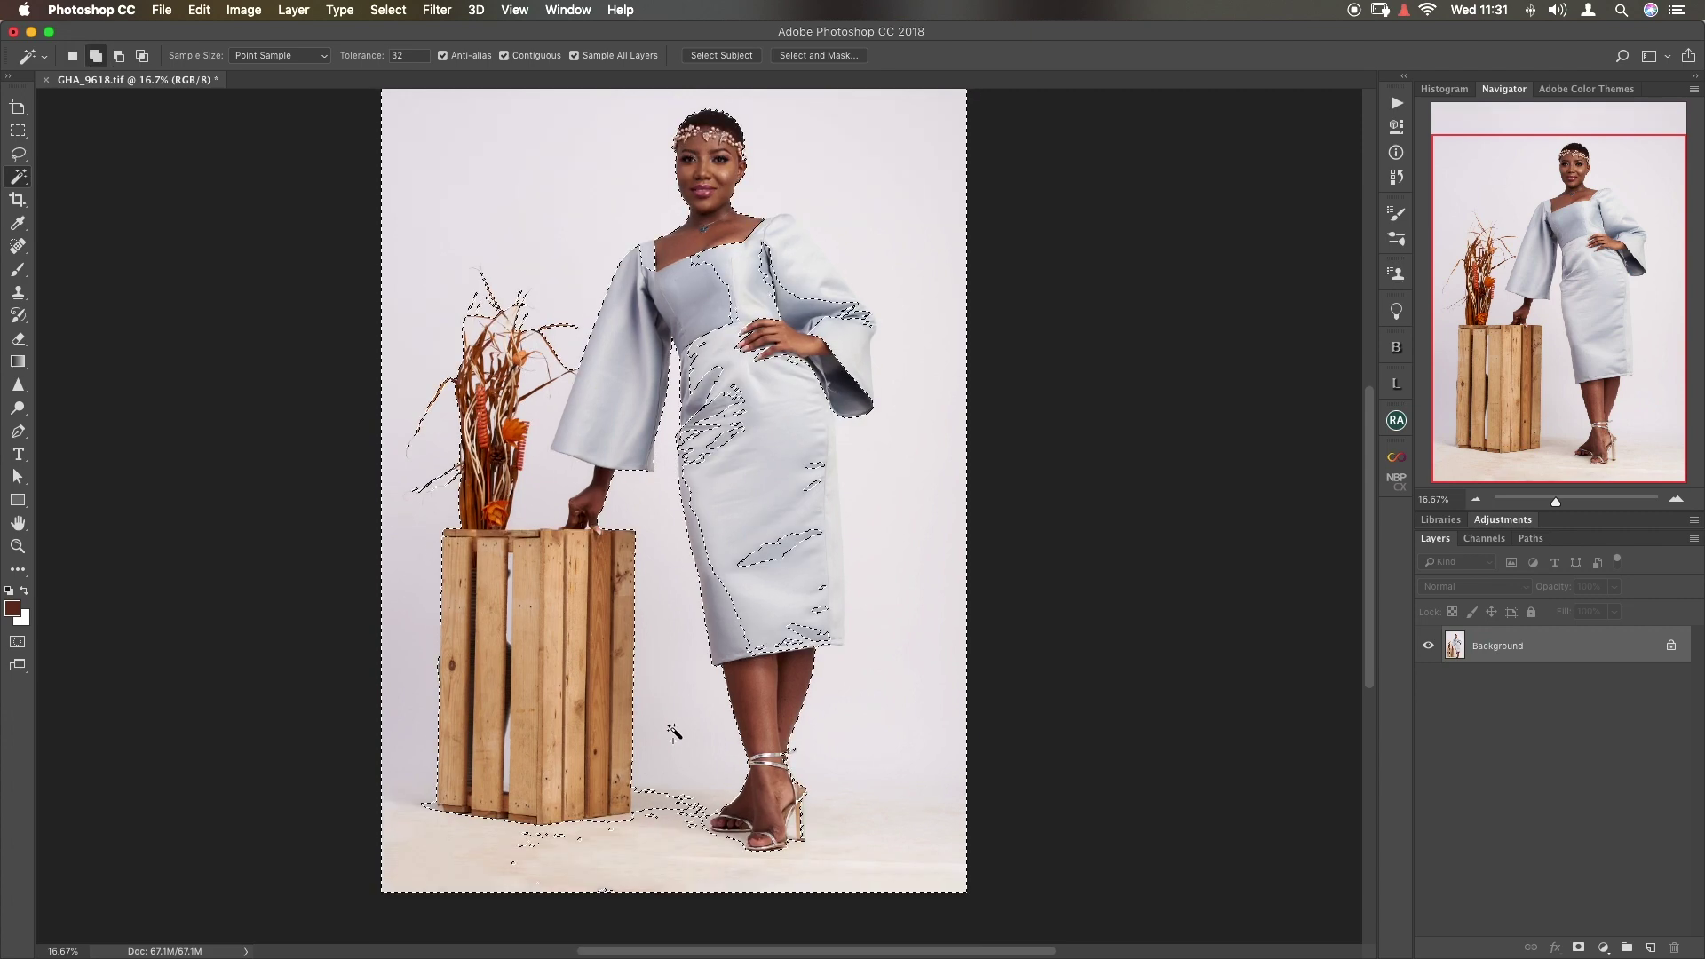
left_click(657, 804)
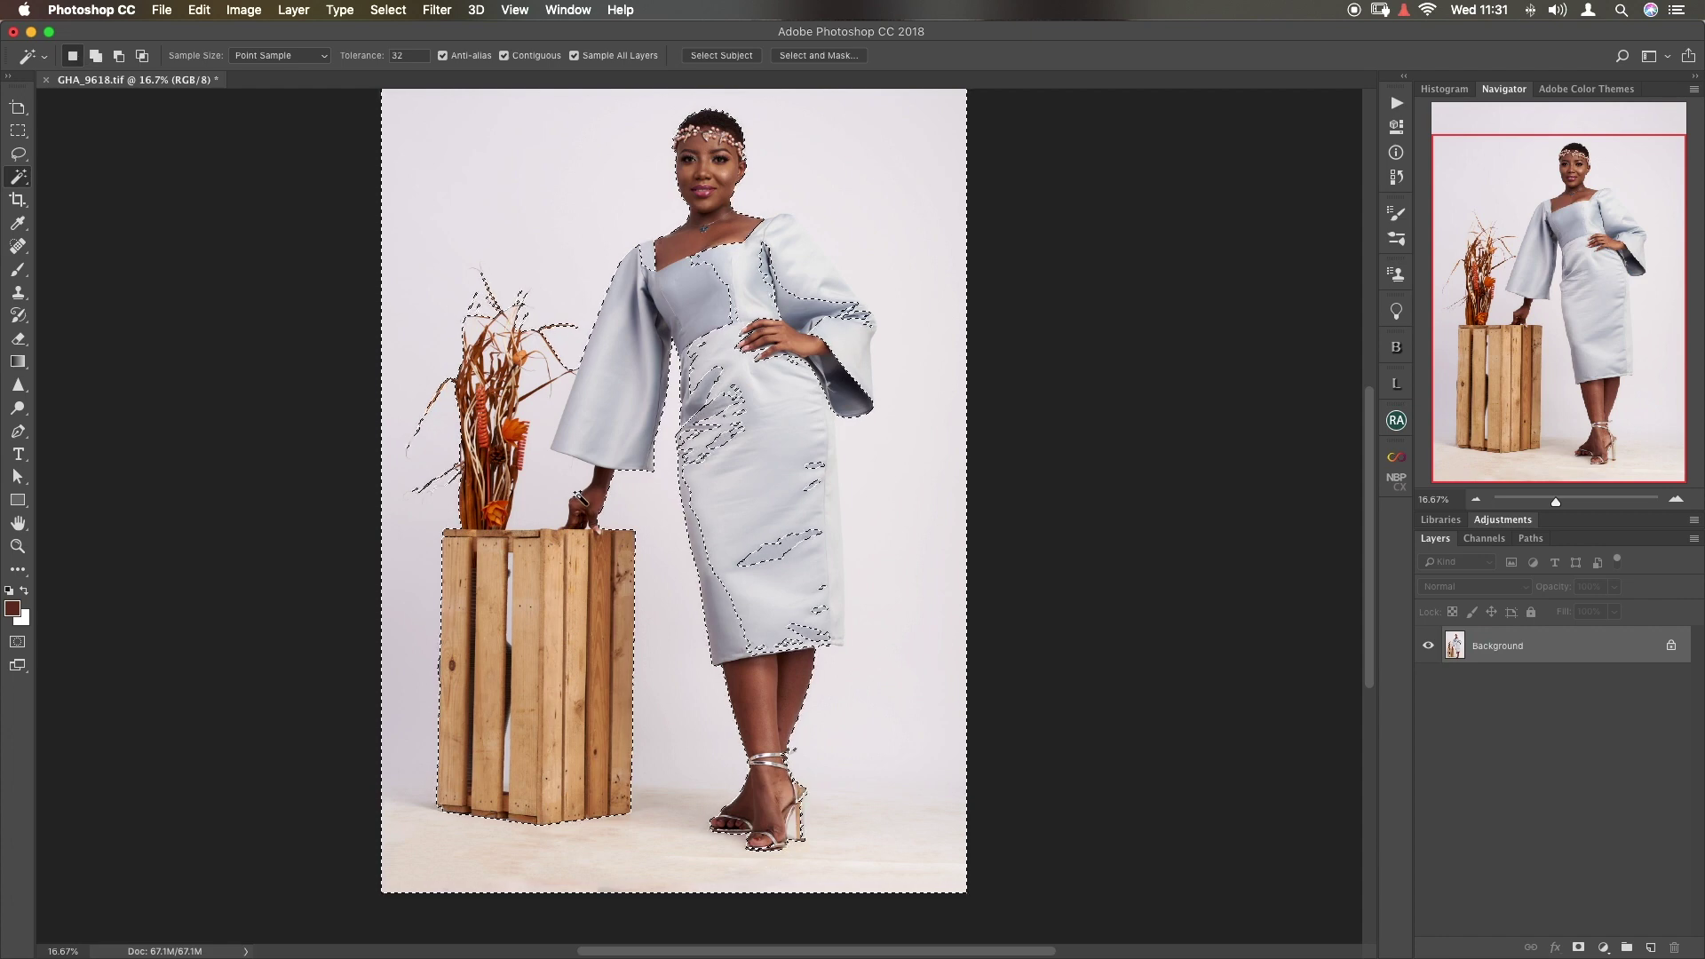
- Add the small floor area enclosed by the shoe's heel to the backdrop selection
left_click(548, 491)
key("super+plus")
key("super+plus")
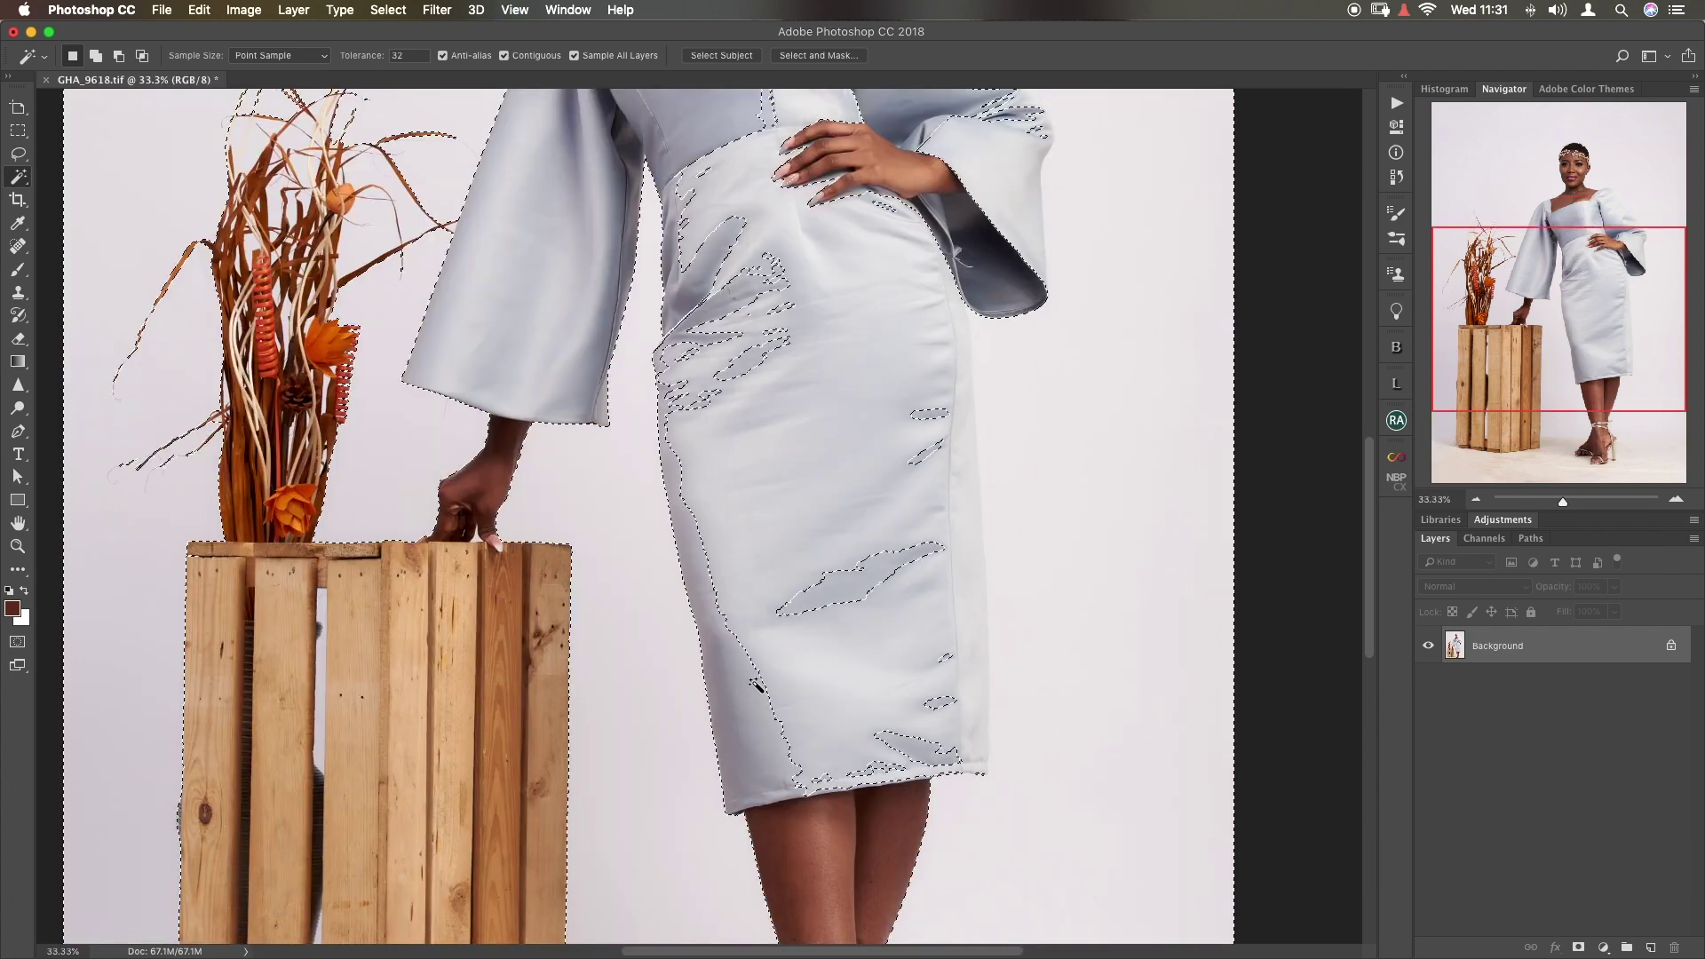
left_click_drag(1472, 340, 1526, 487)
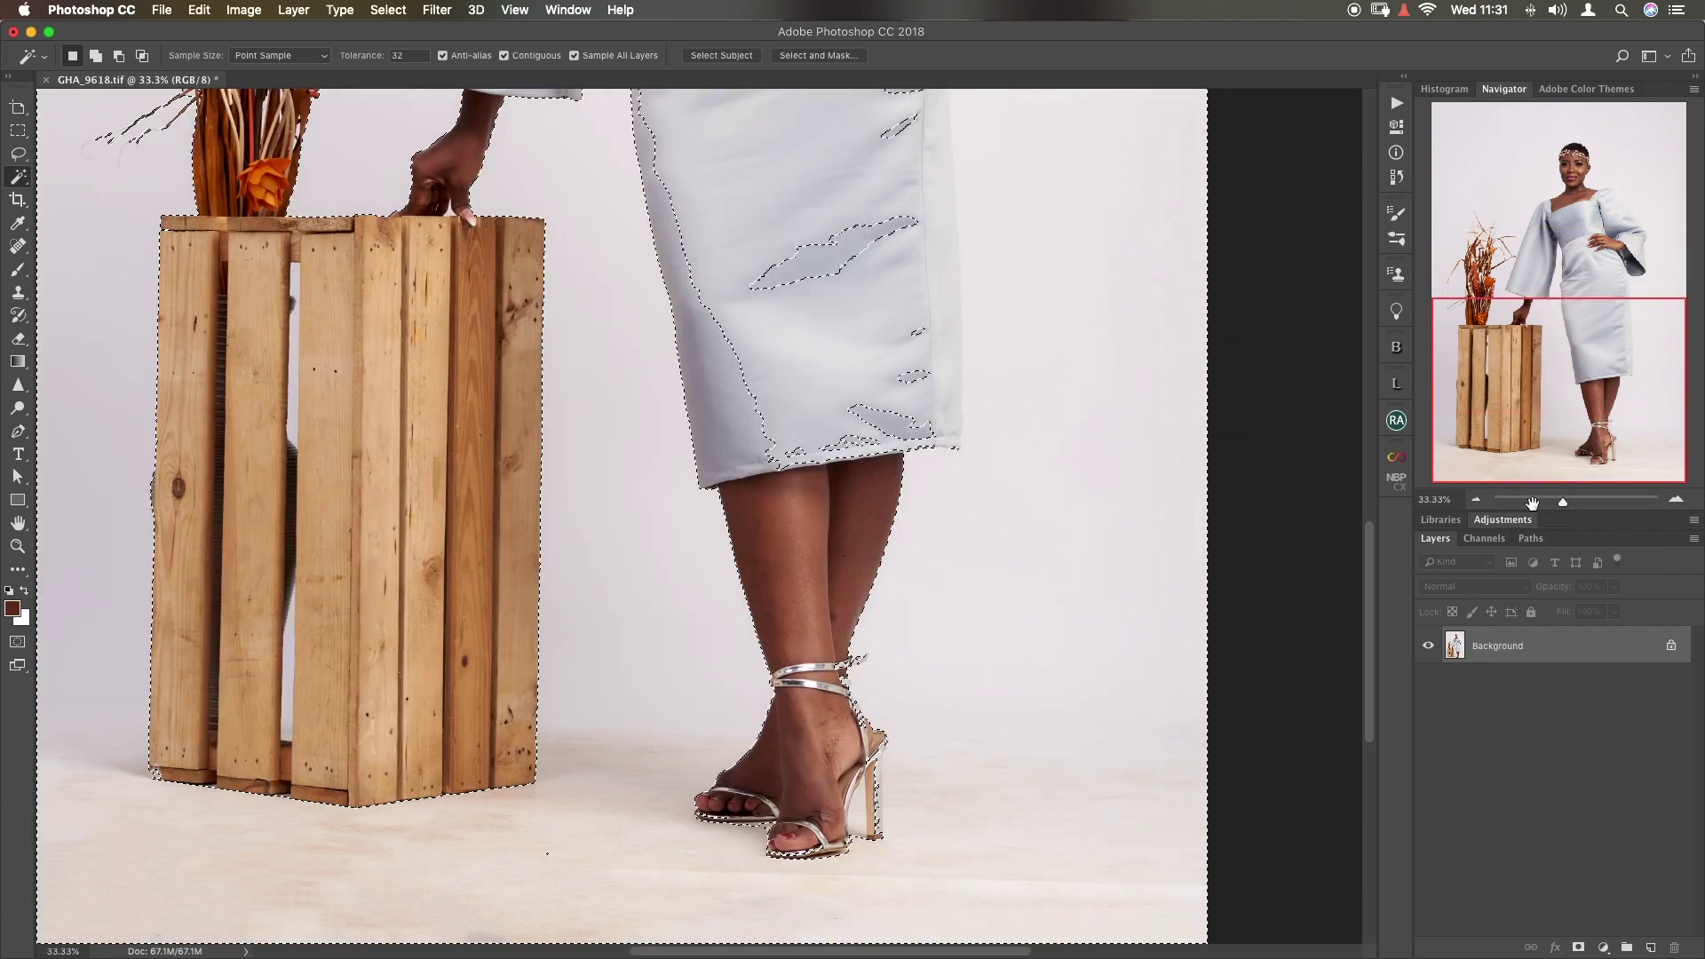
left_click(863, 837, "shift")
left_click(843, 870)
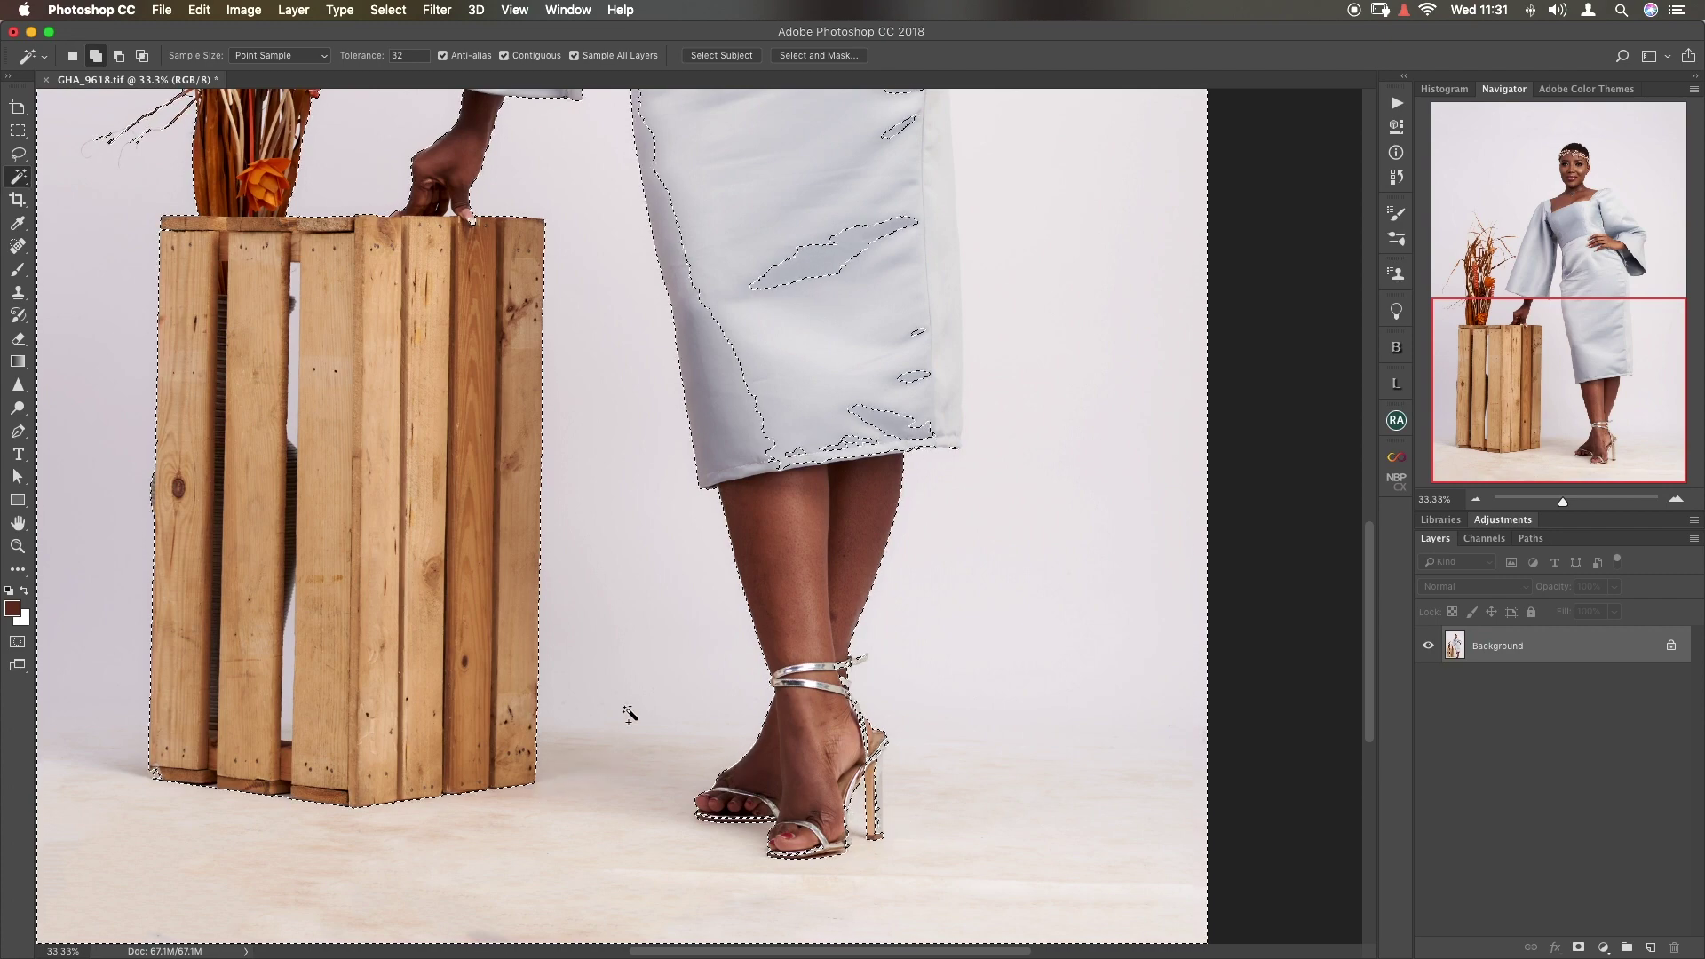
- Examine the selection's edges around the crate, the shoes and the model's upper body
scroll(672, 651, "down", 2)
scroll(674, 652, "left", 8)
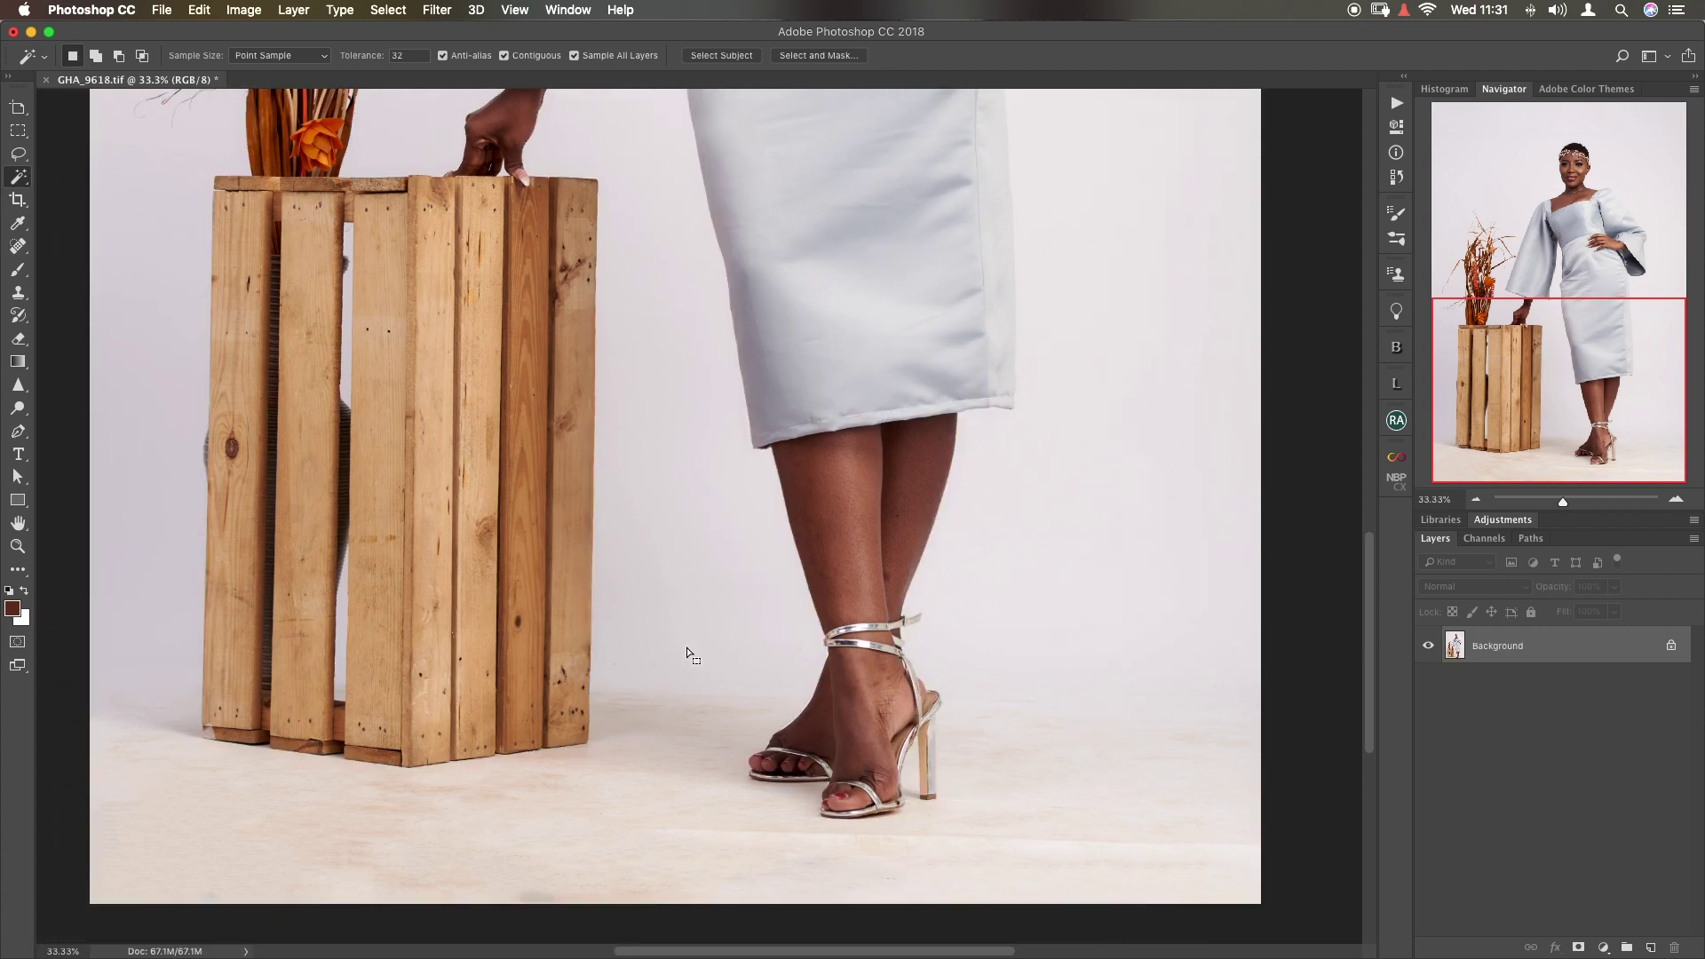
key("super+d")
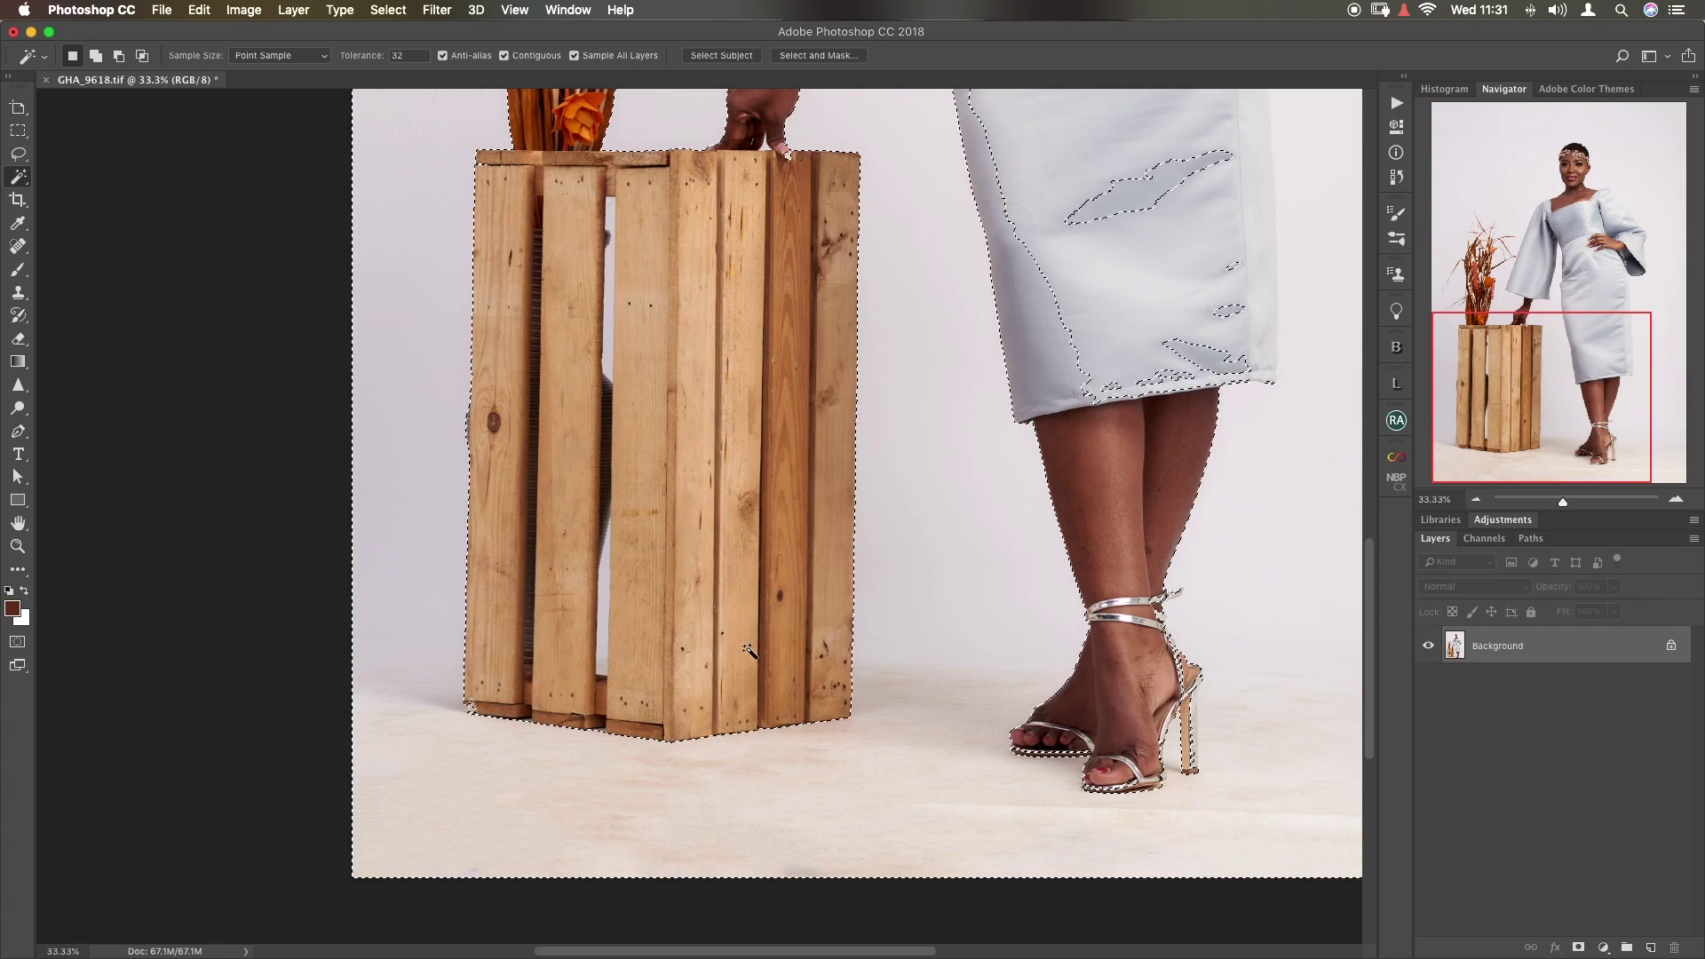
scroll(755, 653, "down", 1)
scroll(781, 652, "right", 8)
left_click(793, 654)
scroll(792, 654, "right", 6)
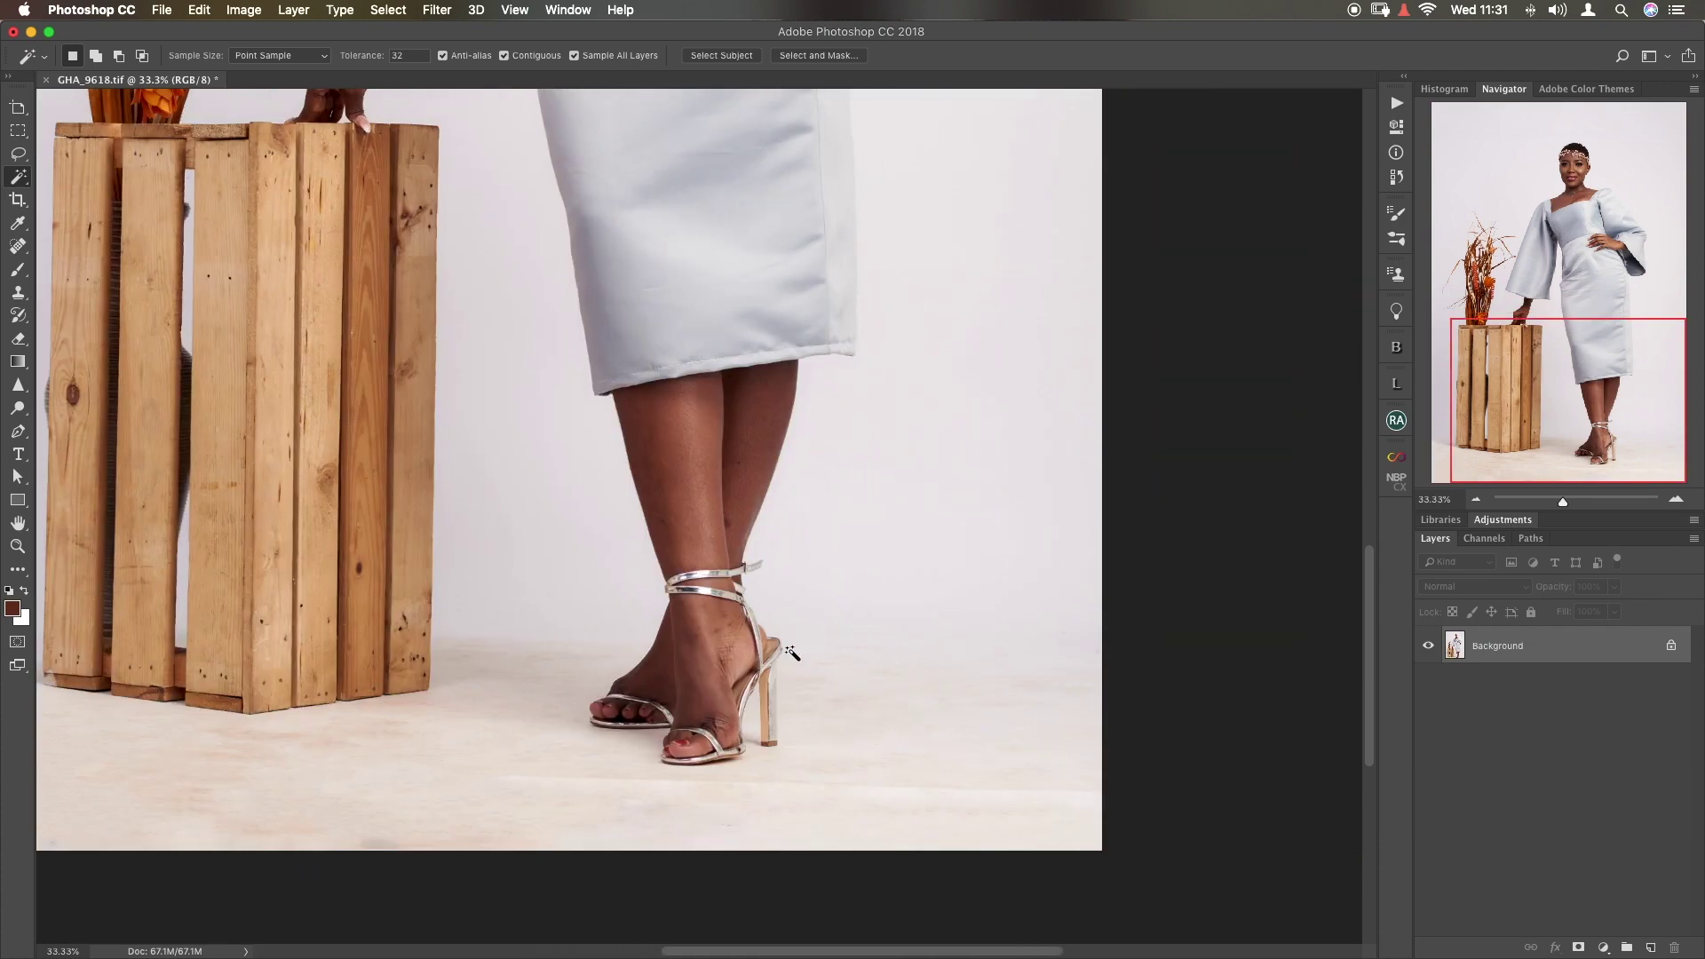
scroll(1301, 472, "up", 10)
scroll(1288, 284, "left", 4)
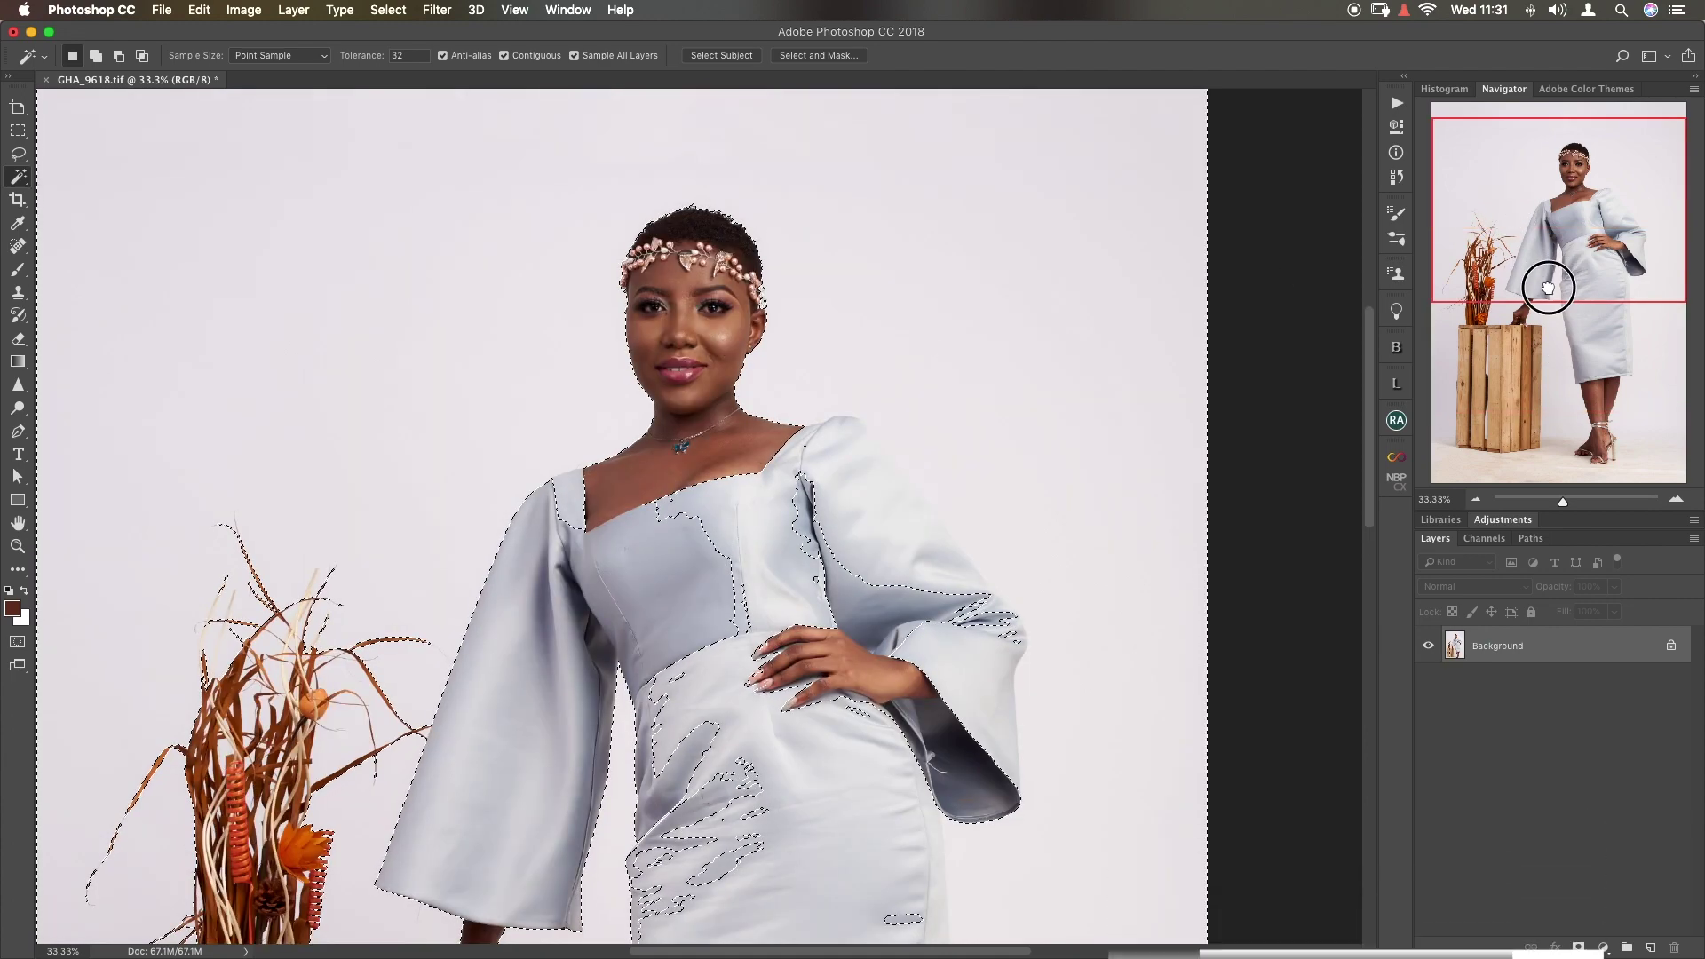
- Add the backdrop showing through the gap between the crate's slats to the selection
left_click_drag(1553, 285, 1489, 480)
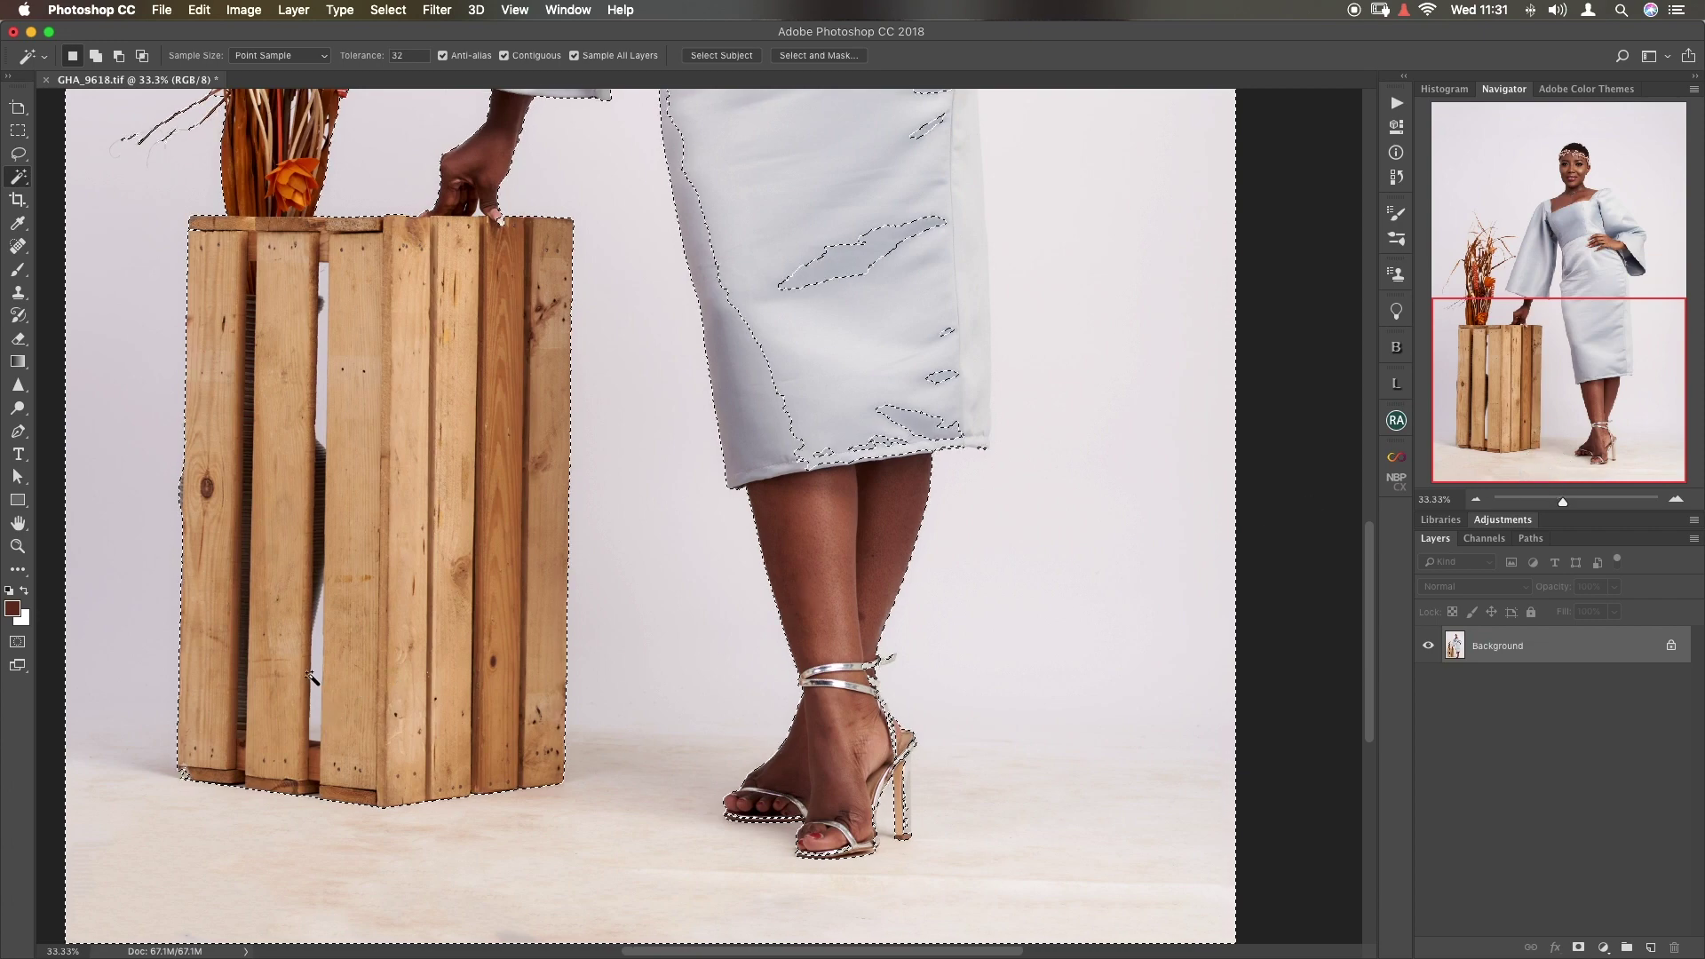
key("shift")
left_click(318, 736, "shift")
left_click_drag(1551, 378, 1518, 419)
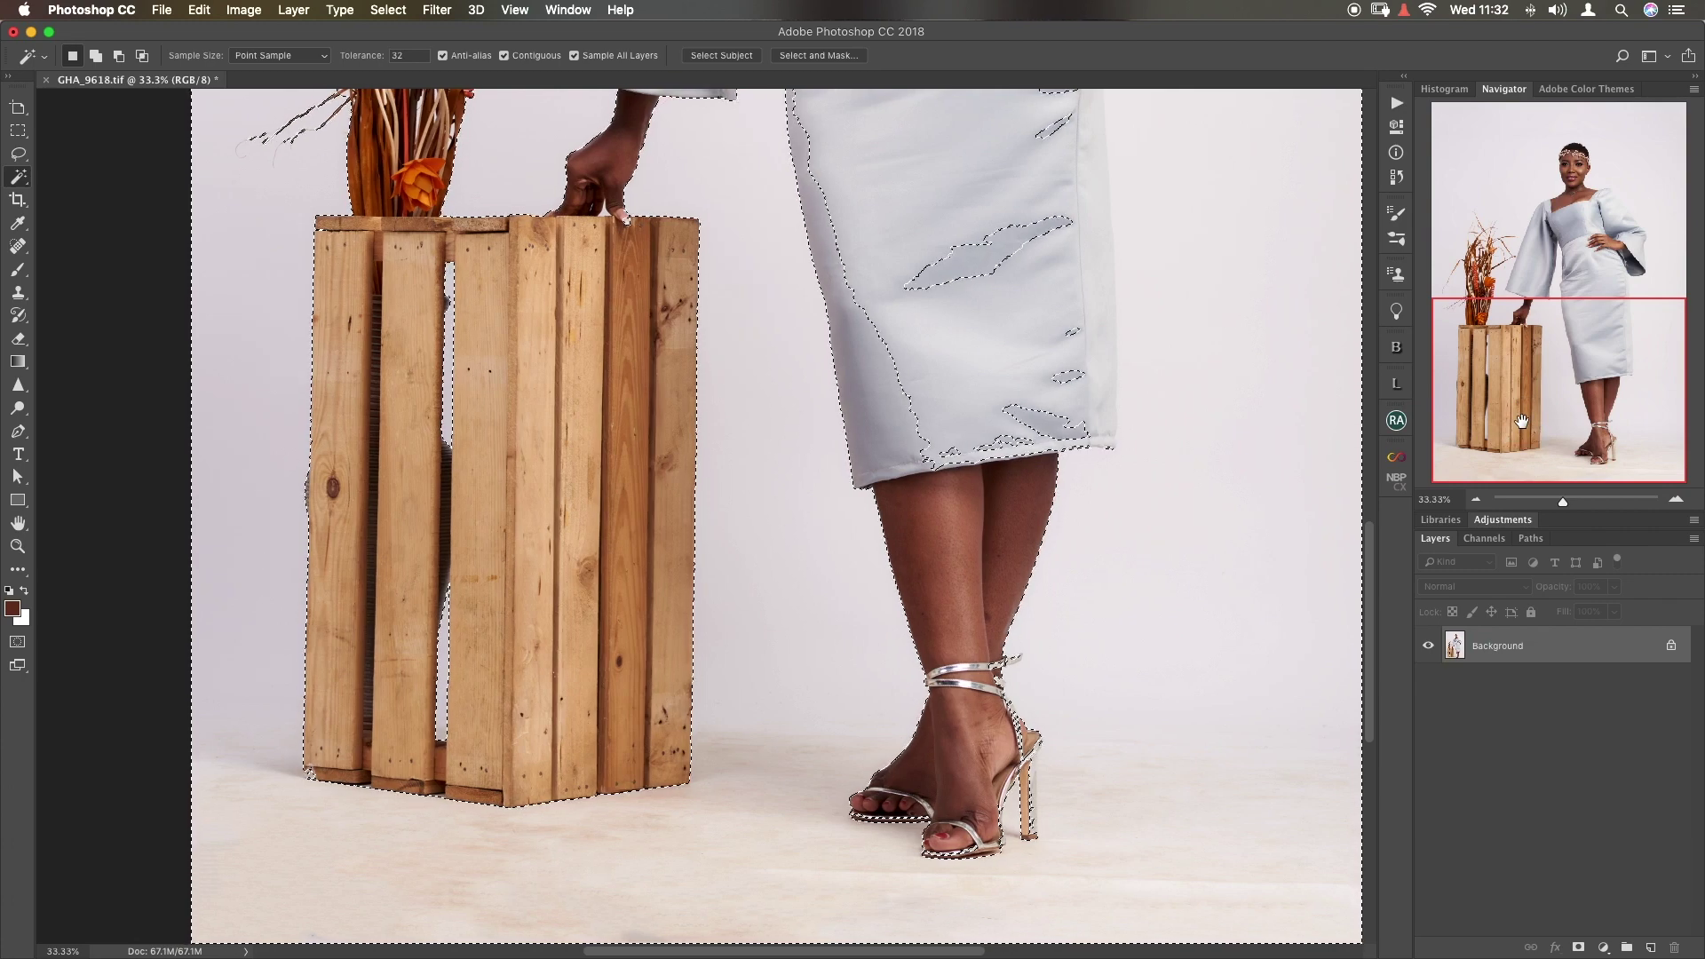
- Copy the selected backdrop and floor onto a new layer with Layer Via Copy
right_click(1087, 640)
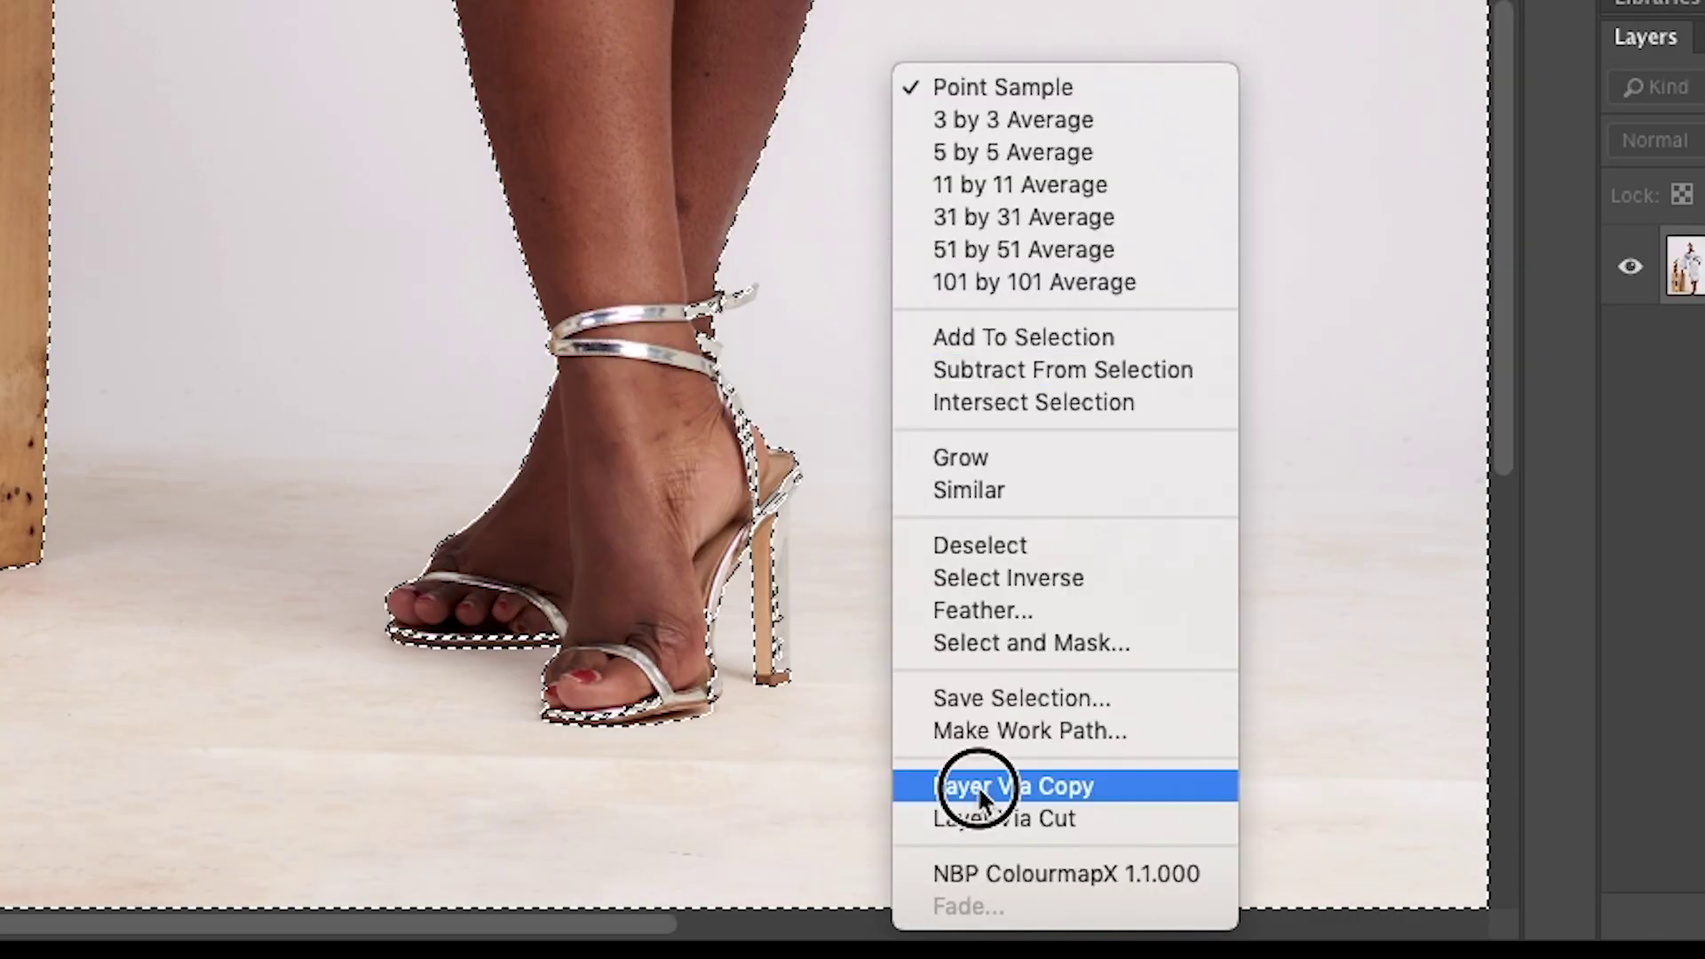
left_click(980, 788)
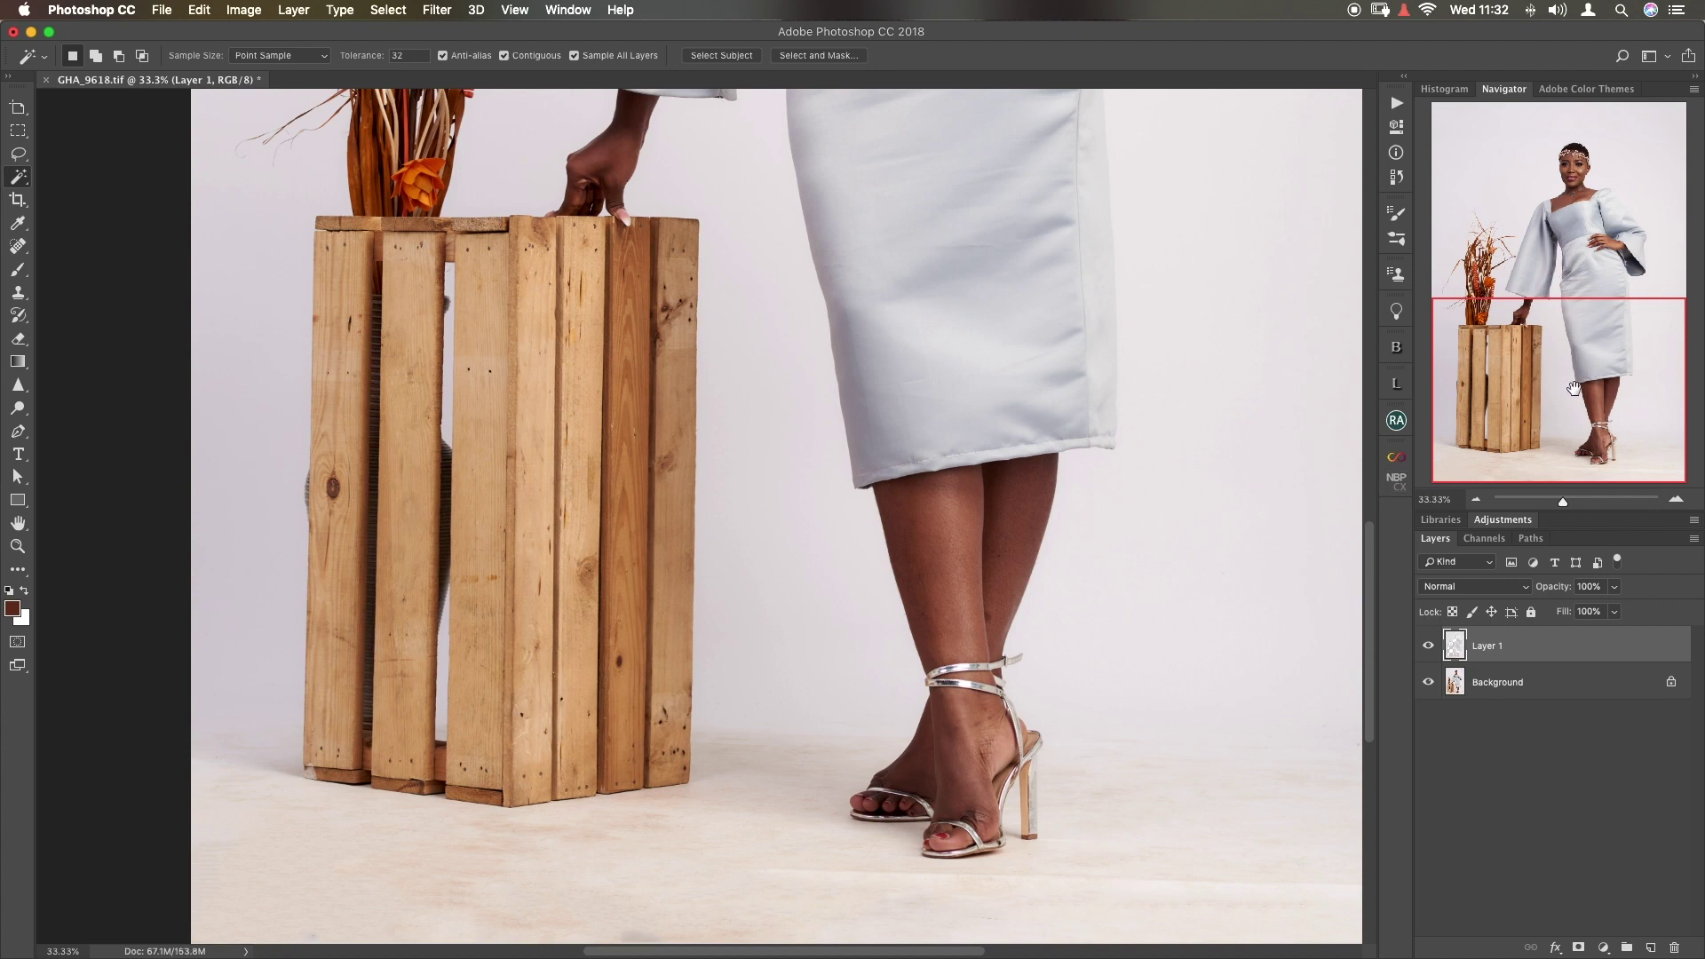
left_click(1572, 380)
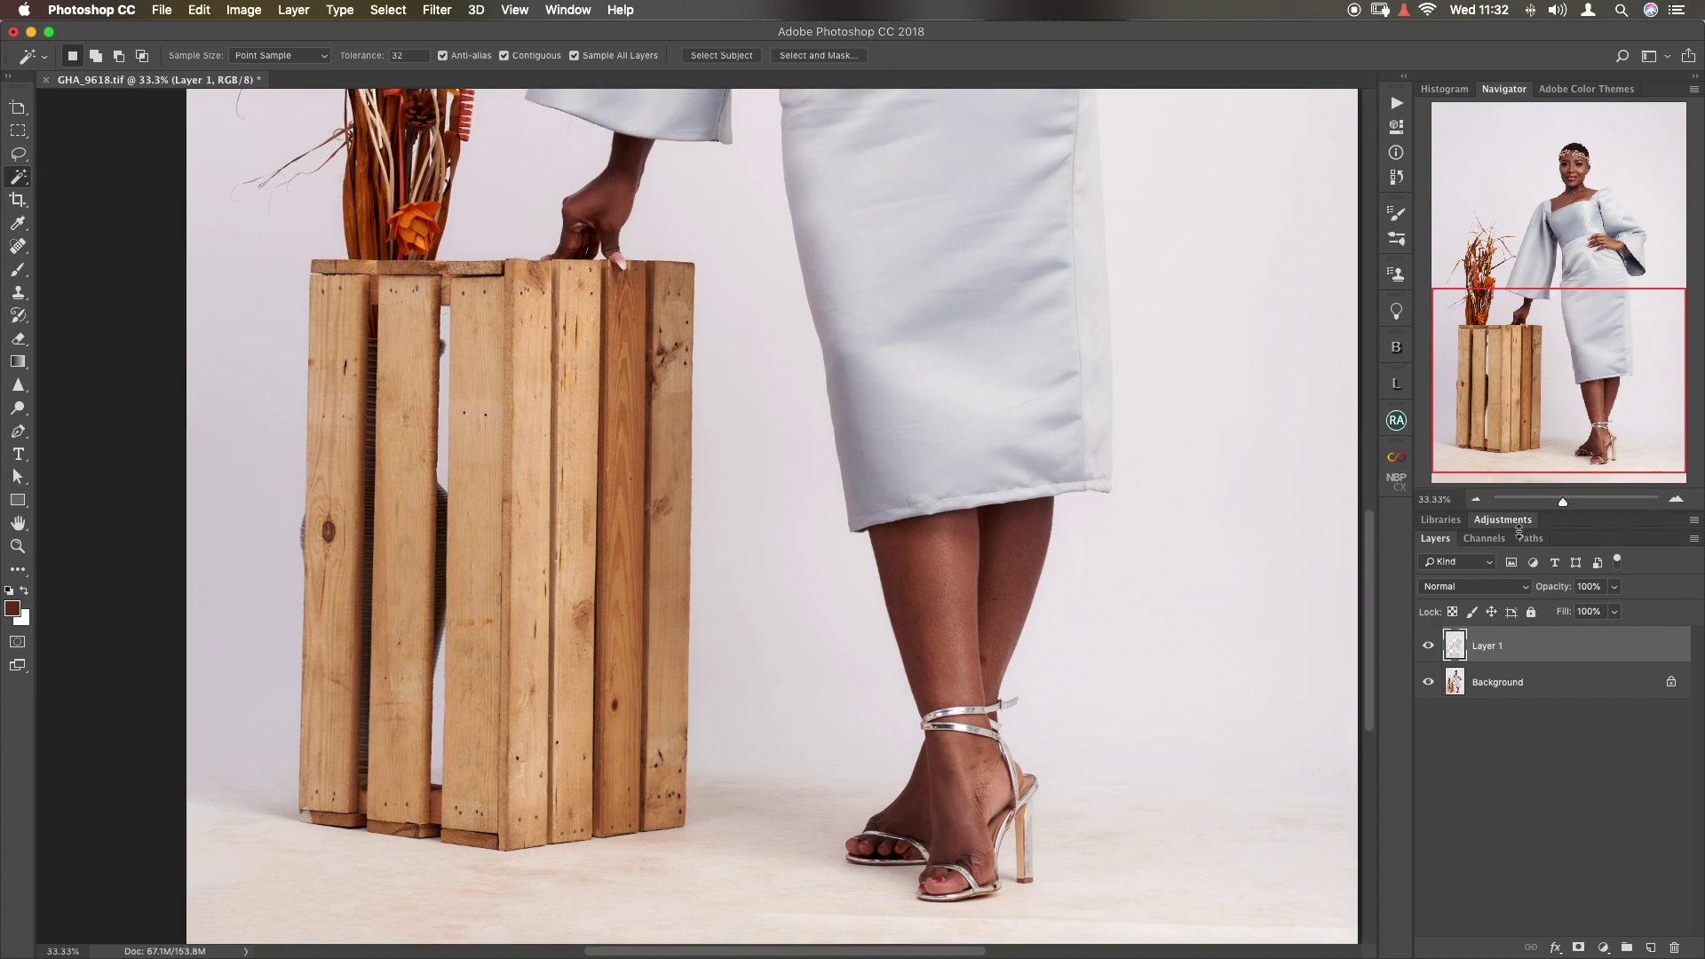
- Hide the Background layer to examine the copied backdrop cut-out, and show the Background again
left_click(1428, 682)
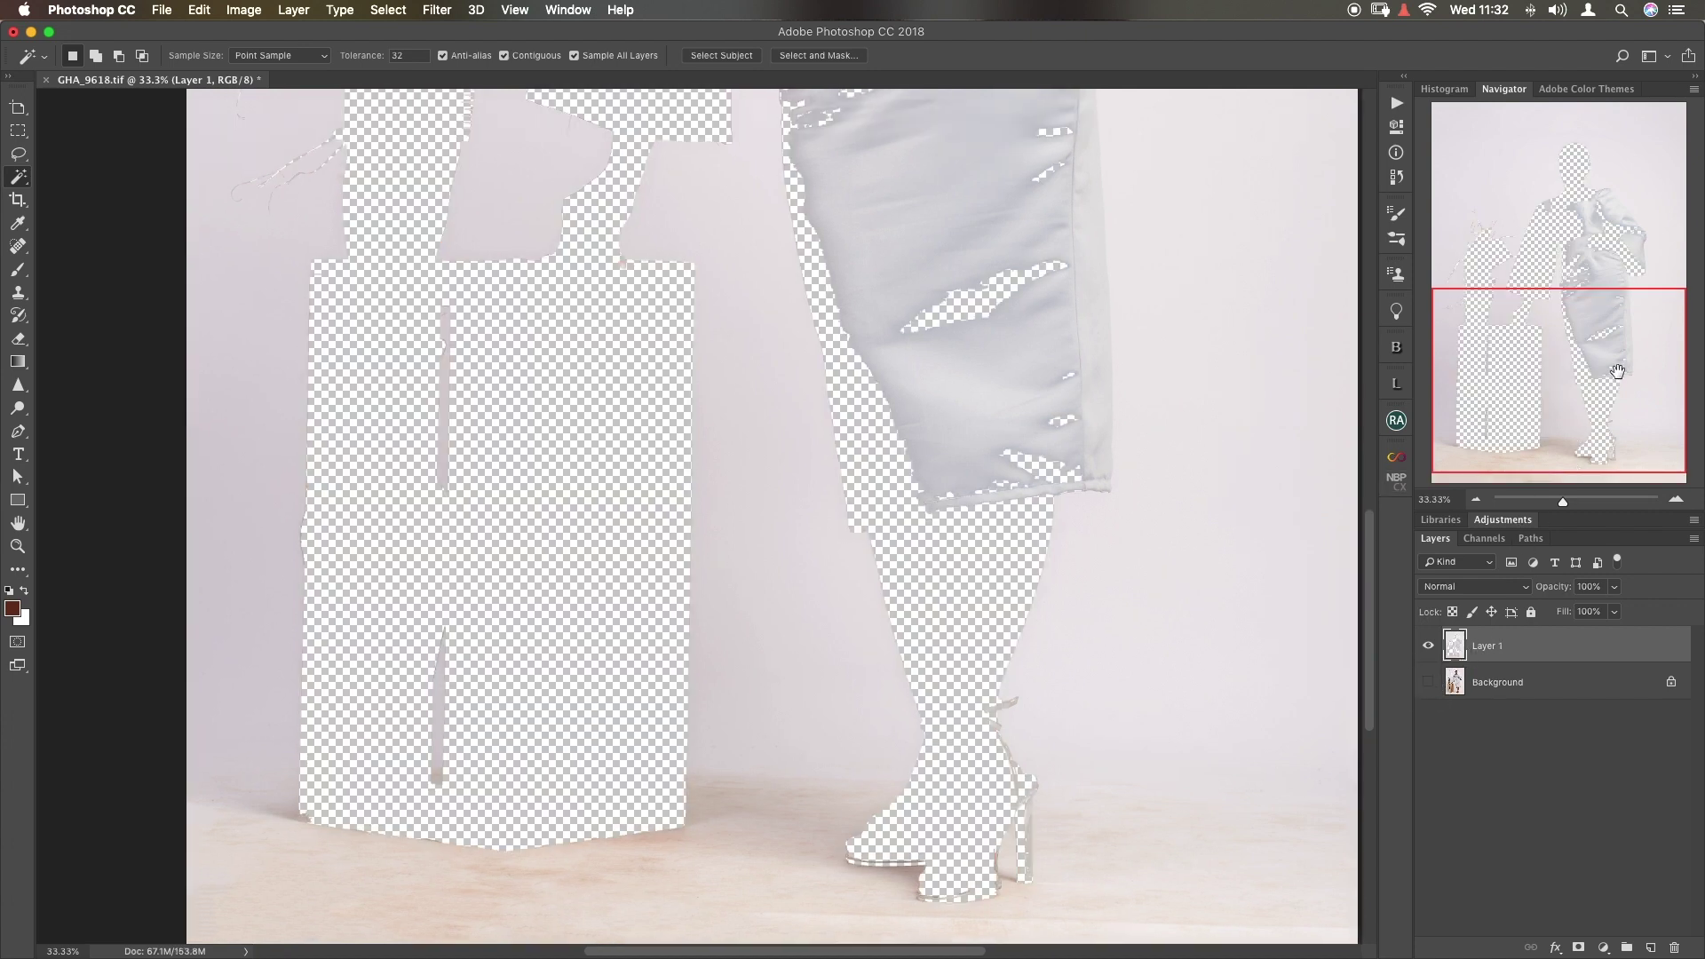
left_click_drag(1578, 400, 1575, 433)
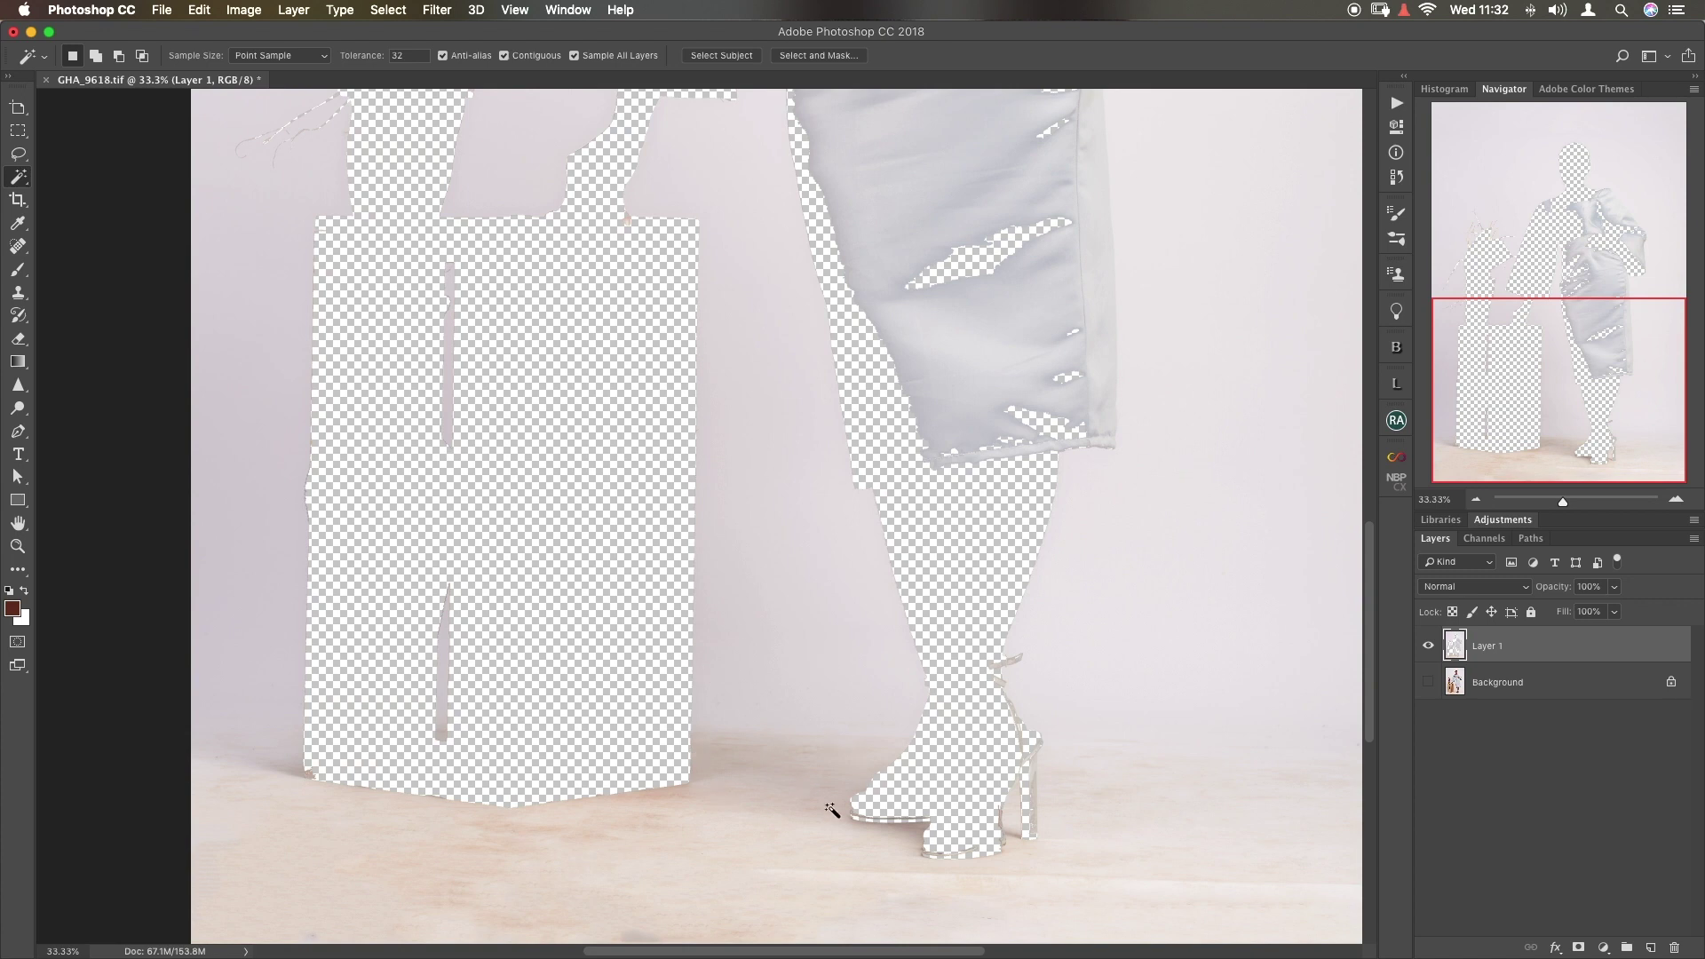
left_click_drag(1514, 410, 1539, 533)
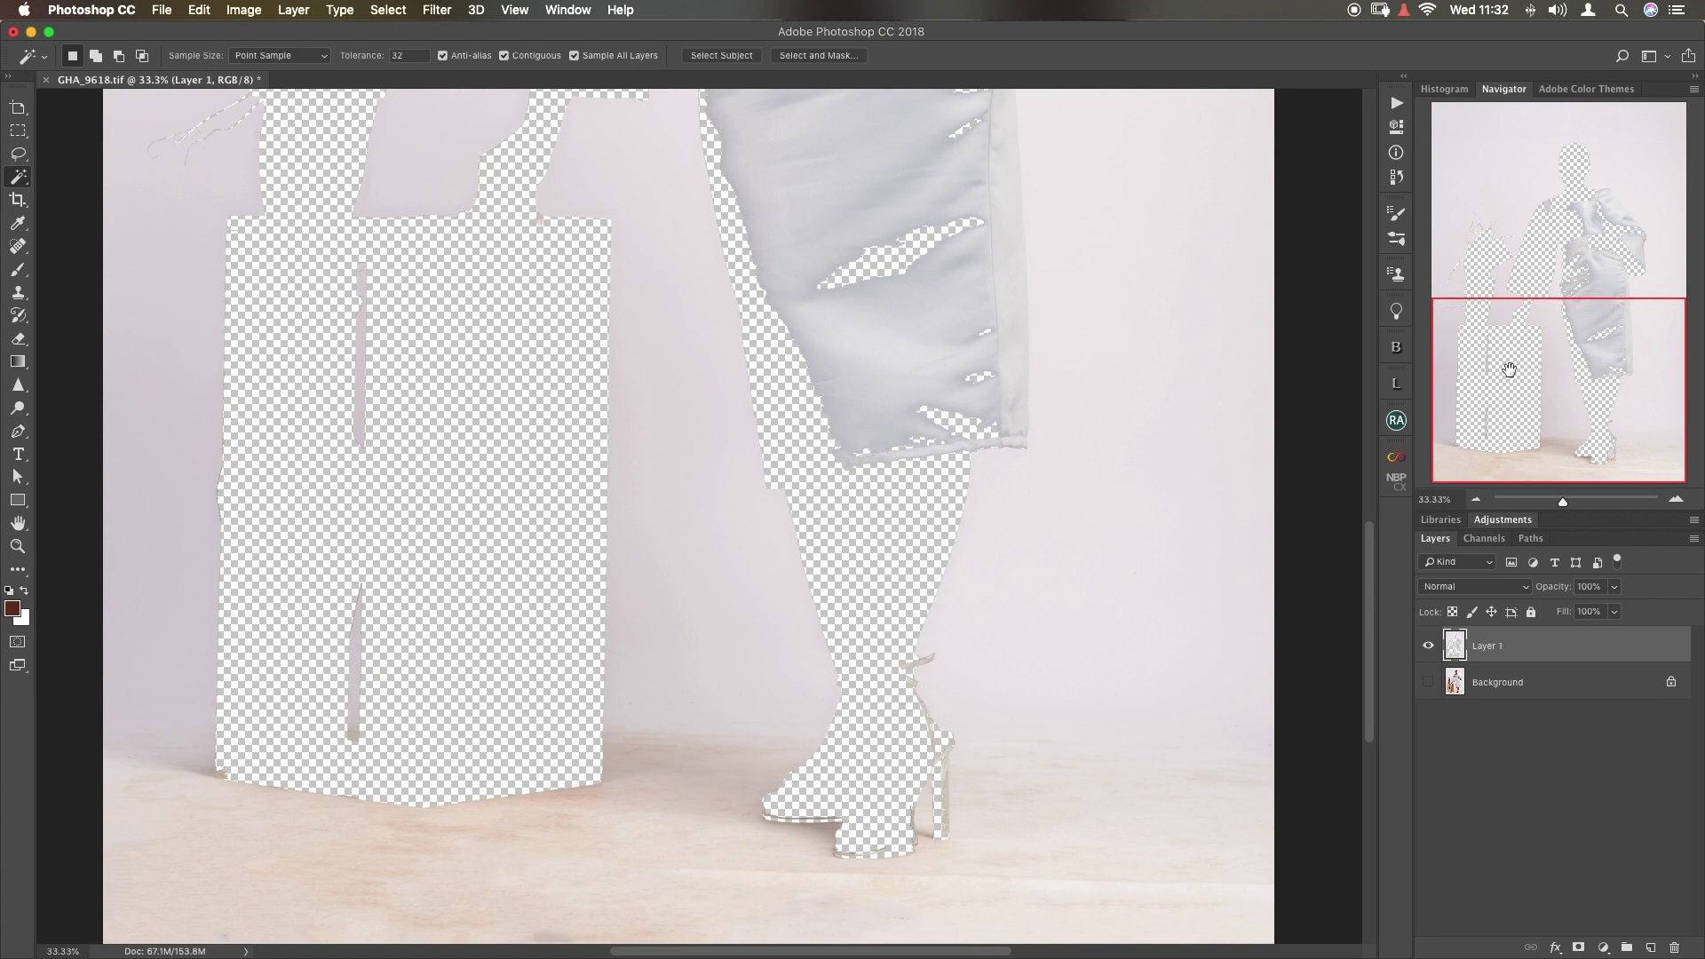
left_click_drag(1511, 368, 1555, 498)
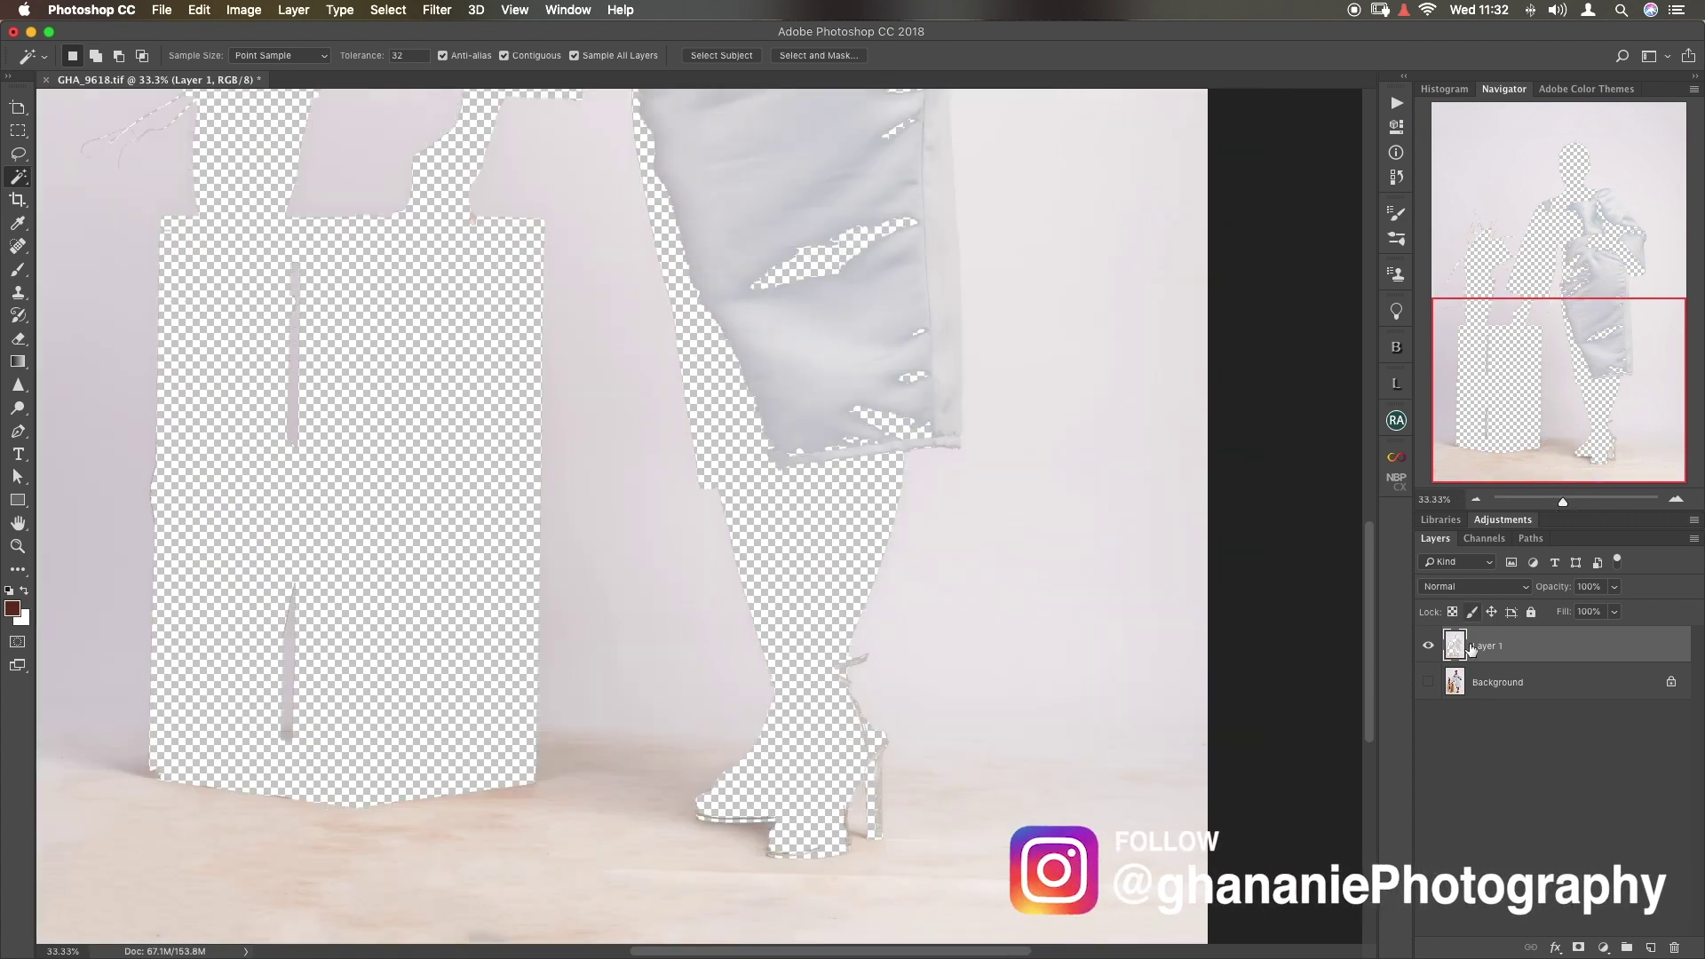
left_click(1428, 682)
left_click_drag(1522, 355, 1493, 185)
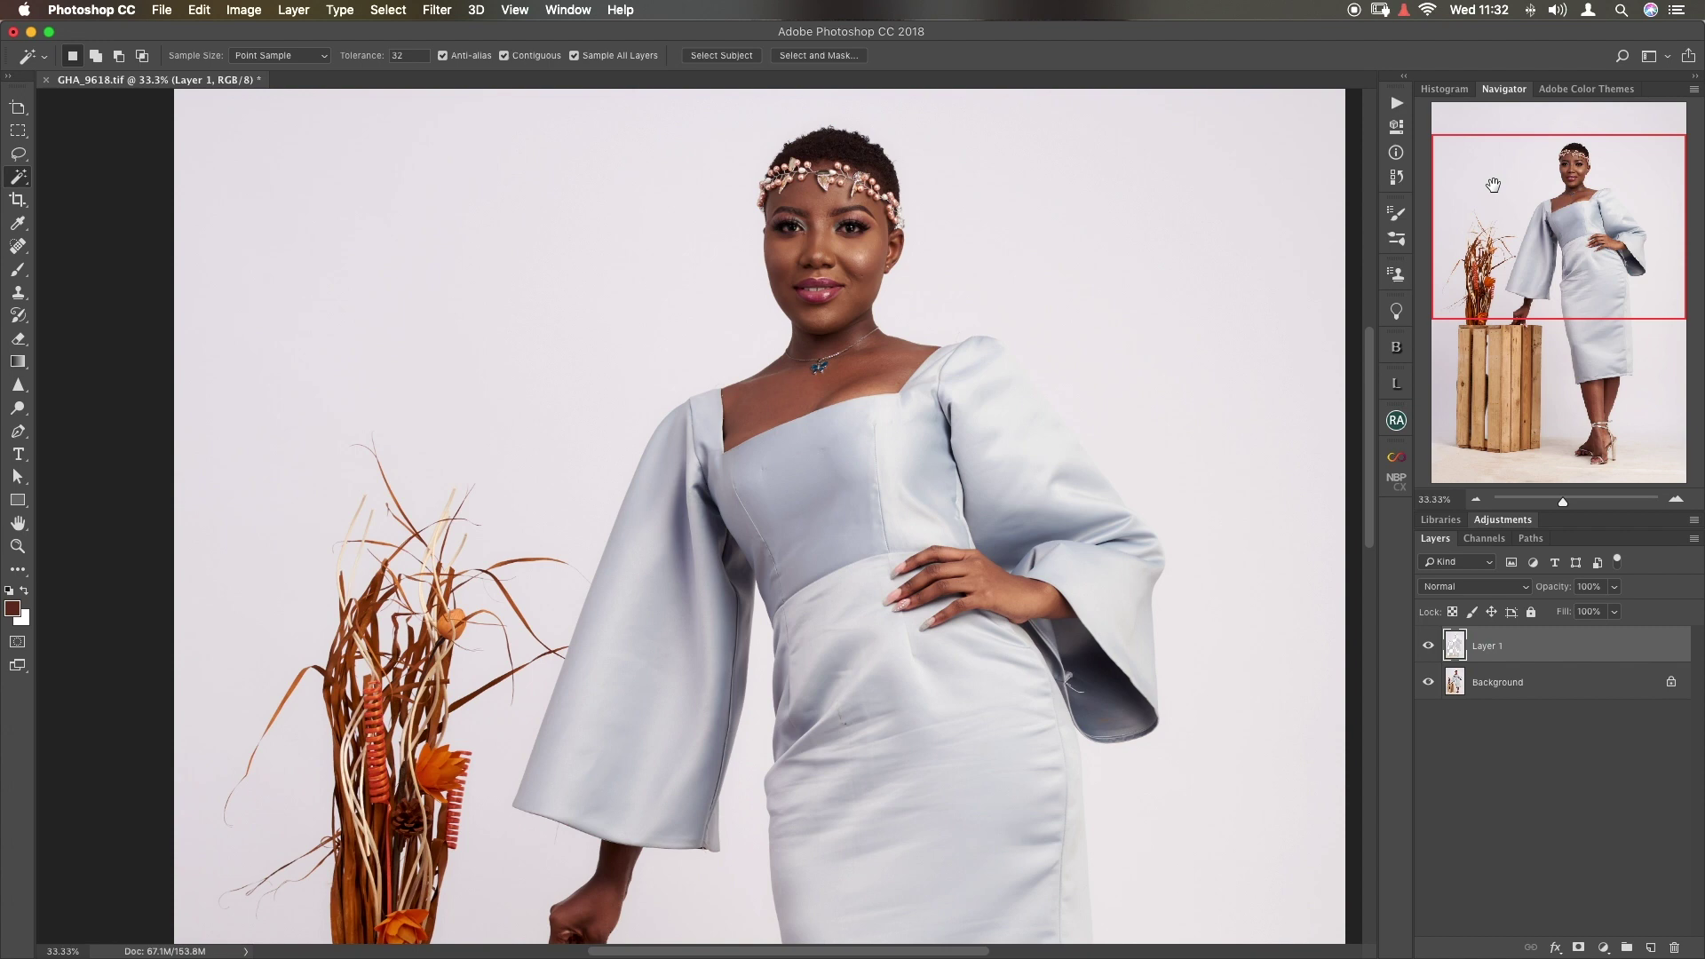
- Load Layer 1's outline as a selection and invert it to cover the model, crate and plant
left_click_drag(1586, 294, 1582, 326)
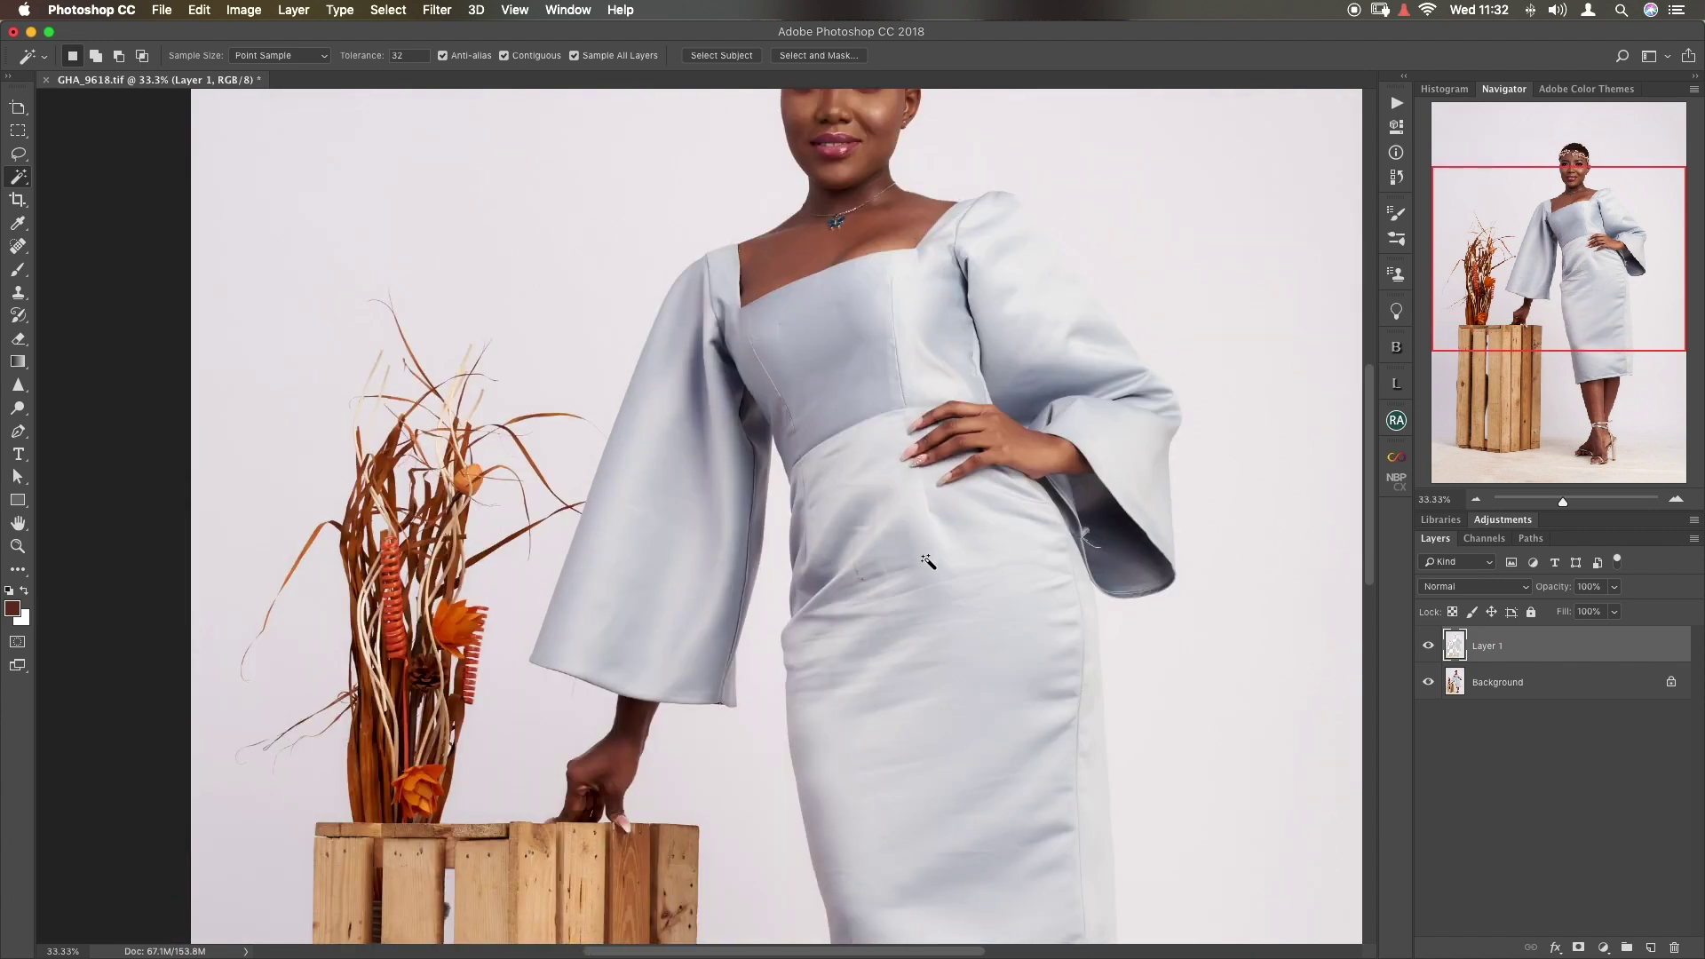
left_click_drag(1504, 377, 1540, 397)
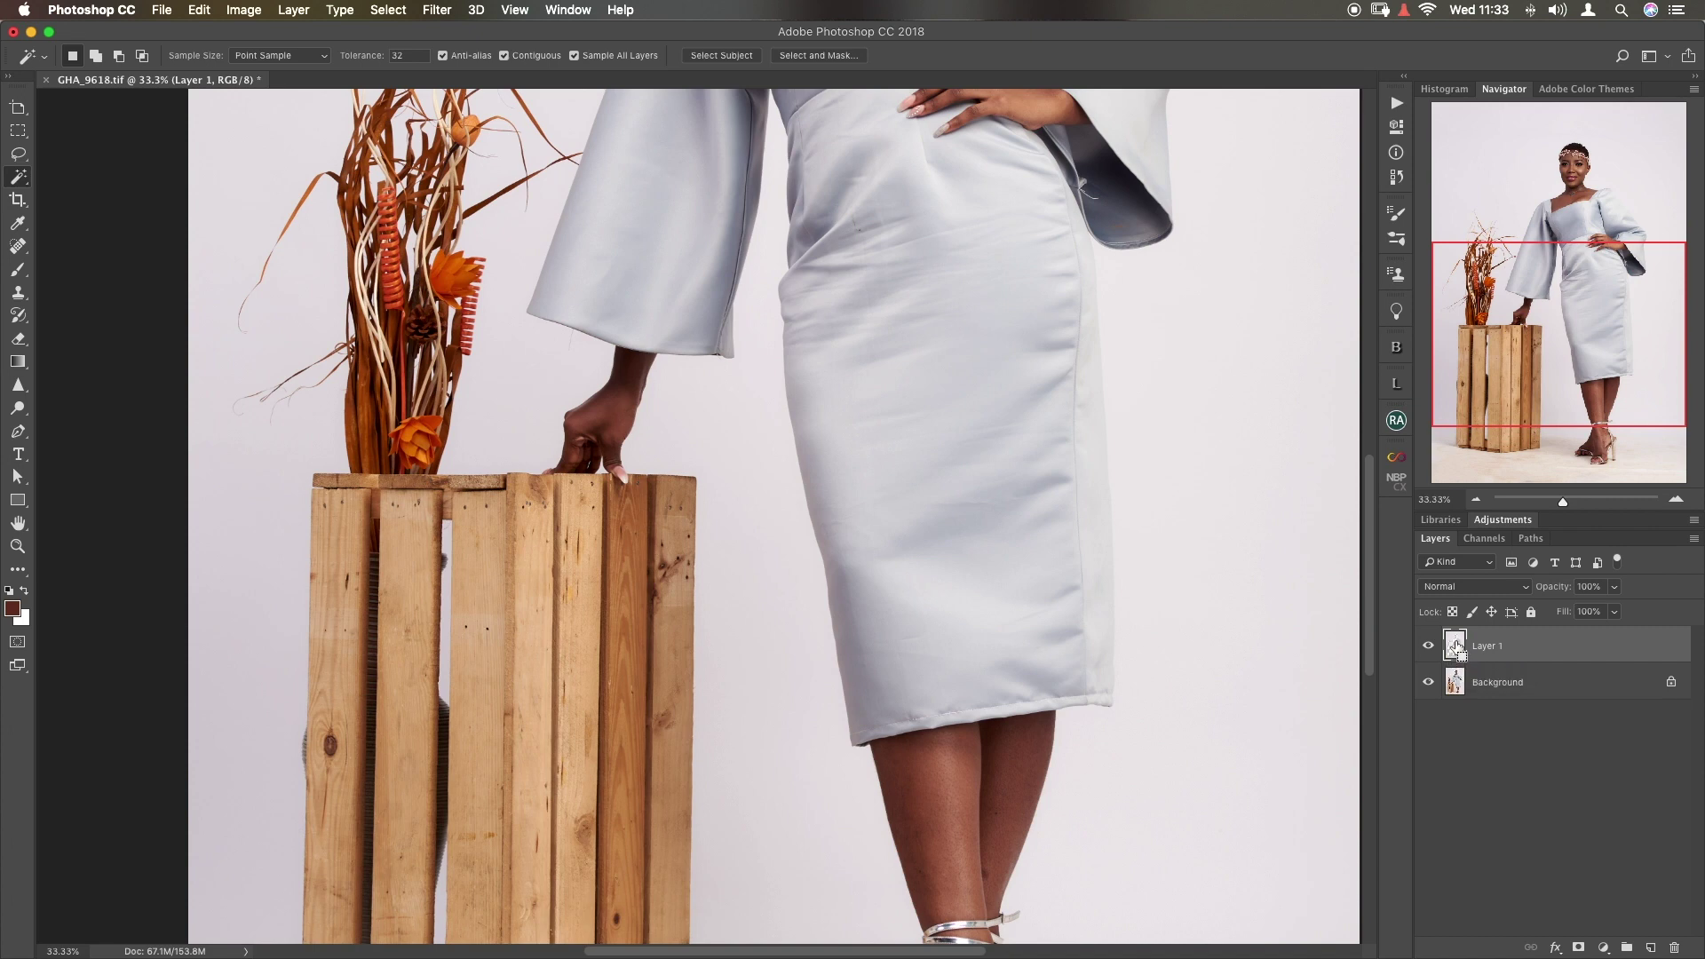
left_click(1456, 646, "super")
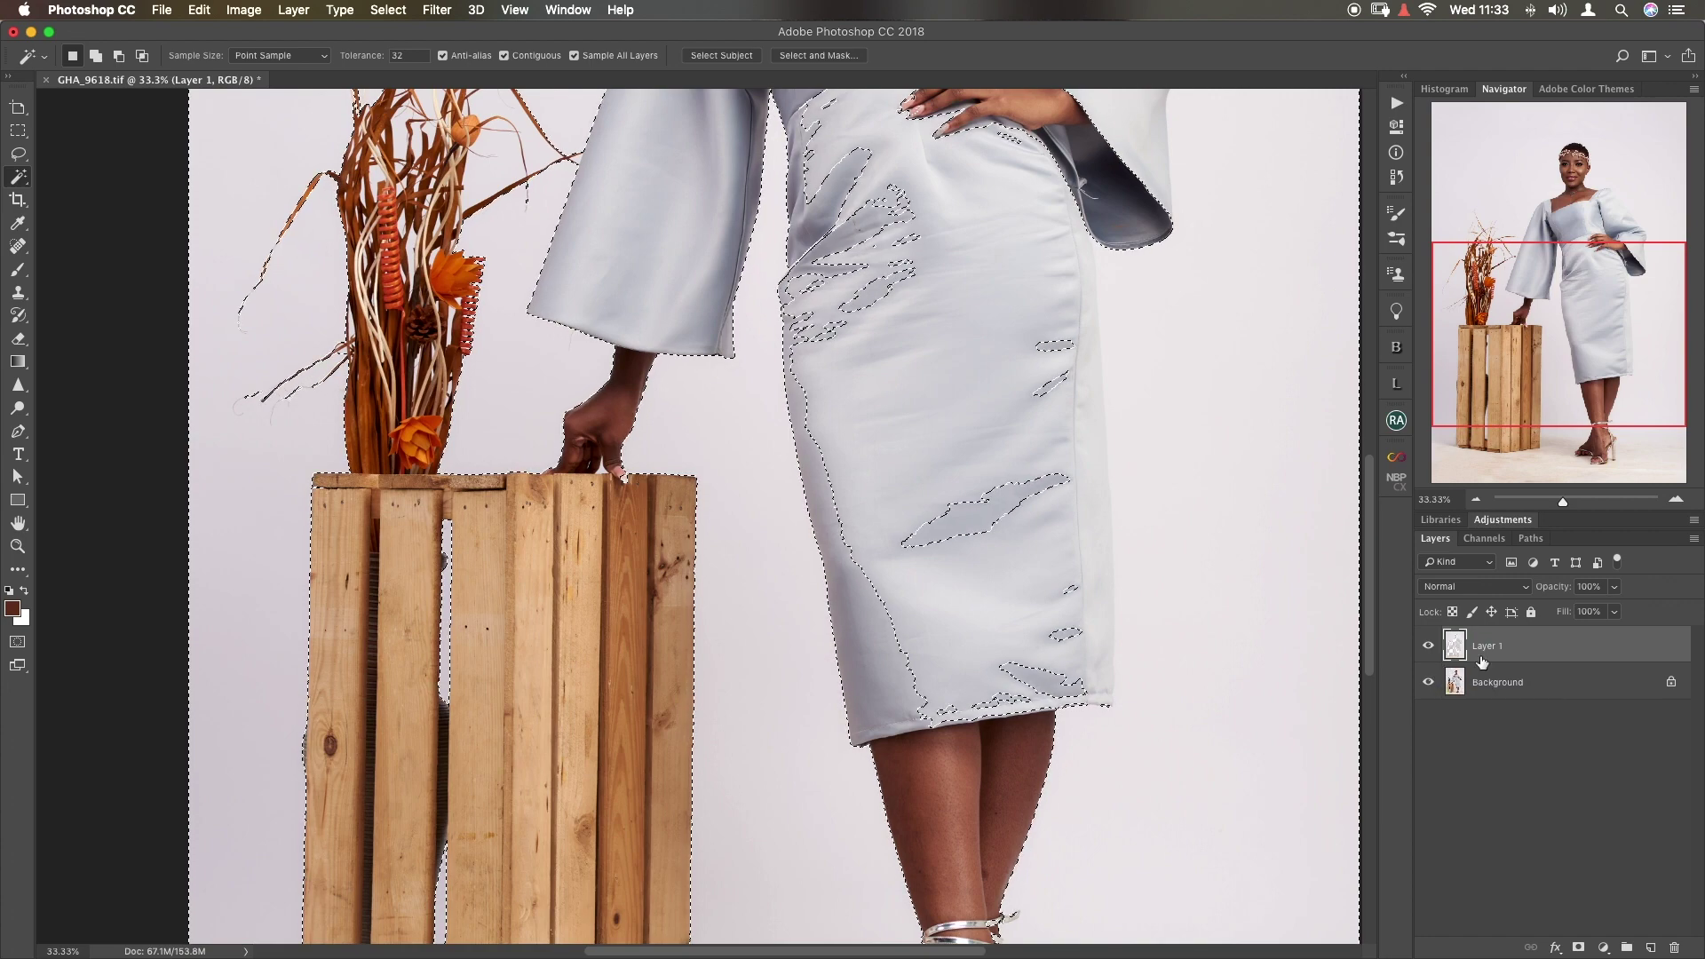
right_click(1224, 603)
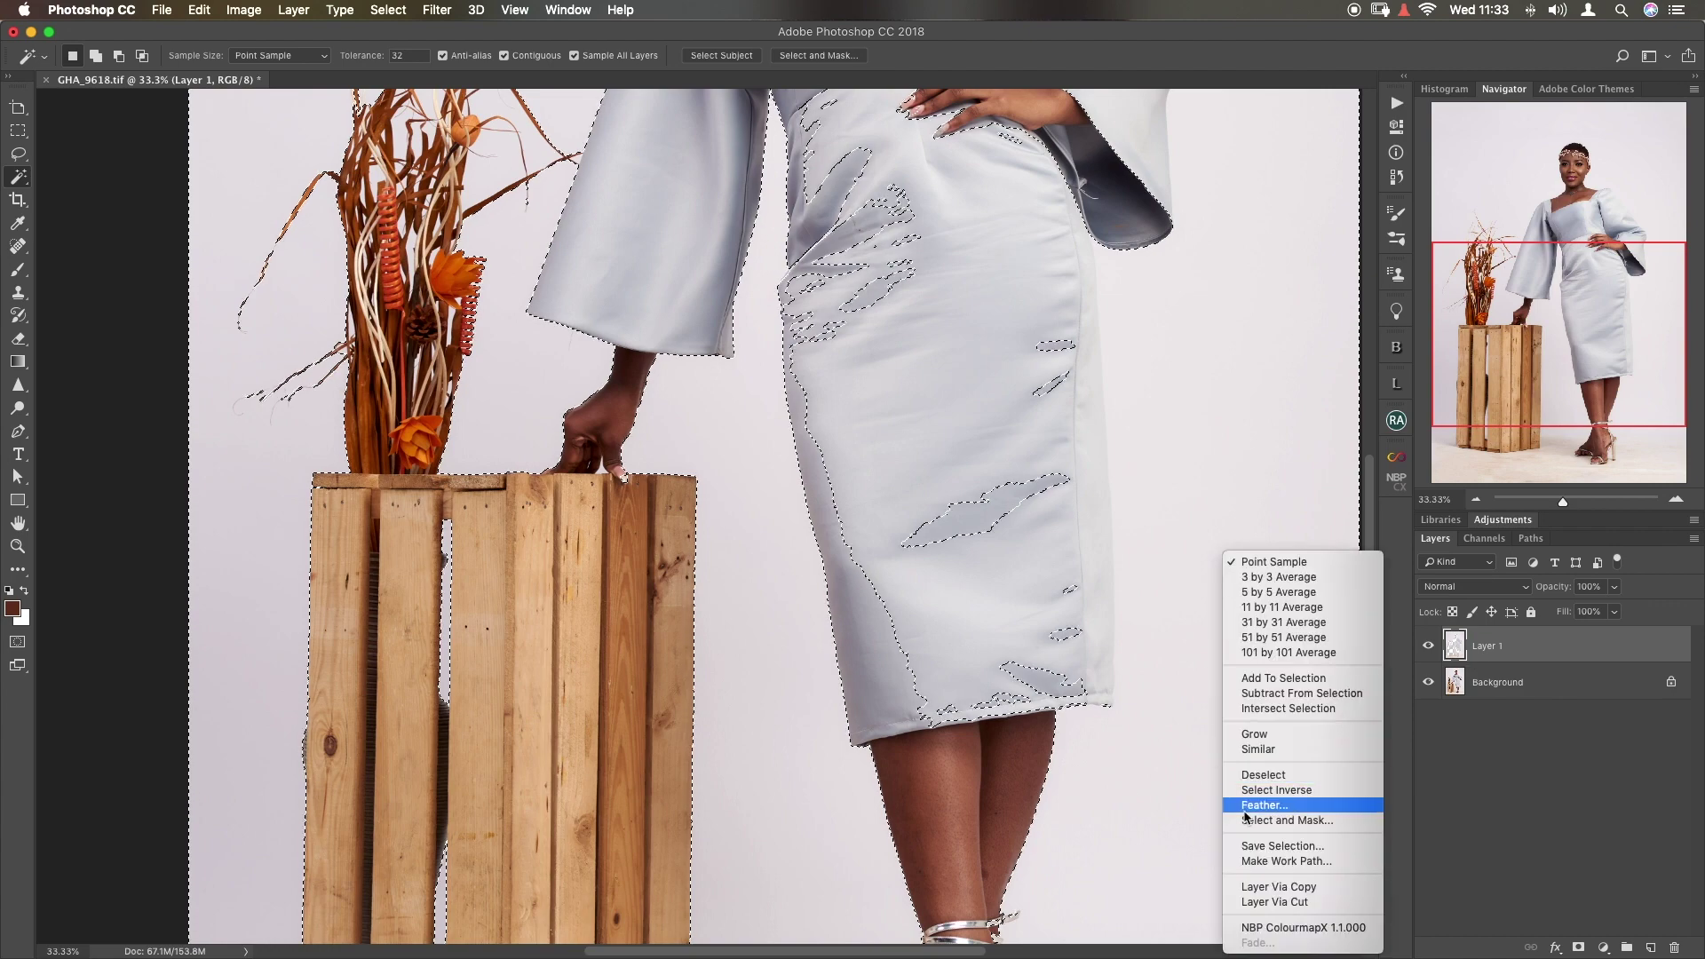
left_click(1274, 793)
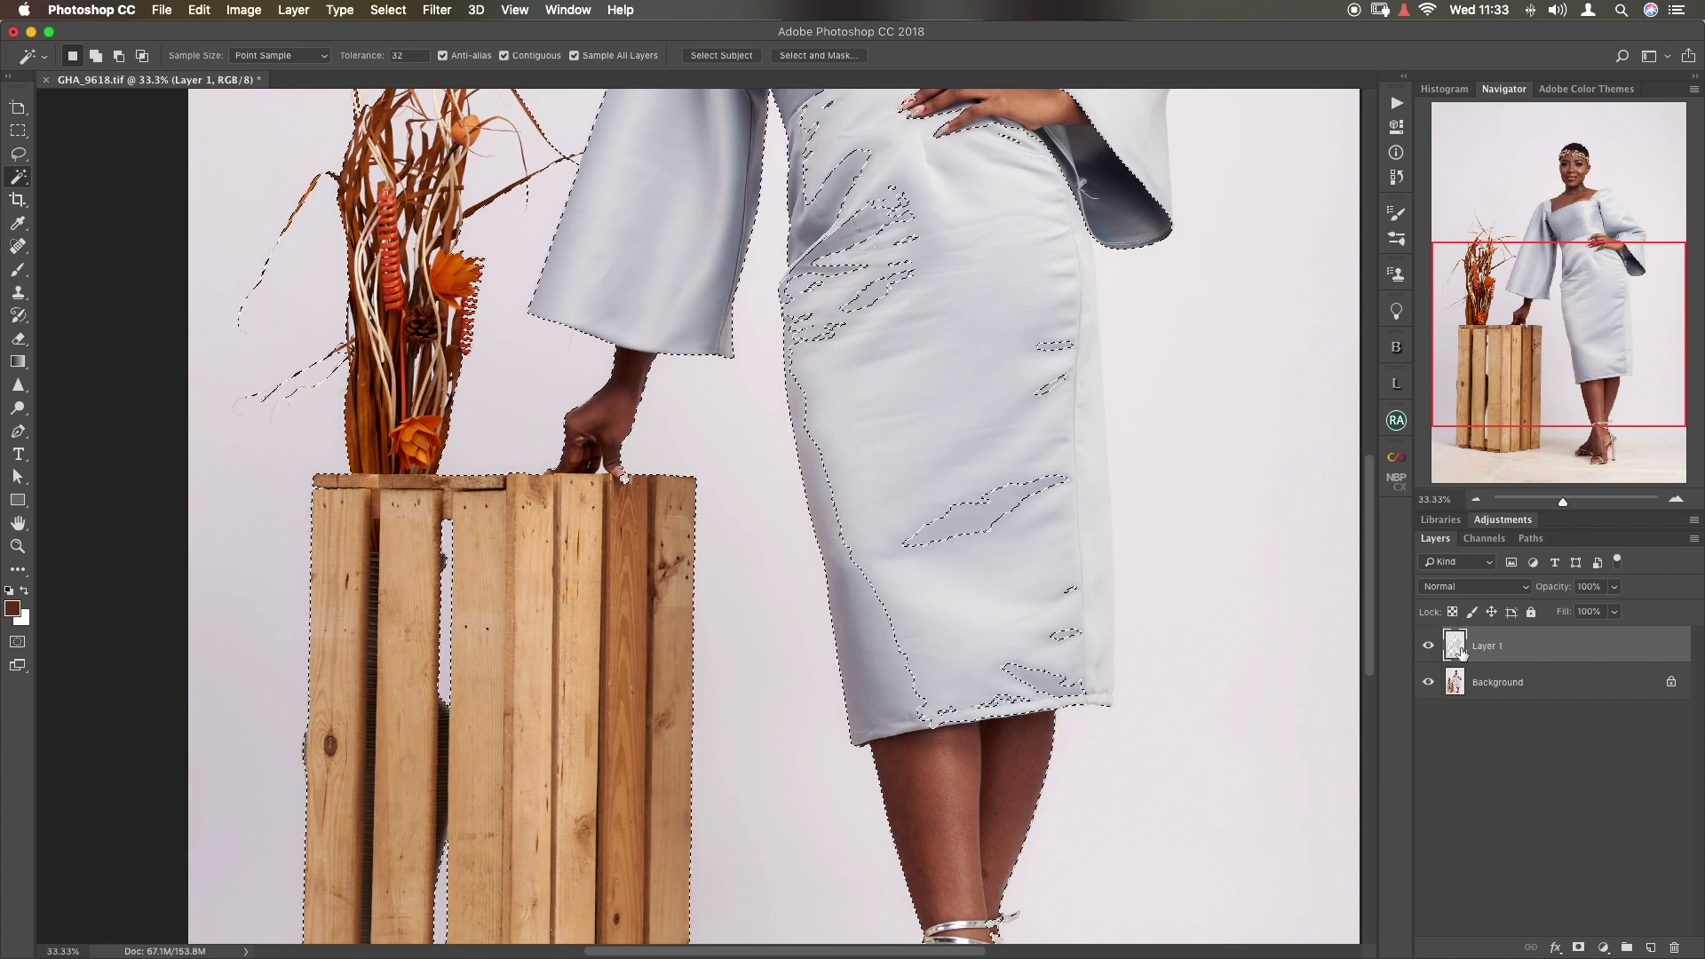
- Copy the selected model, crate and plant from the Background onto a new layer with Layer Via Copy
left_click(1454, 682)
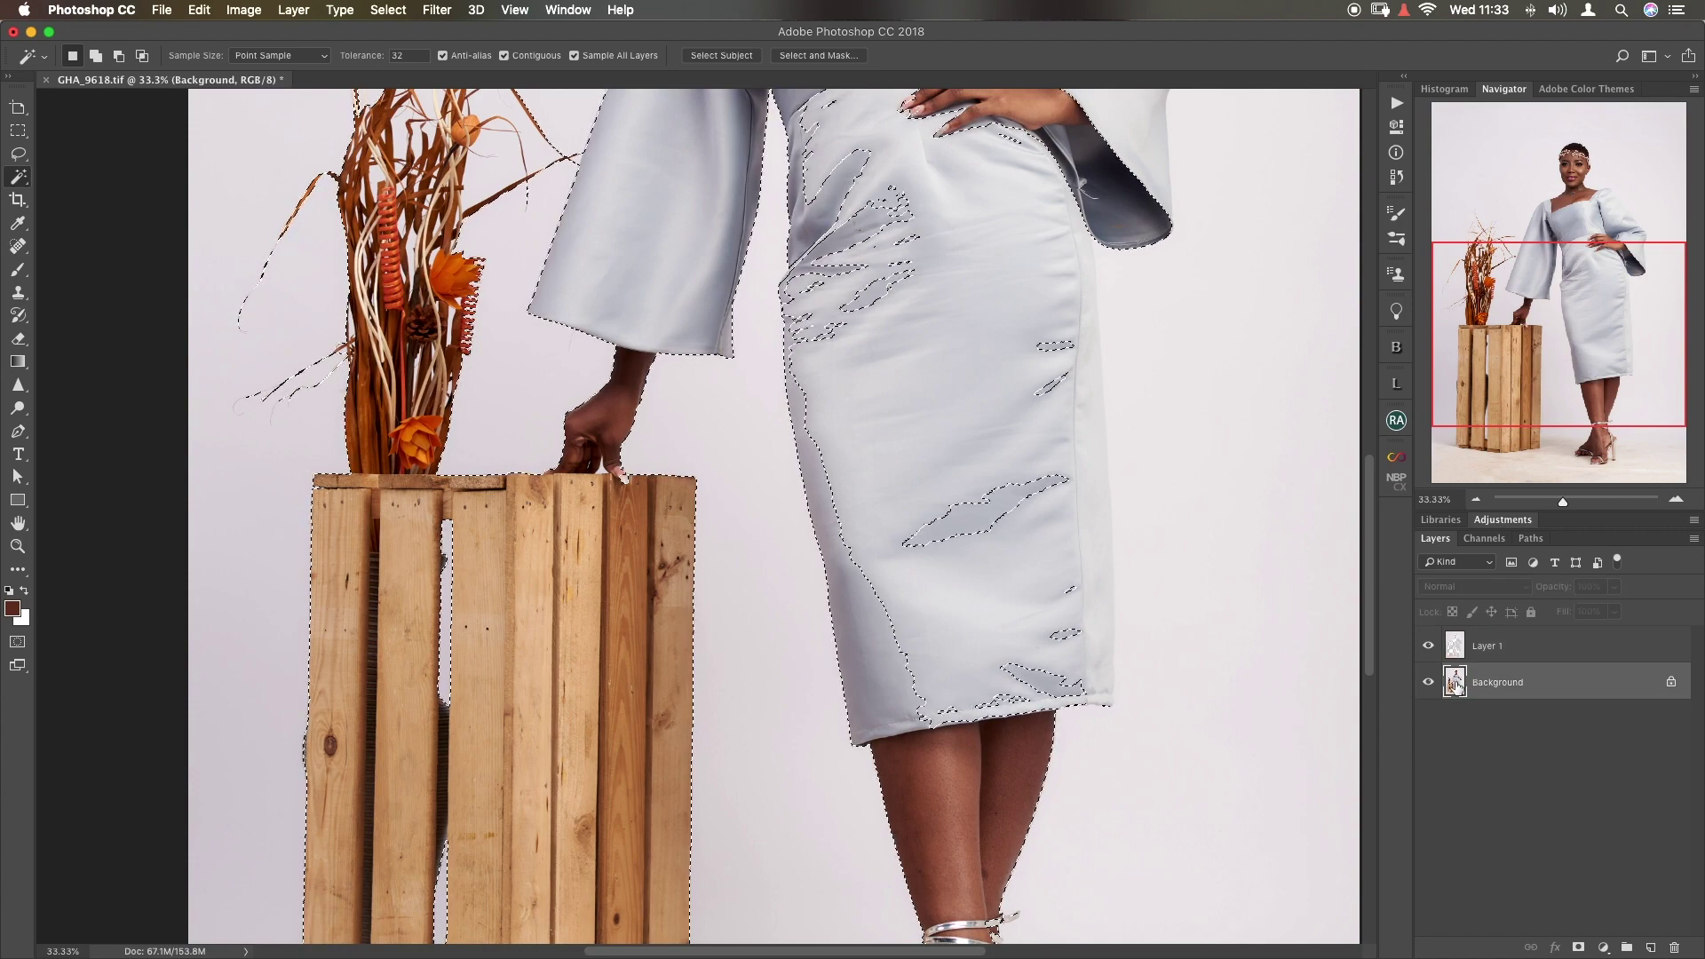
right_click(1039, 656)
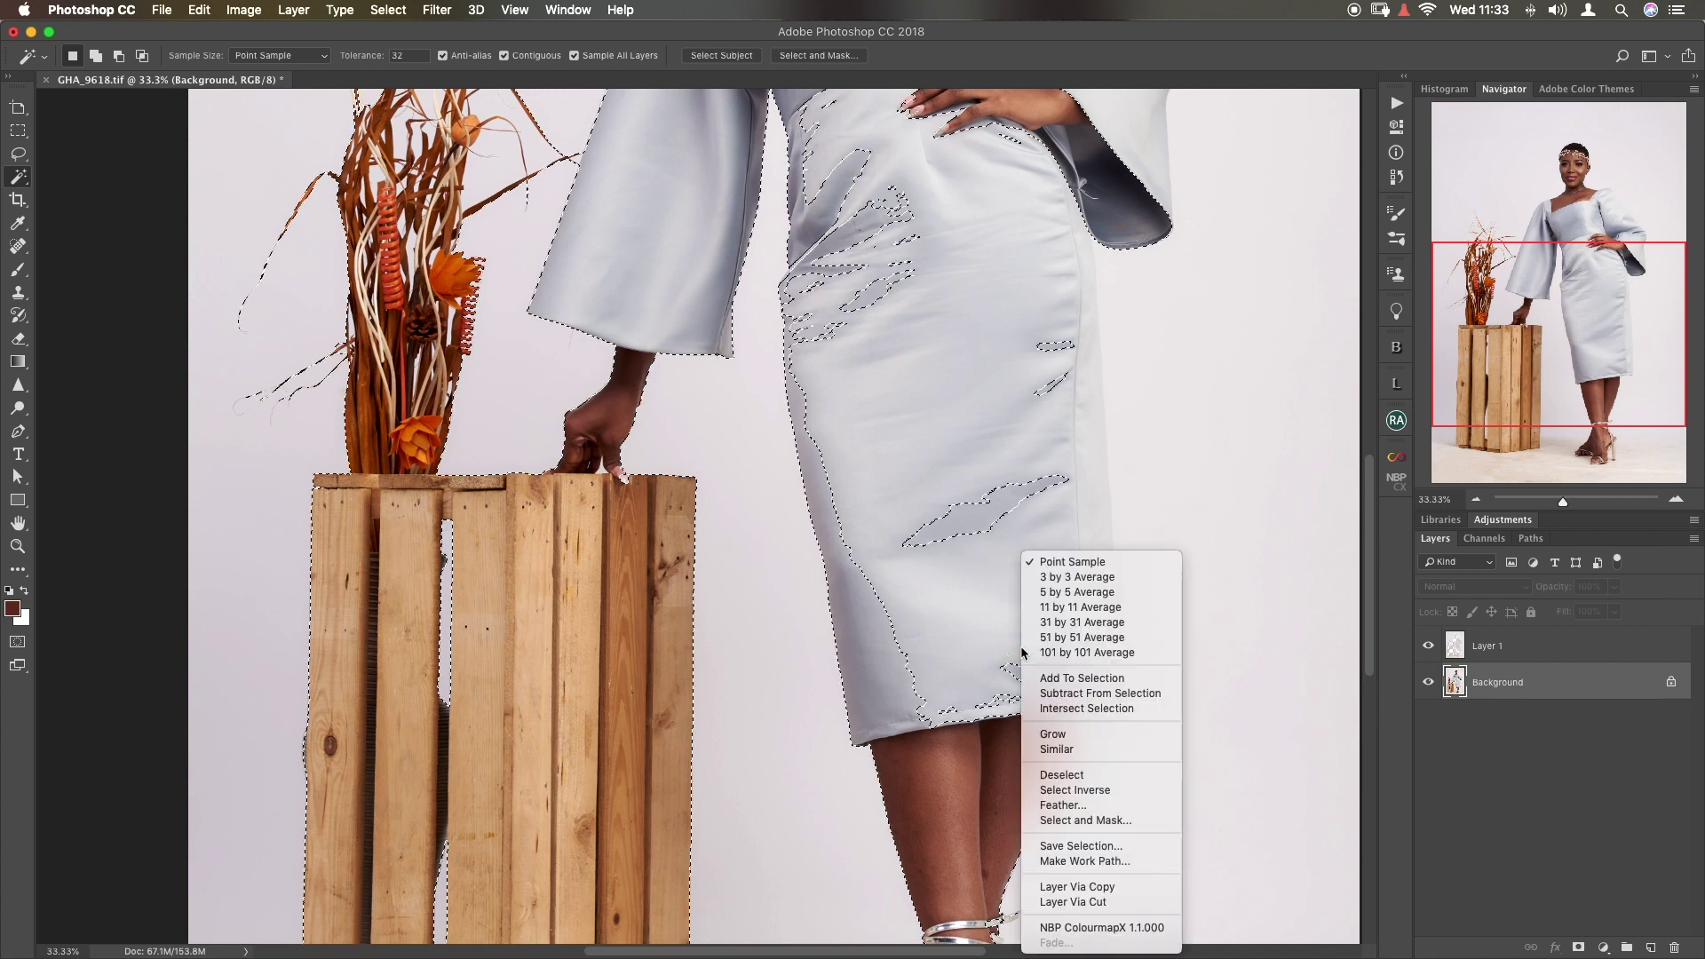
left_click(1091, 888)
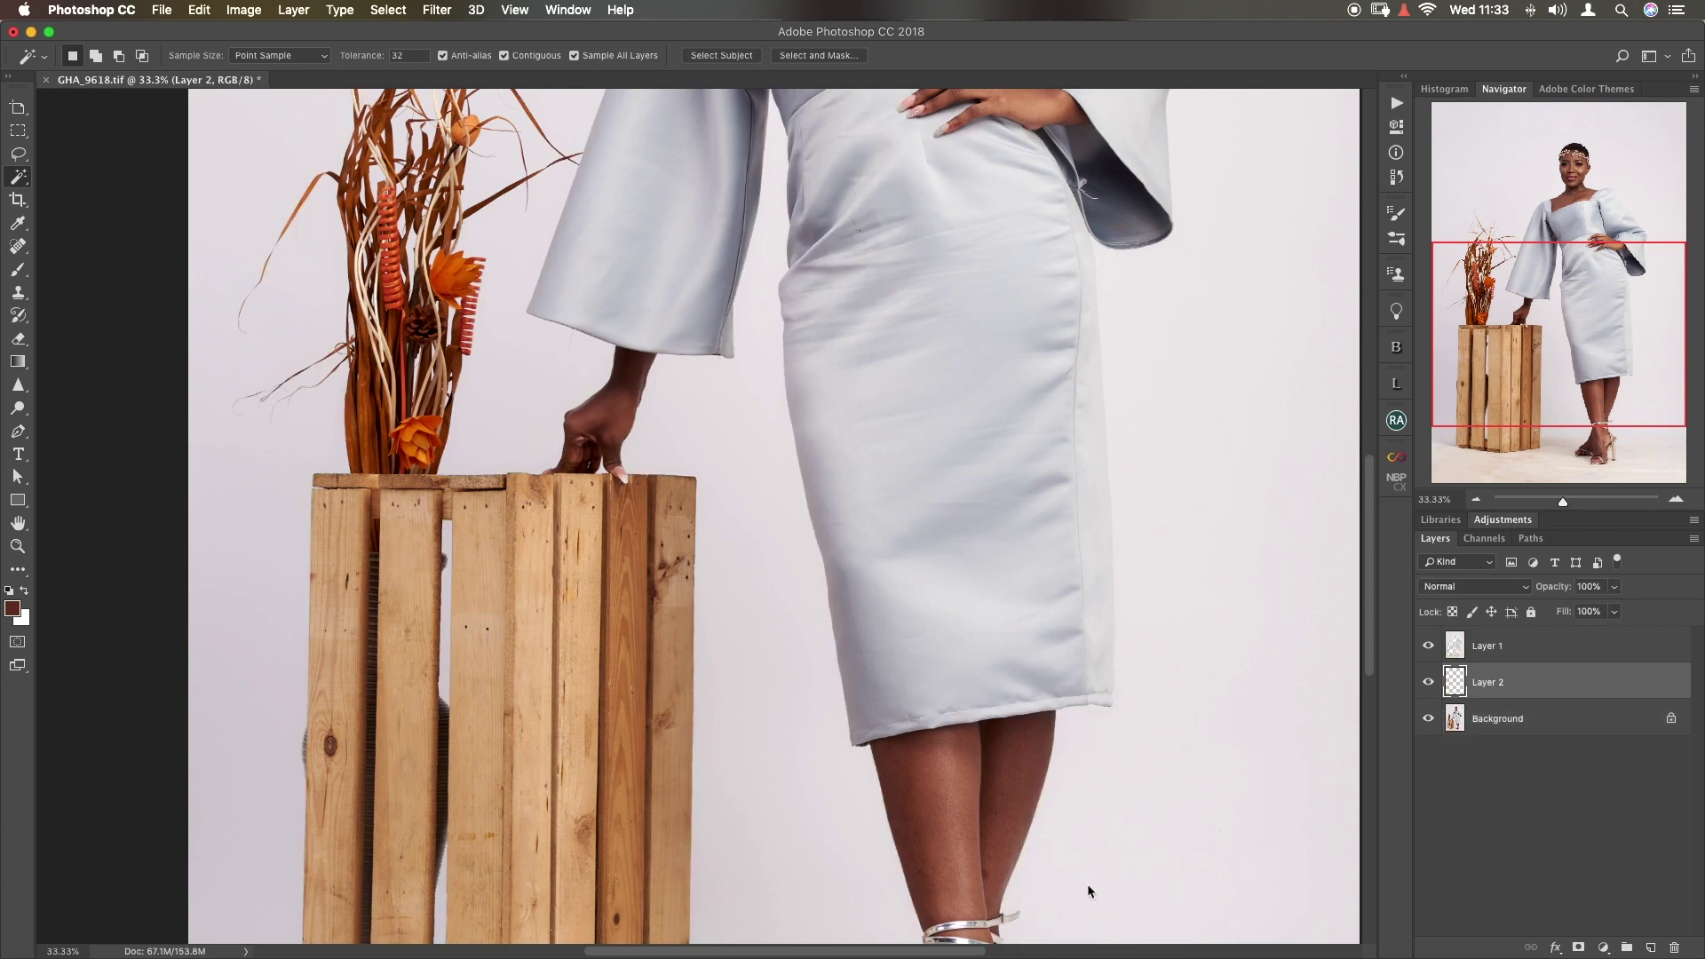
- Examine the subject and backdrop cut-outs separately by toggling layer visibility, and show all three layers again
left_click(1429, 720)
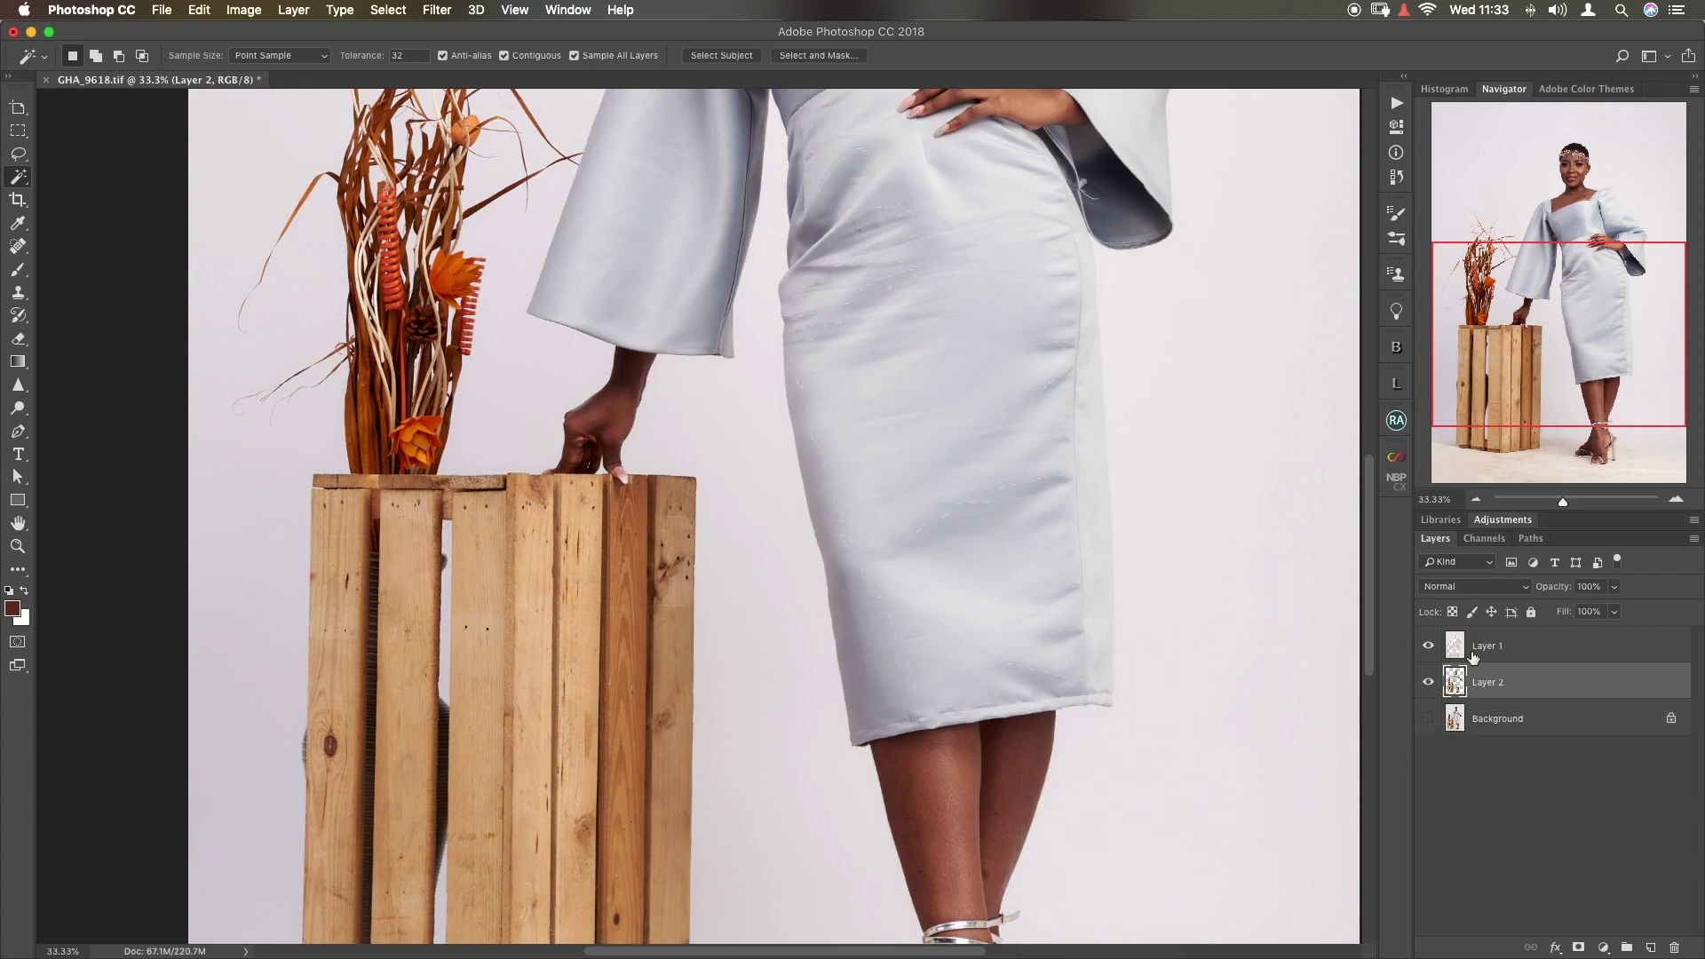
scroll(1235, 657, "up", 2)
scroll(1234, 657, "up", 10)
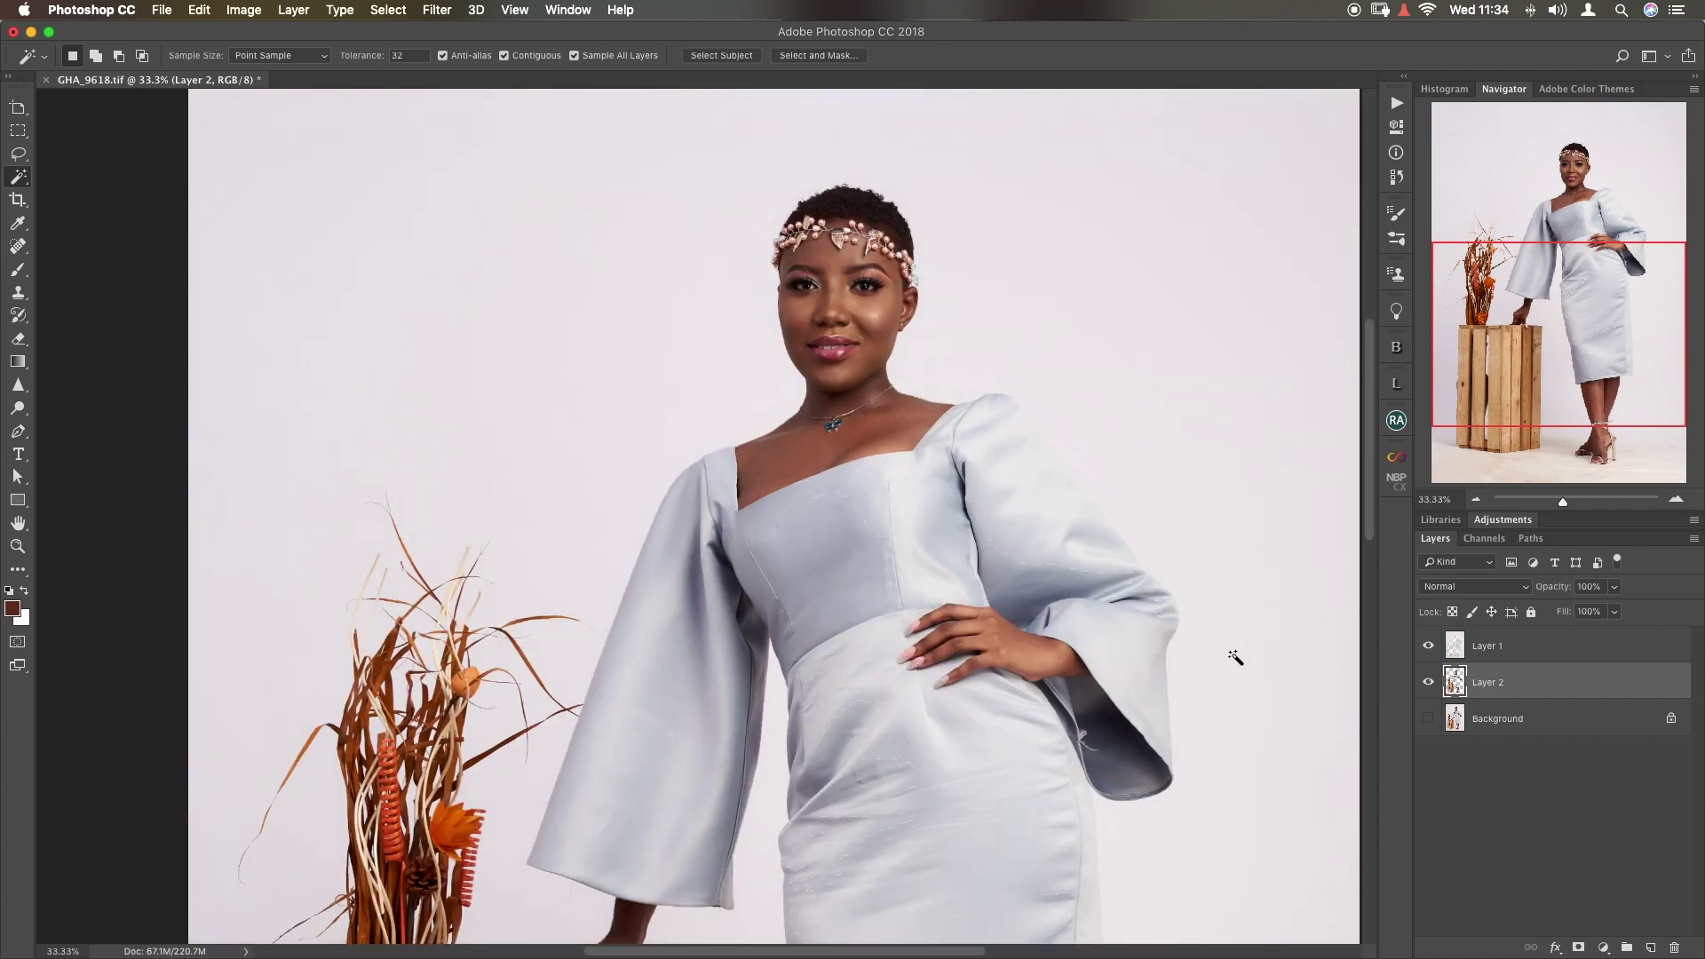
left_click(1428, 646)
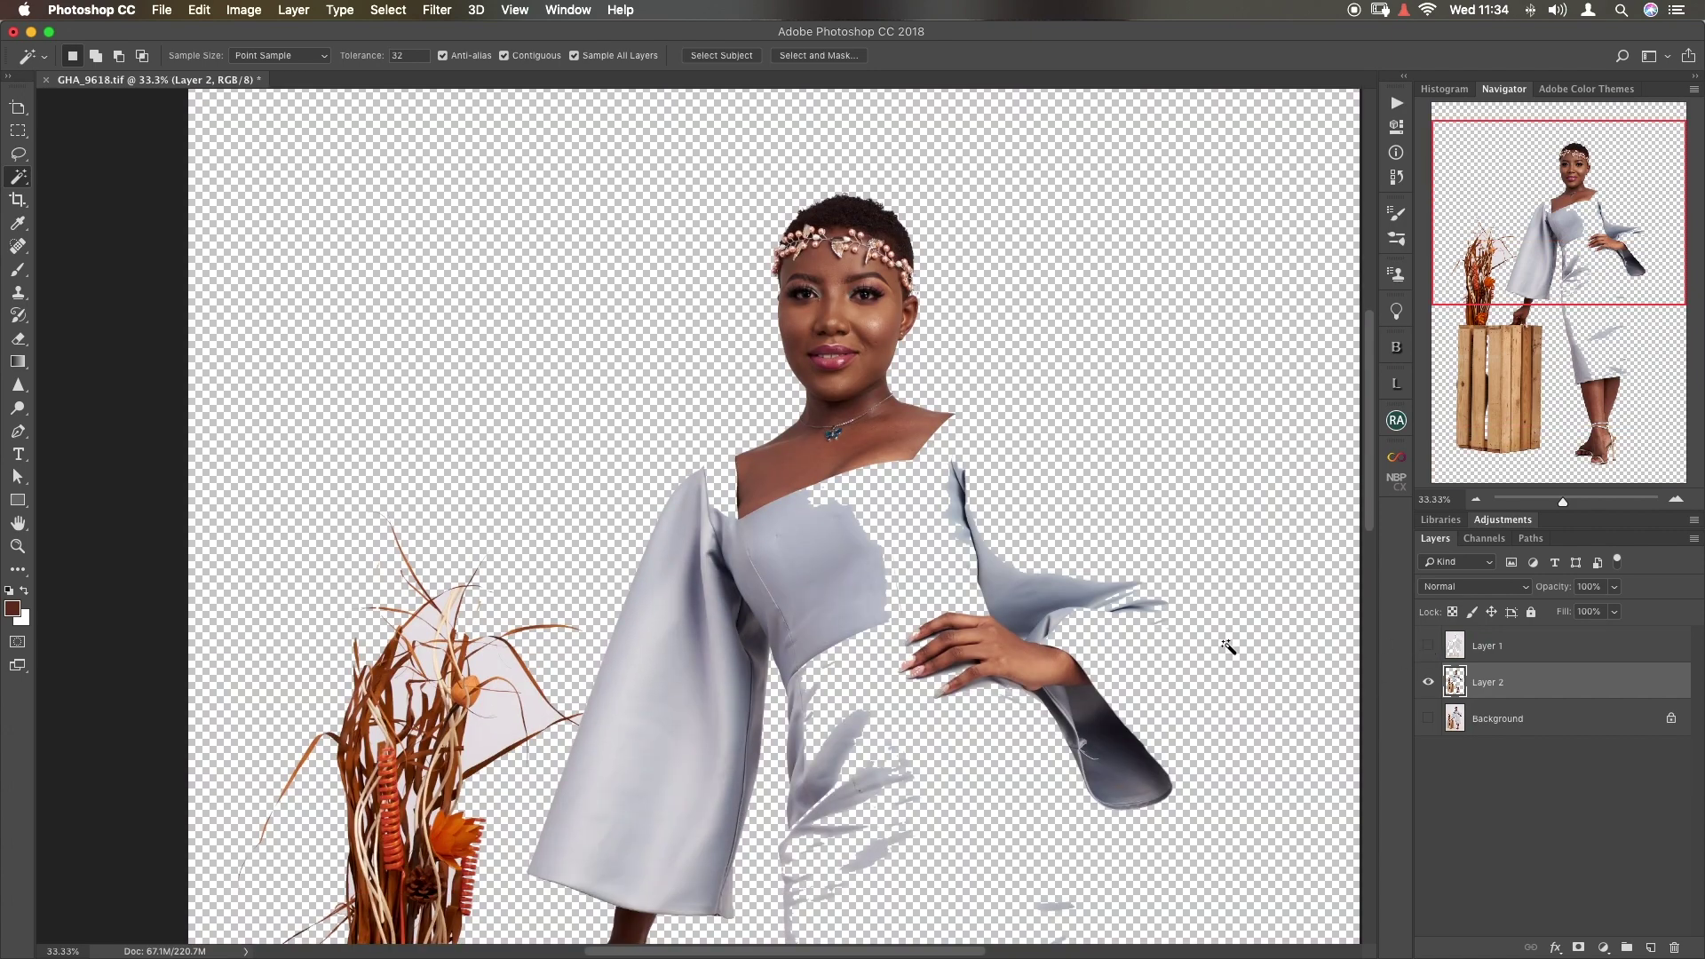
scroll(1228, 648, "down", 15)
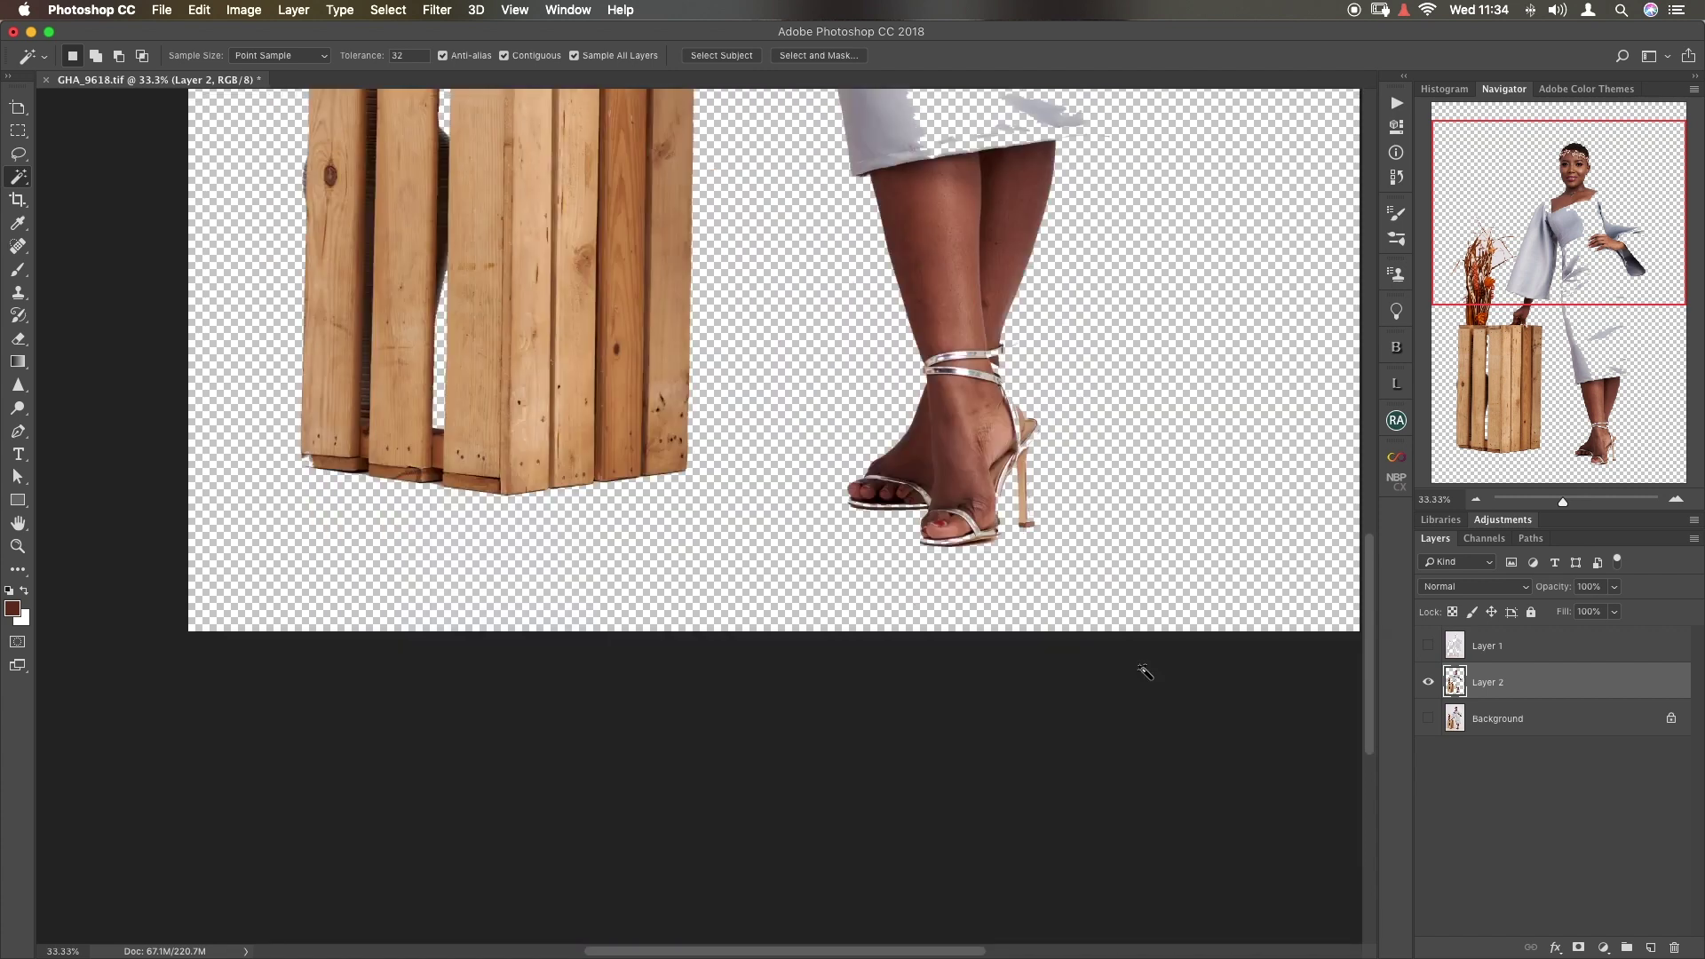
scroll(1143, 673, "up", 3)
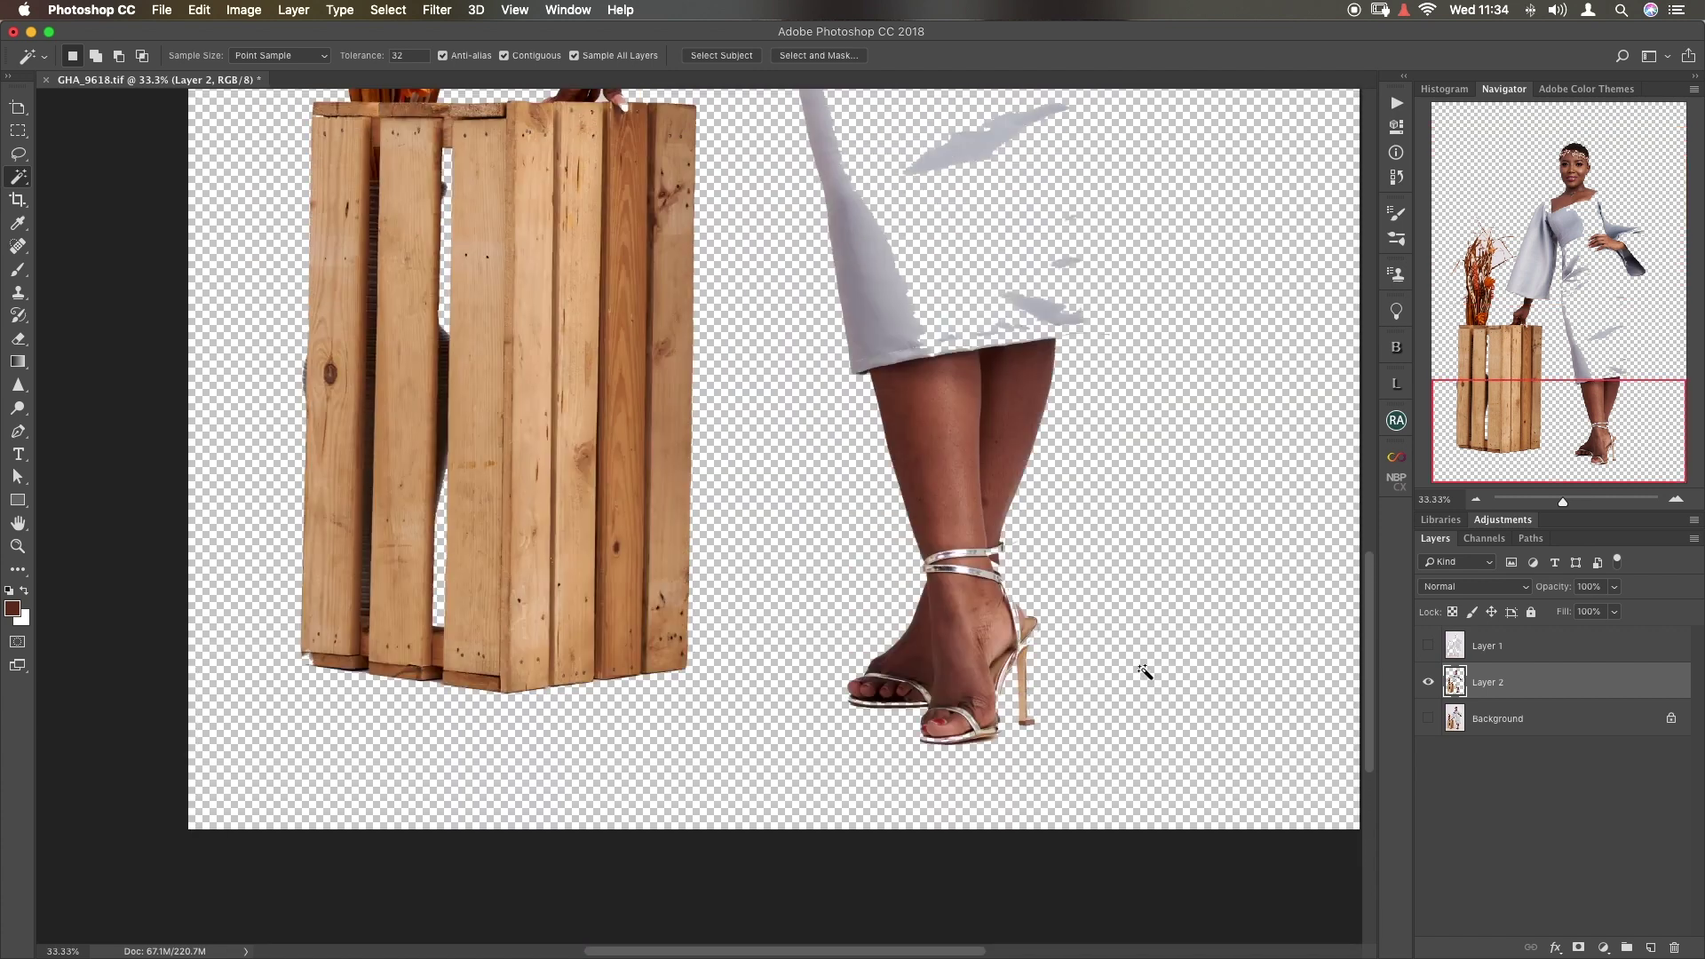
left_click(1428, 646)
left_click(1428, 682)
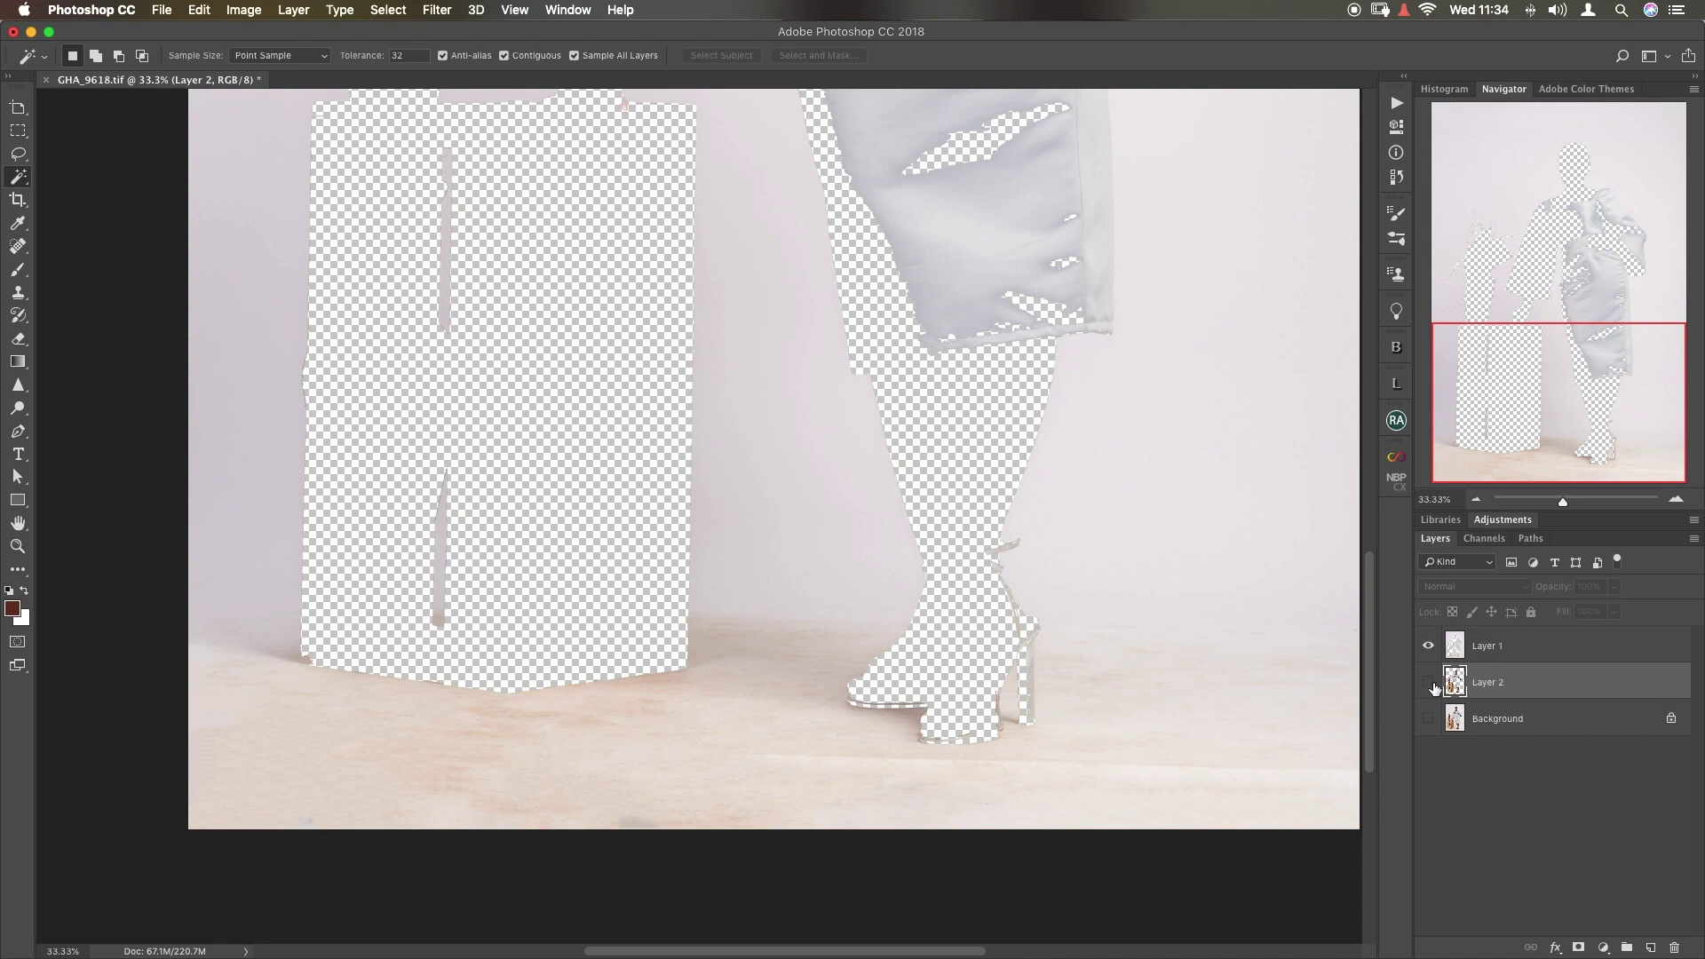
left_click(1428, 682)
left_click(1428, 718)
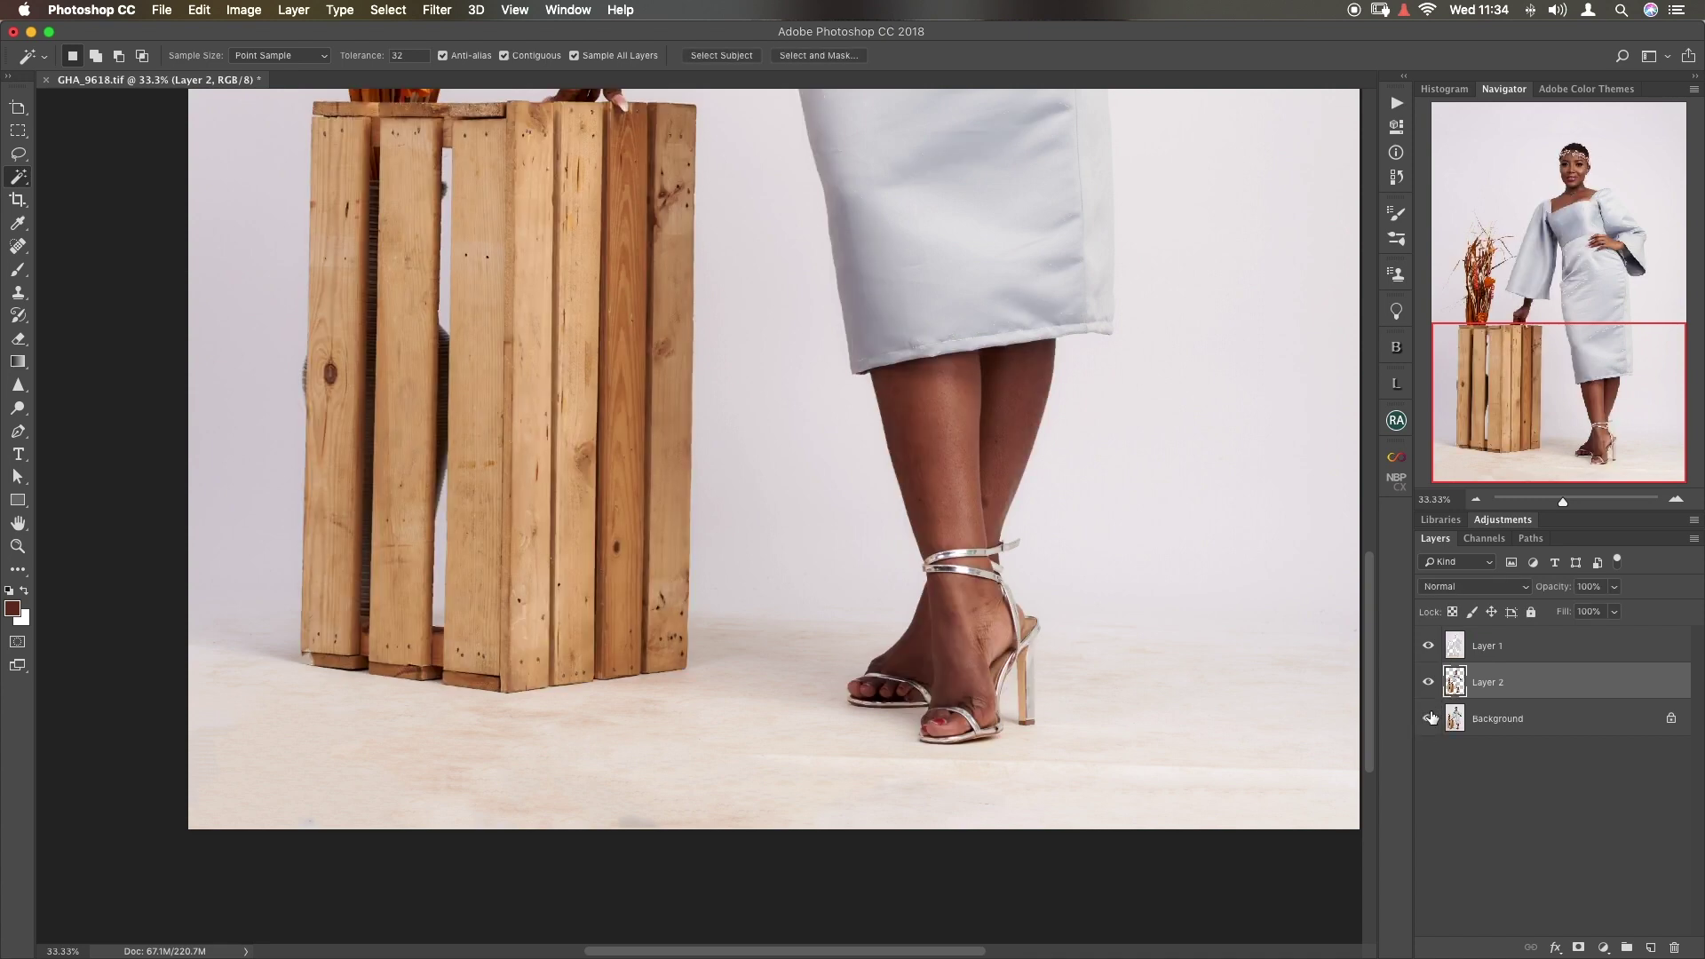
- Move Layer 1 below Layer 2 and rename it Backdrop
left_click_drag(1506, 648, 1492, 680)
double_click(1490, 679)
type("Backdrop")
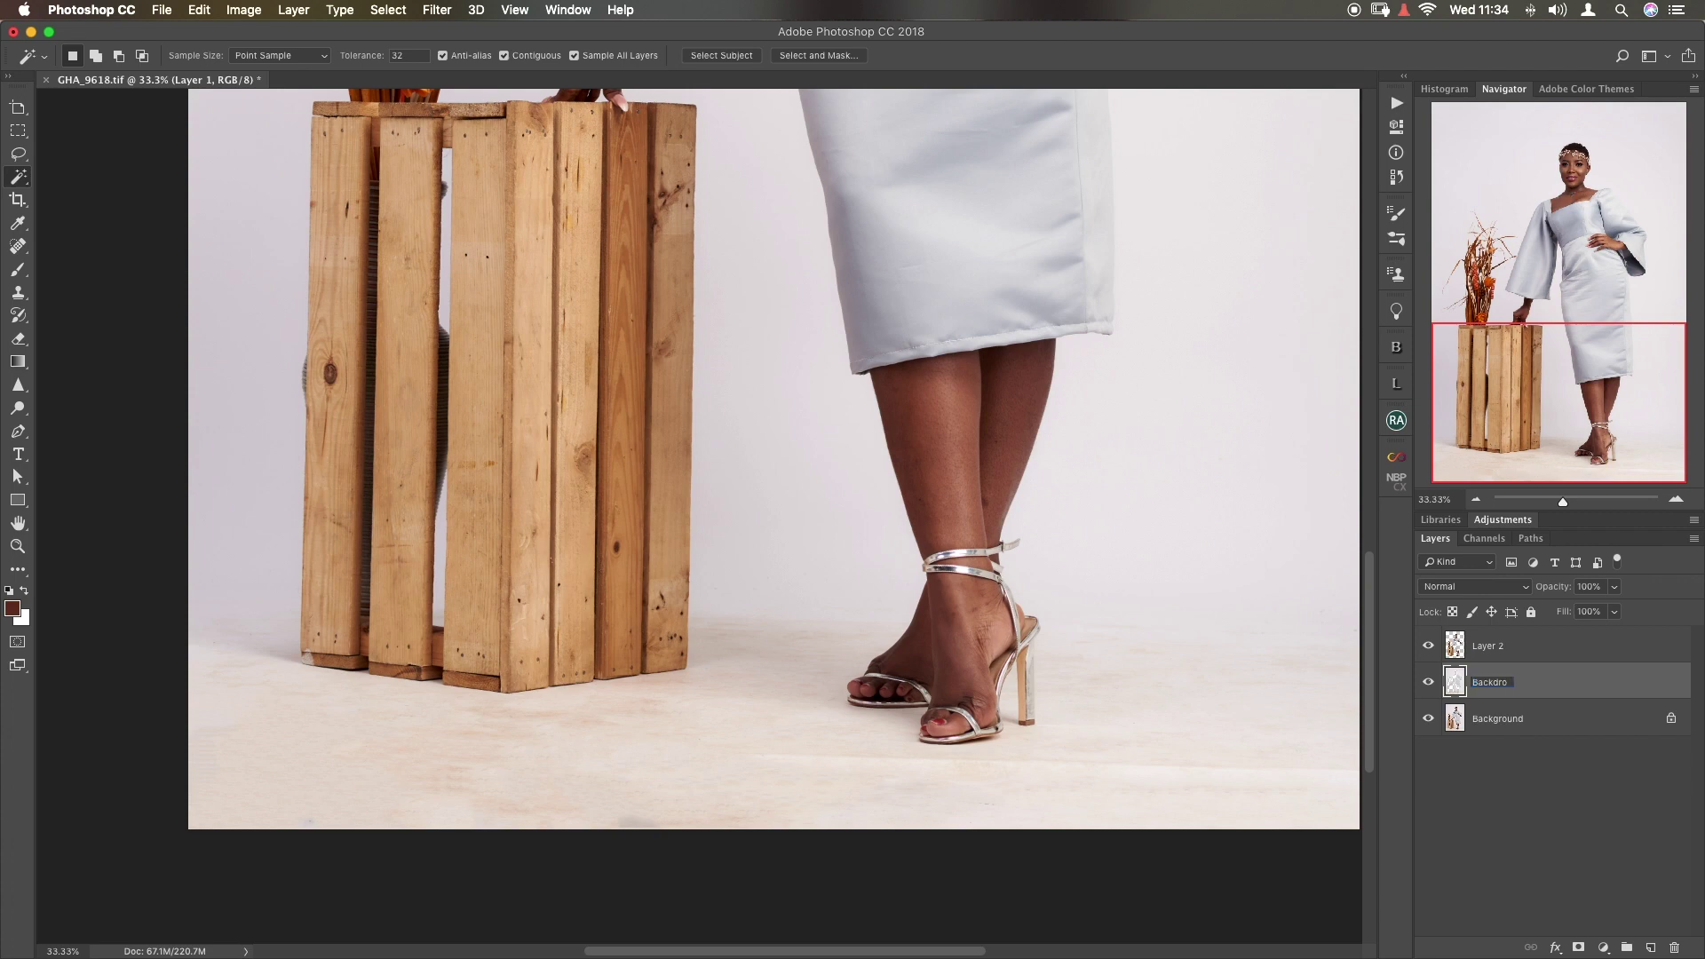
- Rename Layer 2 as subject
double_click(1486, 645)
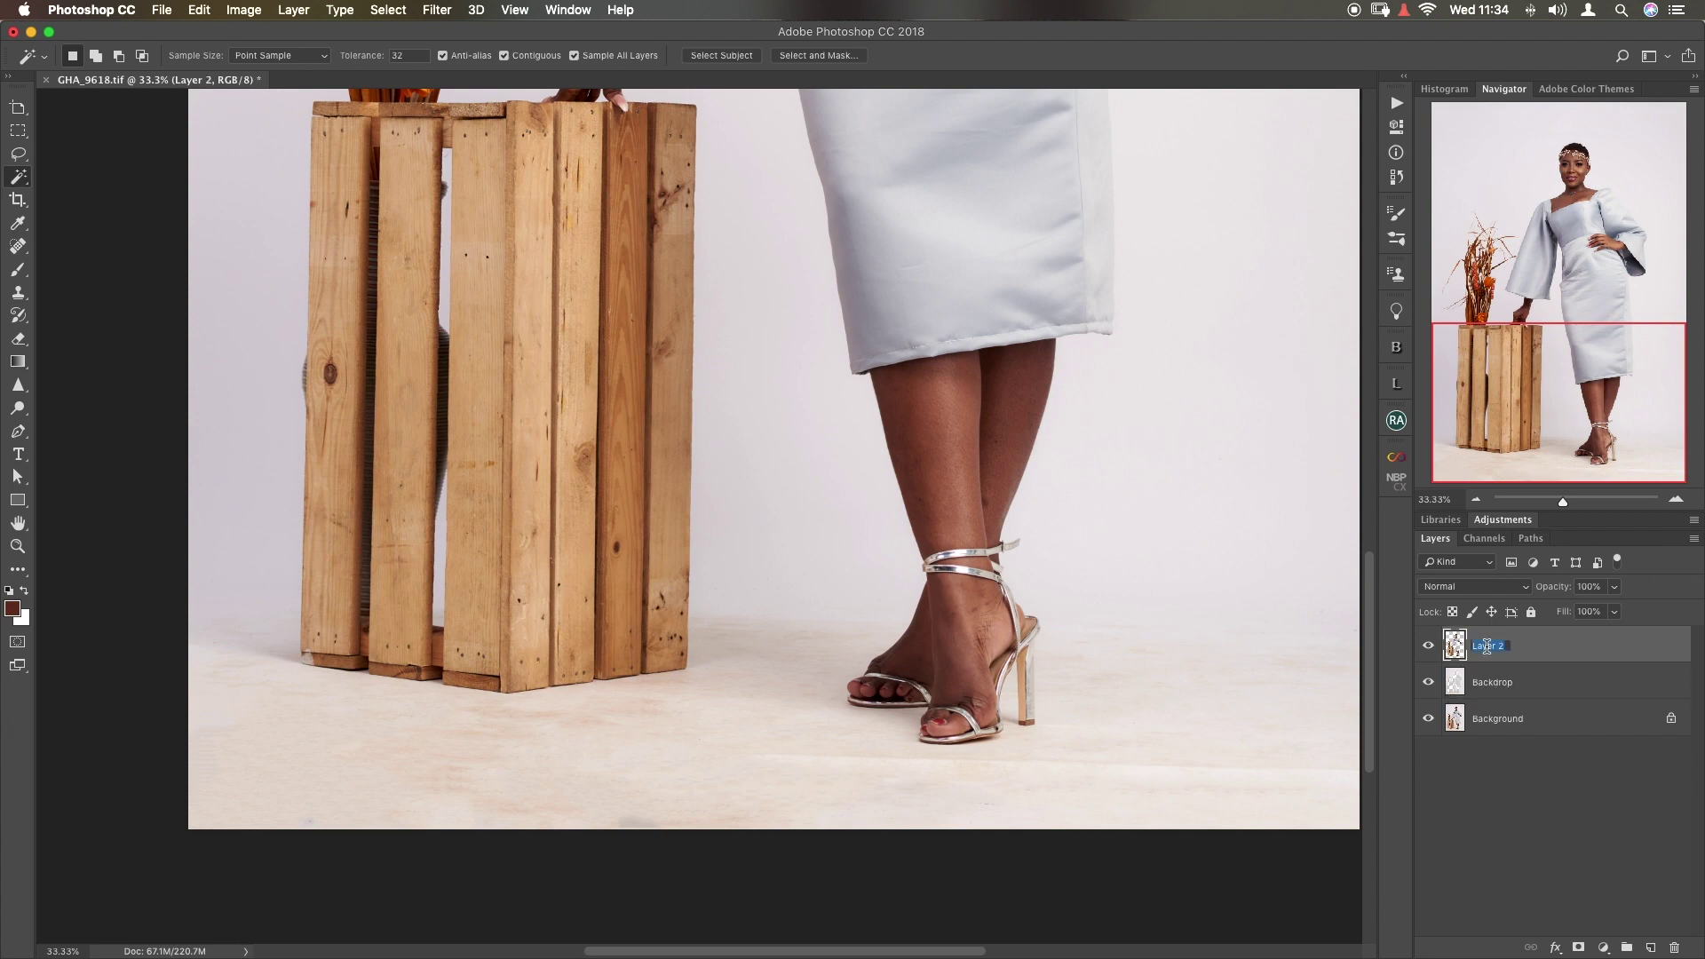
type("S")
key("Return")
- Start a Gaussian Blur on the Backdrop layer and raise its radius to about 30 pixels
left_click(1481, 686)
left_click_drag(1495, 441, 1496, 418)
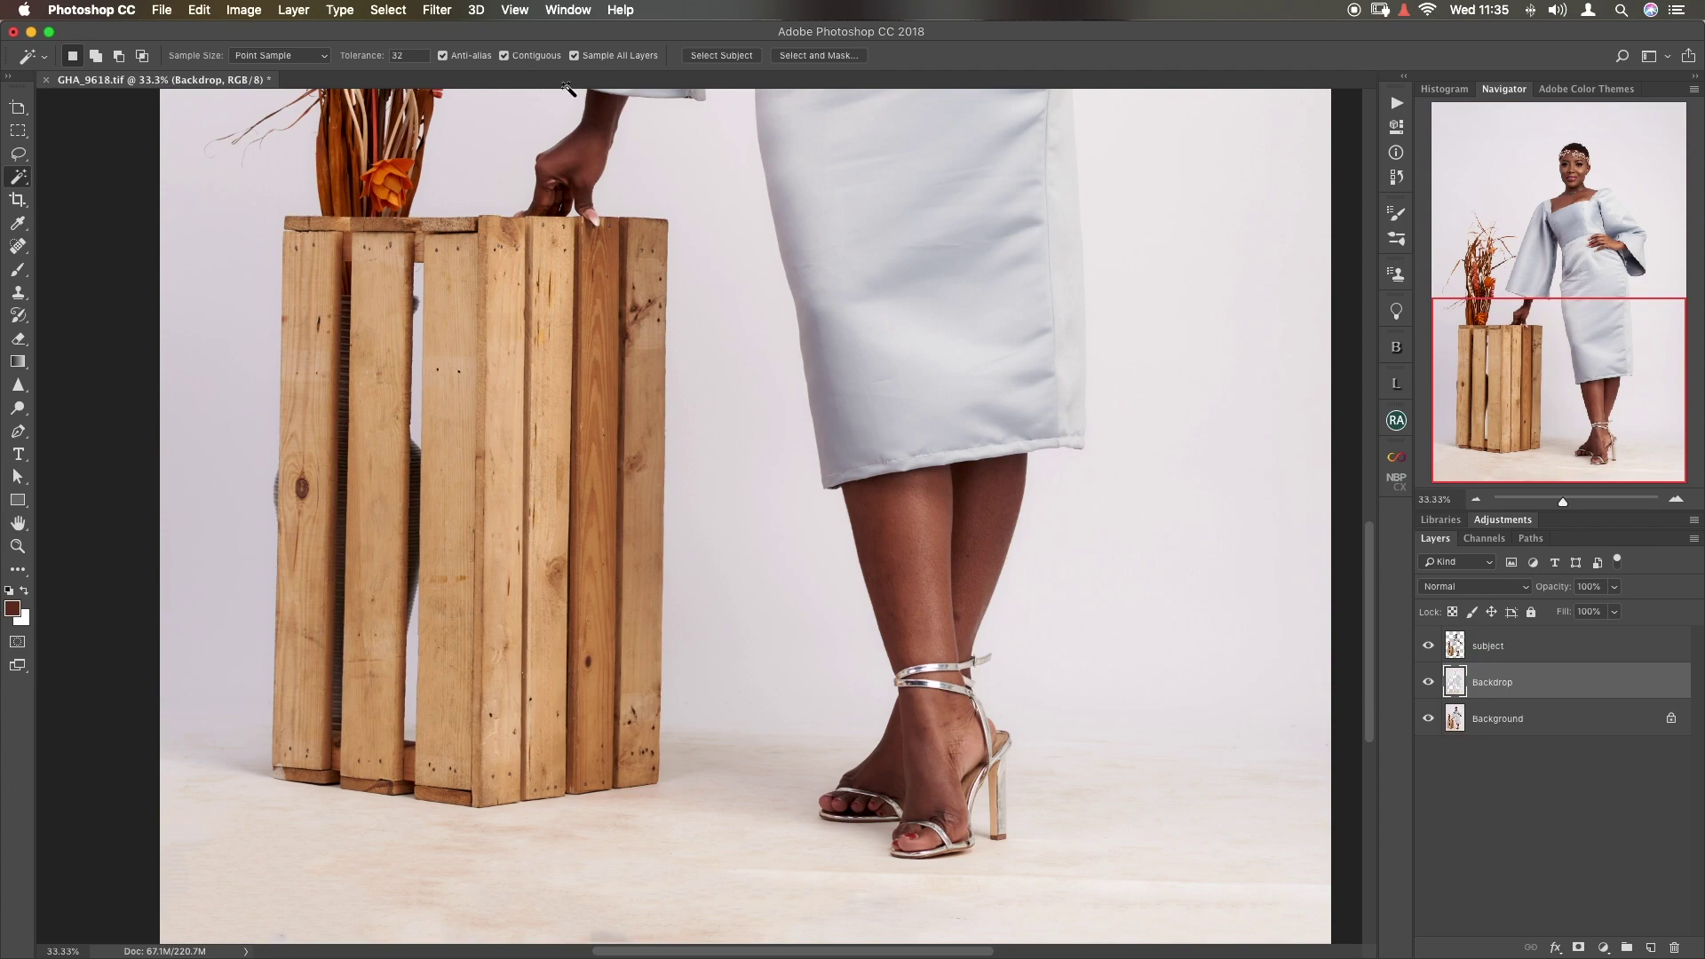
left_click(438, 10)
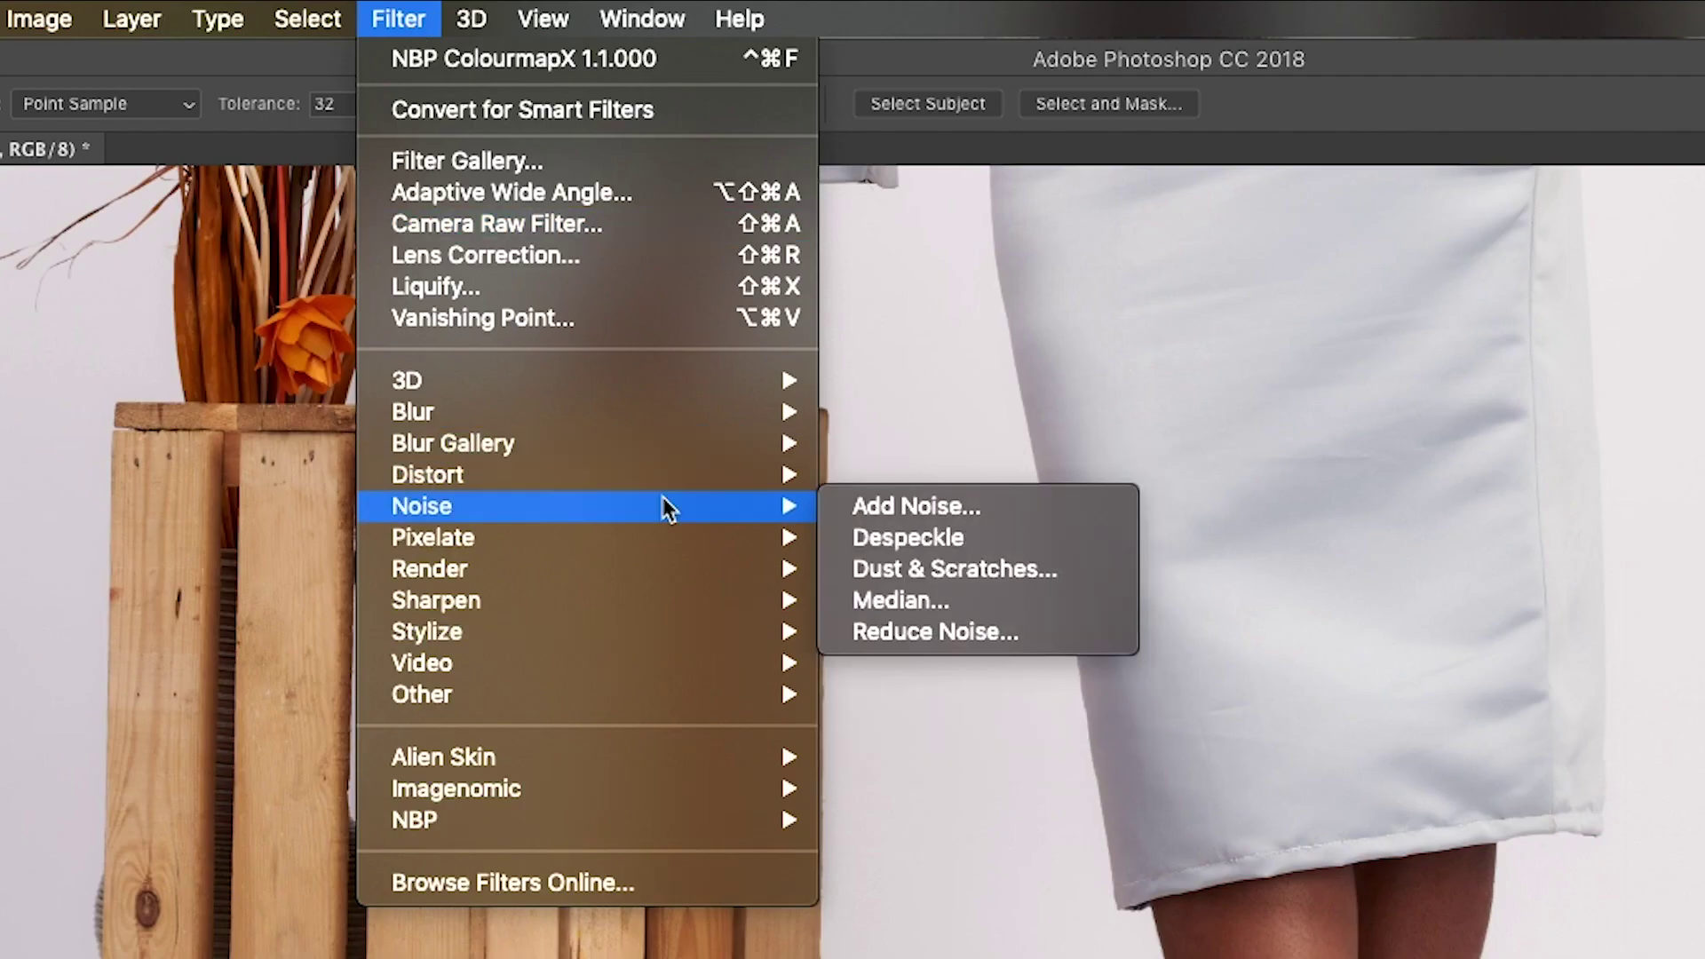
mouse_move(693, 425)
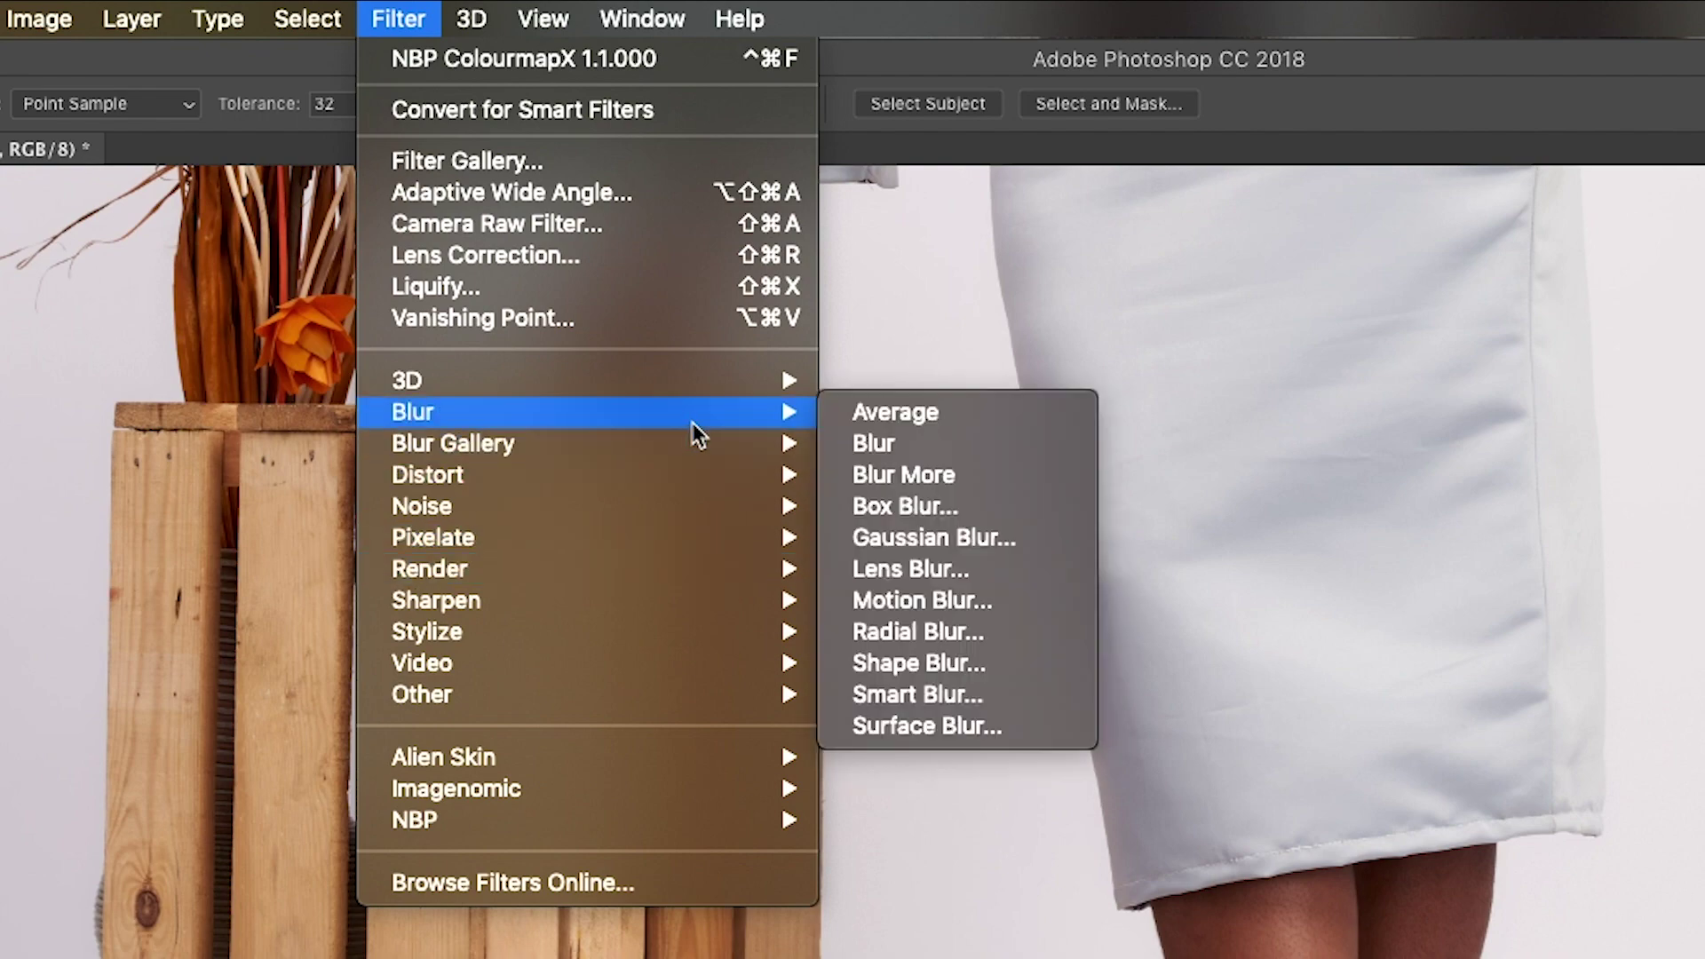
left_click(977, 539)
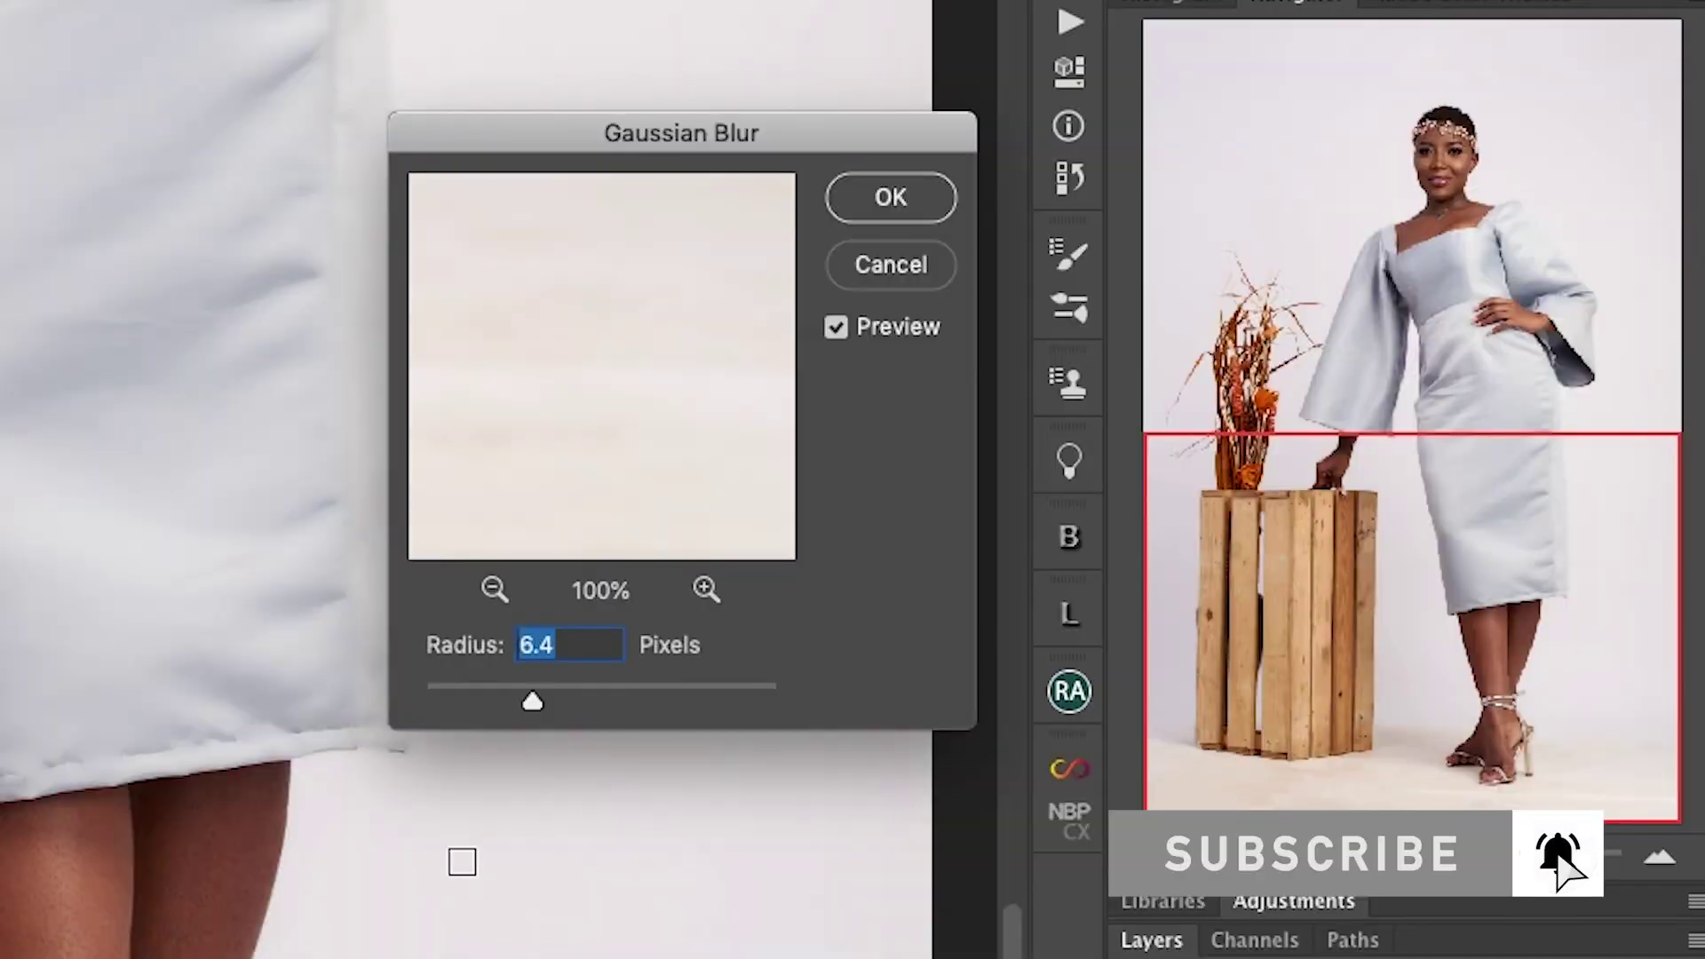
left_click_drag(534, 703, 592, 710)
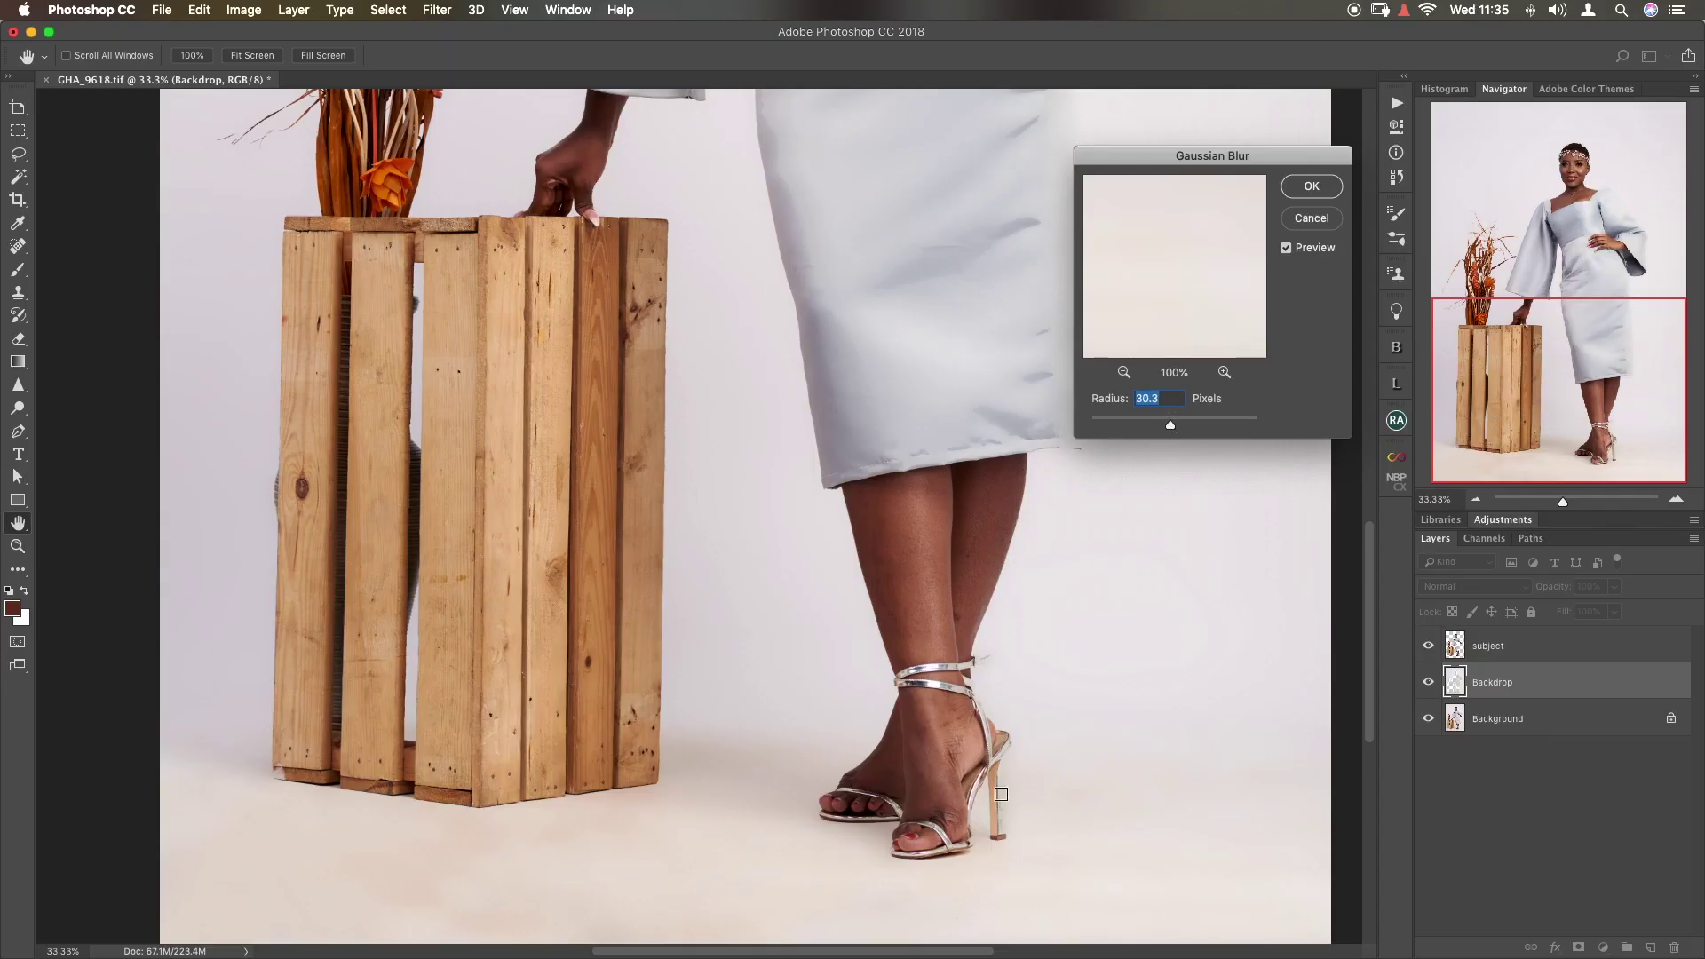
- Try the maximum Gaussian Blur radius of 1000 pixels, and bring it back down to 28.9 pixels
left_click(1170, 426)
left_click_drag(1170, 426, 1172, 425)
left_click_drag(1175, 428, 1298, 439)
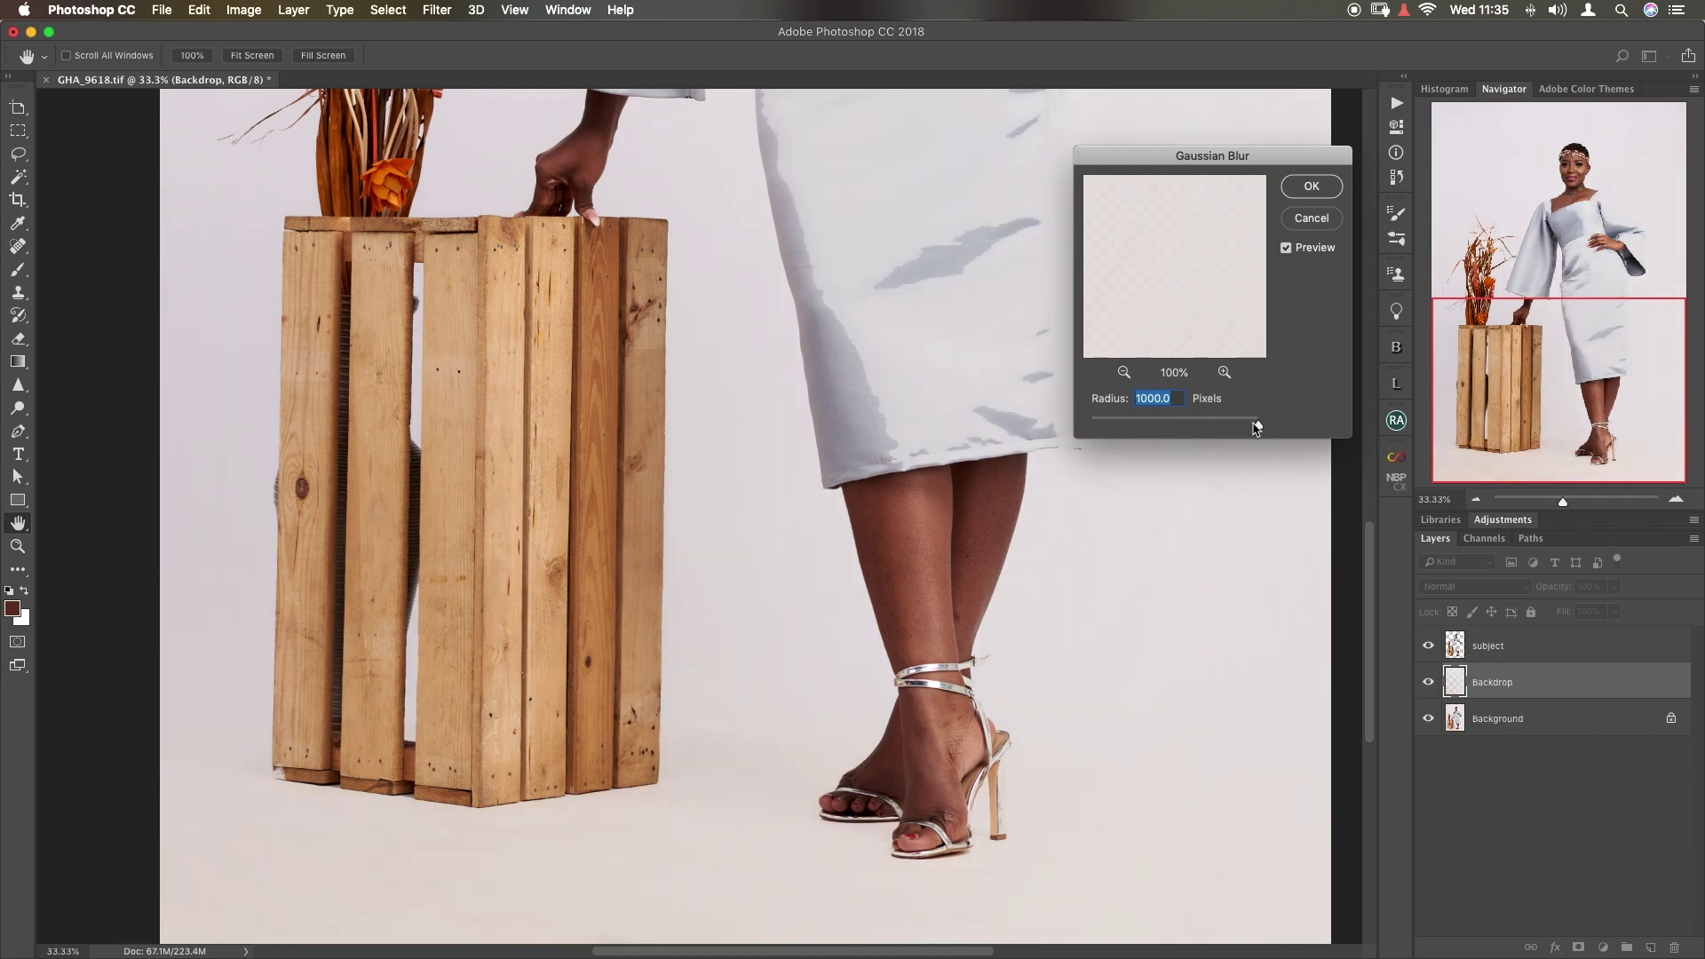
left_click_drag(1255, 428, 1170, 439)
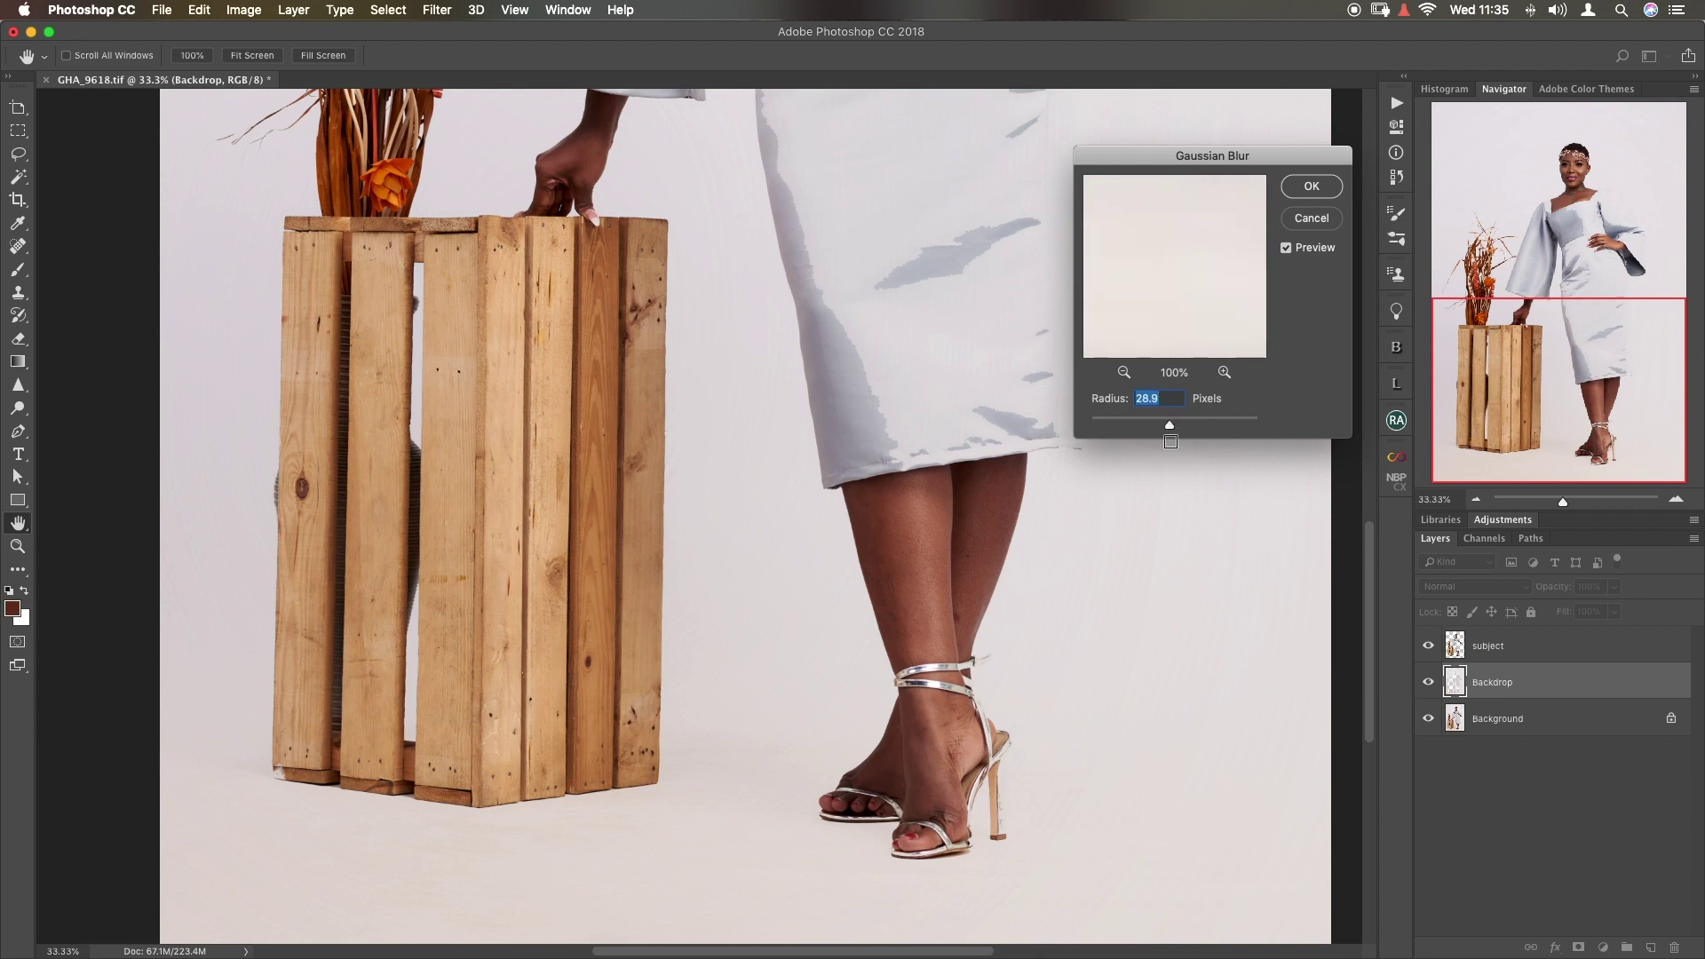
- Set the Gaussian Blur radius to 37.4 pixels, check the floor around the shoes and crate, and apply the blur
left_click_drag(1173, 432, 1177, 435)
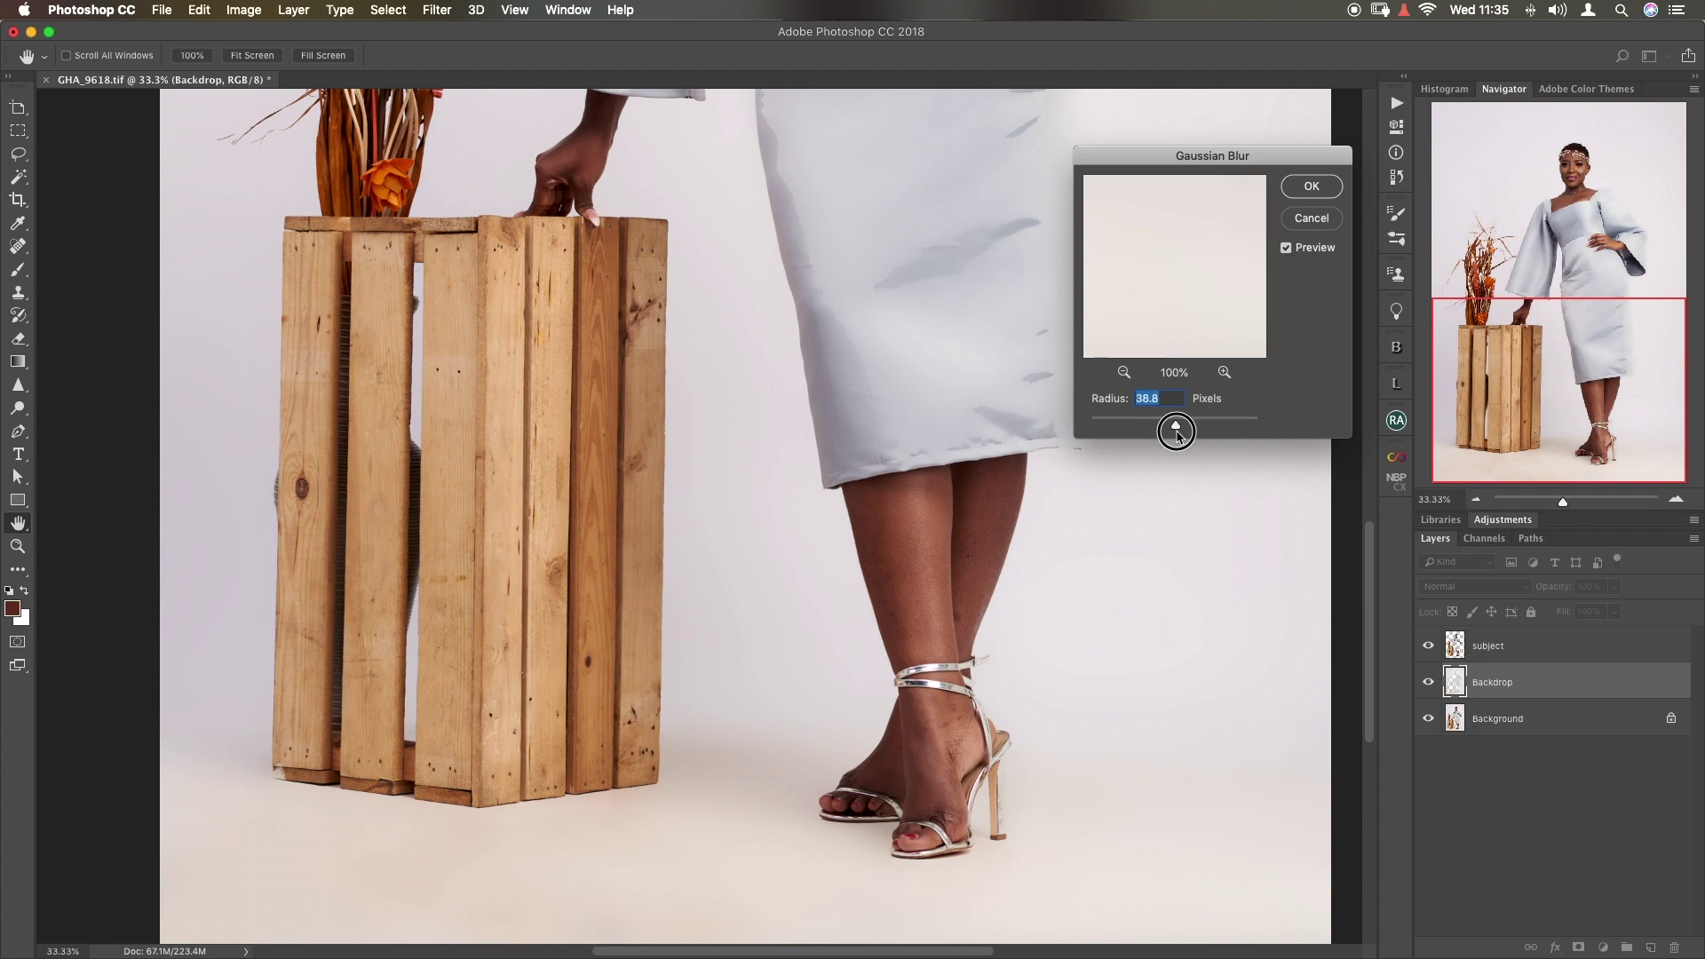
left_click_drag(1177, 435, 1176, 437)
scroll(1021, 645, "down", 5)
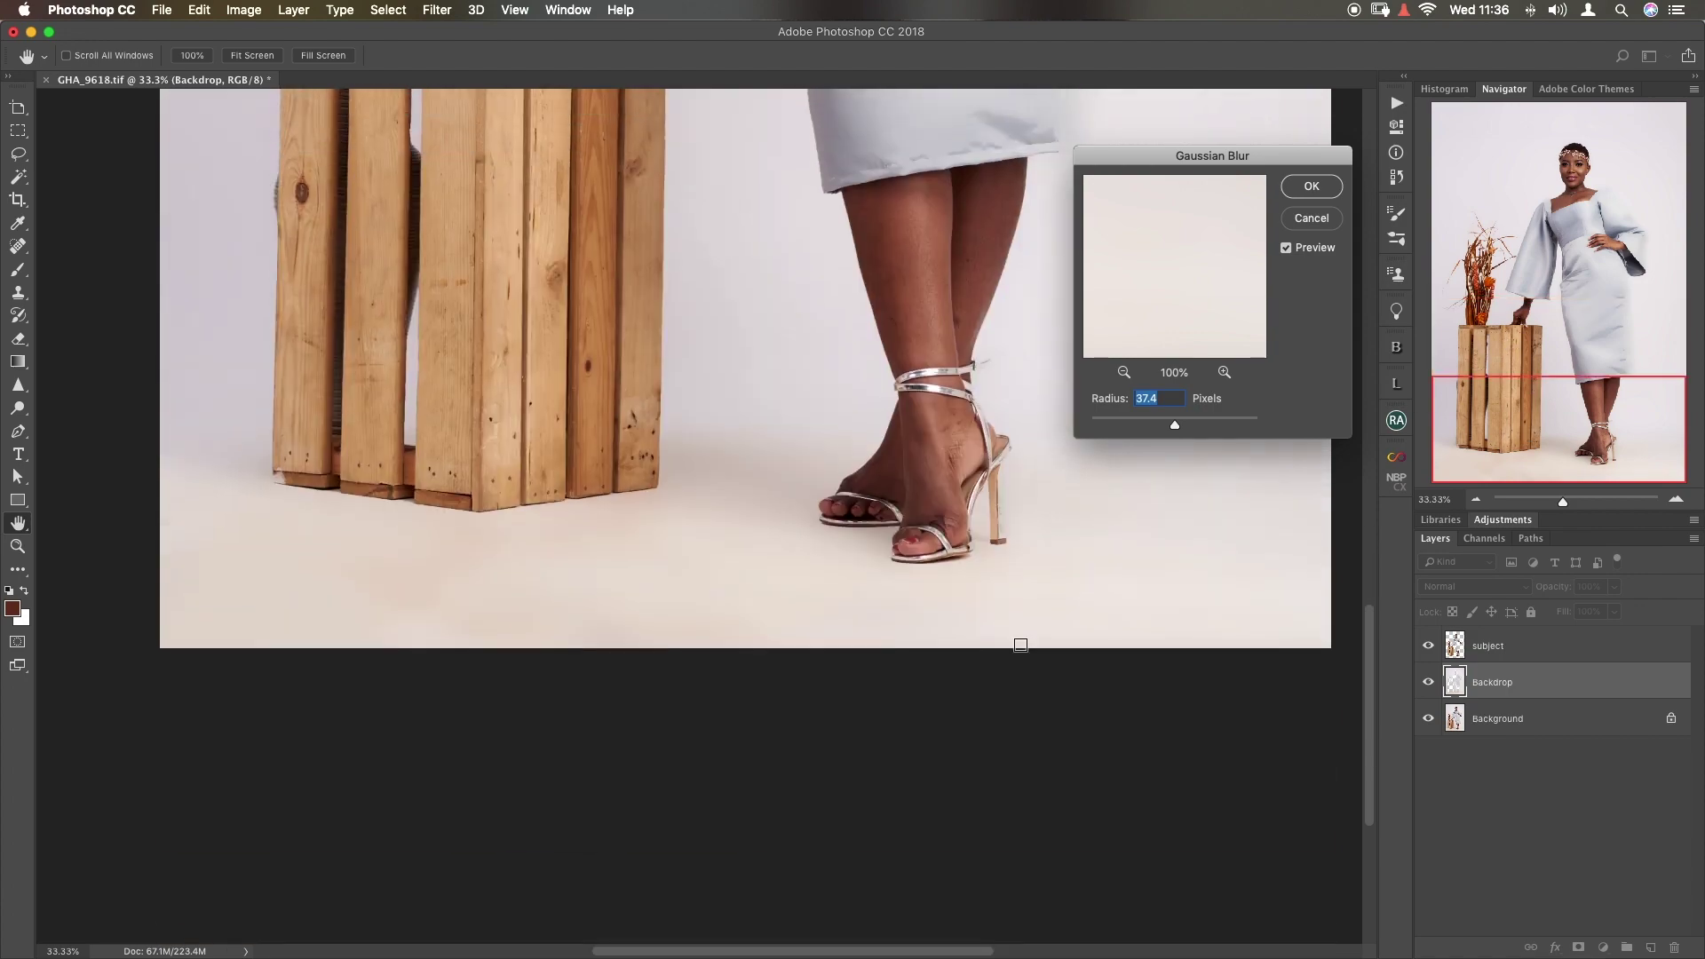
scroll(811, 639, "right", 3)
scroll(811, 639, "down", 2)
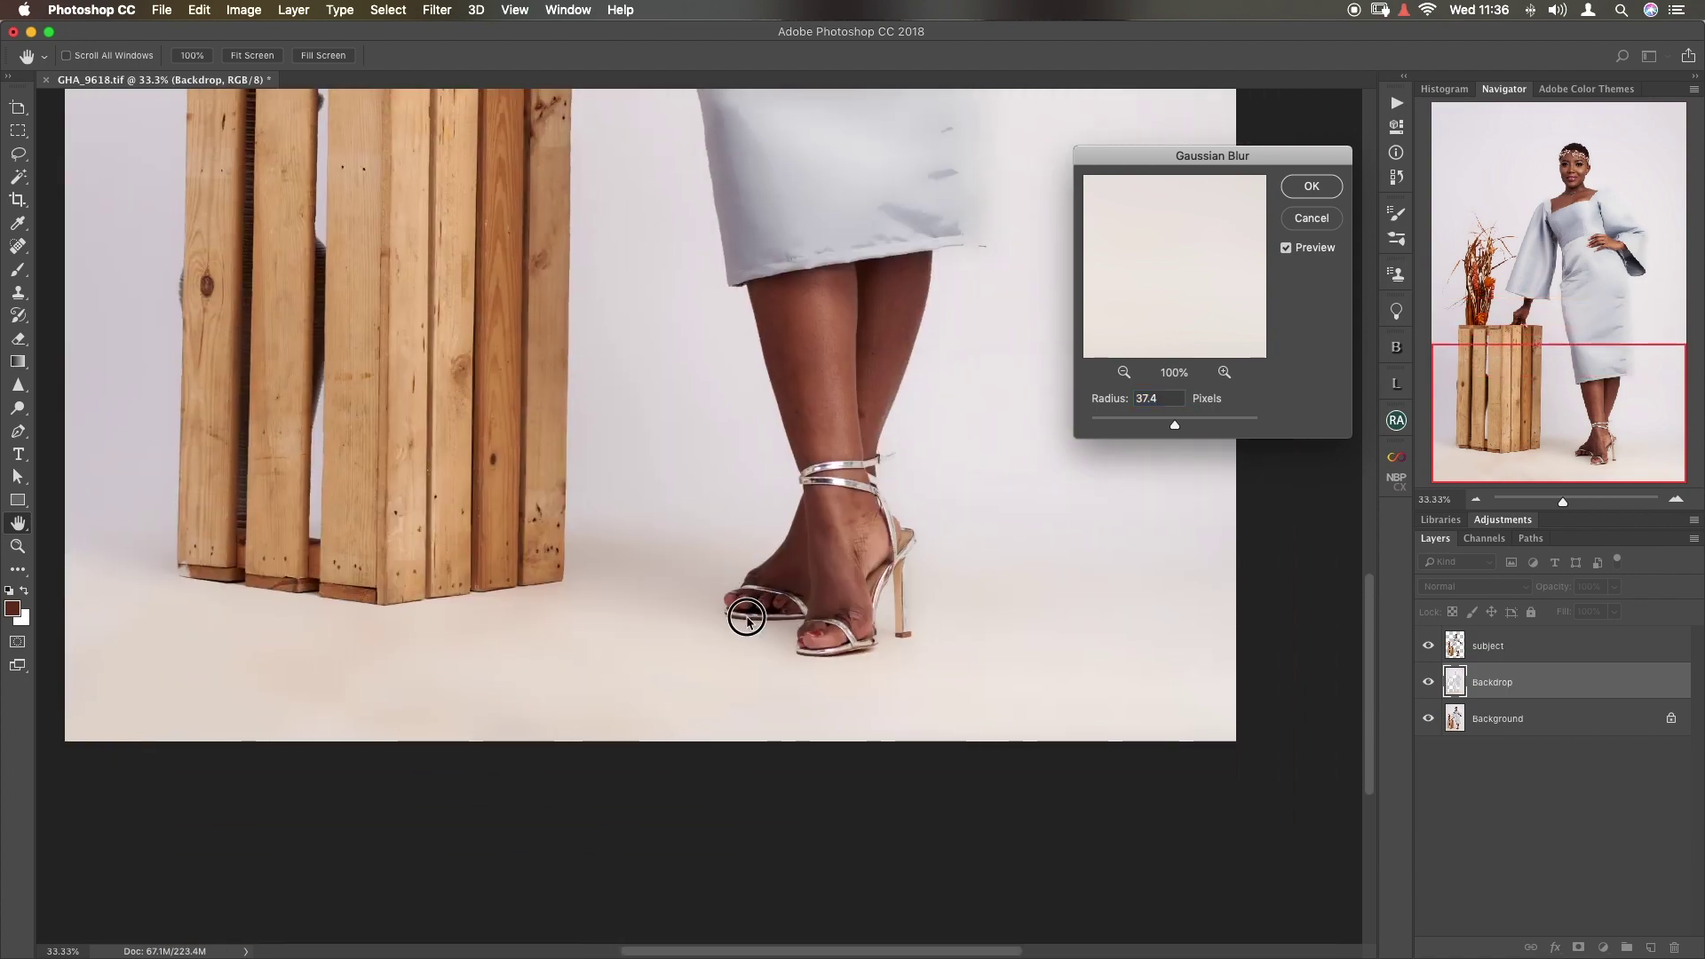
scroll(835, 720, "up", 4)
scroll(835, 719, "left", 3)
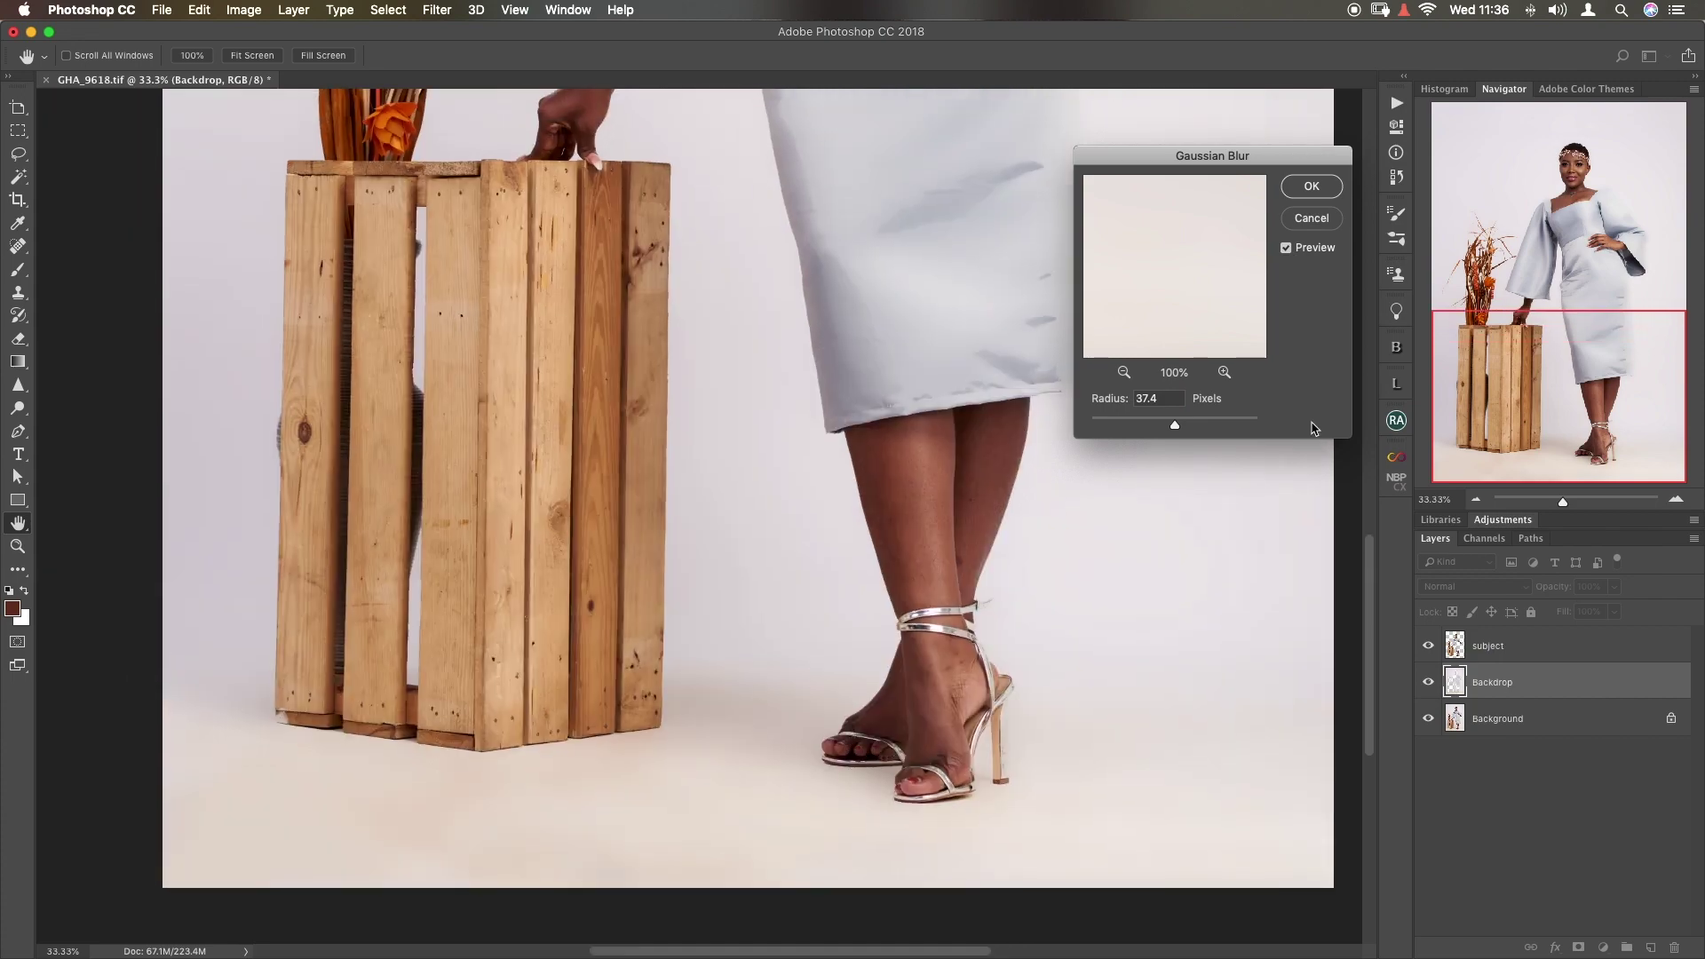
left_click(1312, 189)
- Check the blurred dress edges and add a white layer mask to the Backdrop layer
left_click_drag(1509, 391, 1560, 293)
key("w")
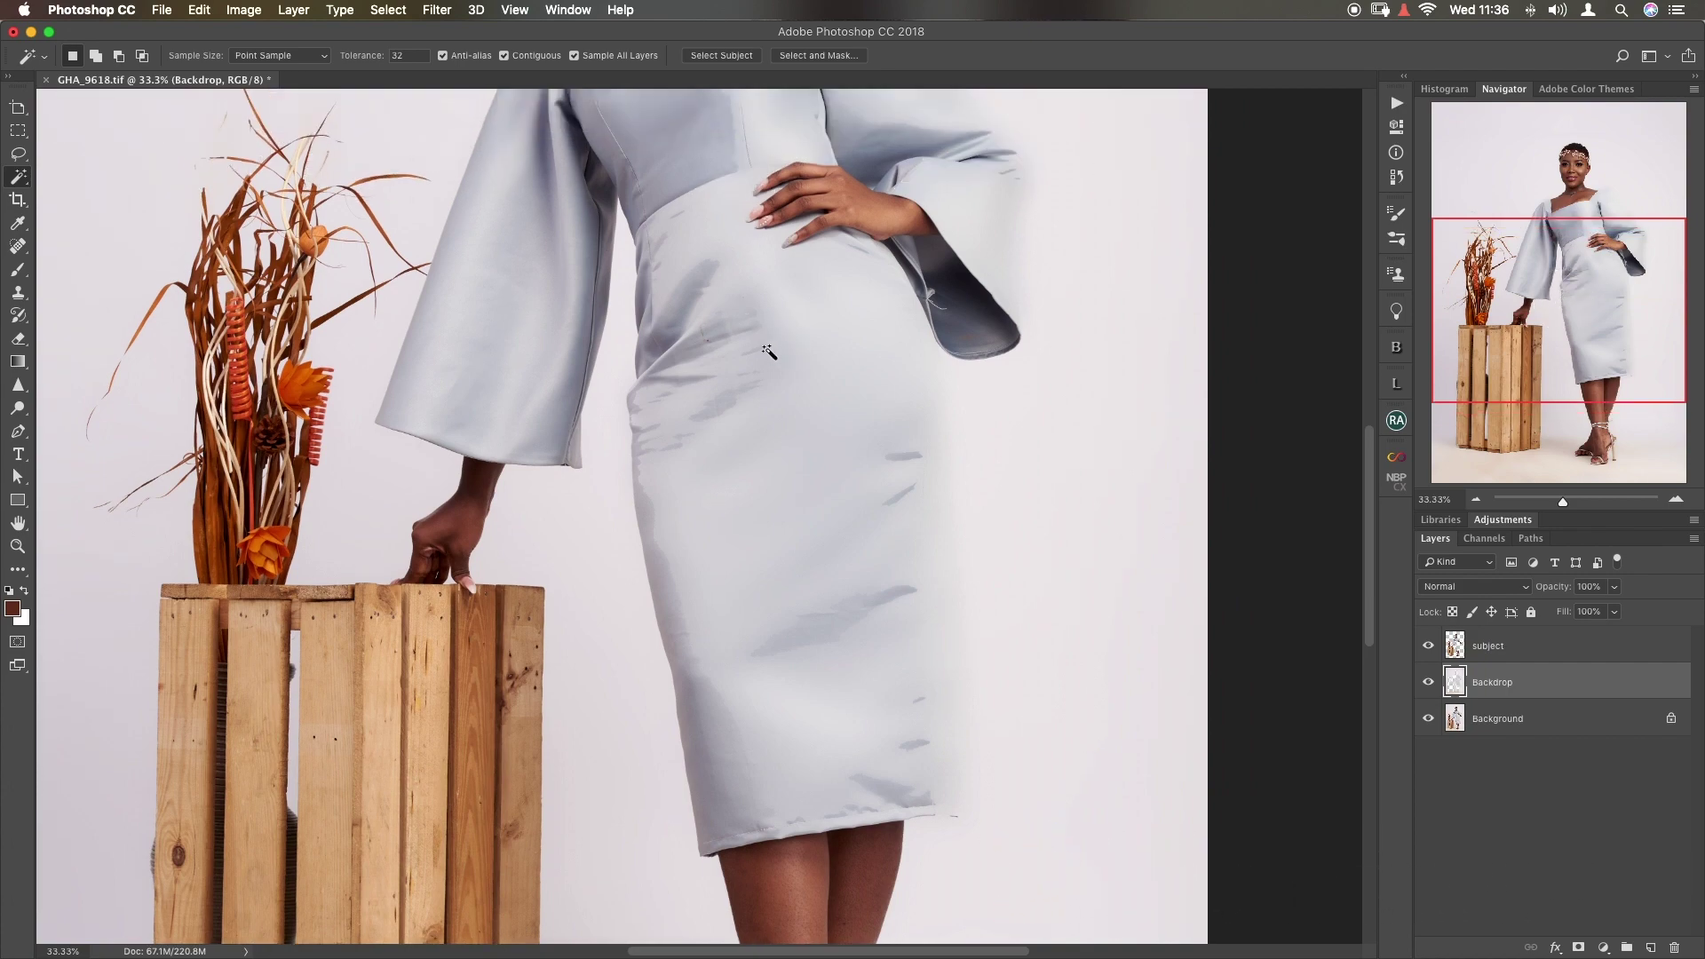
left_click_drag(1545, 356, 1525, 506)
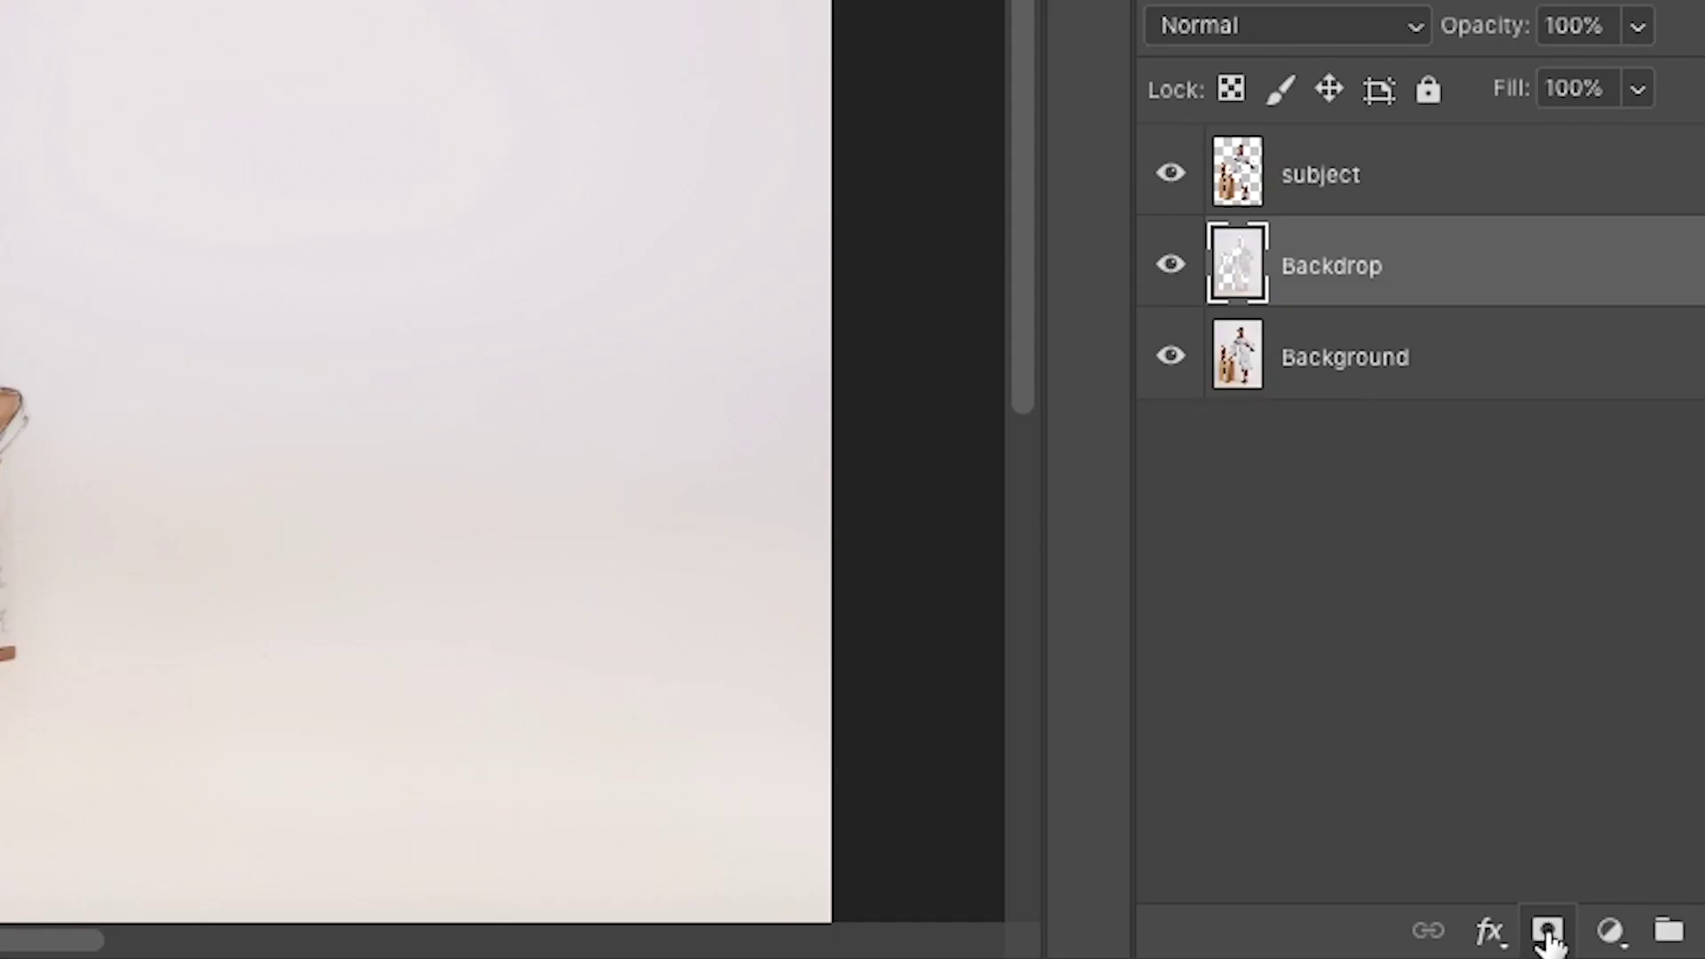
left_click(1547, 932)
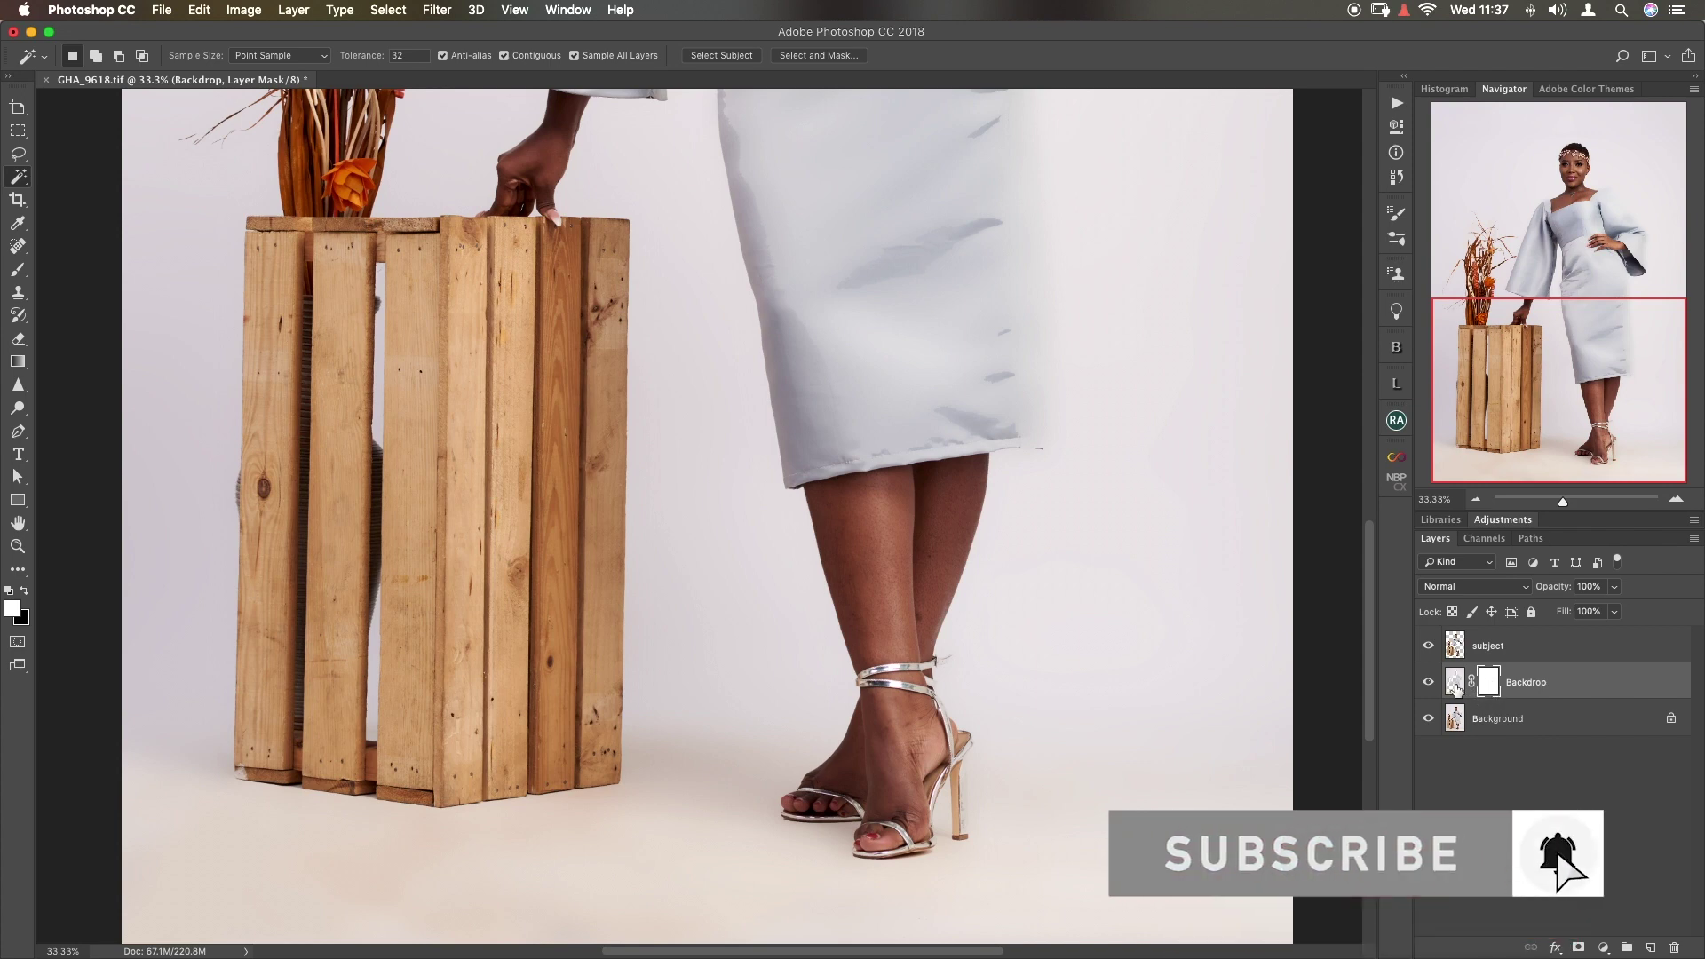
left_click_drag(1562, 422, 1584, 418)
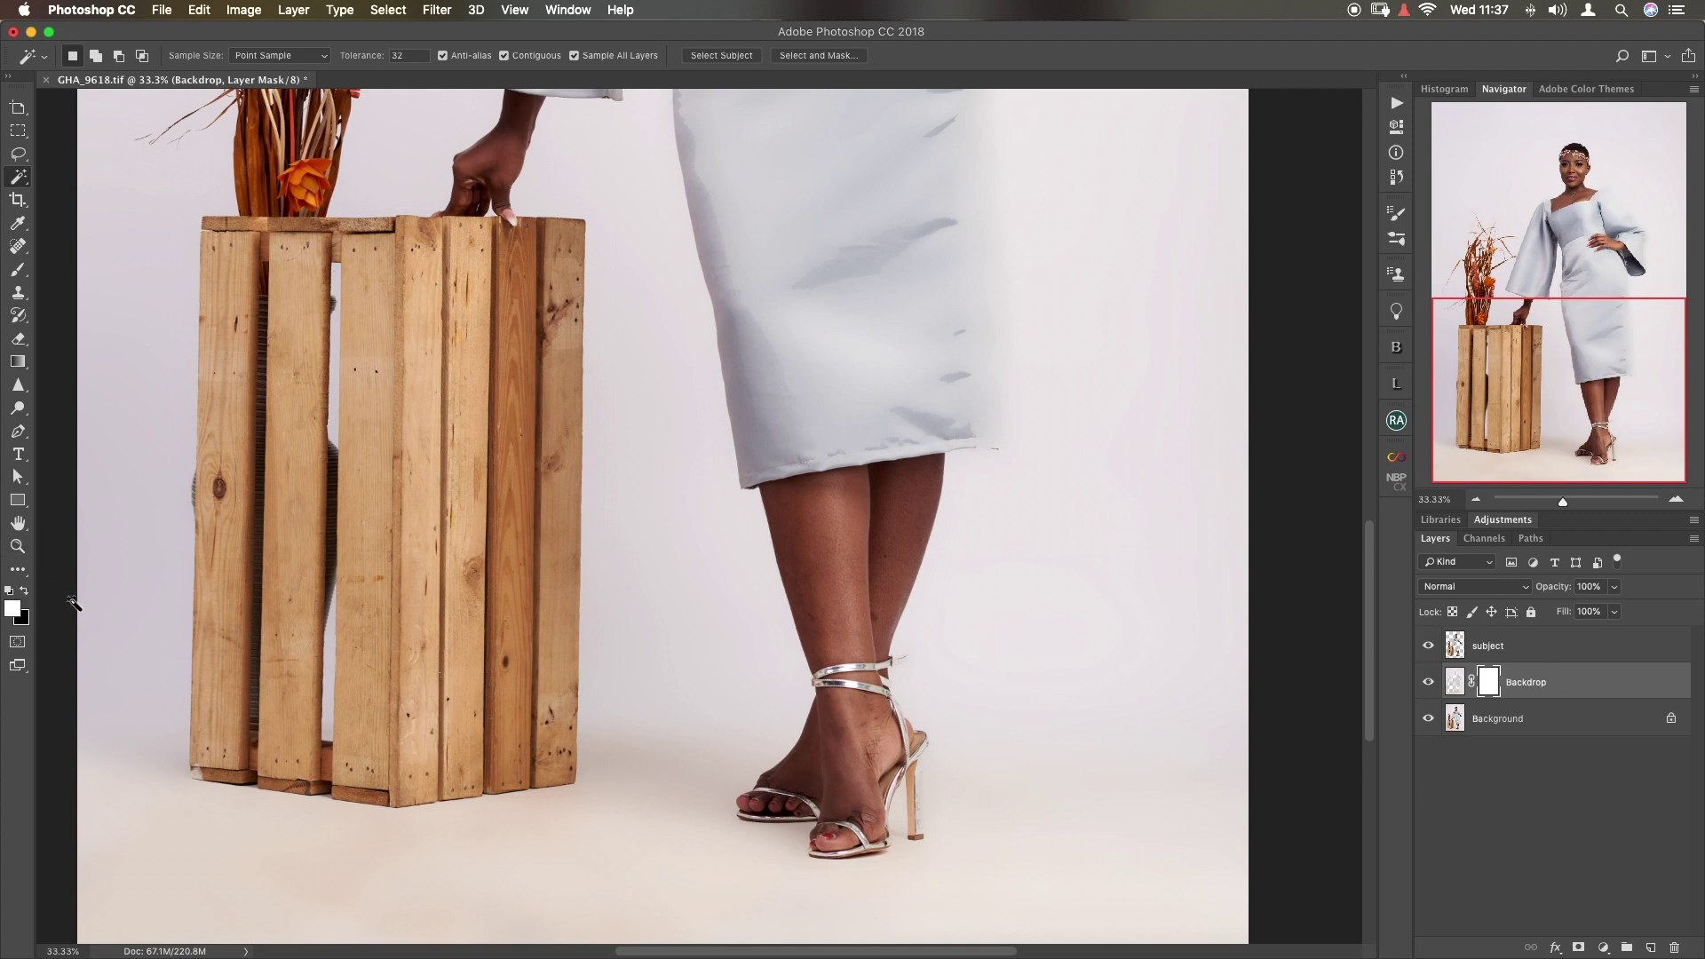
- Ready a black brush at 20% flow for the Backdrop mask and toggle the Background layer's visibility to inspect the edges around the shoes
key("b")
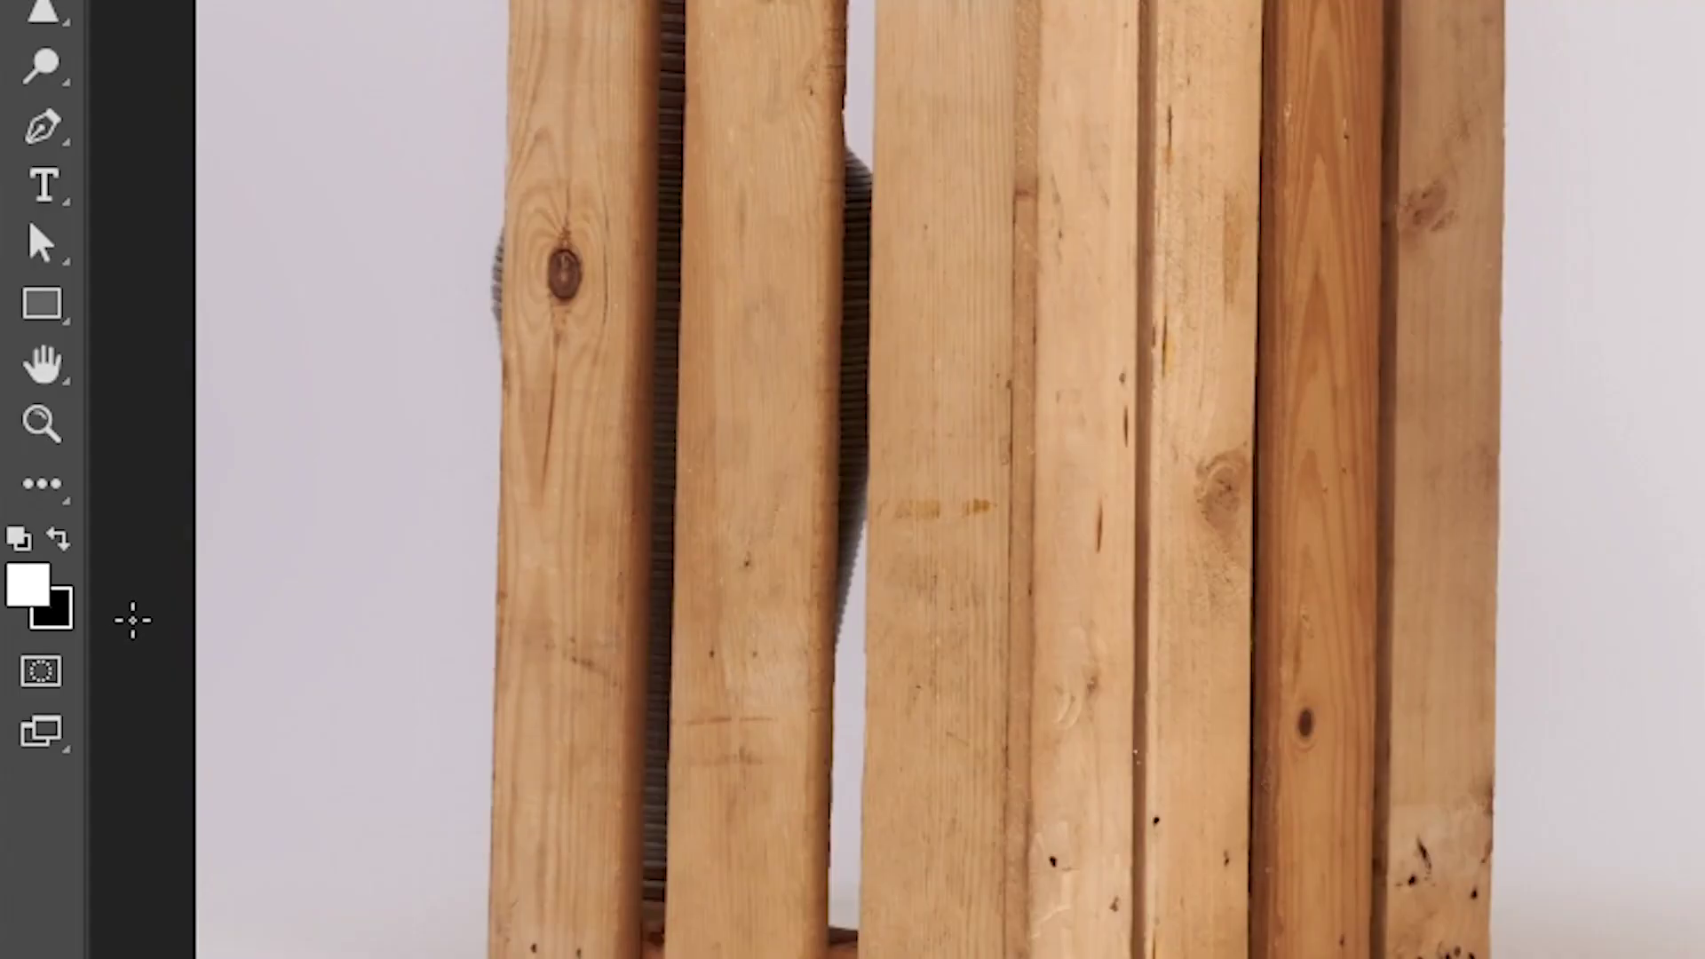
key("x")
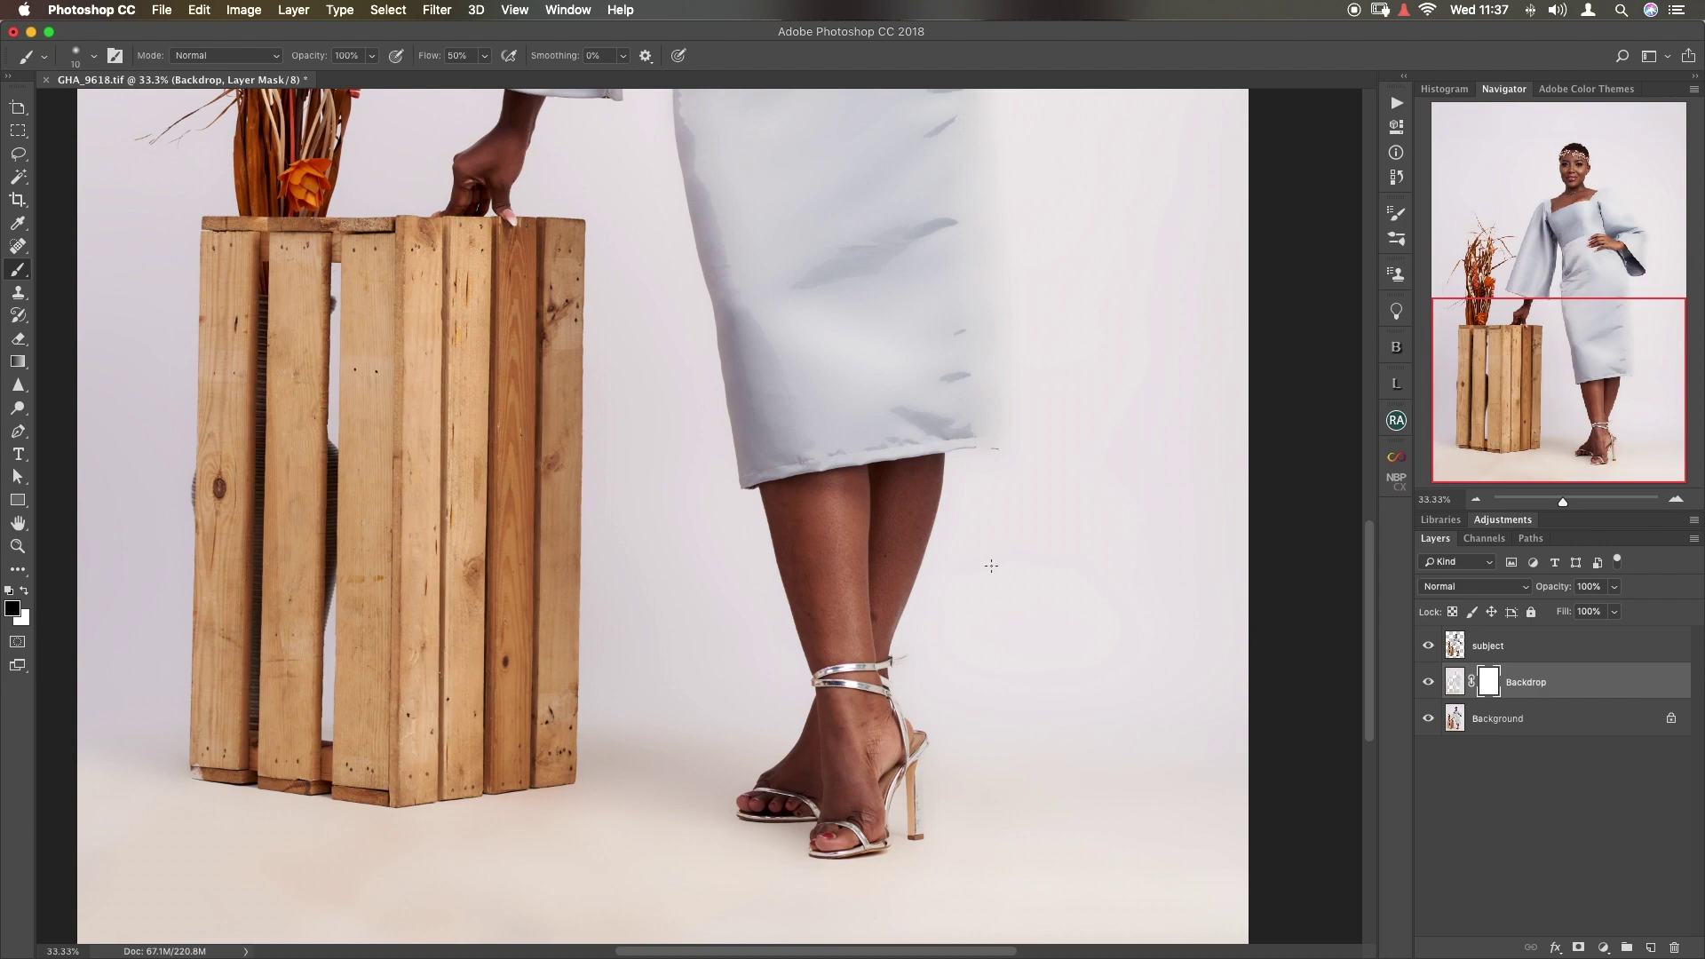
key("super+equal")
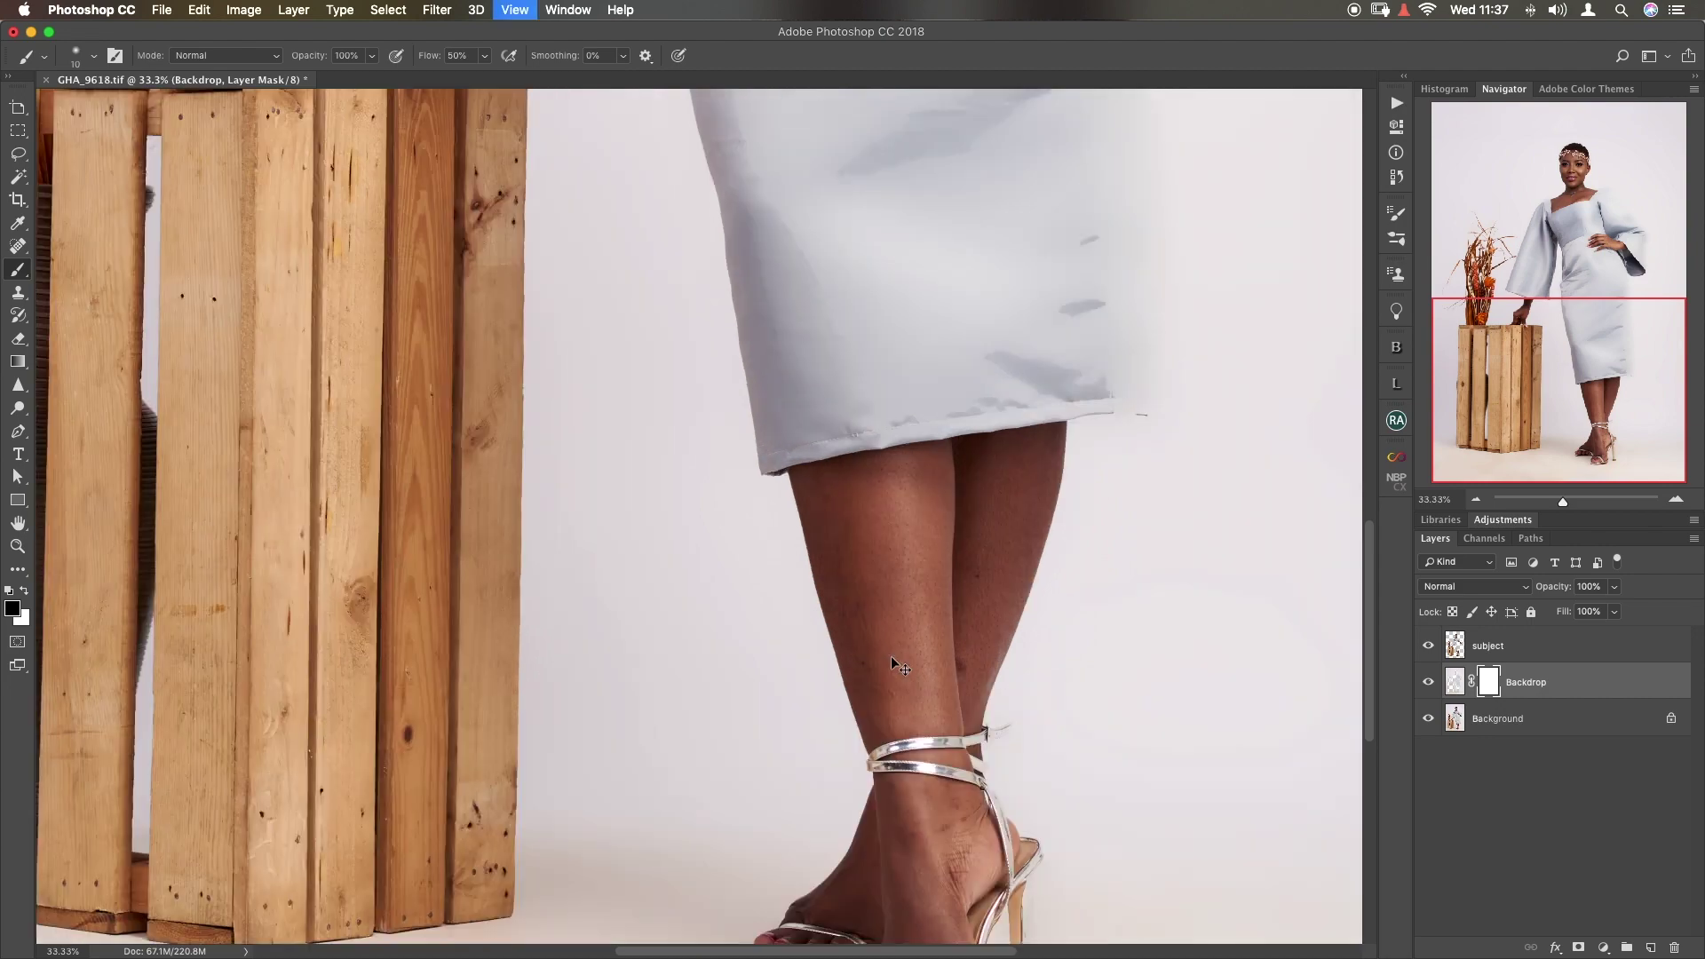
key("super+equal")
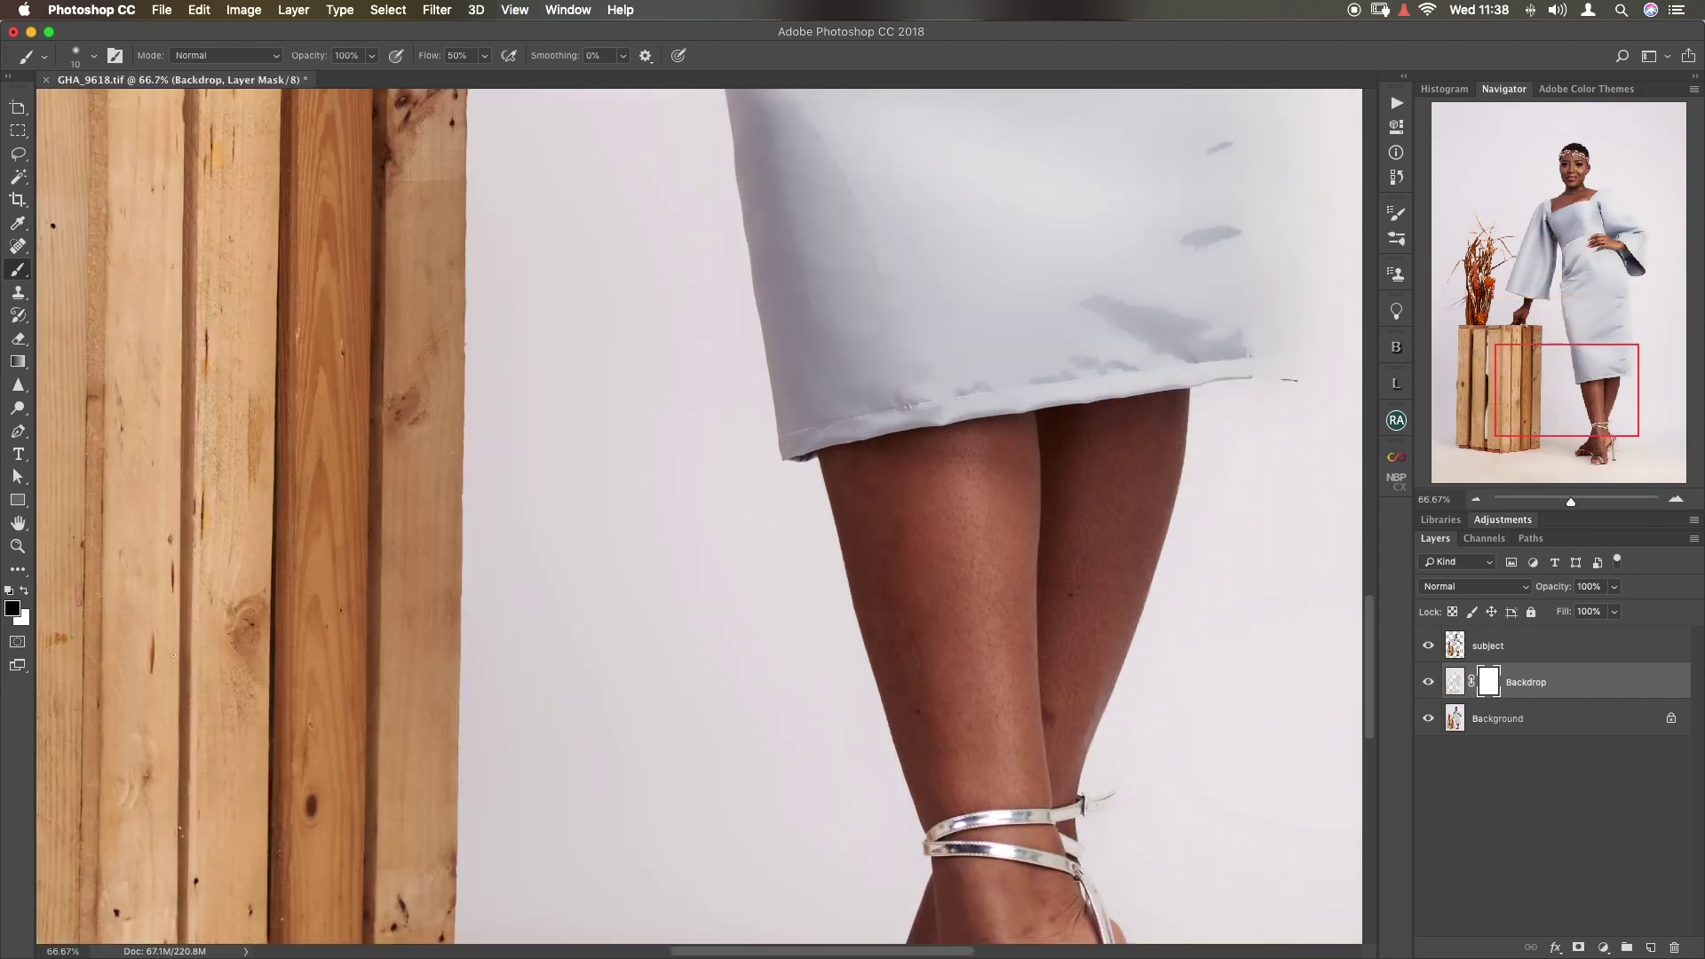
scroll(843, 624, "down", 10)
scroll(654, 498, "right", 4)
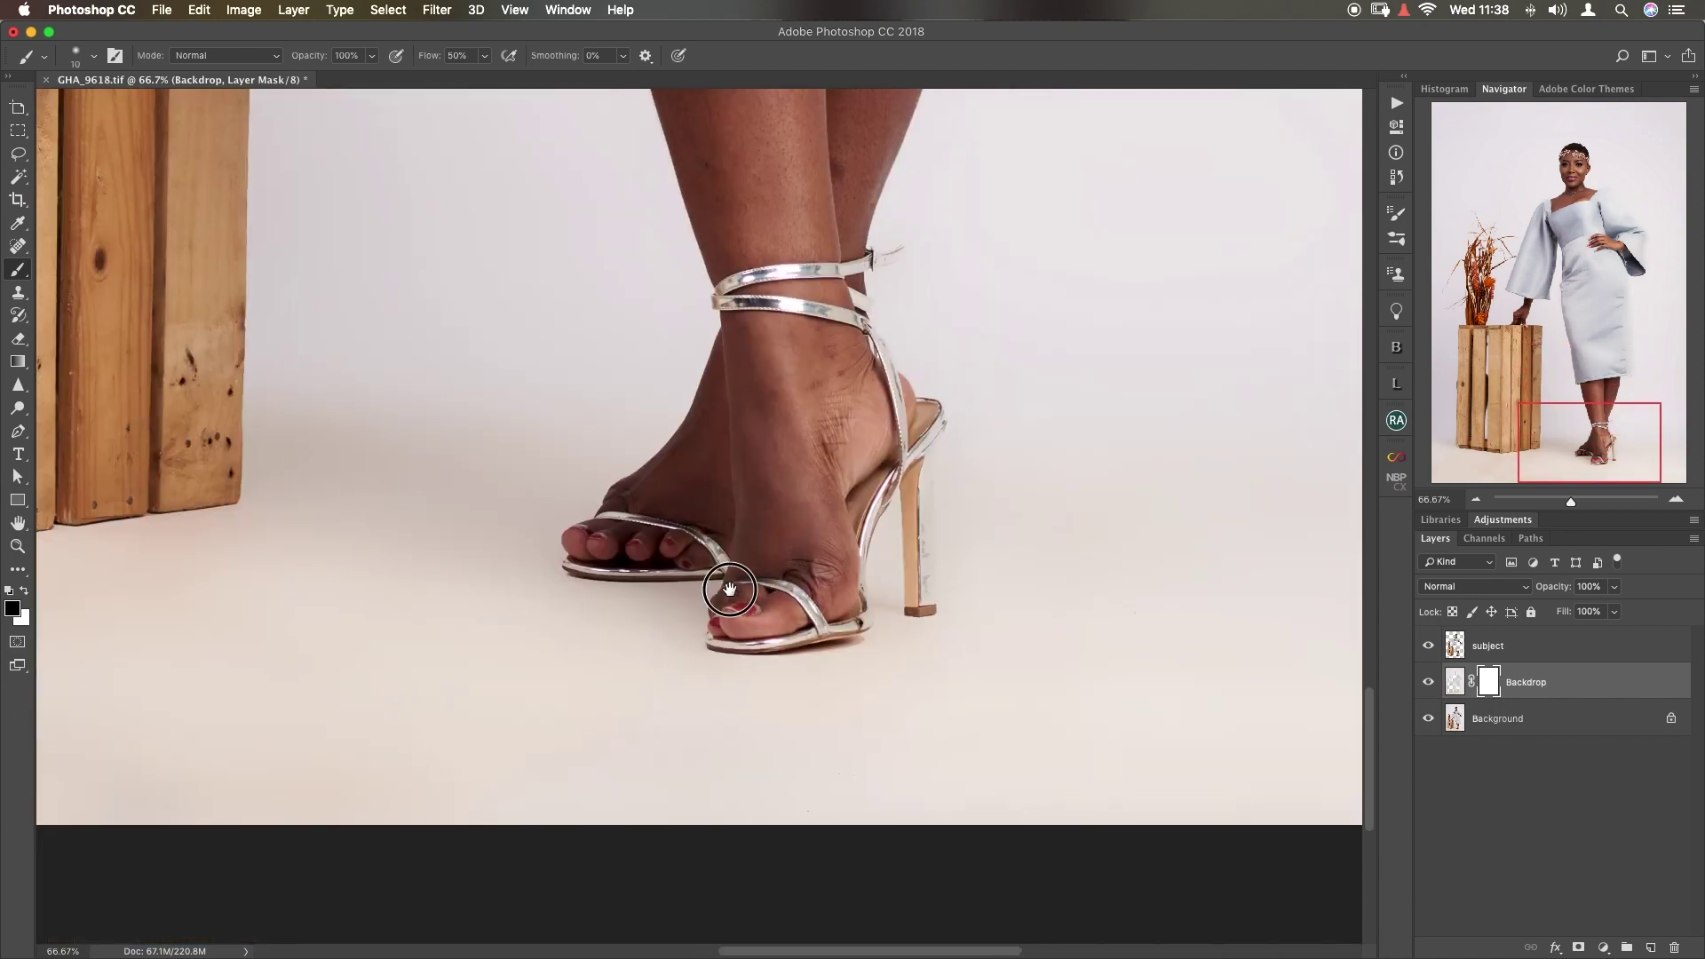
left_click_drag(729, 589, 750, 650)
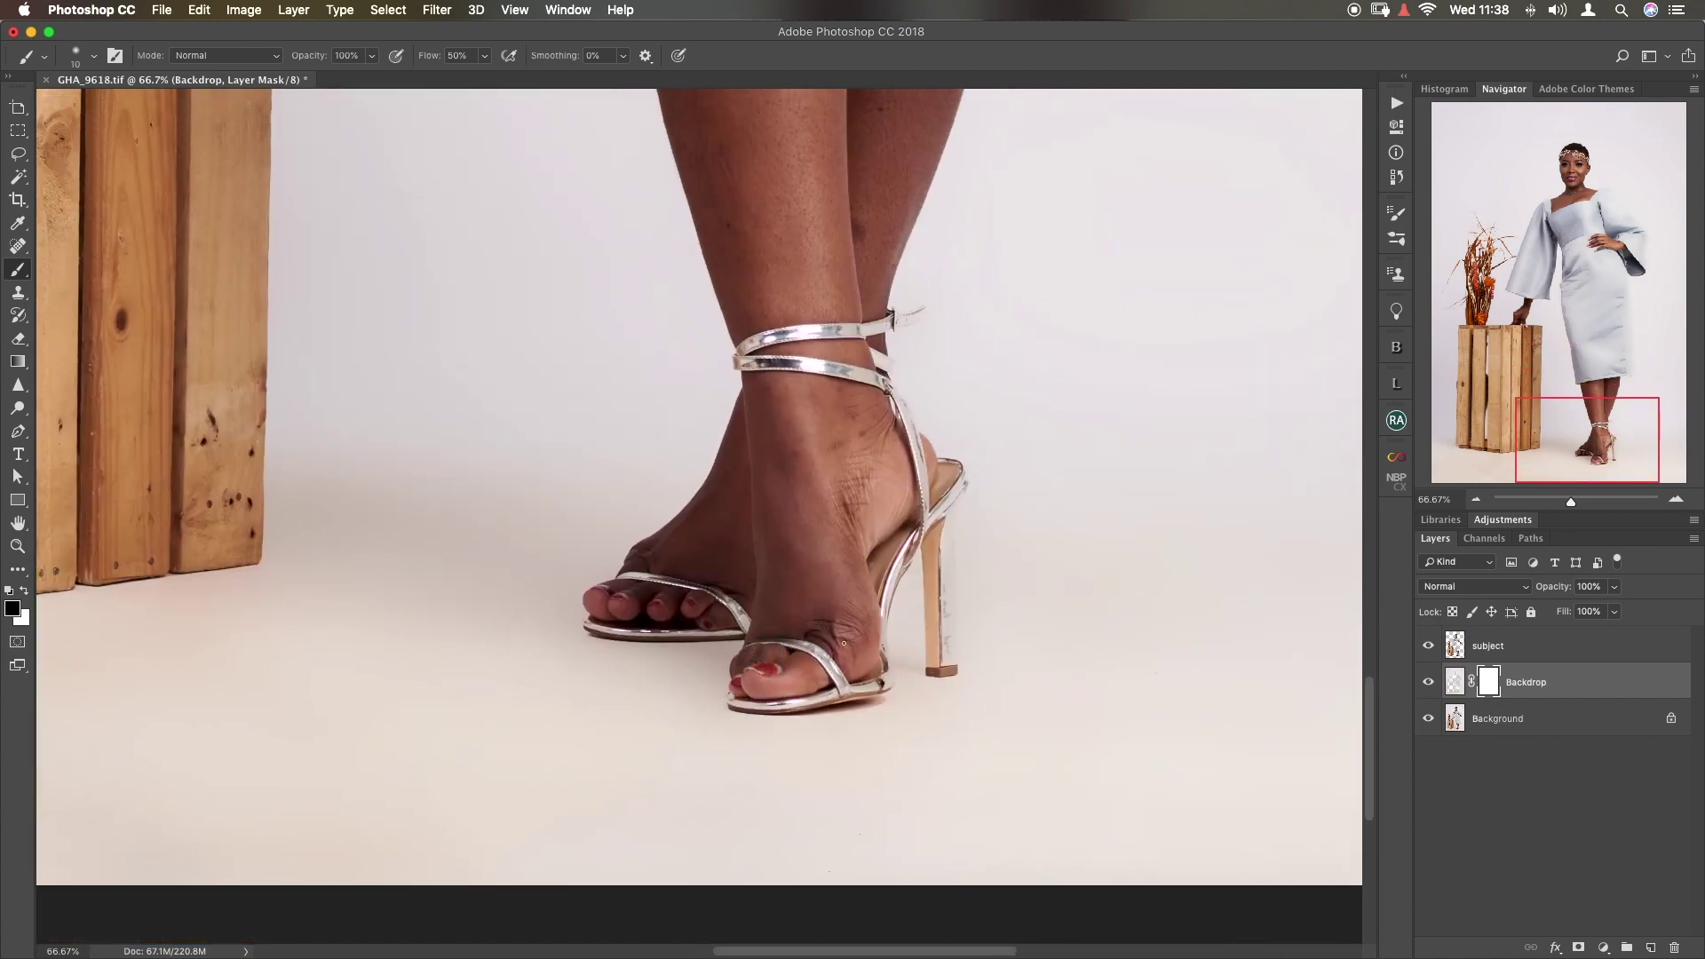
left_click(1429, 720)
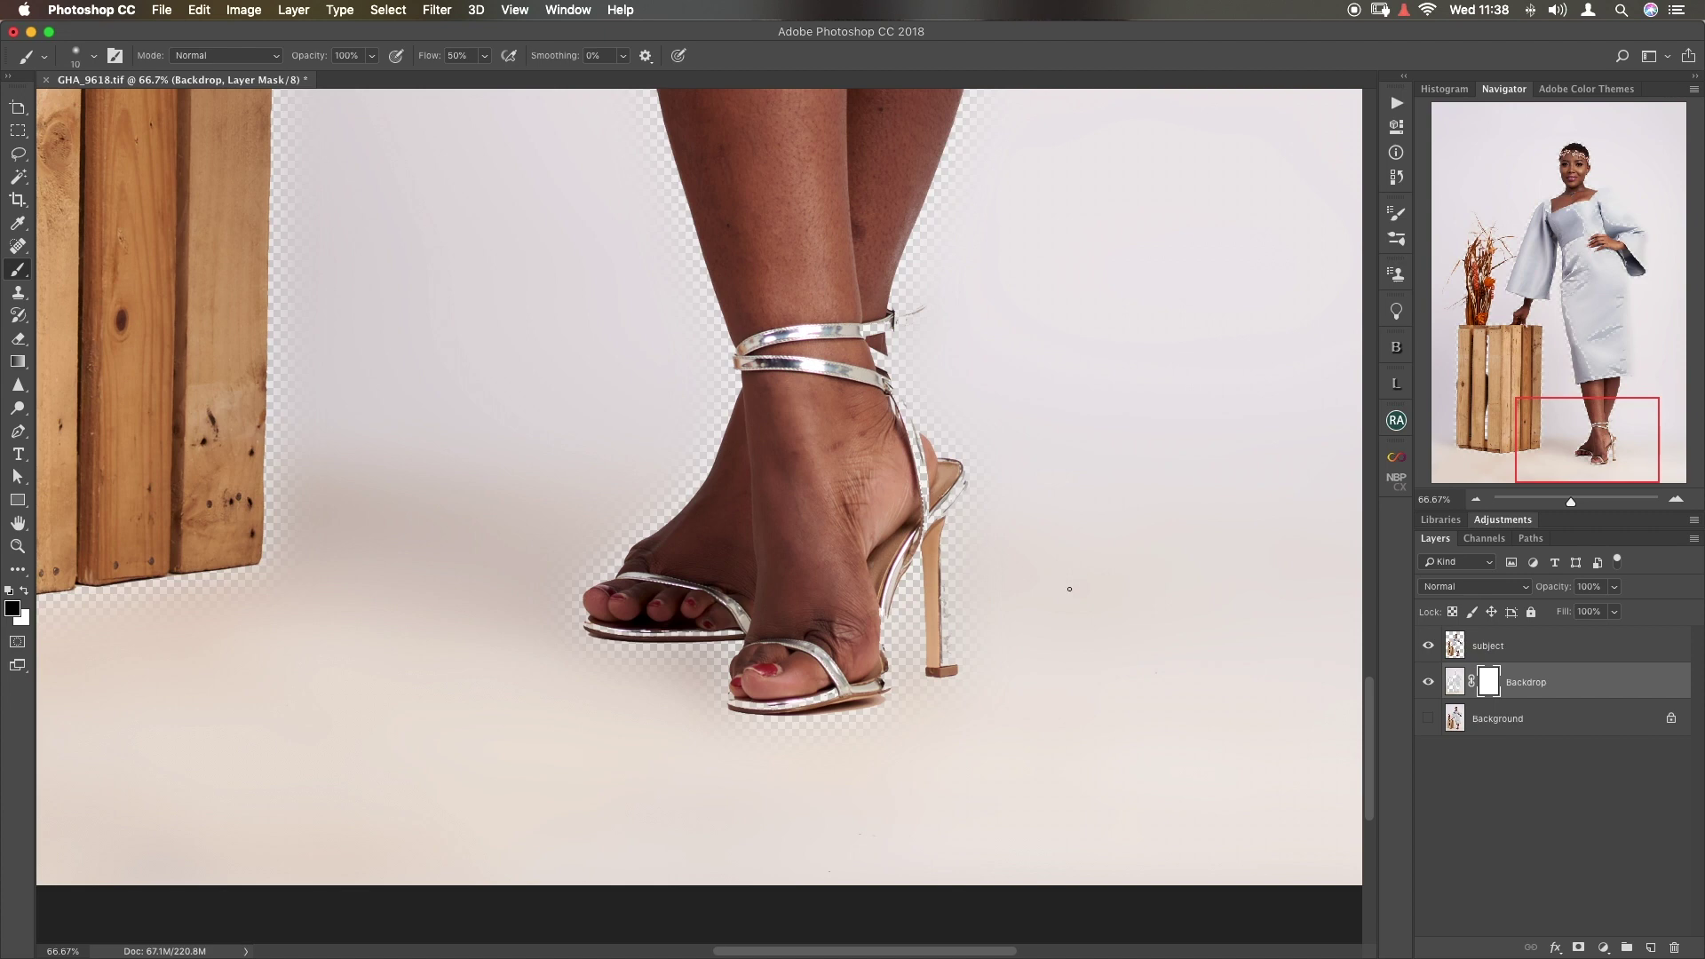
left_click(1428, 718)
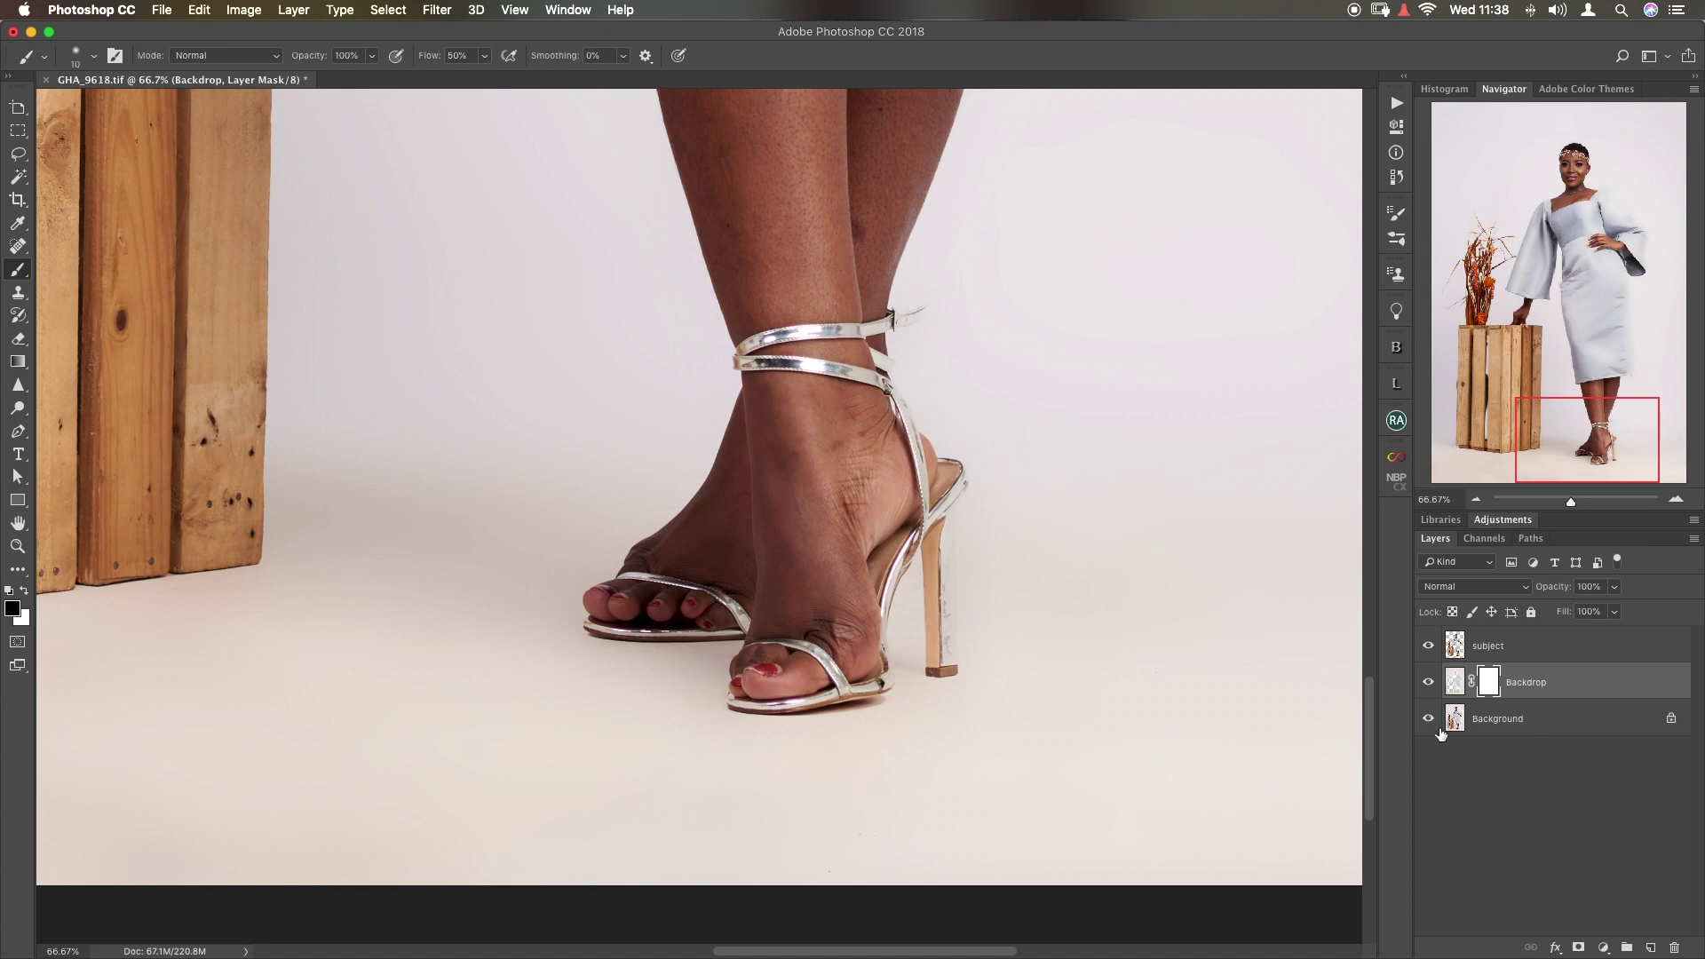
left_click(1429, 720)
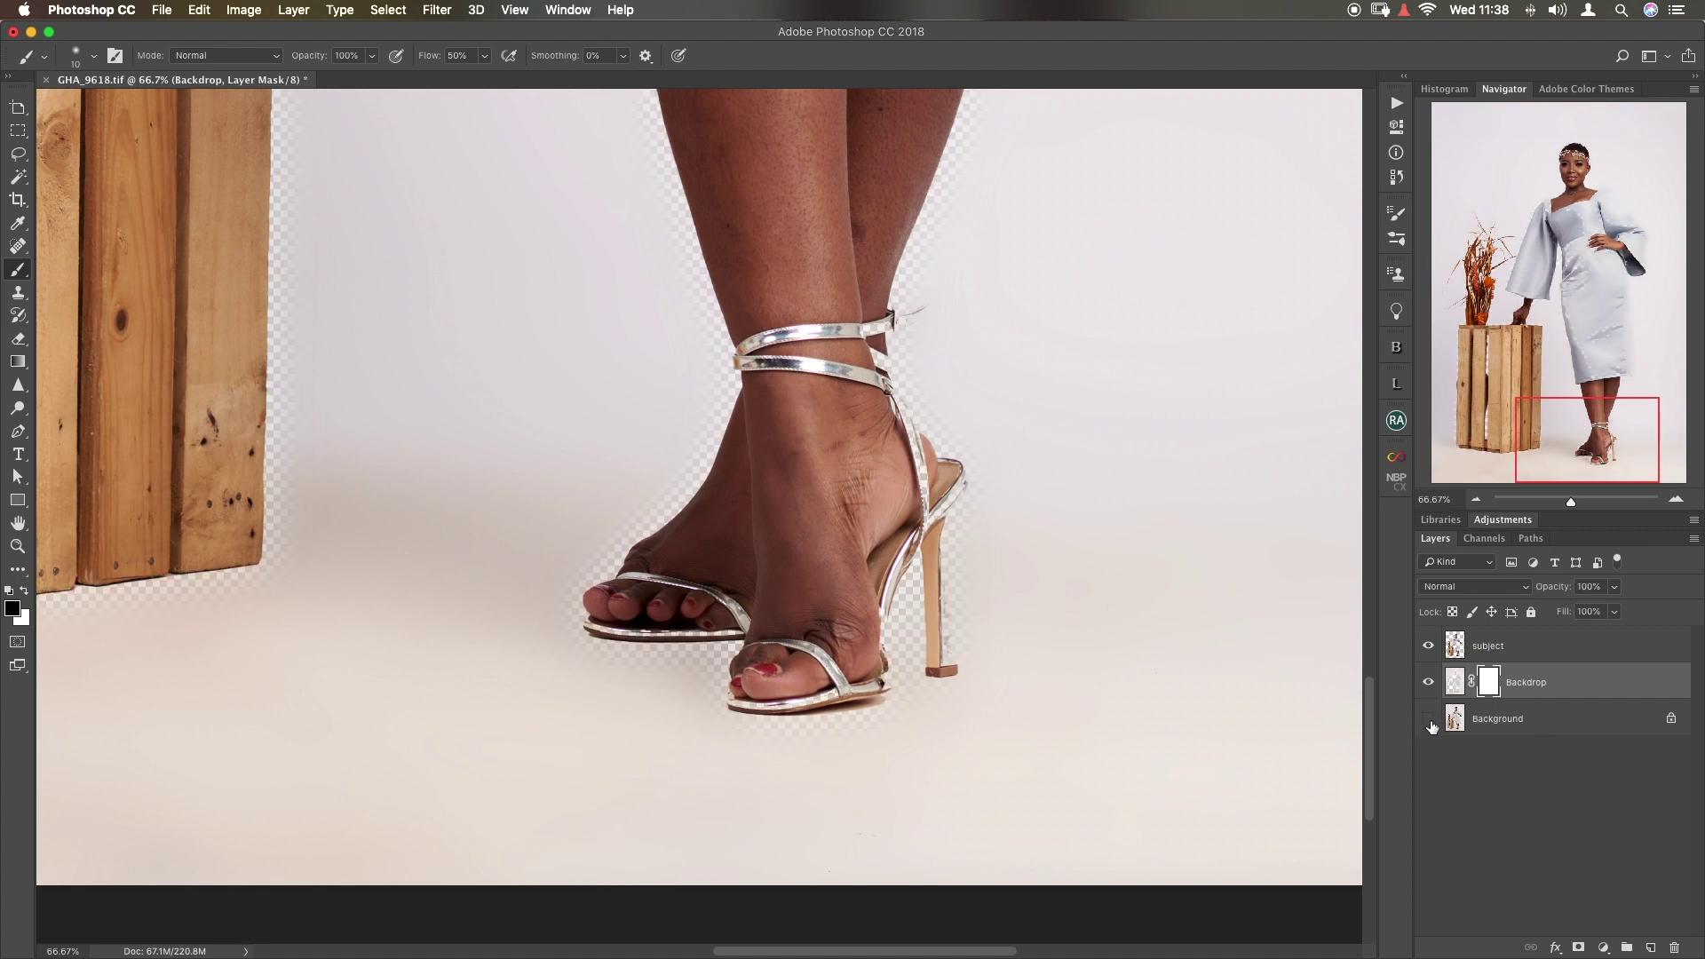
left_click(1429, 720)
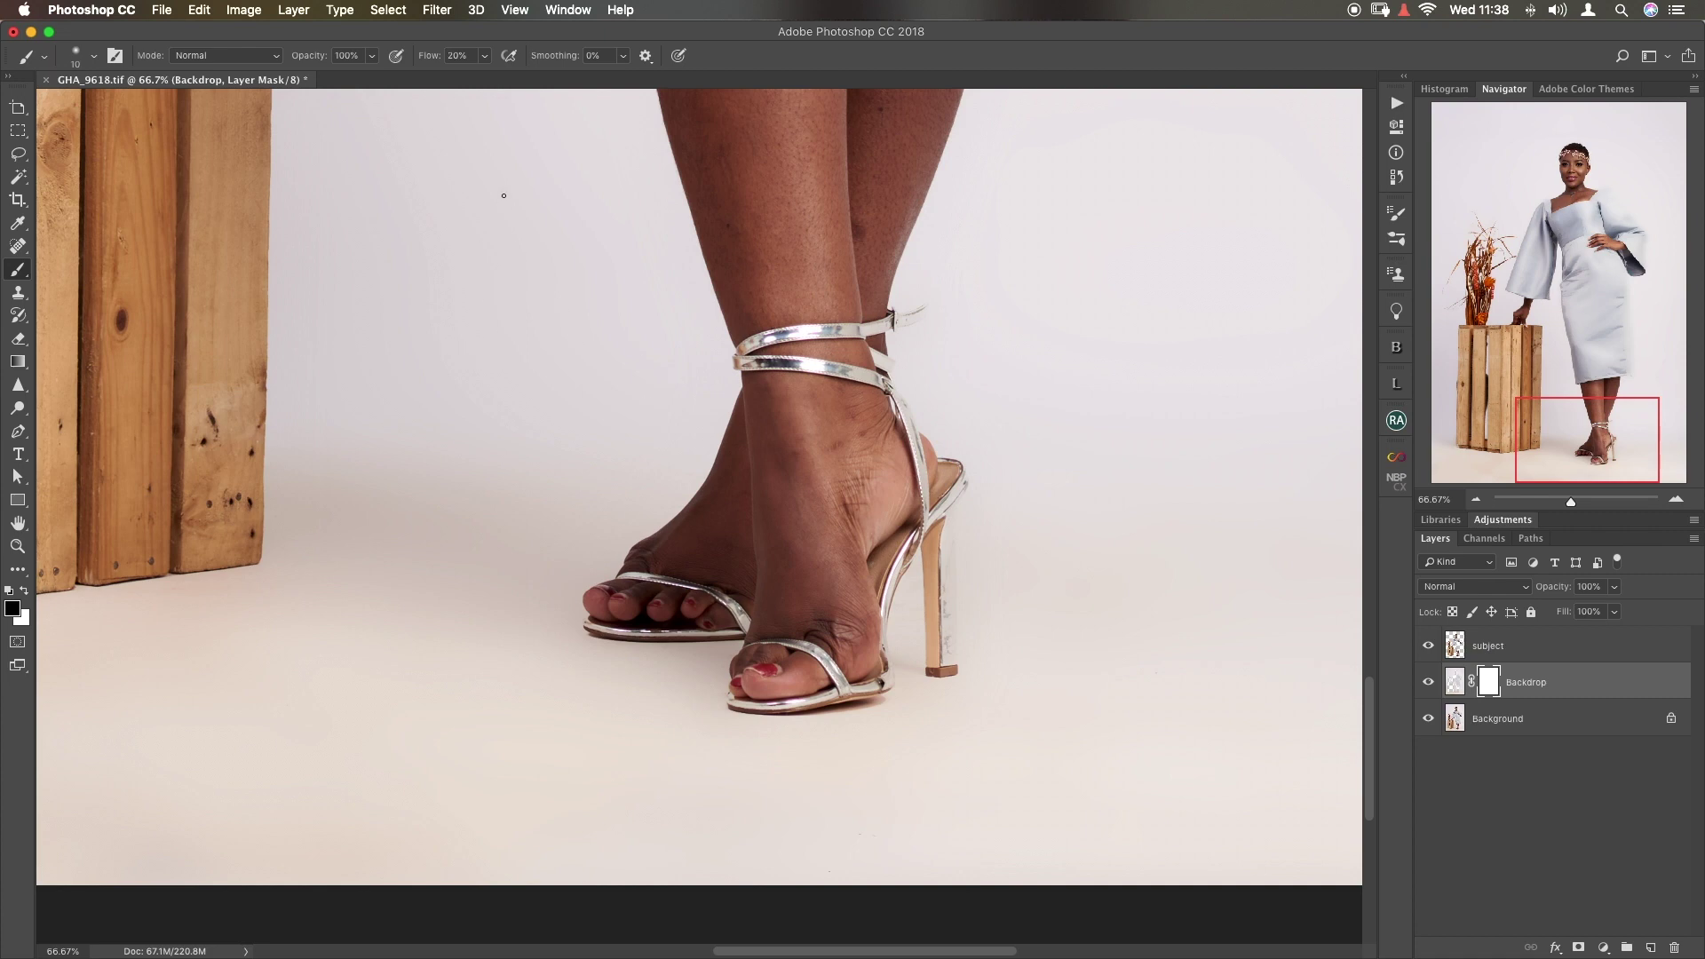
- Paint black on the Backdrop mask over the silver heel and the sandal soles with a soft brush of 50 to 90 px
scroll(898, 628, "right", 5)
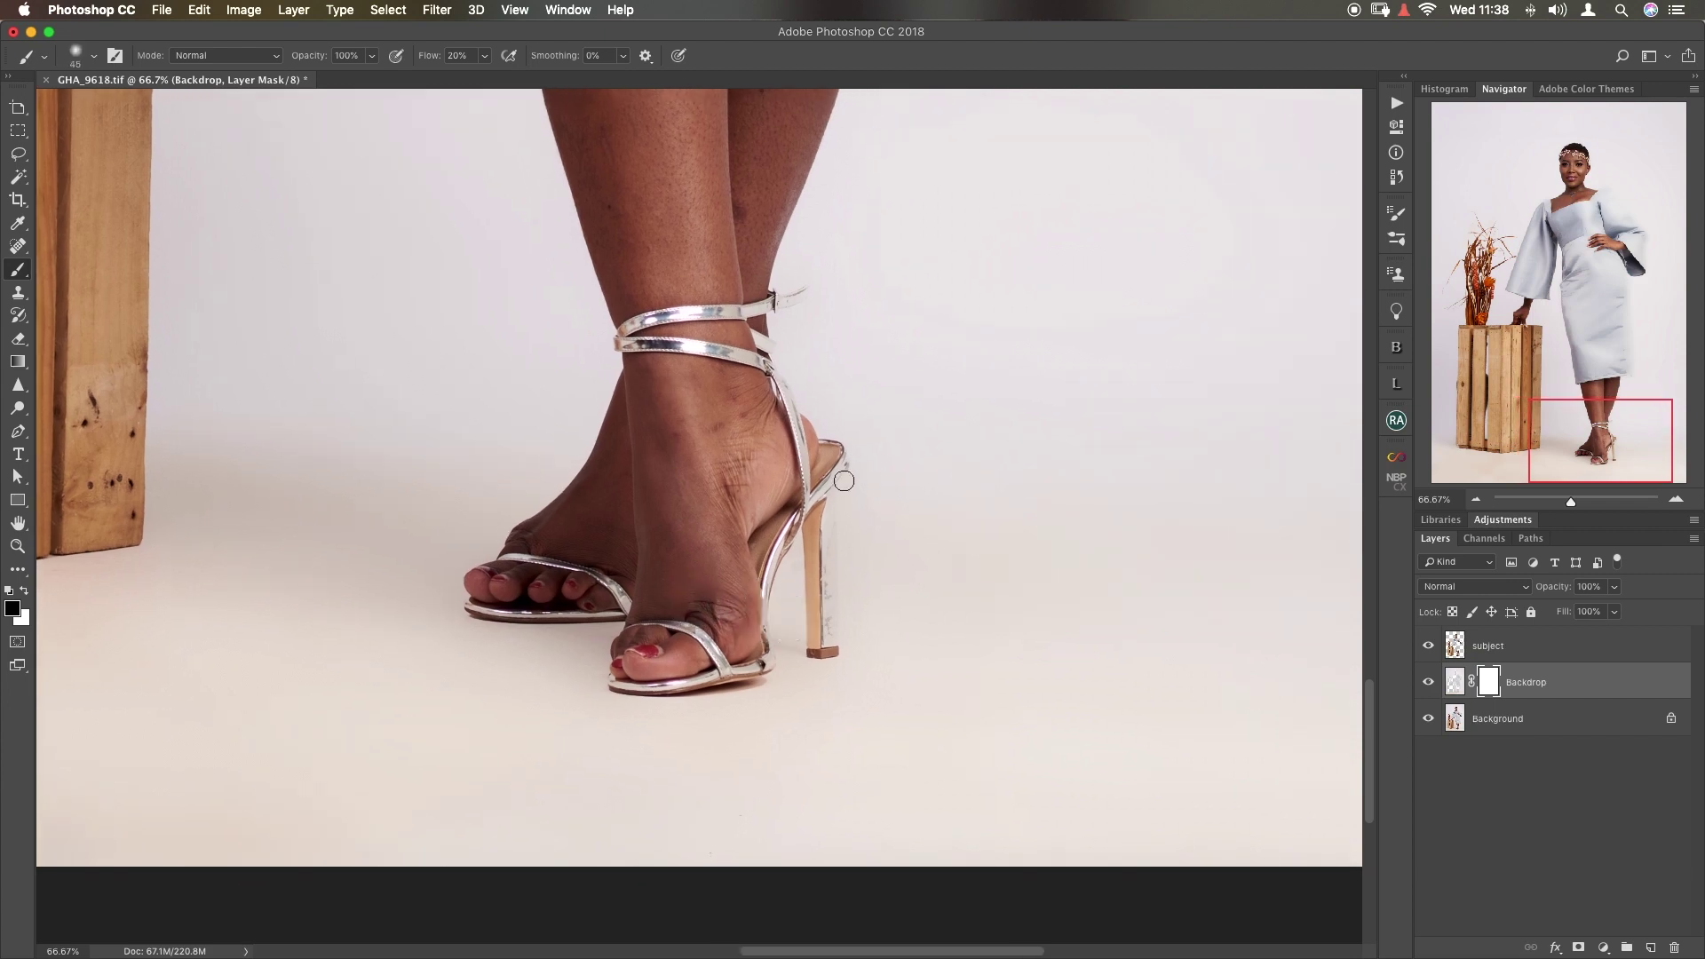
key("bracketright")
key("bracketright")
key("bracketright")
mouse_move(832, 478)
left_mouse_down()
mouse_move(831, 634)
mouse_move(844, 461)
mouse_move(821, 443)
mouse_move(837, 461)
mouse_move(818, 525)
mouse_move(823, 655)
left_mouse_up()
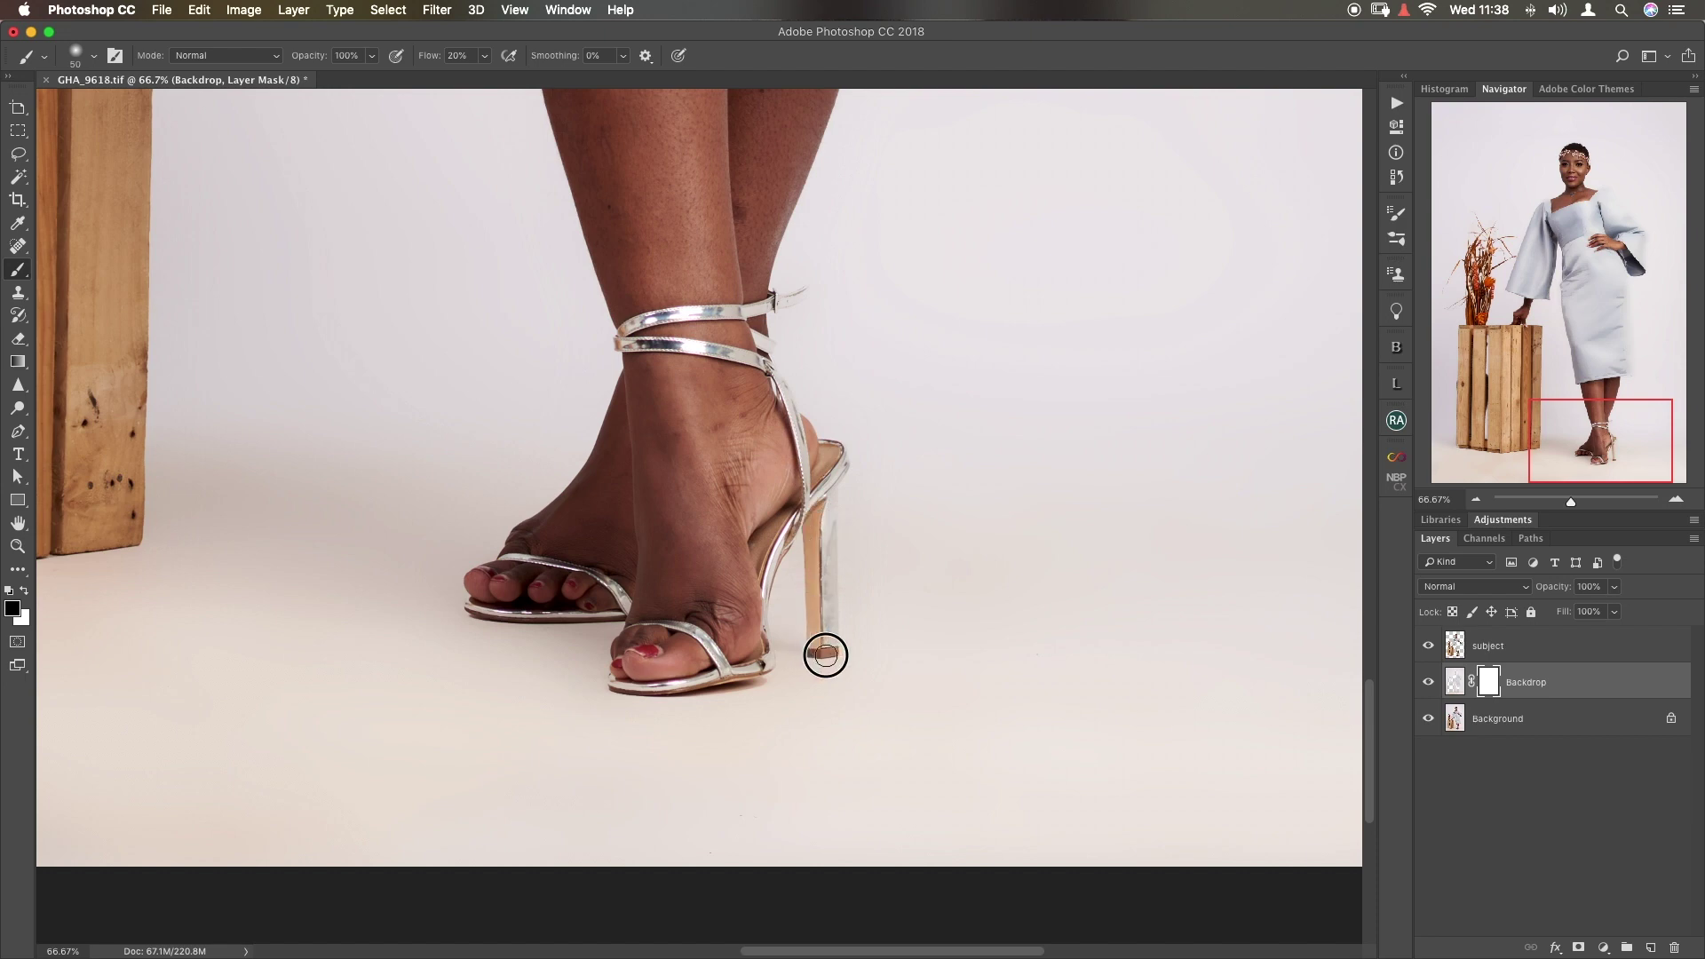
mouse_move(826, 498)
left_mouse_down()
mouse_move(760, 591)
mouse_move(765, 666)
mouse_move(616, 685)
mouse_move(640, 612)
mouse_move(494, 618)
mouse_move(450, 598)
mouse_move(479, 599)
left_mouse_up()
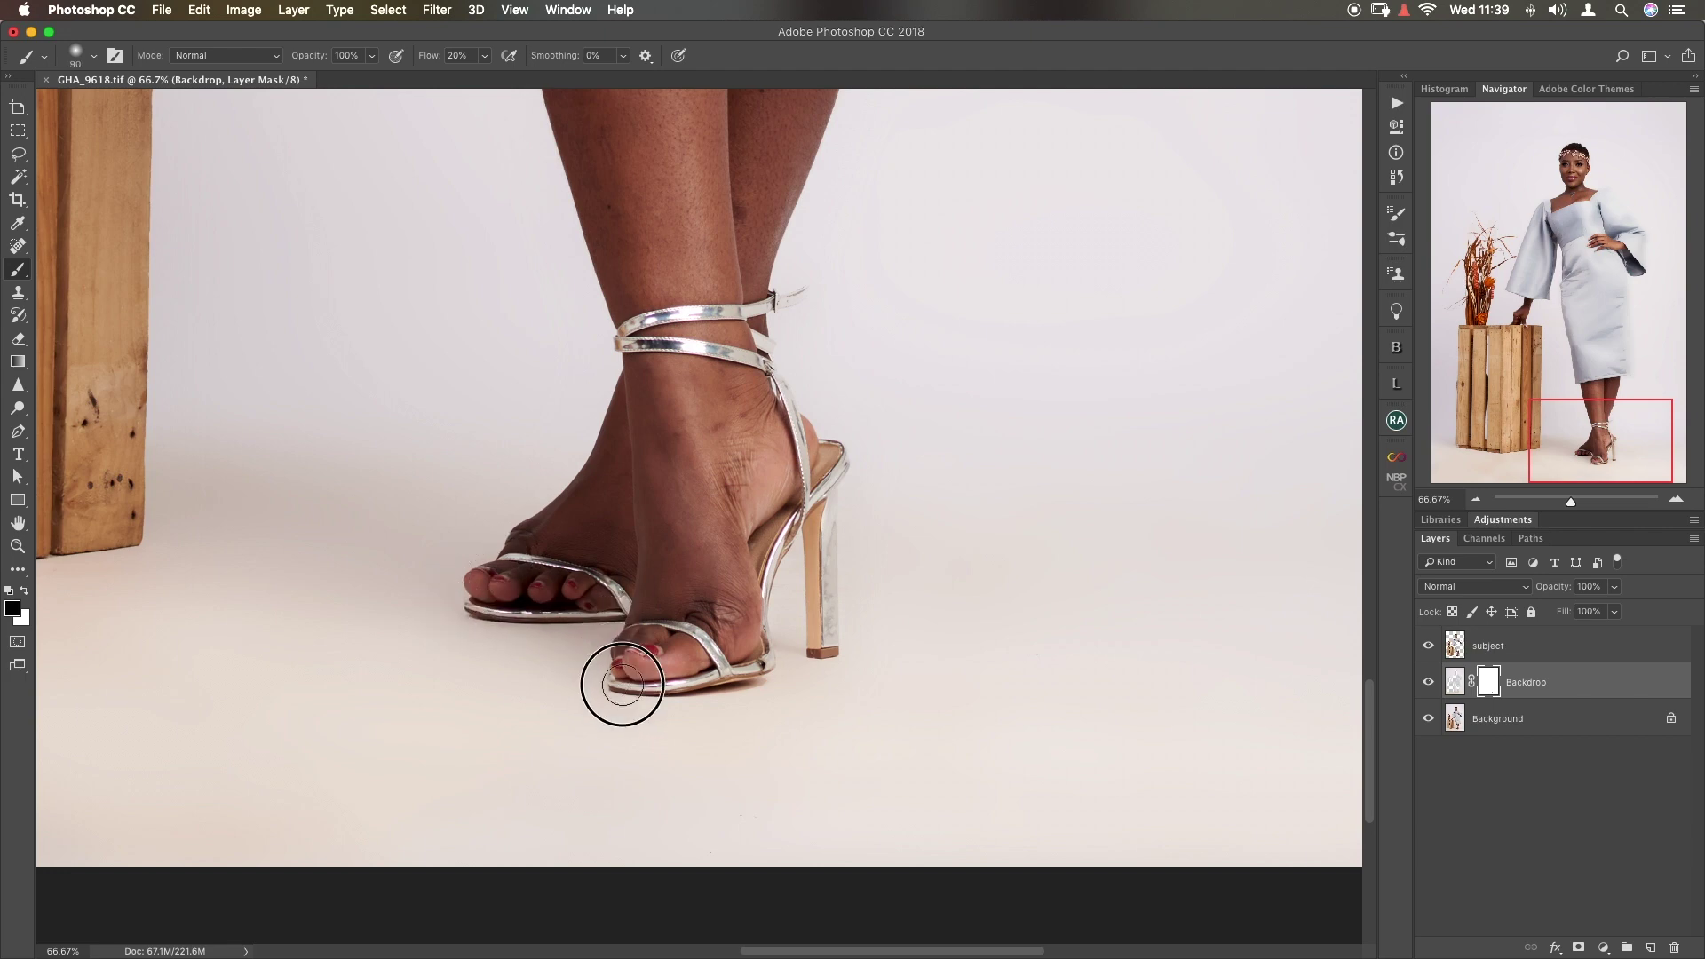
left_click_drag(740, 726, 741, 741)
- Mask the blur off the ankle strap's buckle and the back of the shoe with a 45 px brush
scroll(741, 742, "up", 6)
scroll(803, 670, "right", 2)
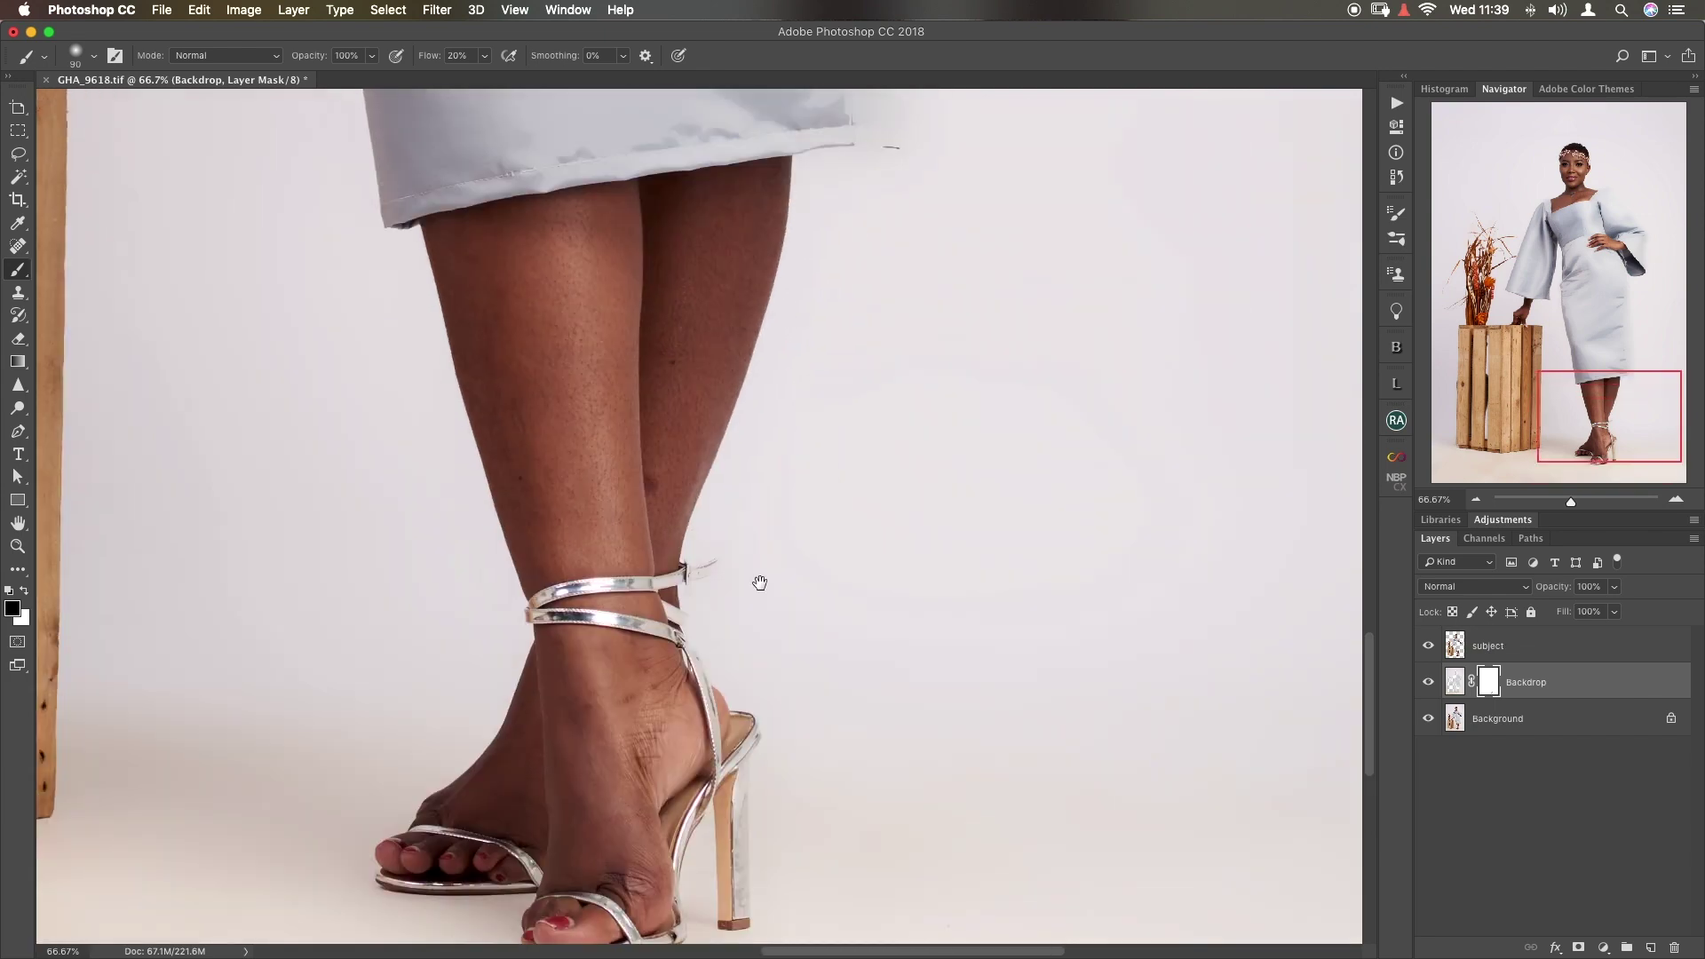
mouse_move(711, 570)
left_mouse_down()
mouse_move(669, 590)
mouse_move(704, 696)
mouse_move(715, 687)
left_mouse_up()
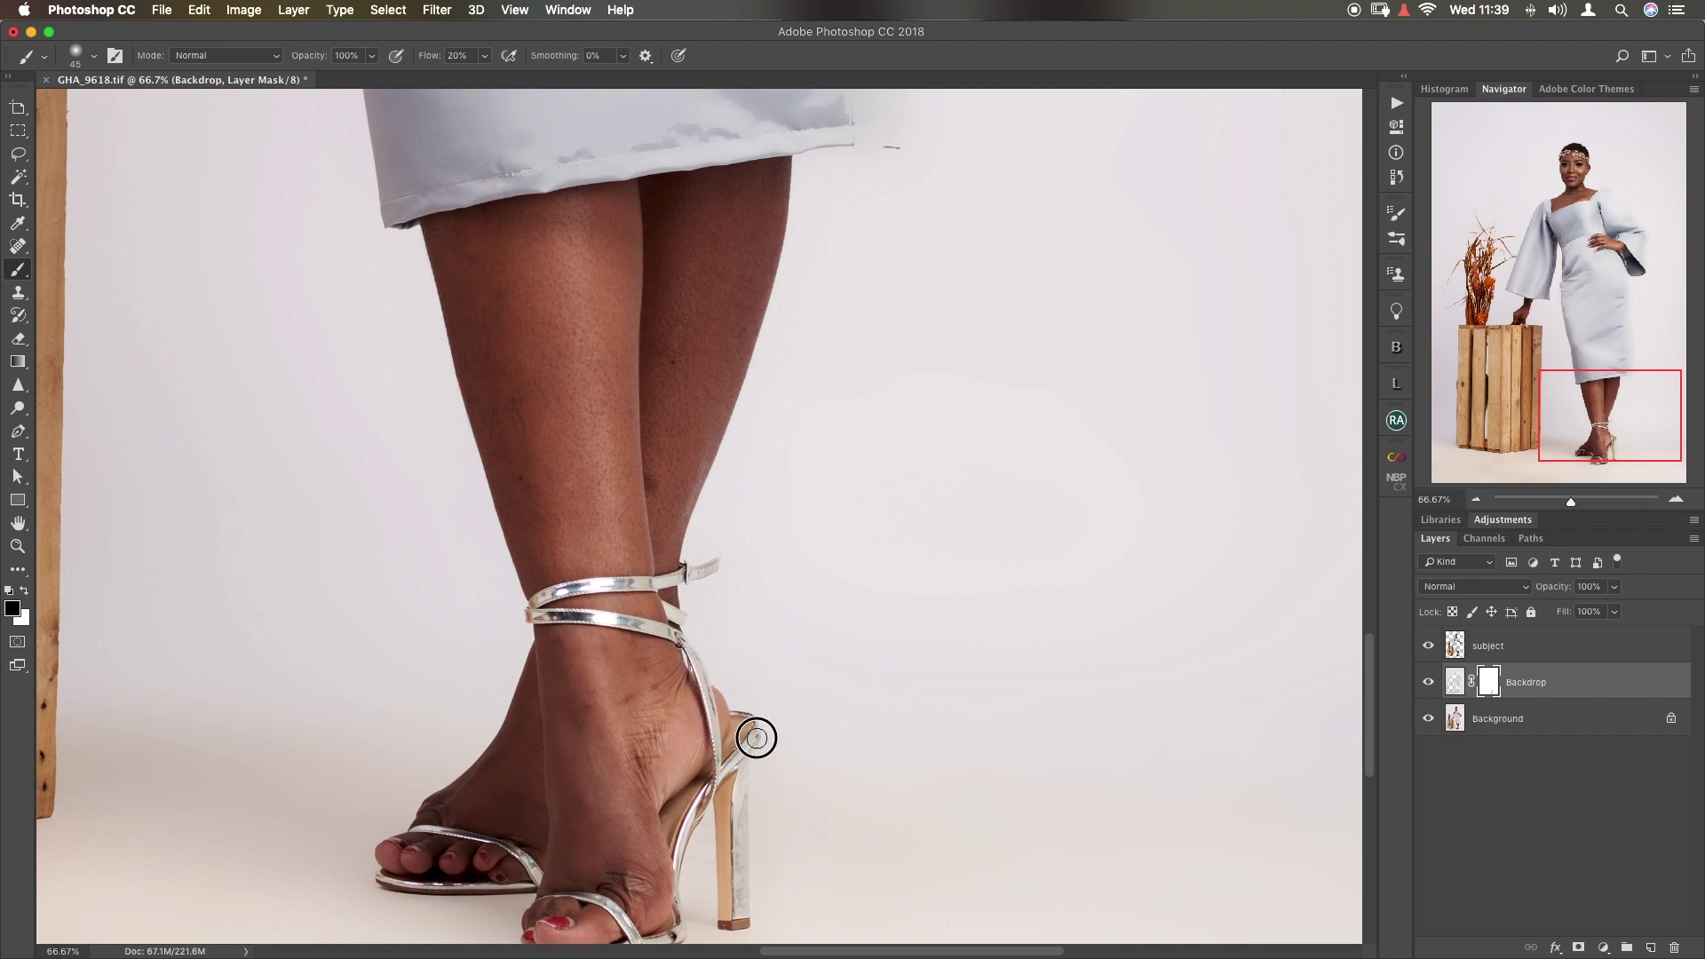
left_click_drag(771, 610, 759, 797)
- Raise the brush flow to 60% and mask the blur off the whole skirt, including its faded outer edge and hem
scroll(759, 797, "up", 5)
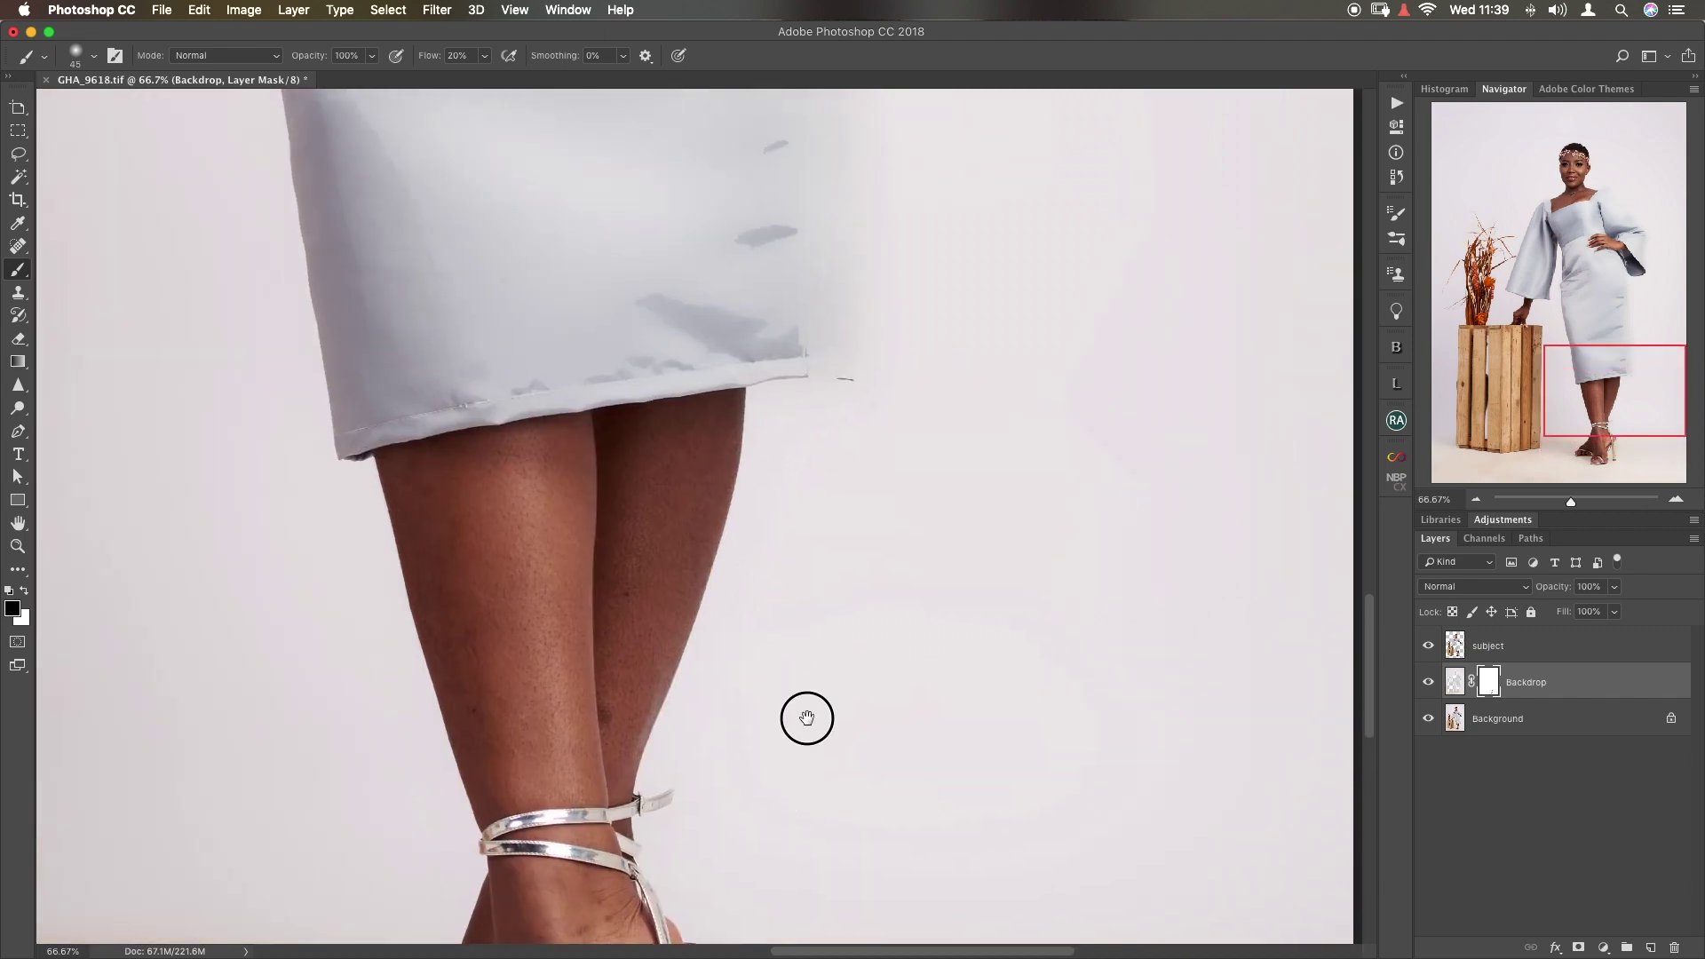
scroll(839, 777, "up", 5)
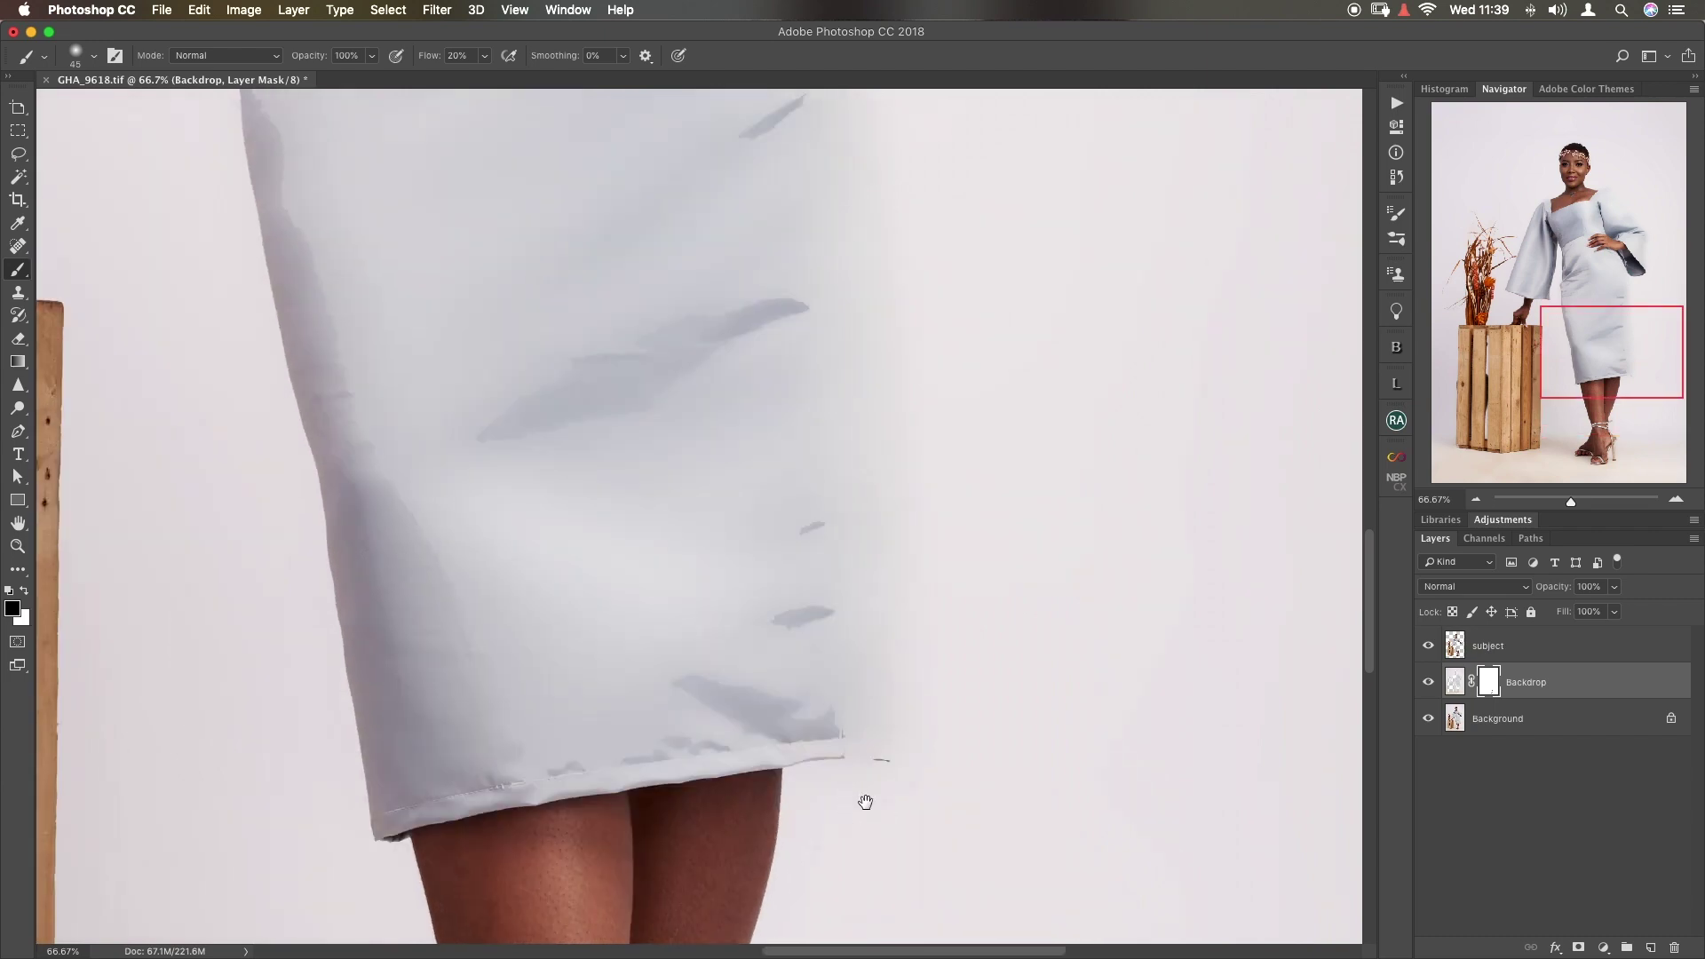
scroll(800, 636, "down", 3)
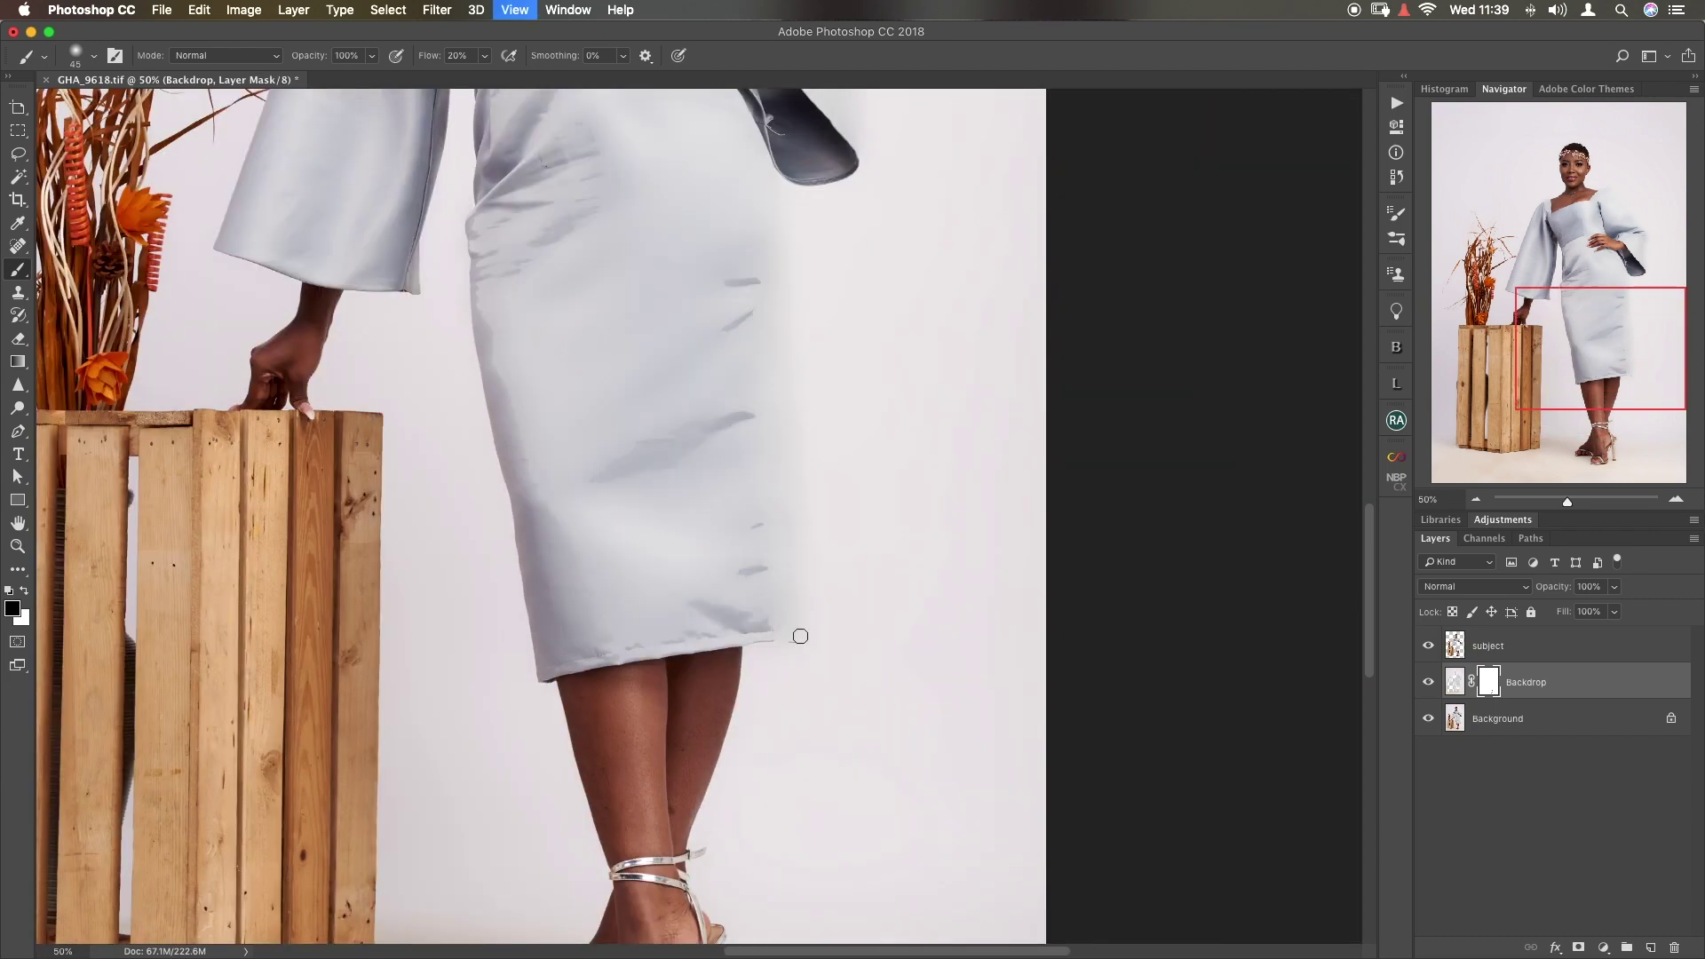
key("bracketright")
key("bracketright")
key("bracketright")
key("bracketright")
key("bracketright")
key("bracketright")
key("bracketright")
key("bracketright")
key("bracketright")
key("bracketright")
key("bracketright")
key("shift+6")
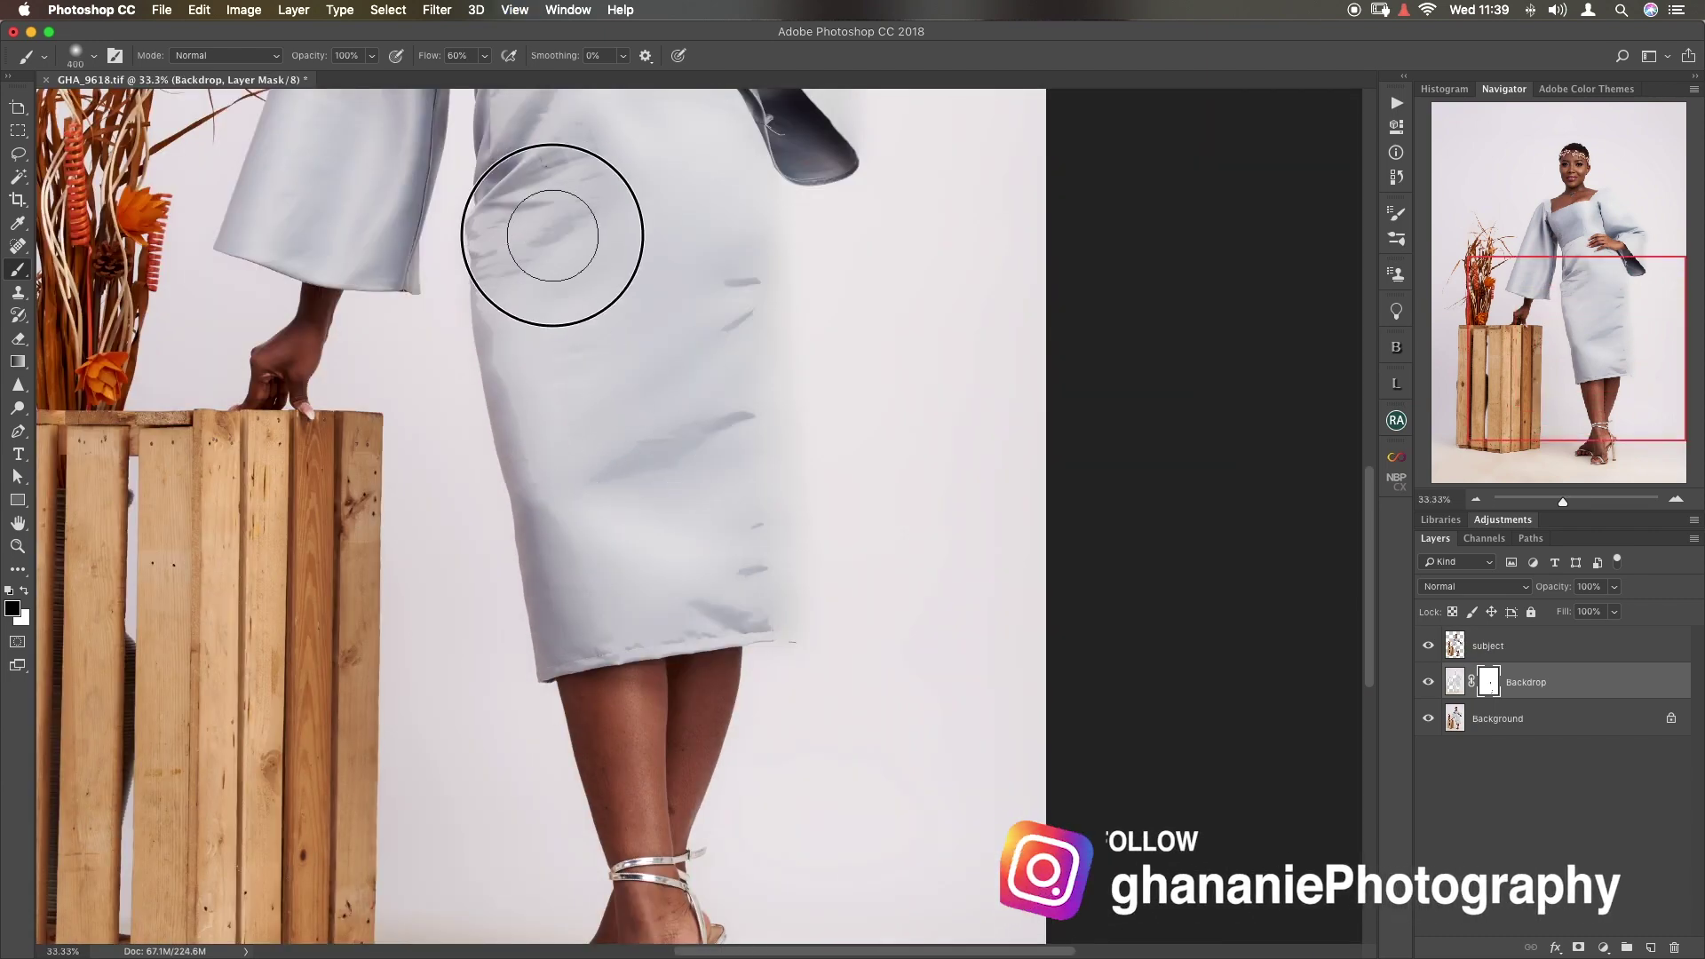
mouse_move(552, 228)
left_mouse_down()
mouse_move(537, 406)
mouse_move(601, 621)
left_mouse_up()
key("bracketleft")
key("bracketleft")
key("bracketleft")
key("bracketleft")
key("bracketleft")
mouse_move(774, 233)
left_mouse_down()
mouse_move(758, 318)
mouse_move(779, 361)
mouse_move(790, 632)
left_mouse_up()
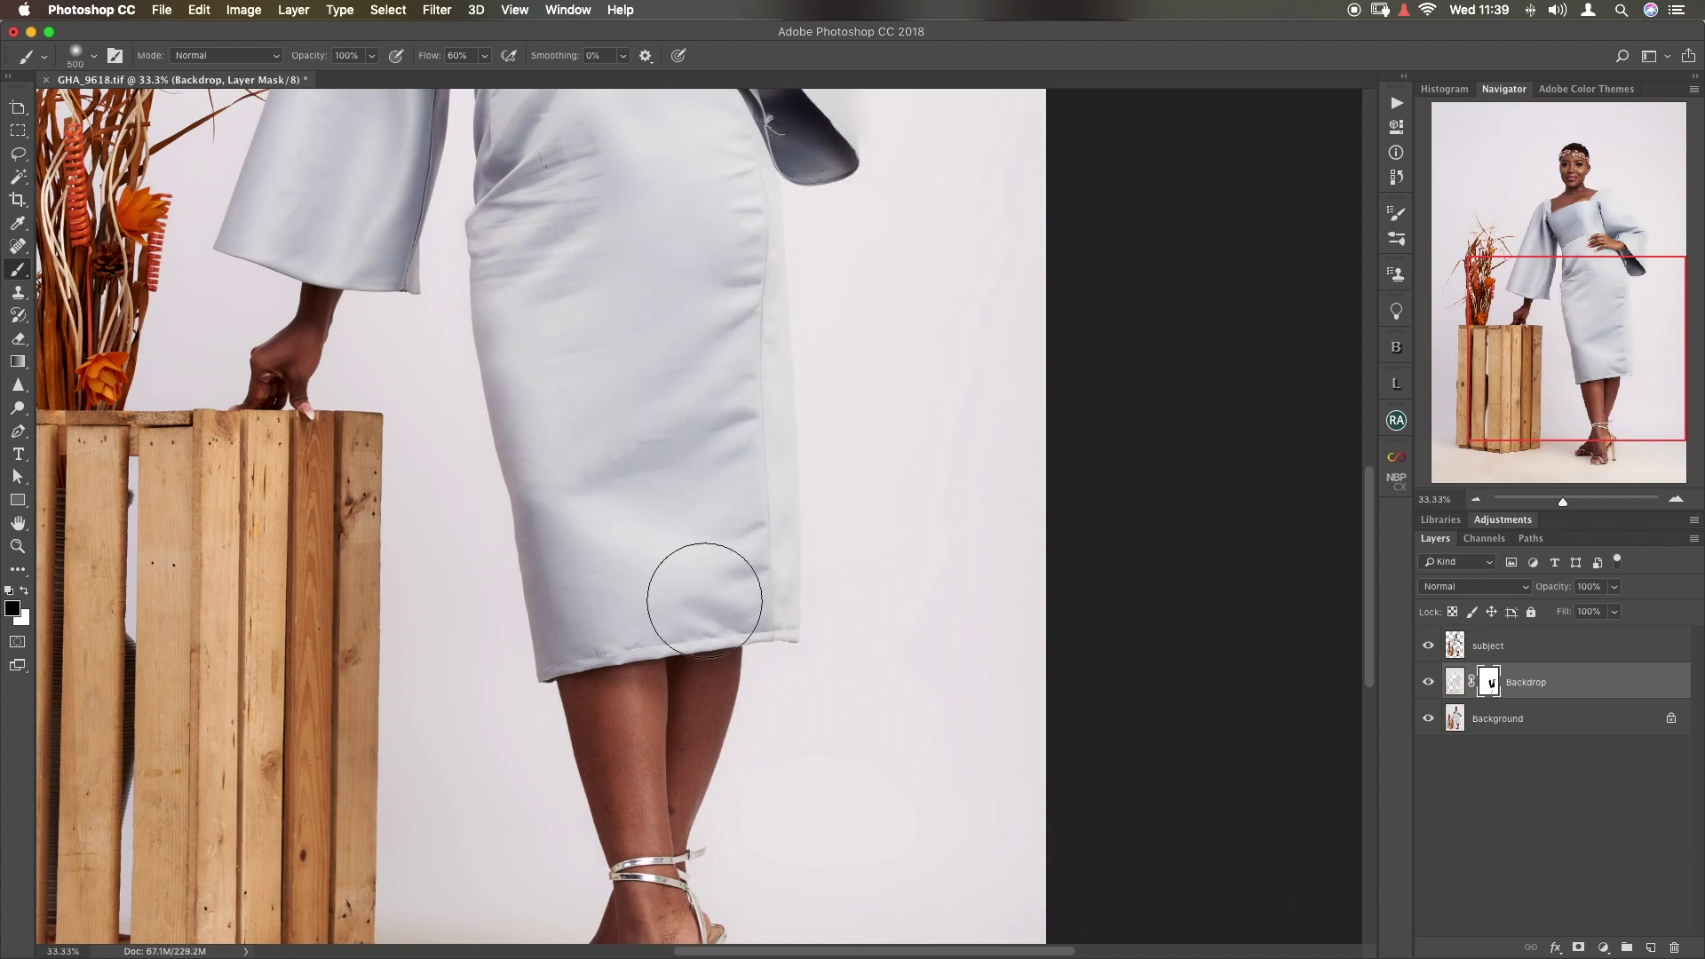
- Mask the blur off the waist, bodice and both sleeves, resizing the brush to suit each area
scroll(704, 598, "up", 3)
key("bracketright")
key("bracketright")
key("bracketright")
key("bracketright")
key("bracketright")
key("bracketright")
left_click(1428, 719)
left_click(1428, 719)
scroll(559, 487, "up", 2)
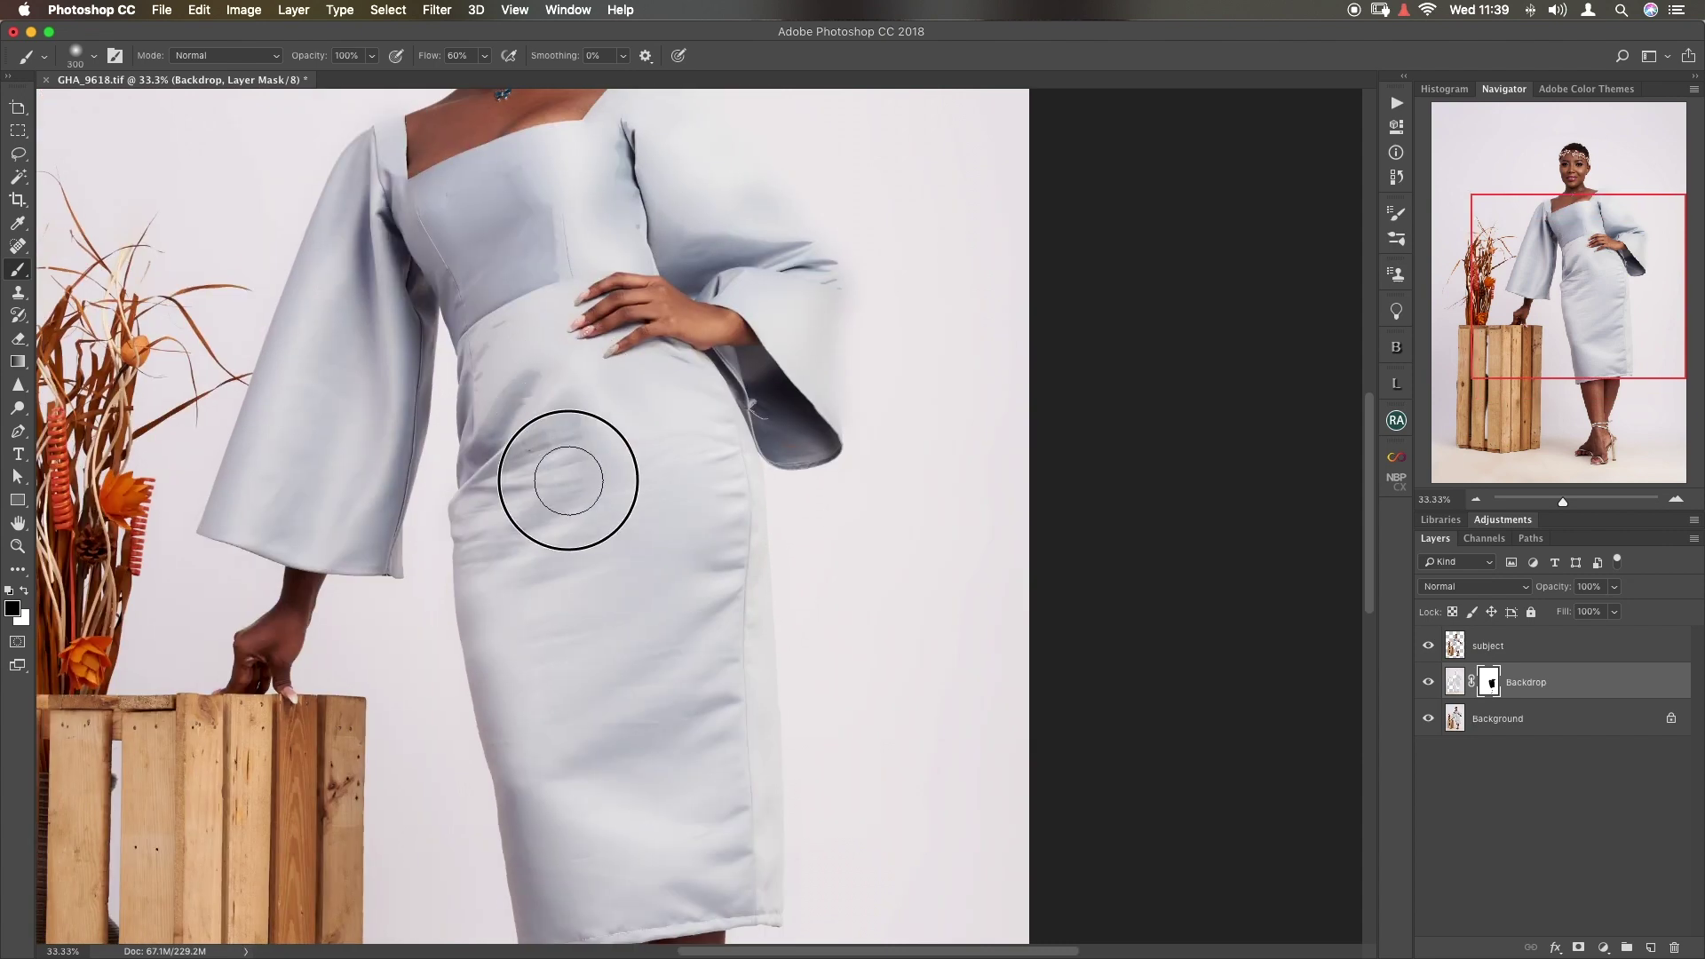
key("bracketleft")
scroll(696, 479, "up", 2)
key("bracketleft")
key("bracketleft")
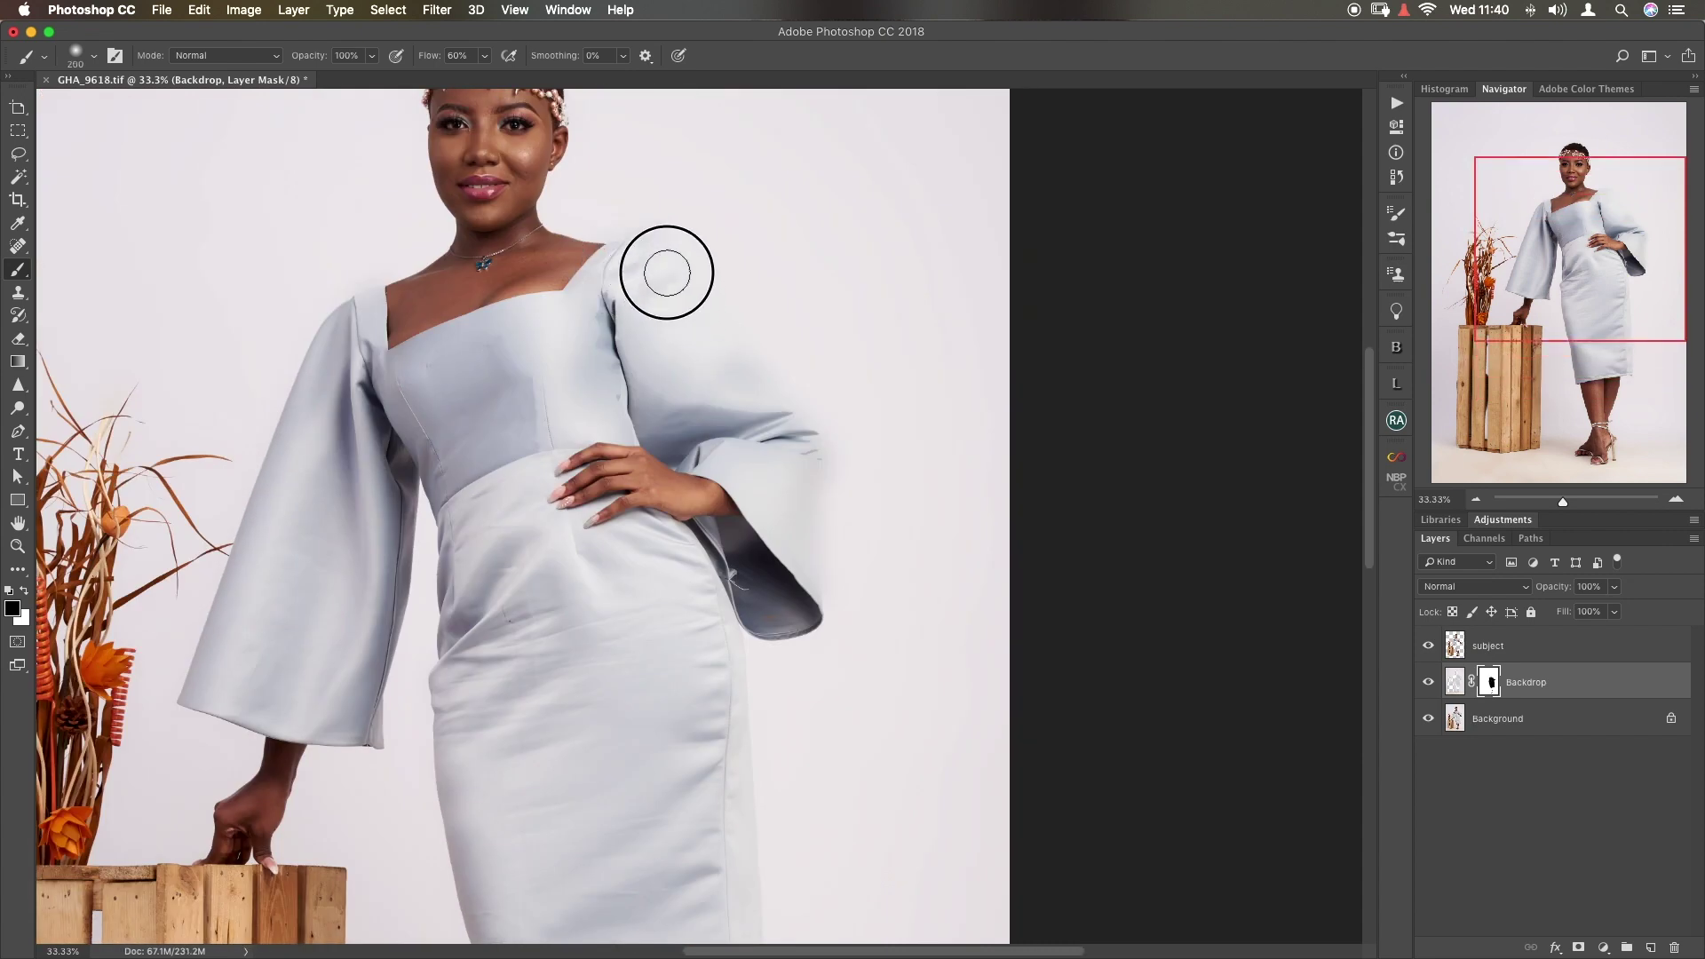
key("bracketright")
mouse_move(631, 236)
left_mouse_down()
mouse_move(774, 396)
mouse_move(810, 503)
mouse_move(811, 599)
mouse_move(780, 526)
mouse_move(748, 505)
mouse_move(788, 421)
mouse_move(667, 266)
mouse_move(725, 373)
left_mouse_up()
key("bracketleft")
key("bracketleft")
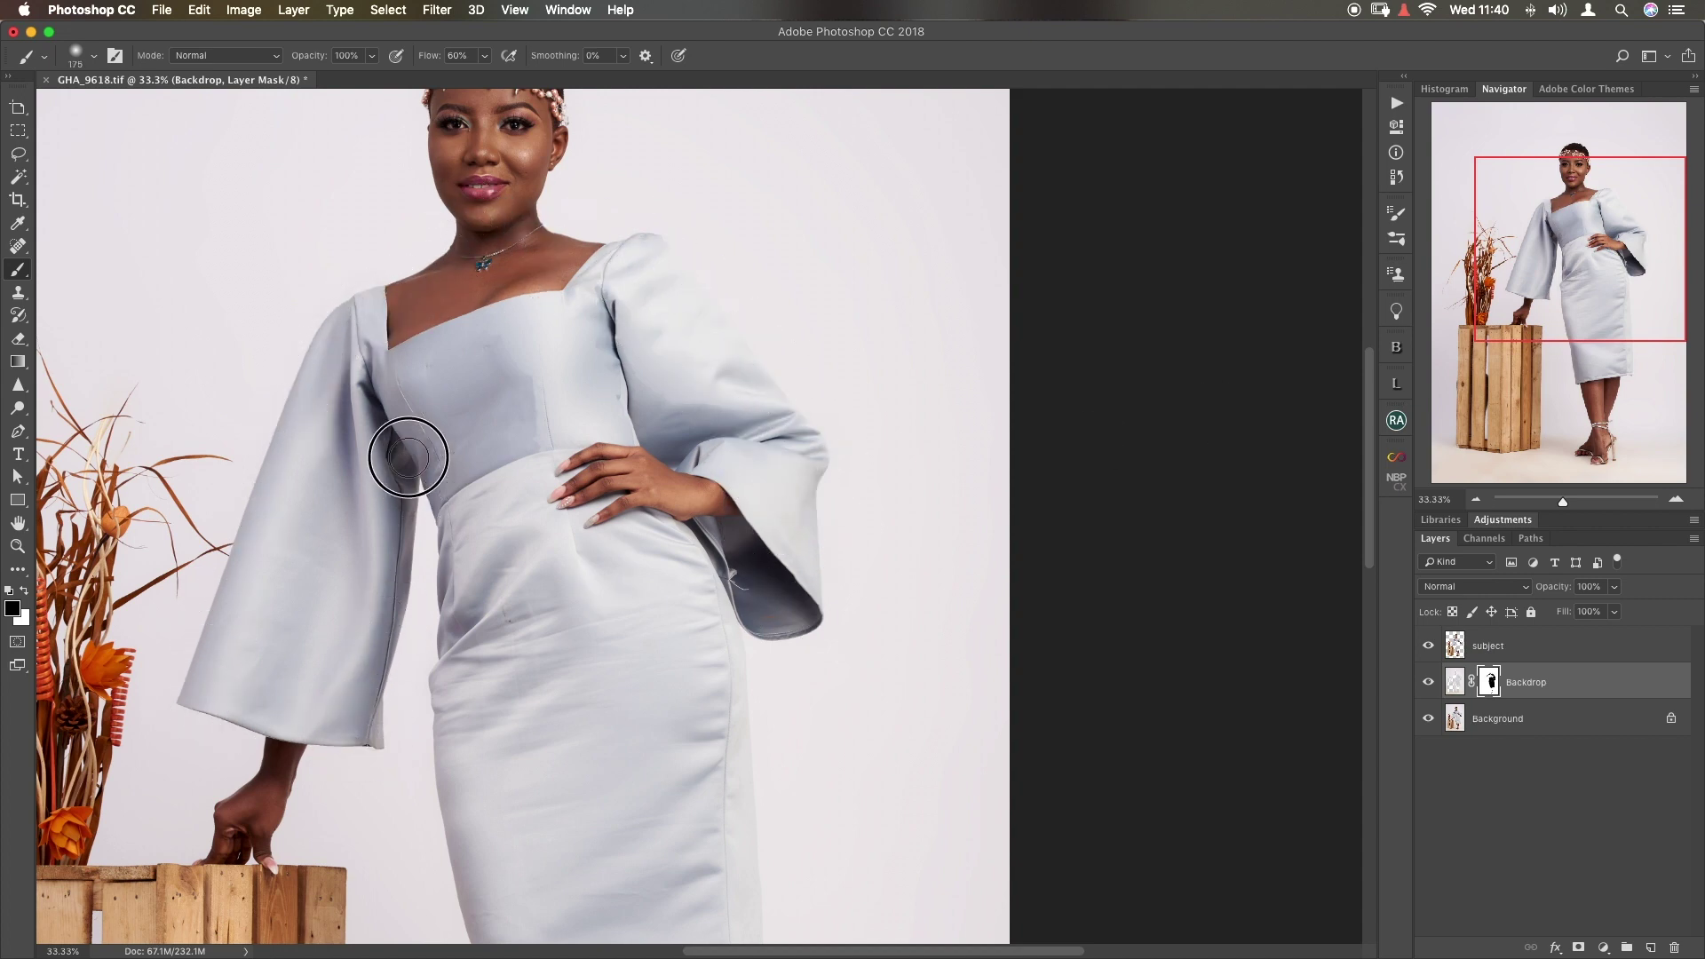
- Check the upper body with the Backdrop layer hidden and mask the blur off the head and headpiece with a 90 px brush
scroll(408, 457, "up", 5)
key("bracketright")
key("bracketright")
key("bracketright")
key("bracketright")
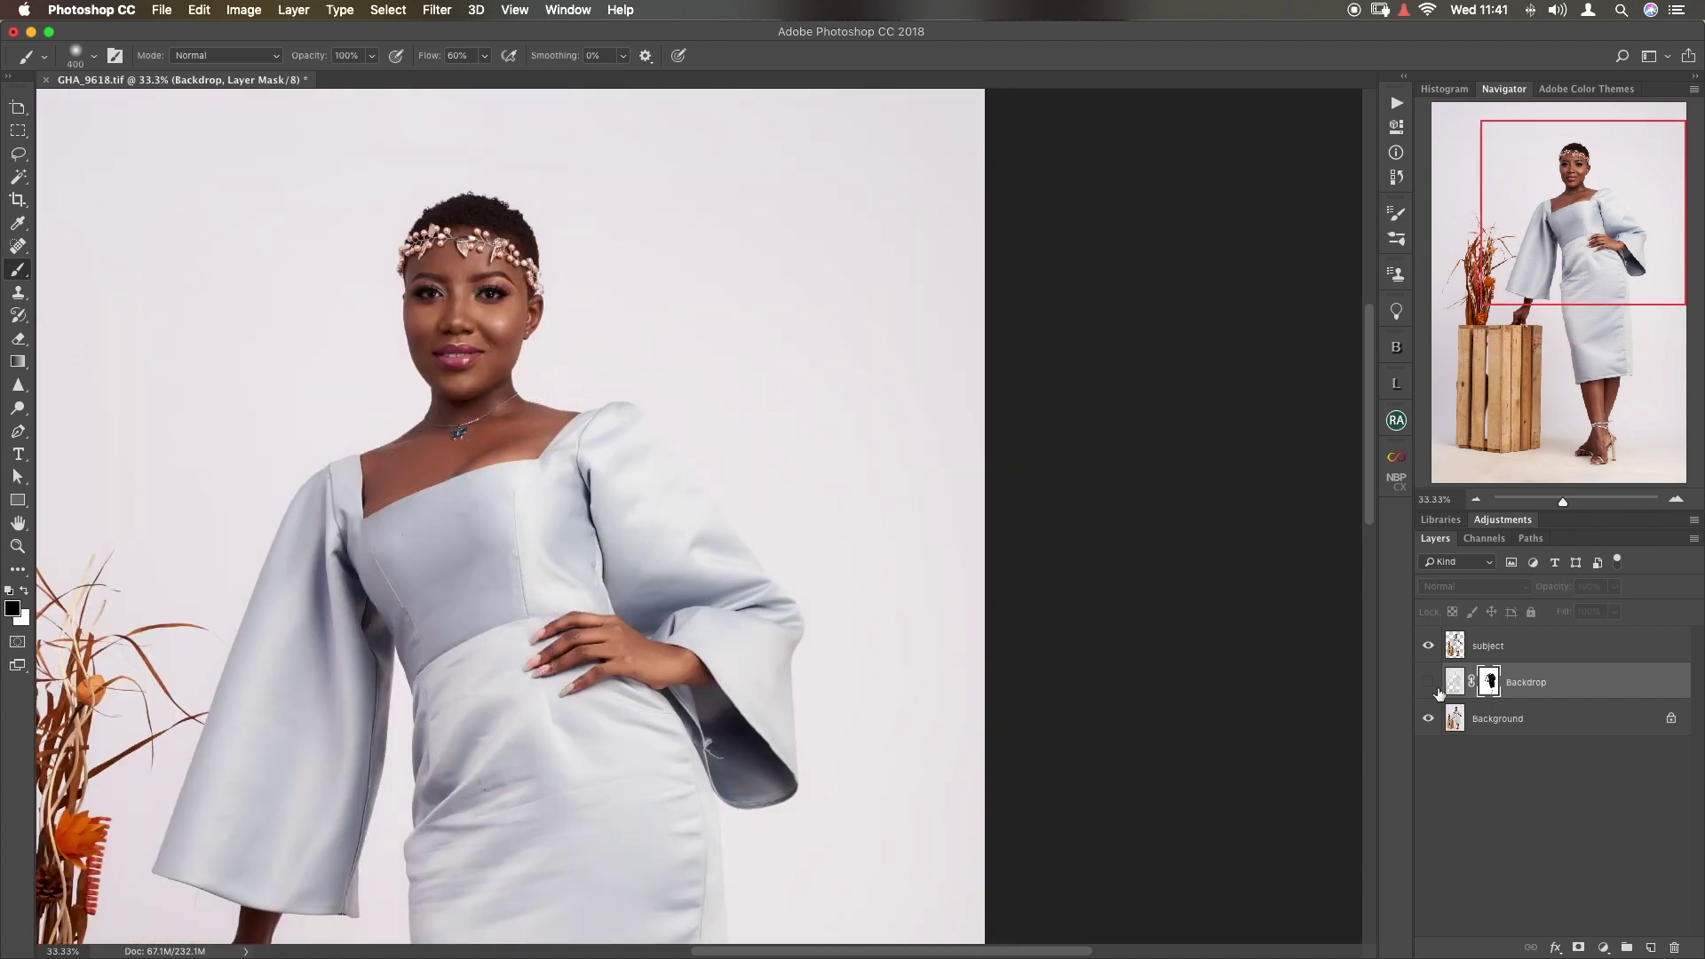
key("bracketleft")
key("bracketleft")
key("bracketleft")
key("bracketleft")
key("bracketleft")
key("bracketleft")
key("bracketleft")
key("bracketleft")
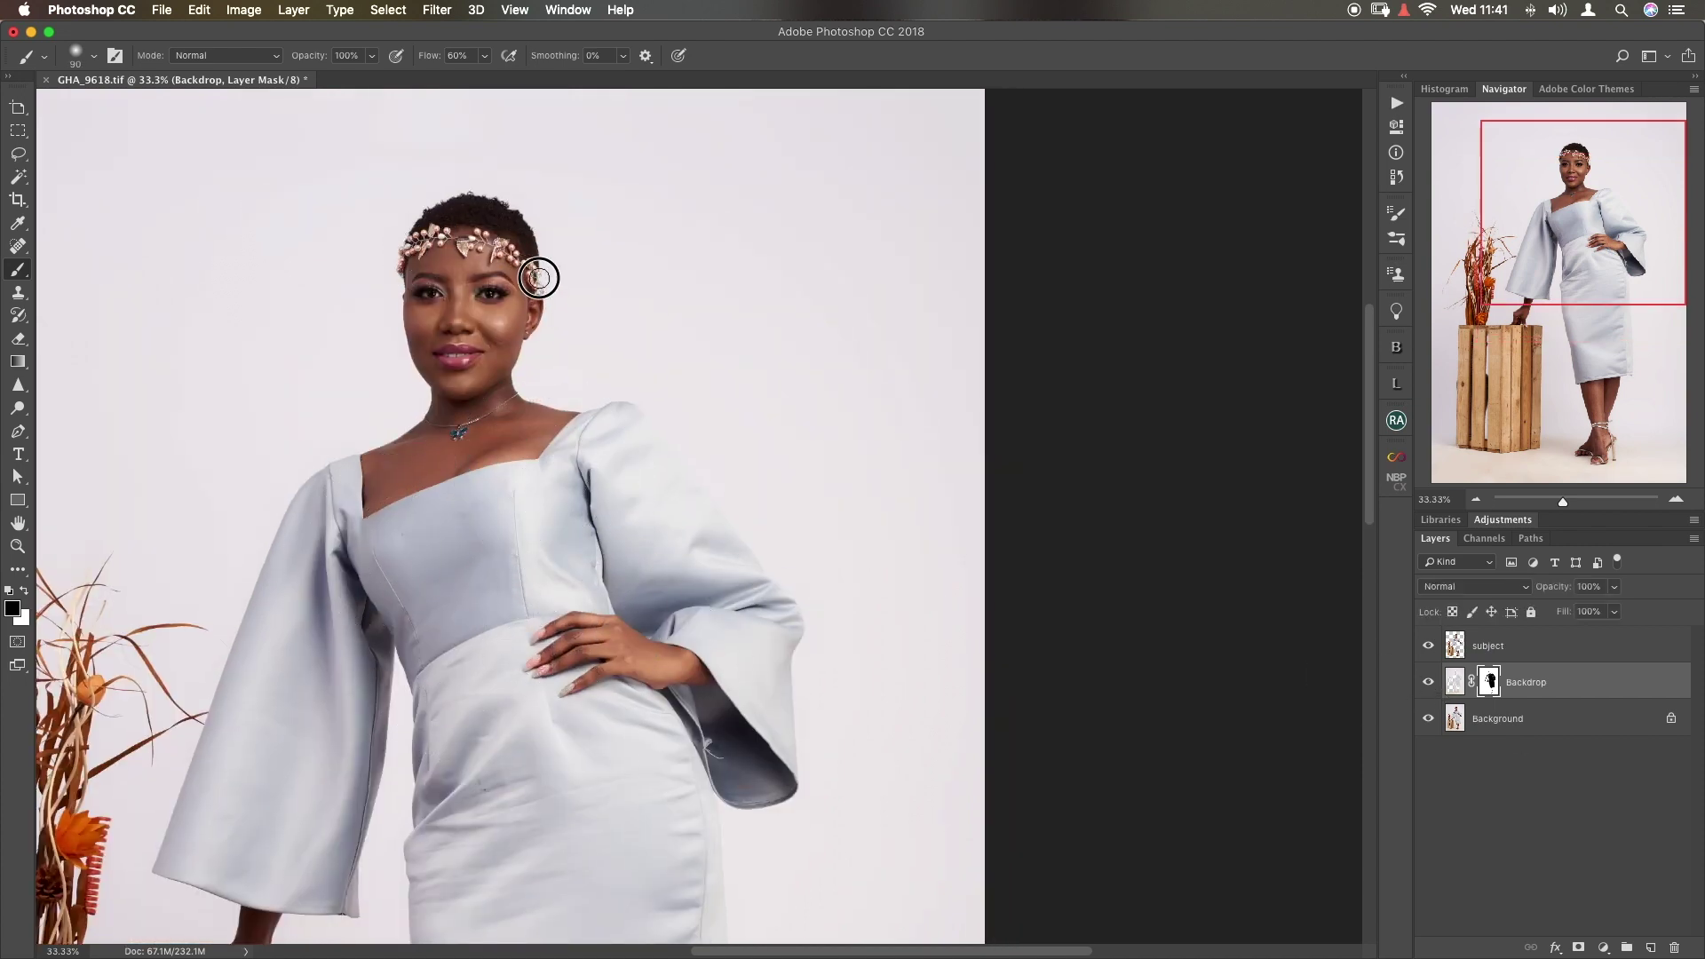
- Toggle the Backdrop layer's visibility to compare the dress, sleeve, dried flowers and crate with and without the blur
scroll(661, 453, "down", 6)
scroll(662, 452, "left", 3)
scroll(661, 453, "down", 5)
scroll(780, 453, "up", 1)
scroll(781, 453, "left", 2)
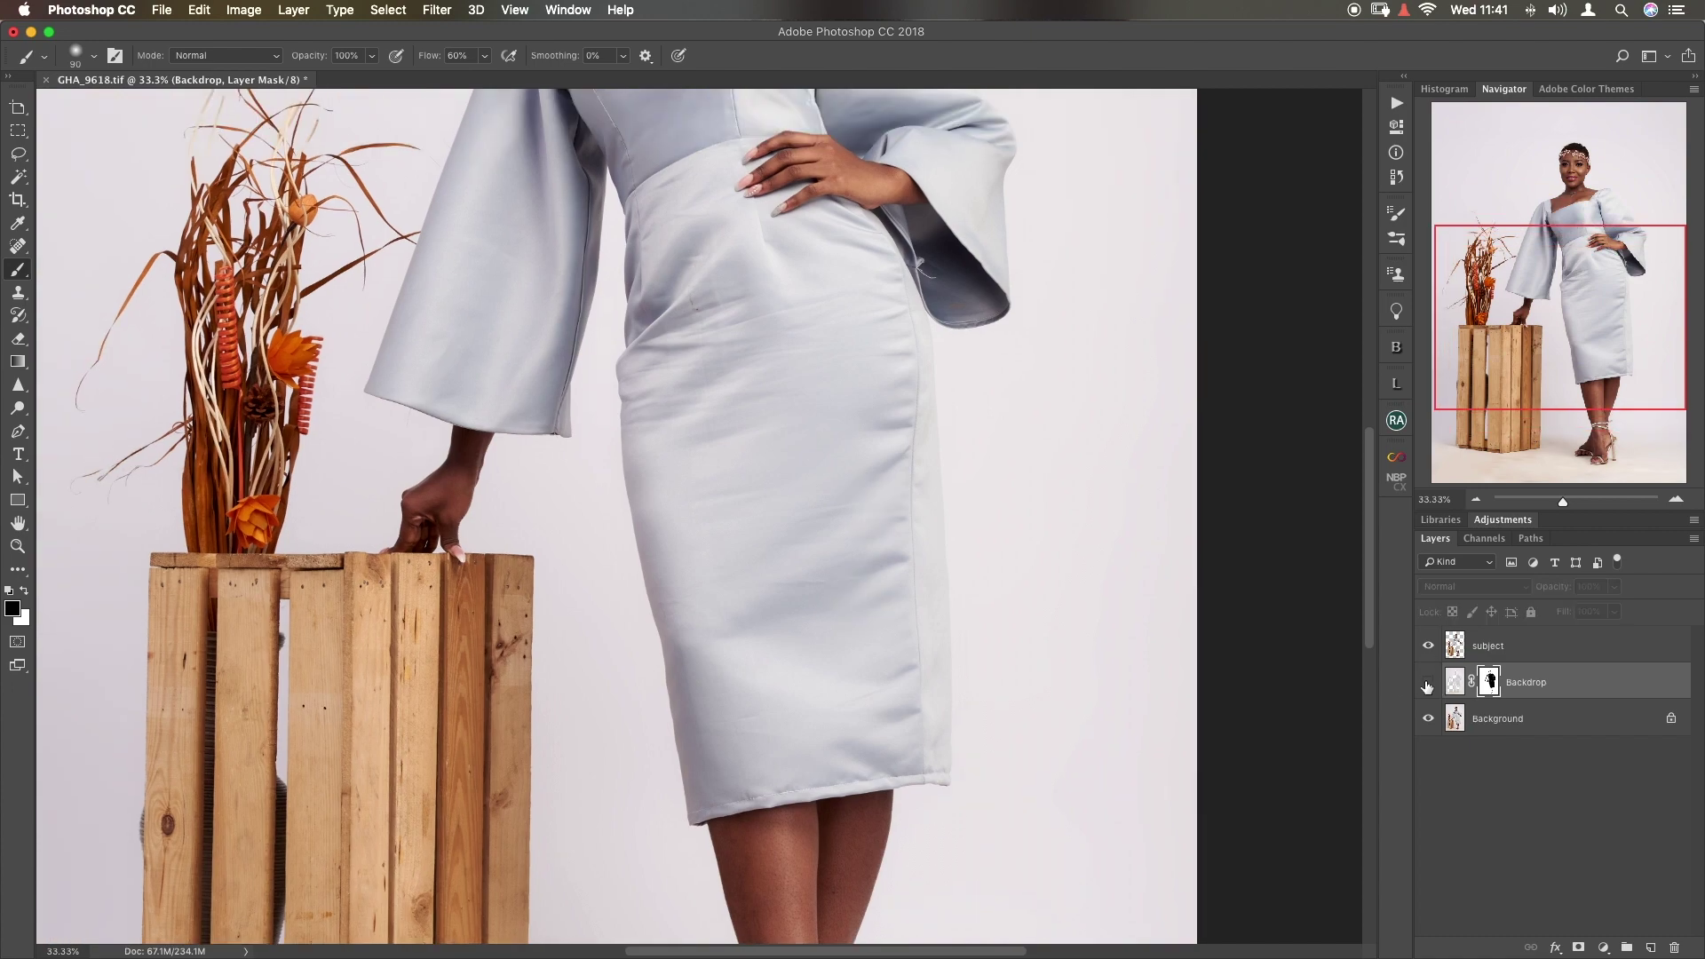
left_click(1428, 682)
left_click(1428, 682)
- Paint the Backdrop mask along the base of the crate with a 600 px brush at 20% flow
scroll(655, 468, "down", 5)
scroll(654, 468, "left", 2)
key("bracketright")
key("bracketright")
key("bracketright")
key("bracketright")
key("bracketright")
key("bracketright")
key("bracketright")
key("bracketright")
key("bracketright")
key("bracketright")
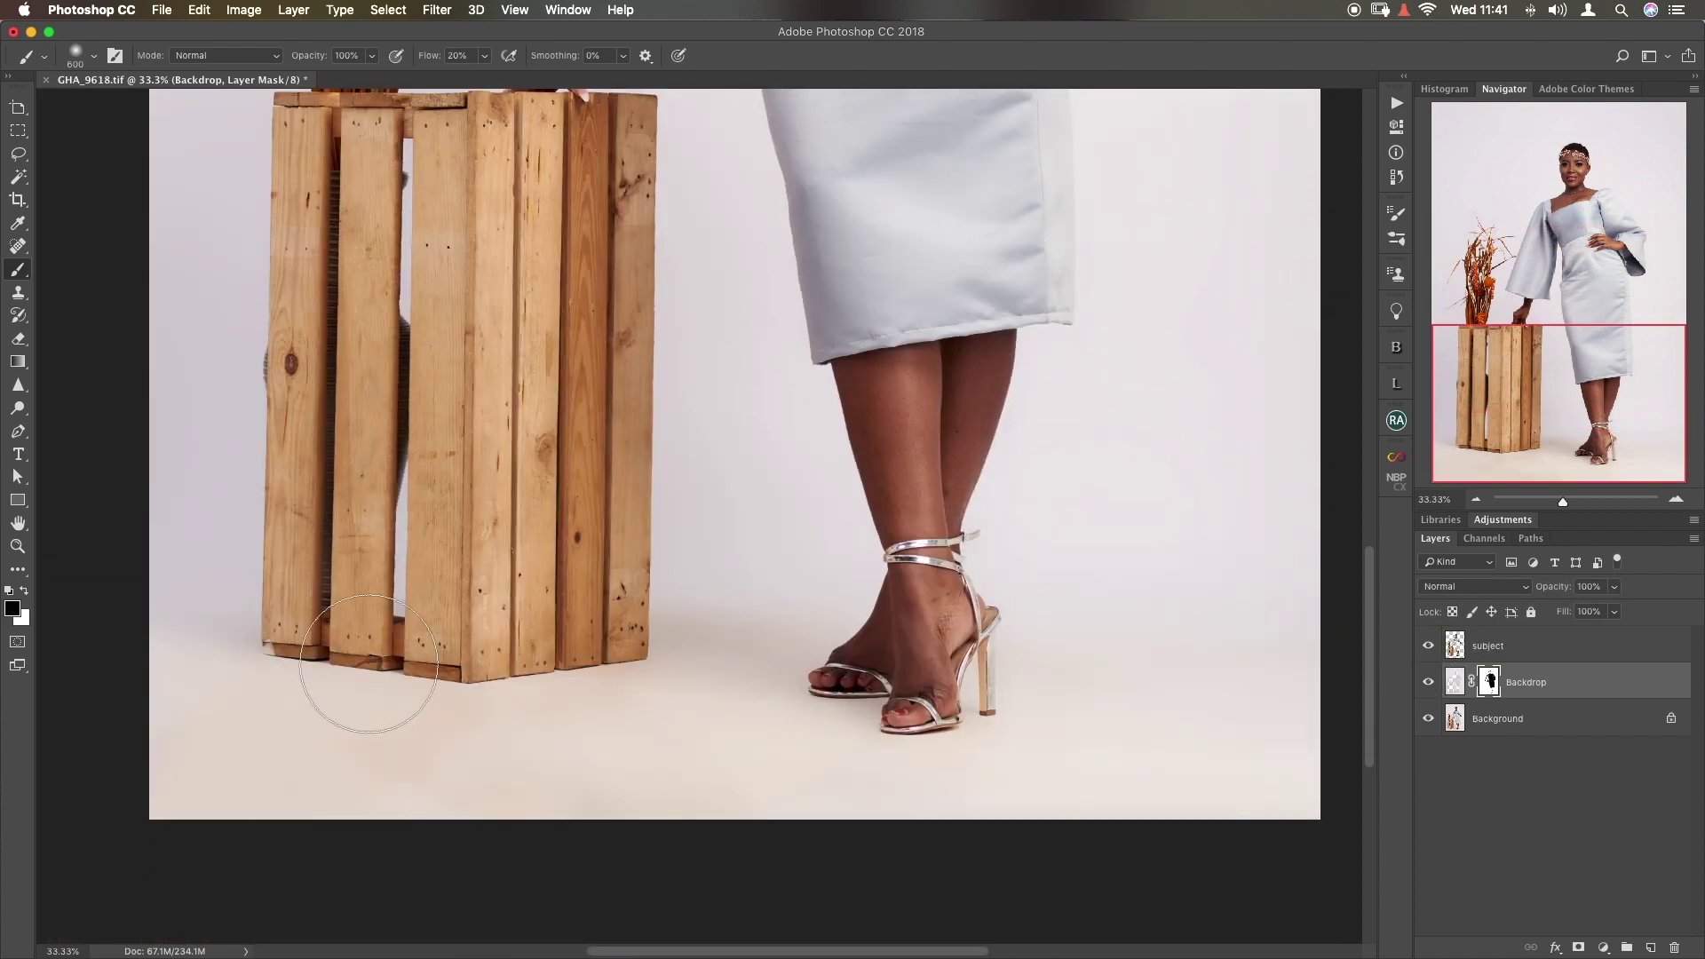
key("shift+2")
scroll(466, 603, "left", 2)
scroll(466, 604, "down", 1)
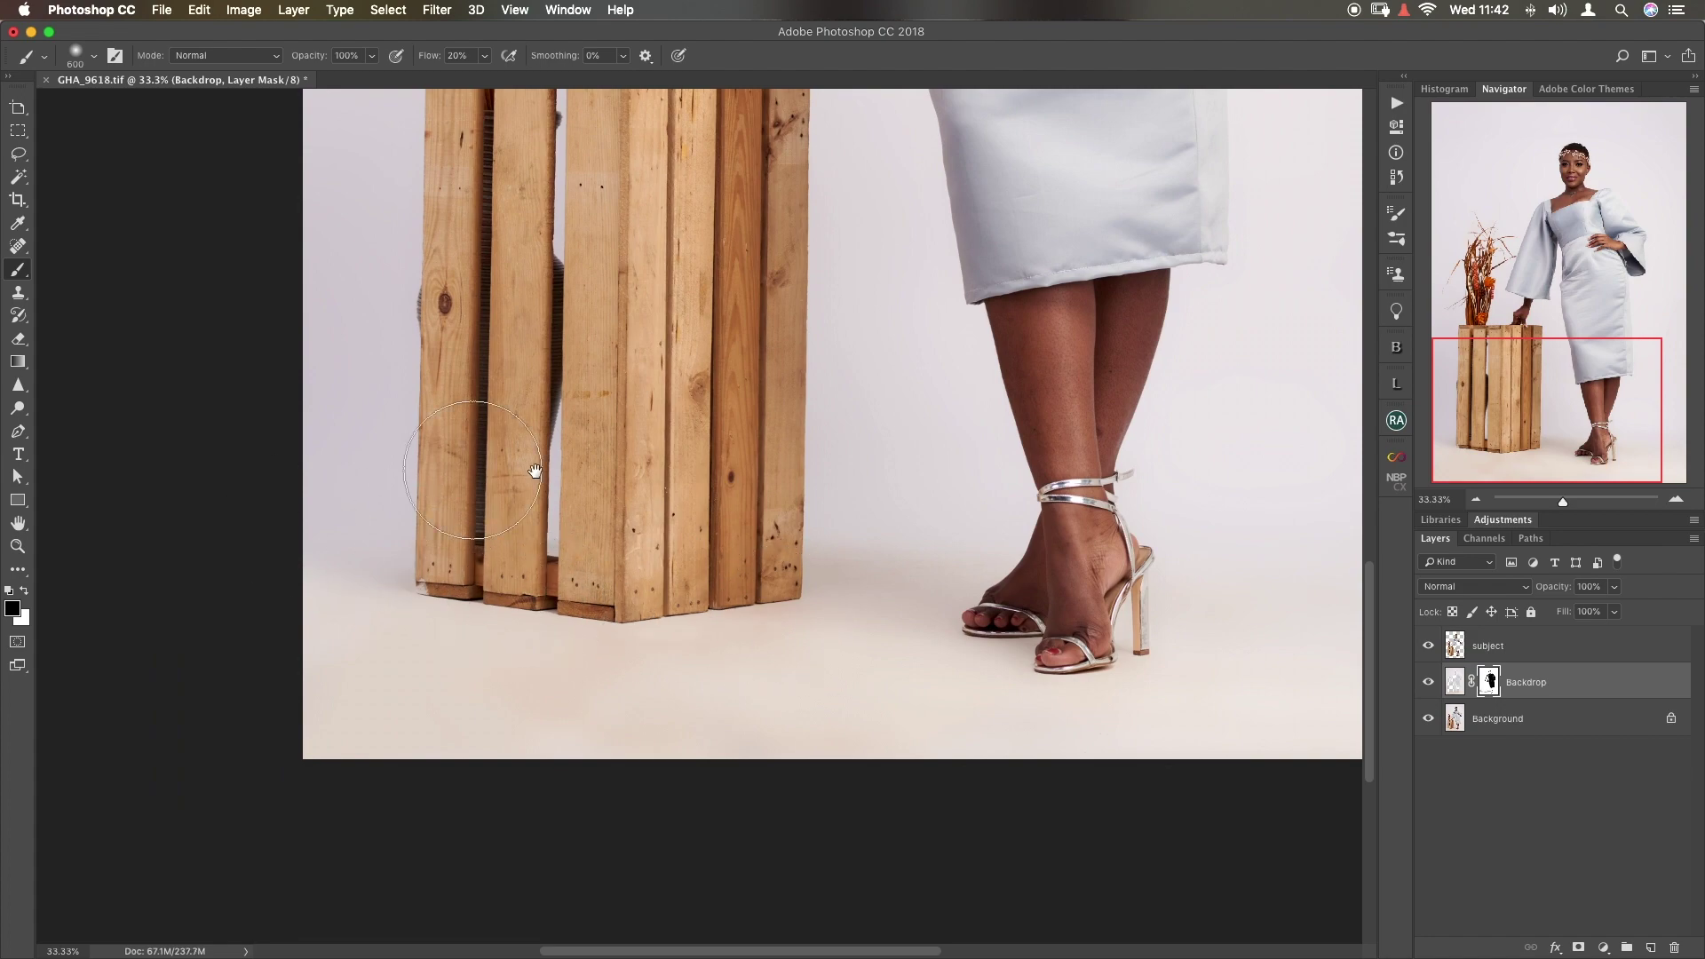
- Reduce the brush to 150 px, inspect the mask edges and floor around the shoes, and review the full photo
scroll(906, 495, "up", 5)
scroll(906, 495, "right", 2)
scroll(860, 677, "up", 2)
scroll(866, 536, "down", 5)
key("bracketleft")
key("bracketleft")
key("bracketleft")
key("bracketleft")
key("bracketleft")
key("bracketleft")
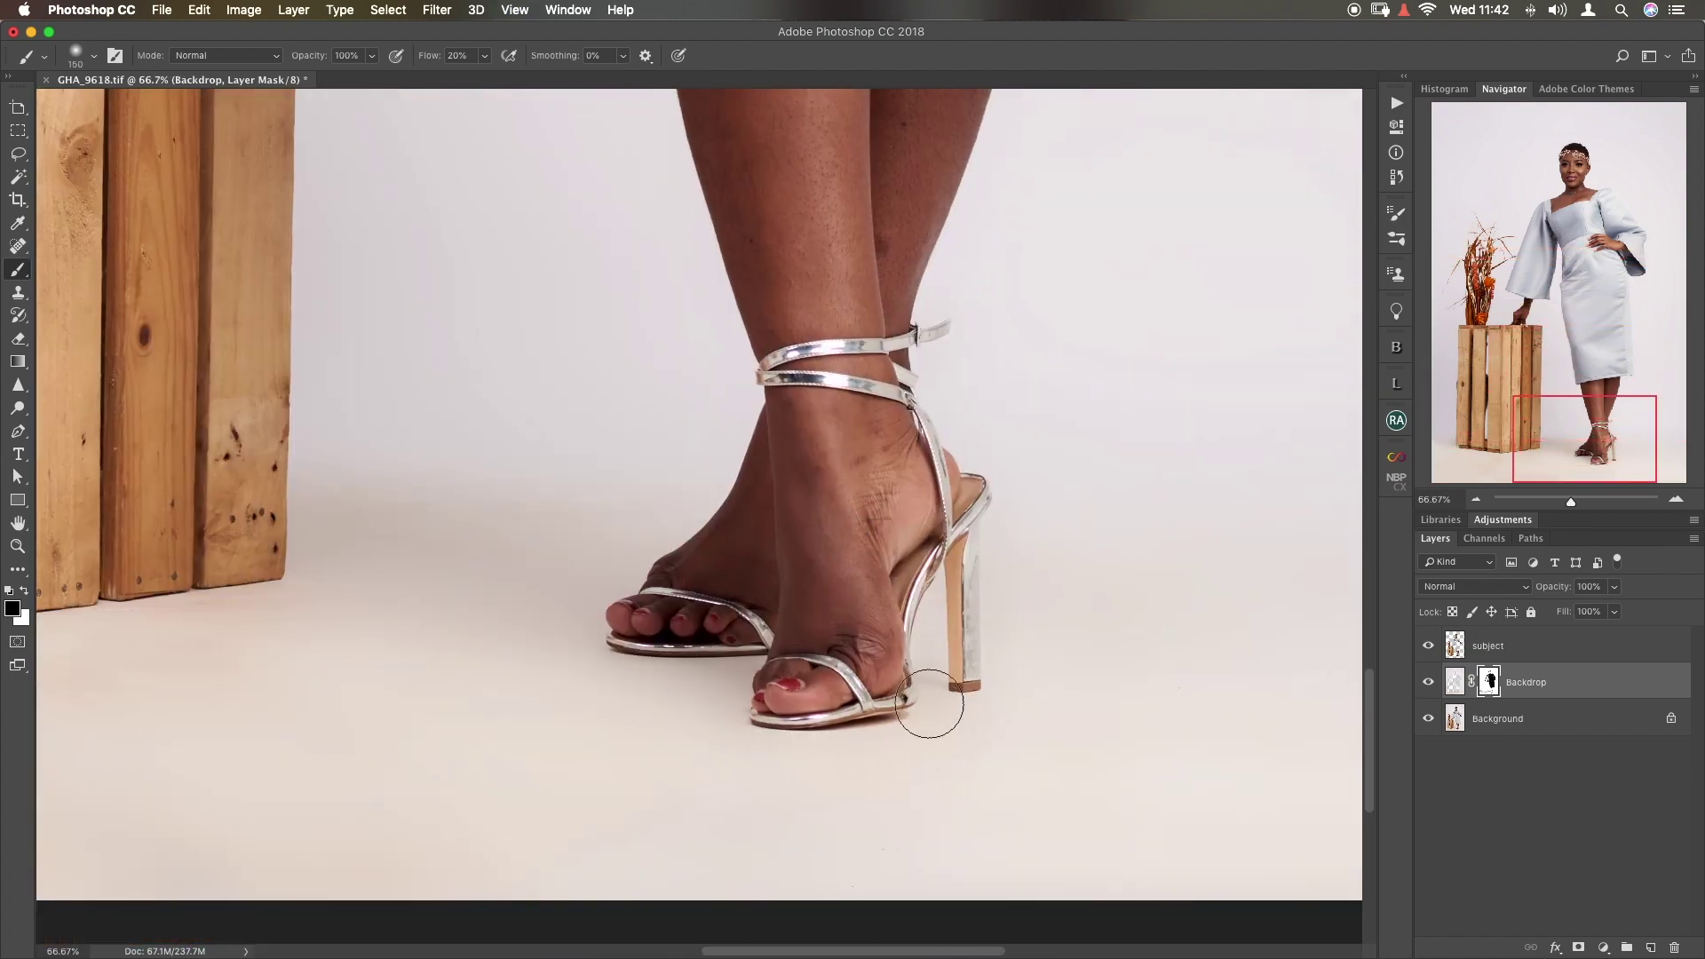
scroll(825, 839, "down", 5)
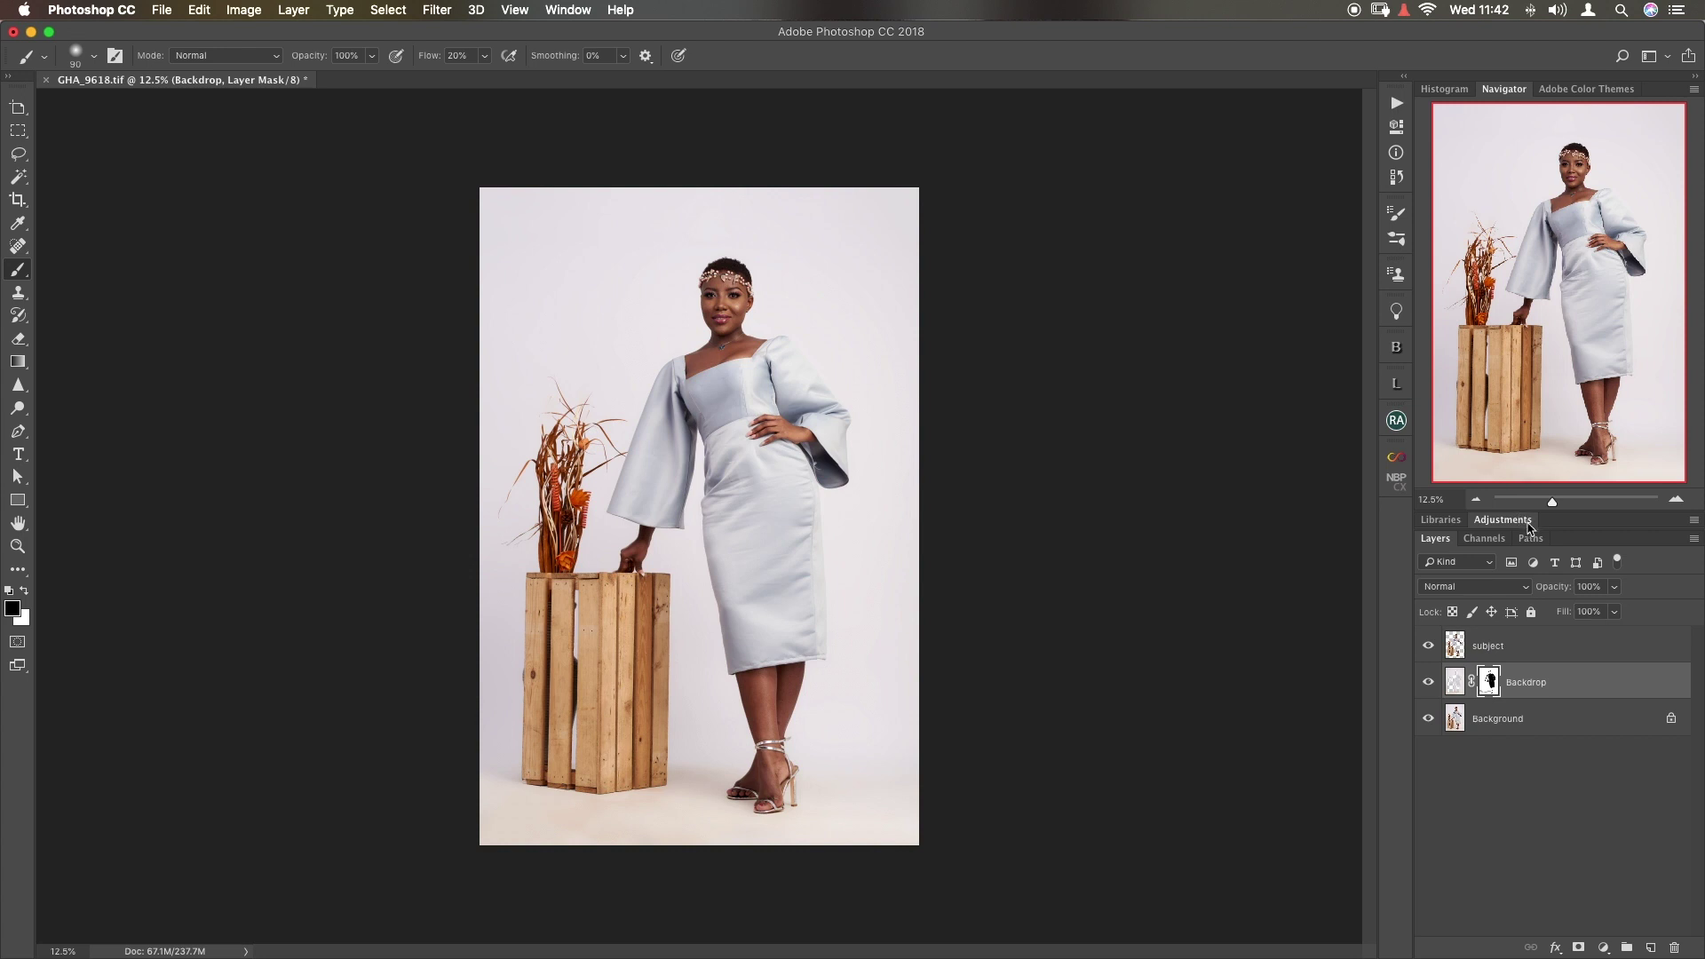
- Merge the subject, Backdrop and Background layers into a single layer
left_click(1510, 651)
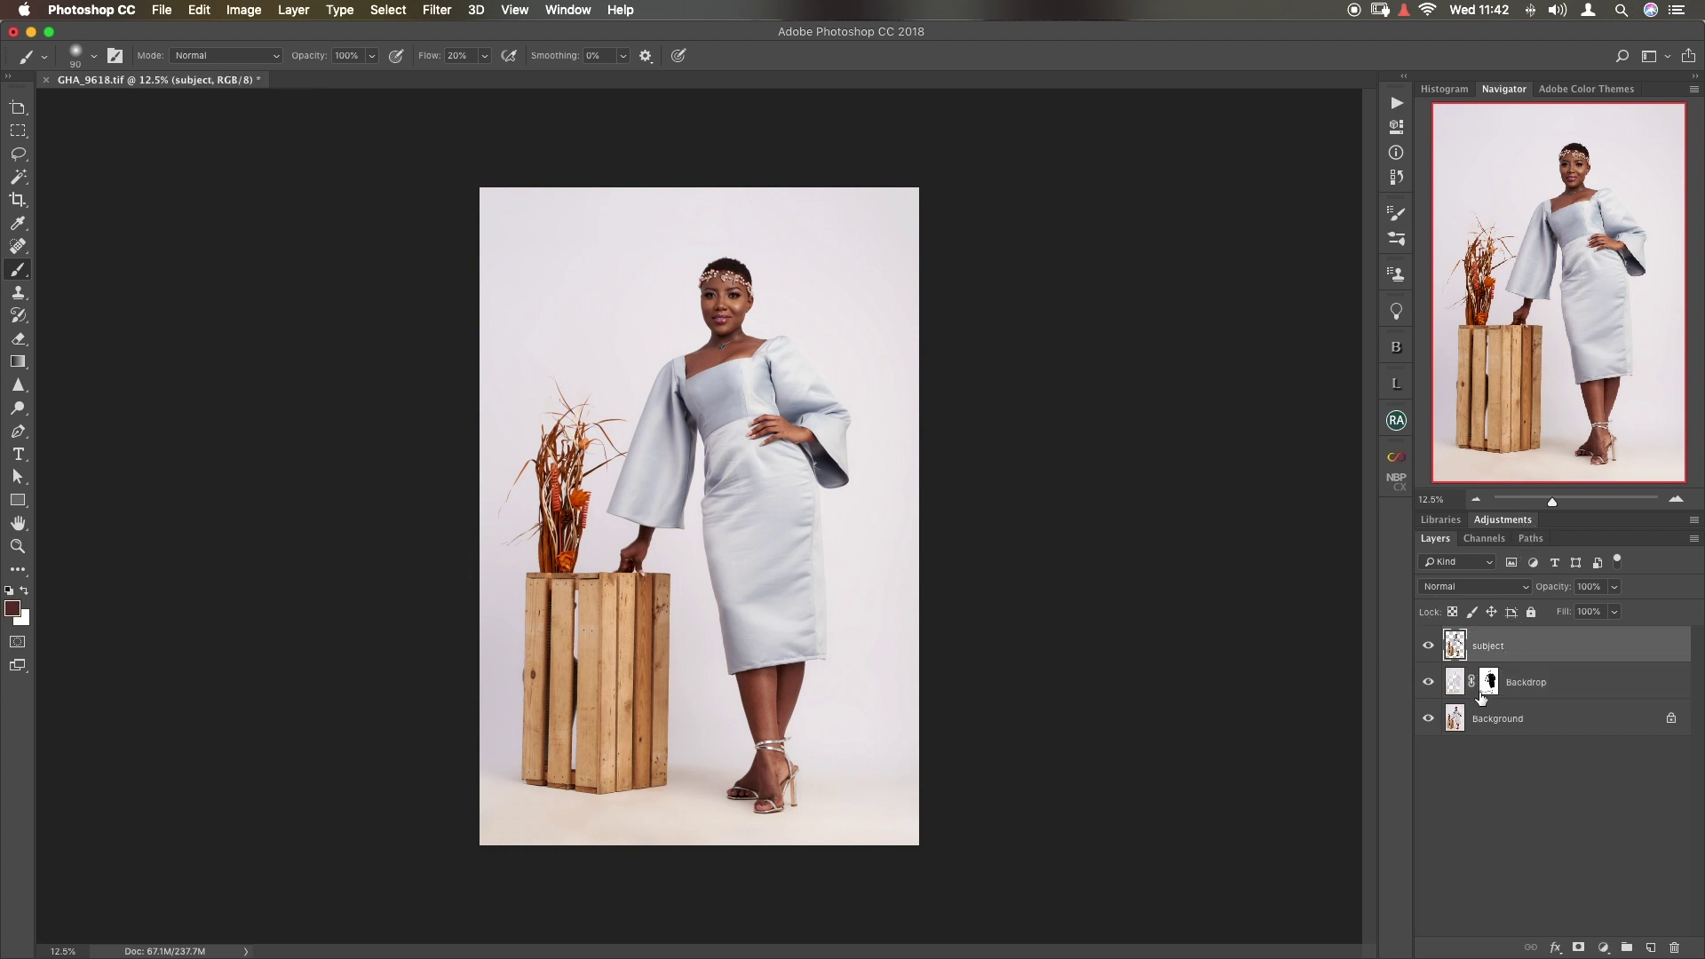
left_click(1546, 721, "shift")
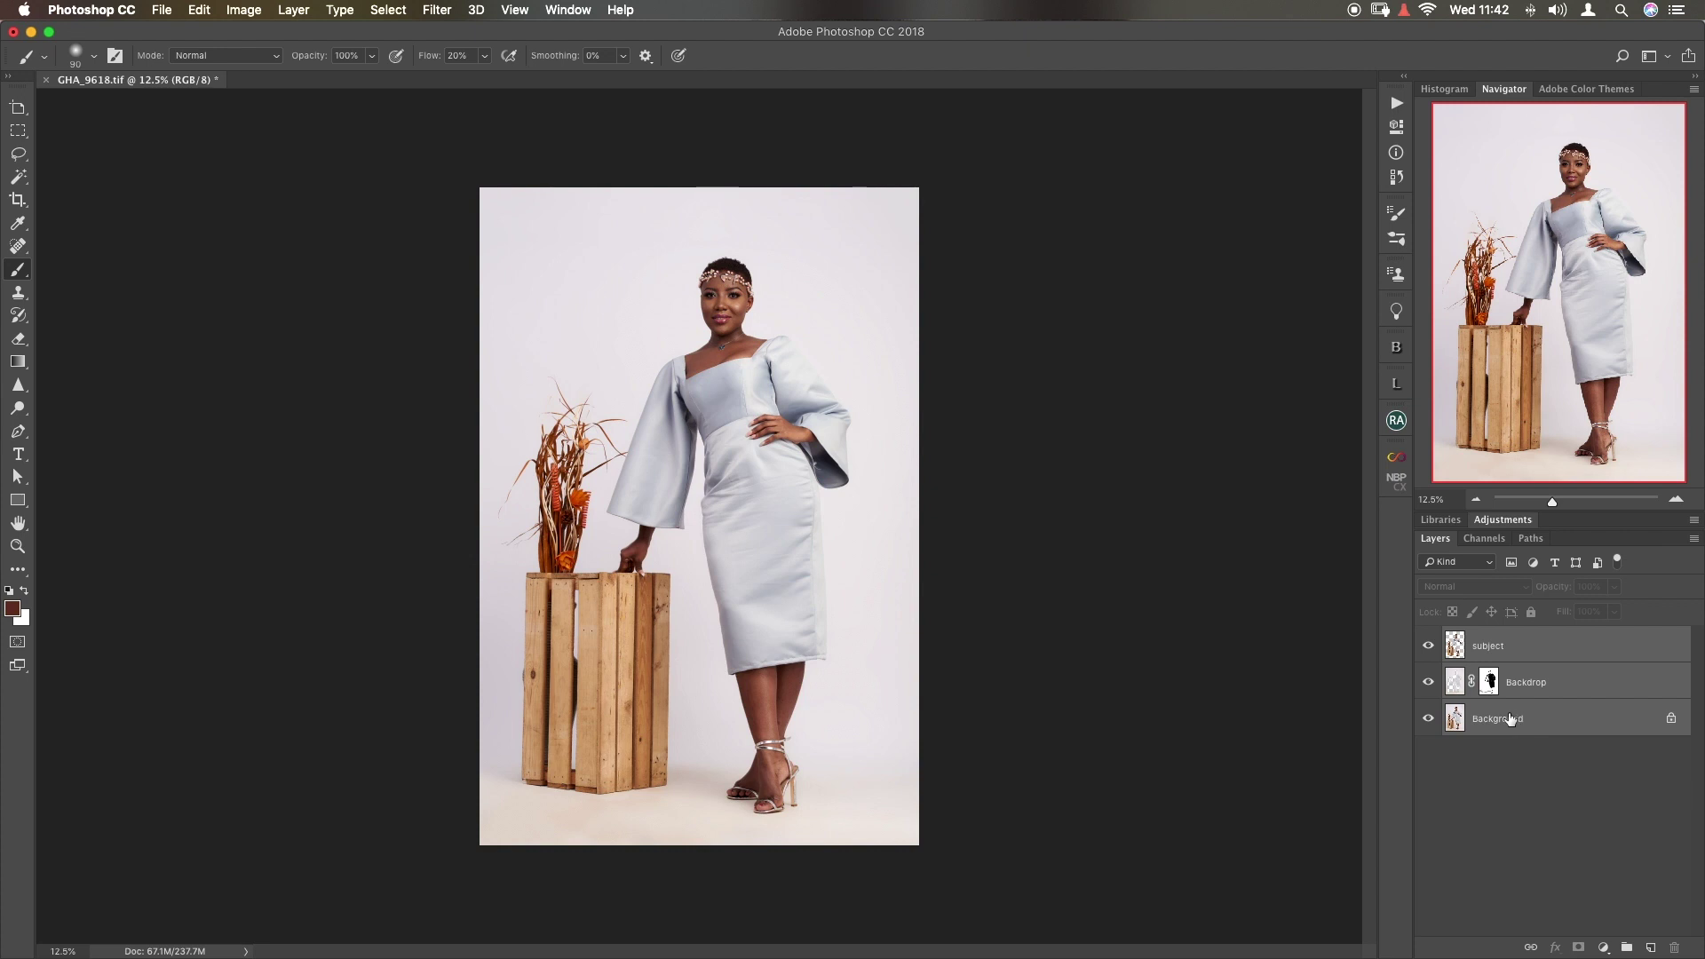
key("super+e")
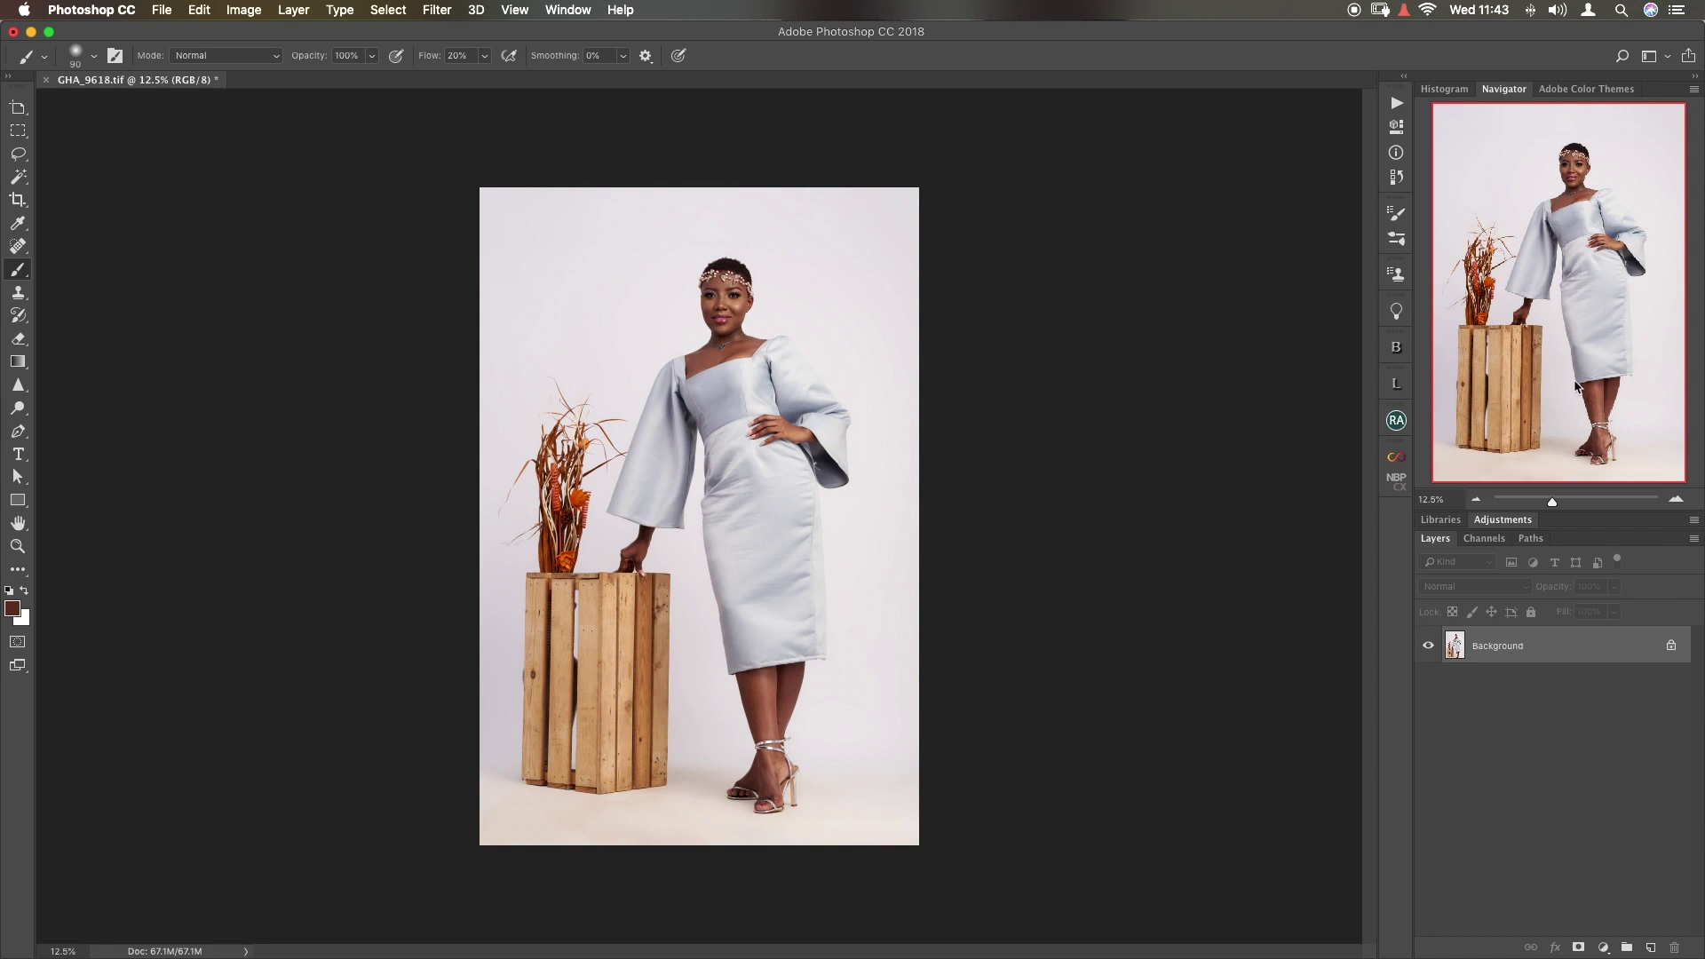
- Examine the merged photo's floor, crate, shoes and dress for remaining flaws
key("super+equal")
key("super+equal")
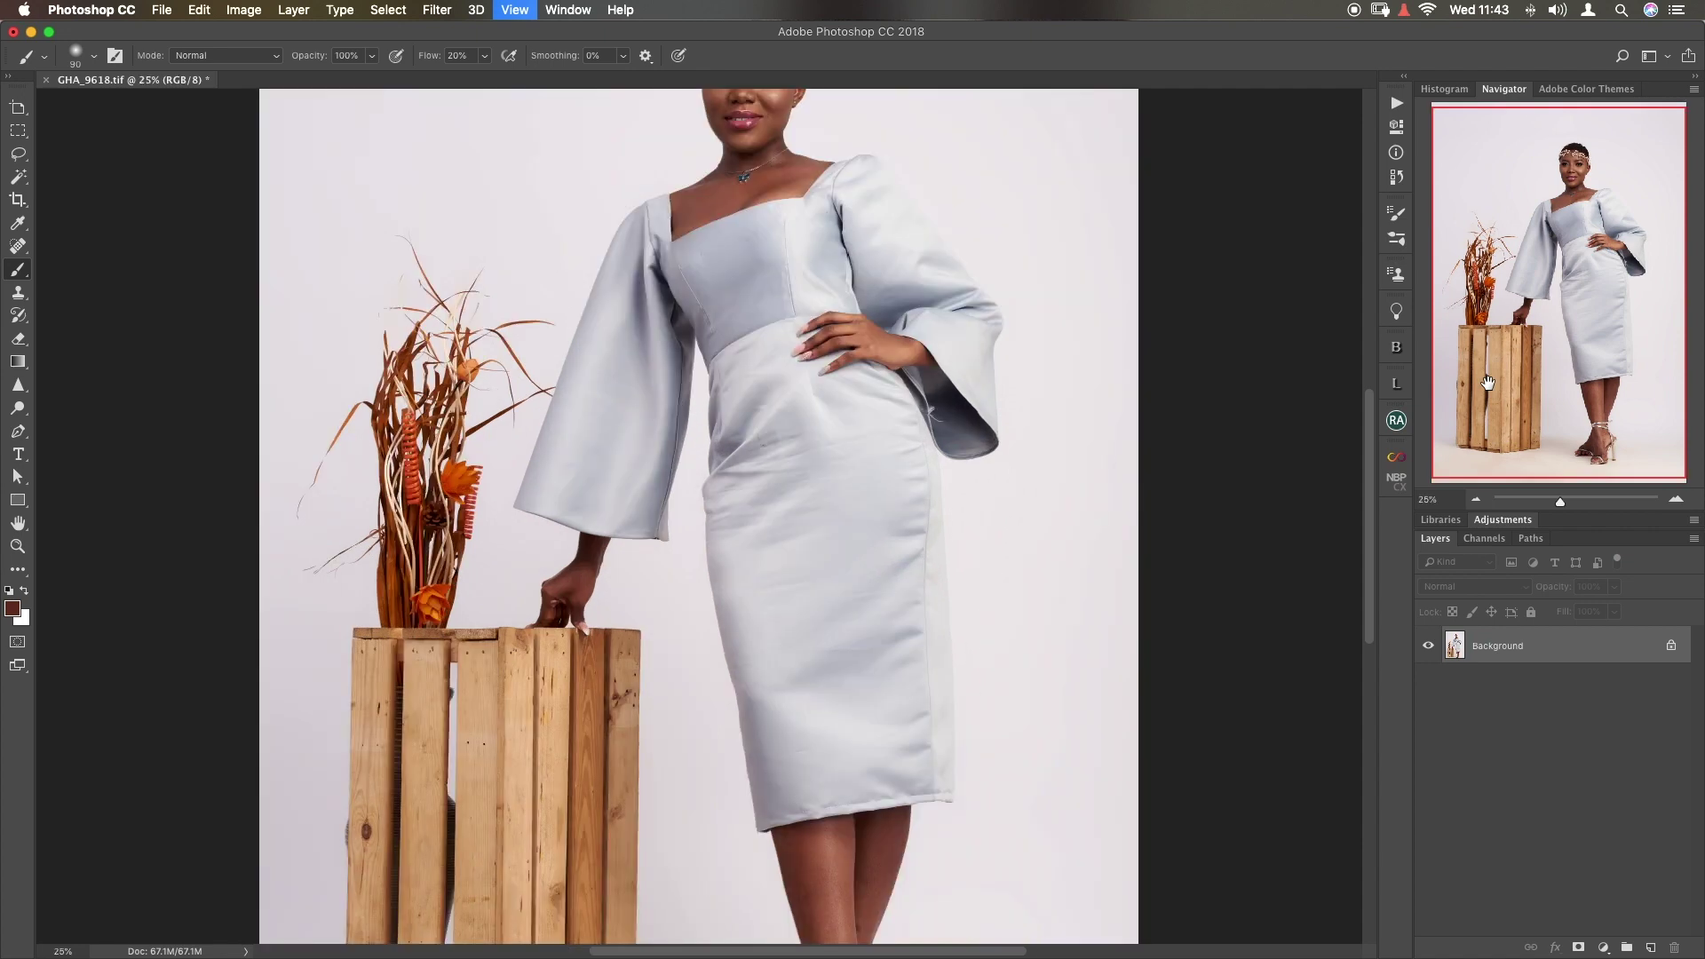
scroll(803, 665, "down", 8)
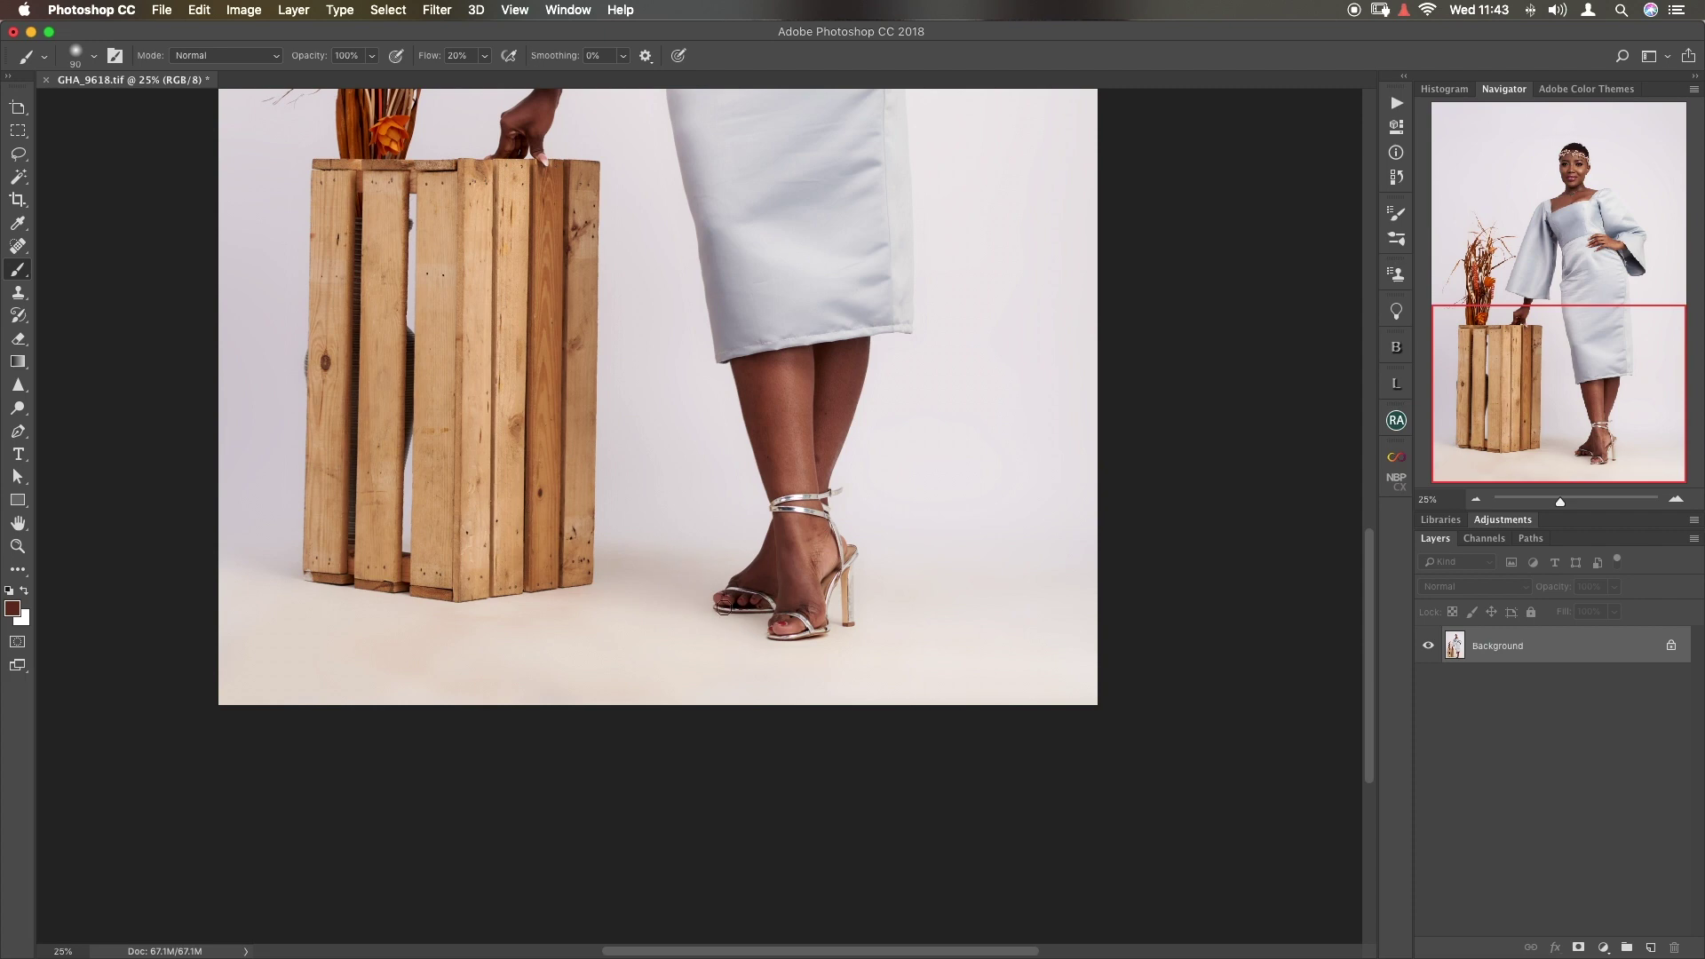
scroll(670, 488, "up", 10)
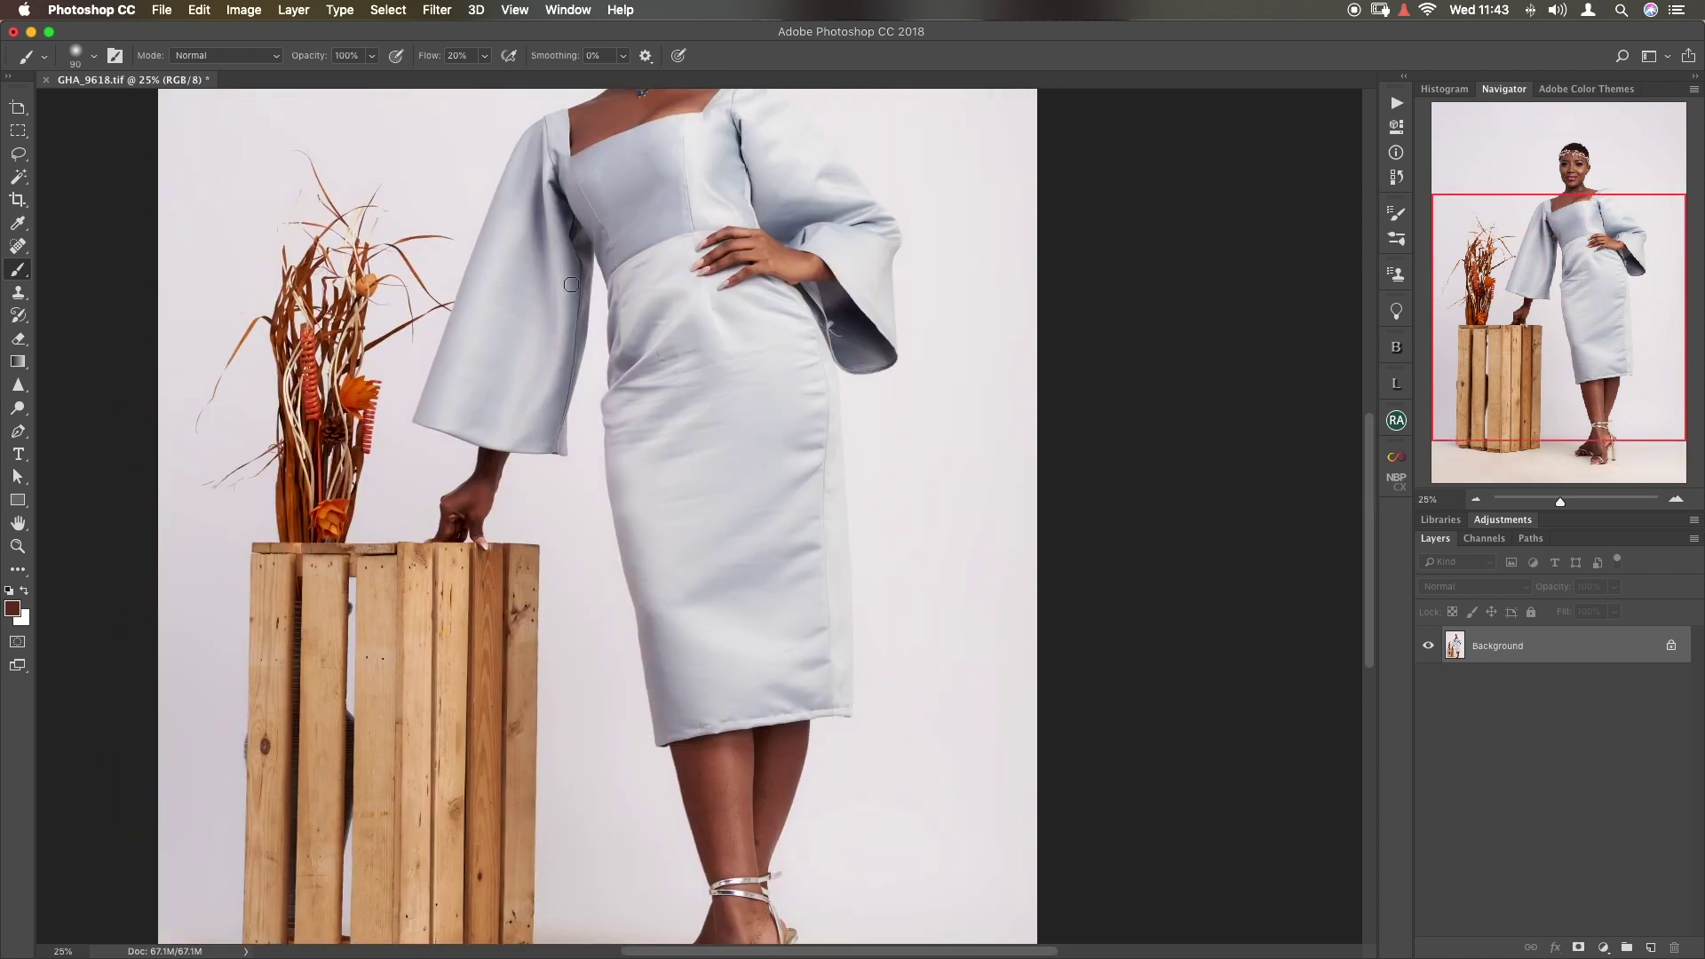
left_click_drag(1535, 379, 1515, 450)
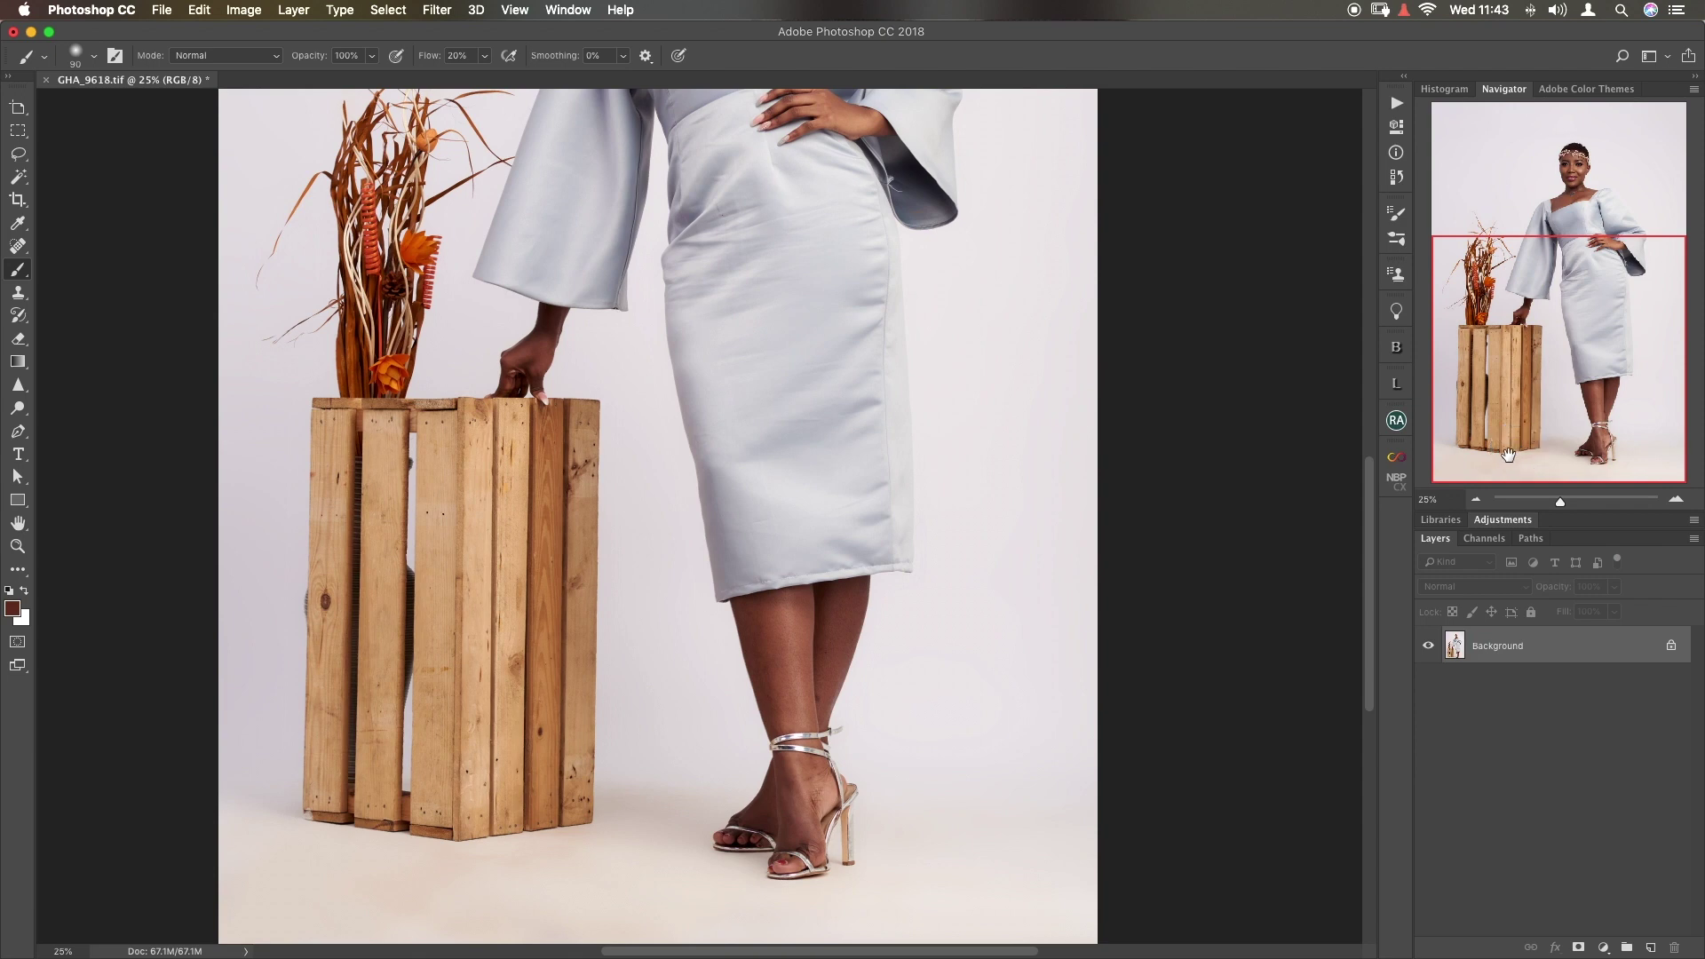